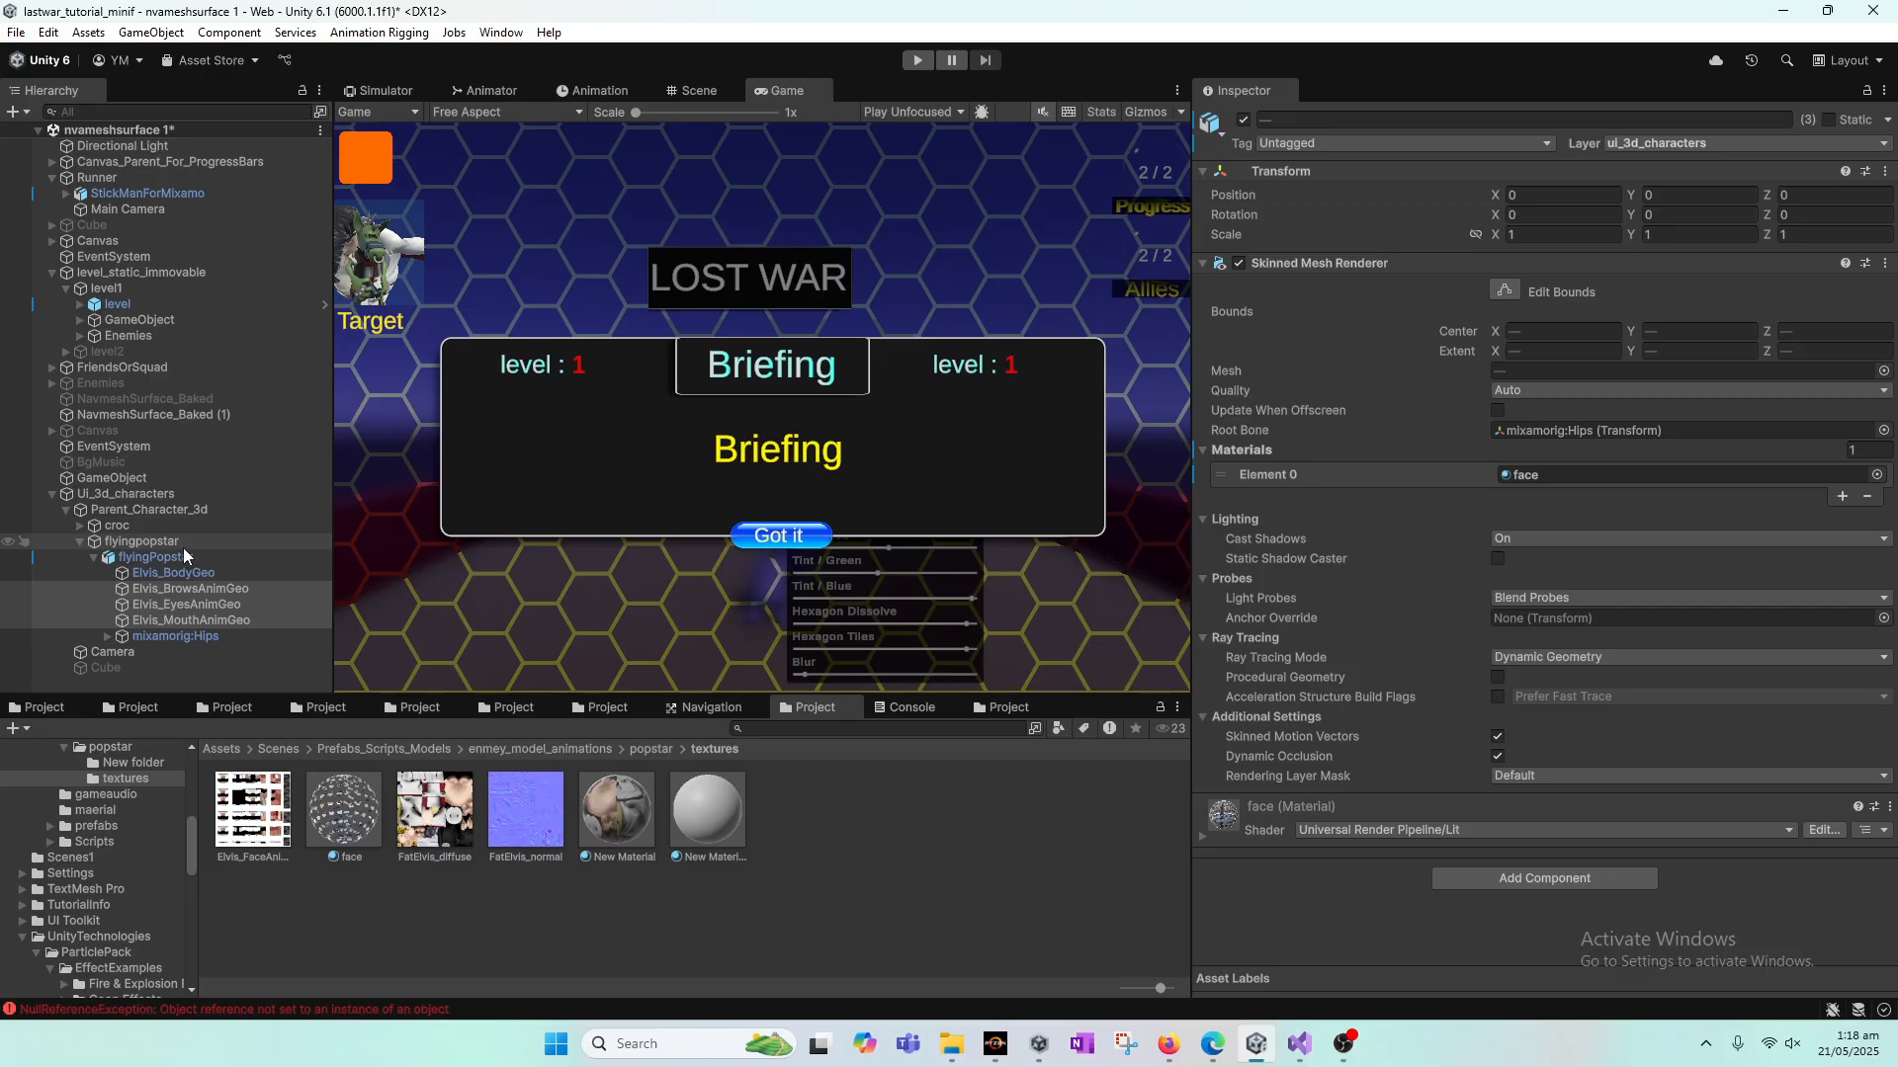
Step: Deactivate the flyingpopstar object under Parent_Character_3d and save the scene
click(182, 546)
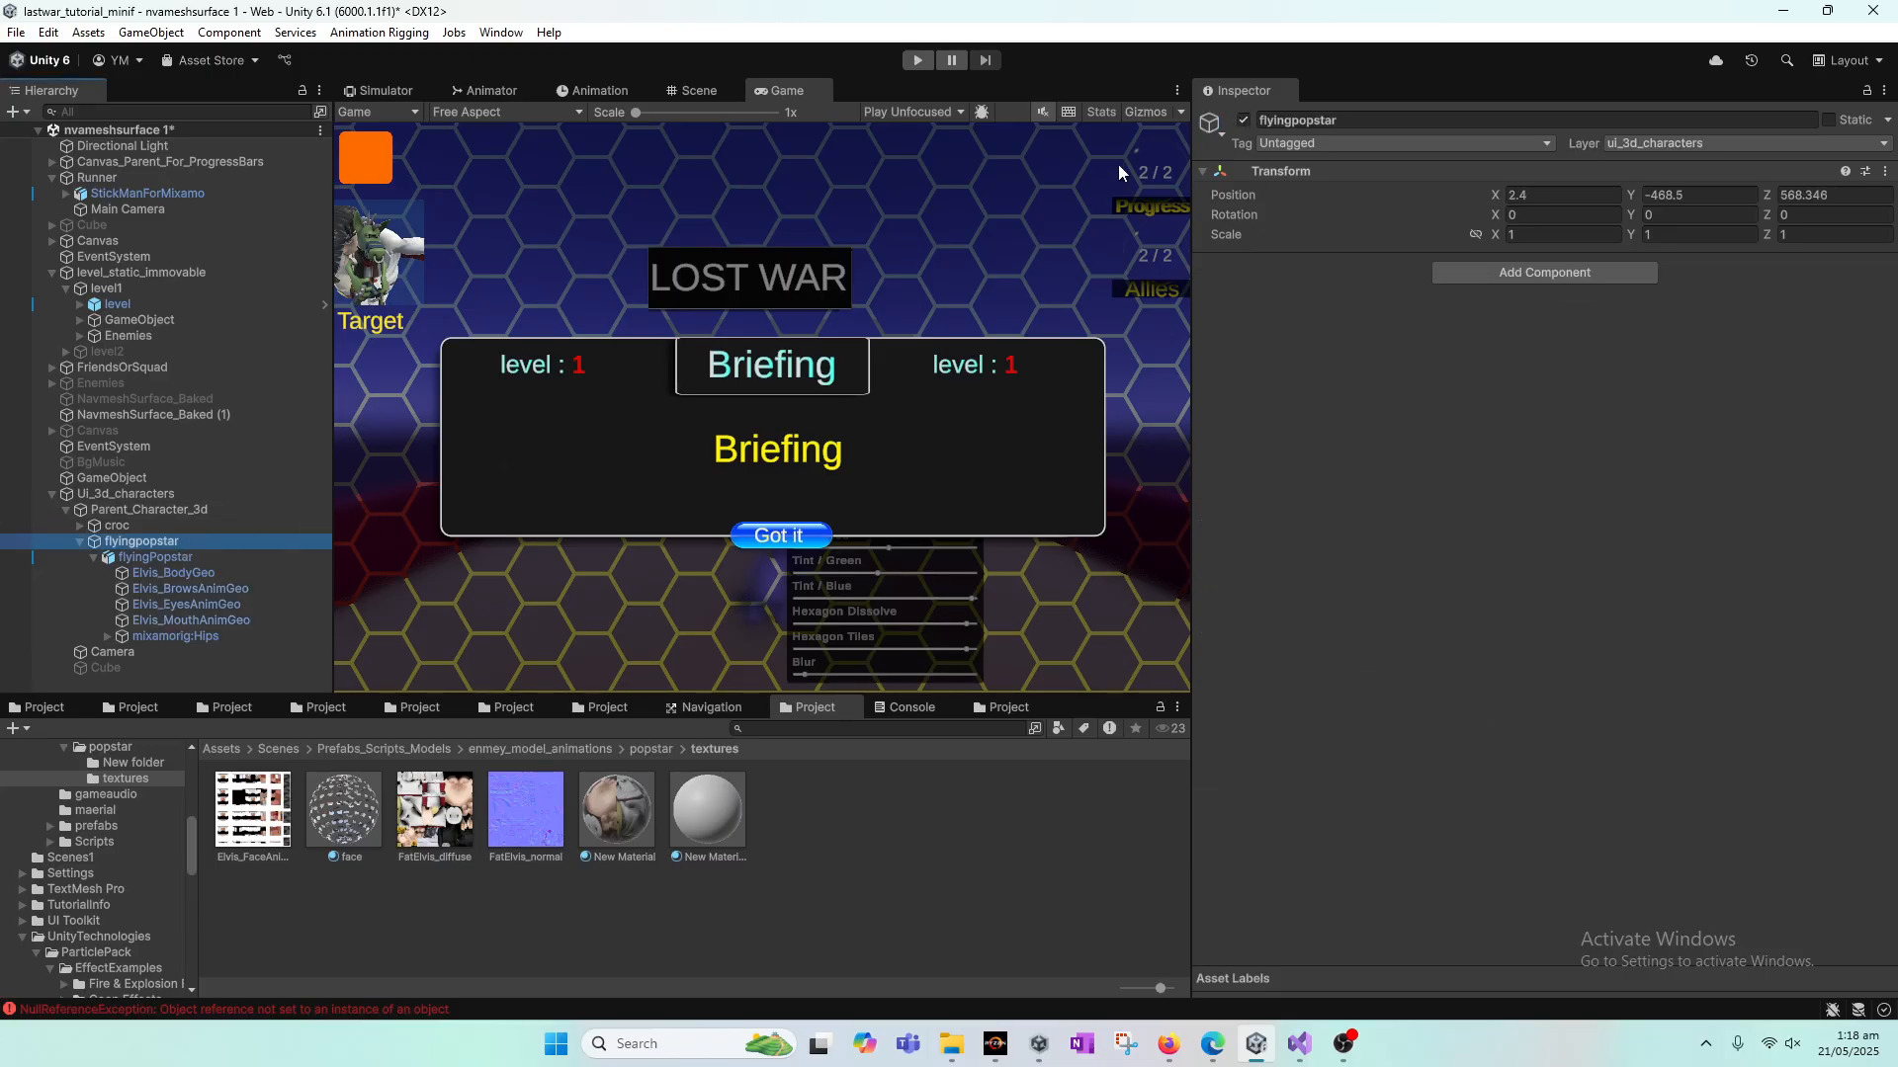
click(1243, 121)
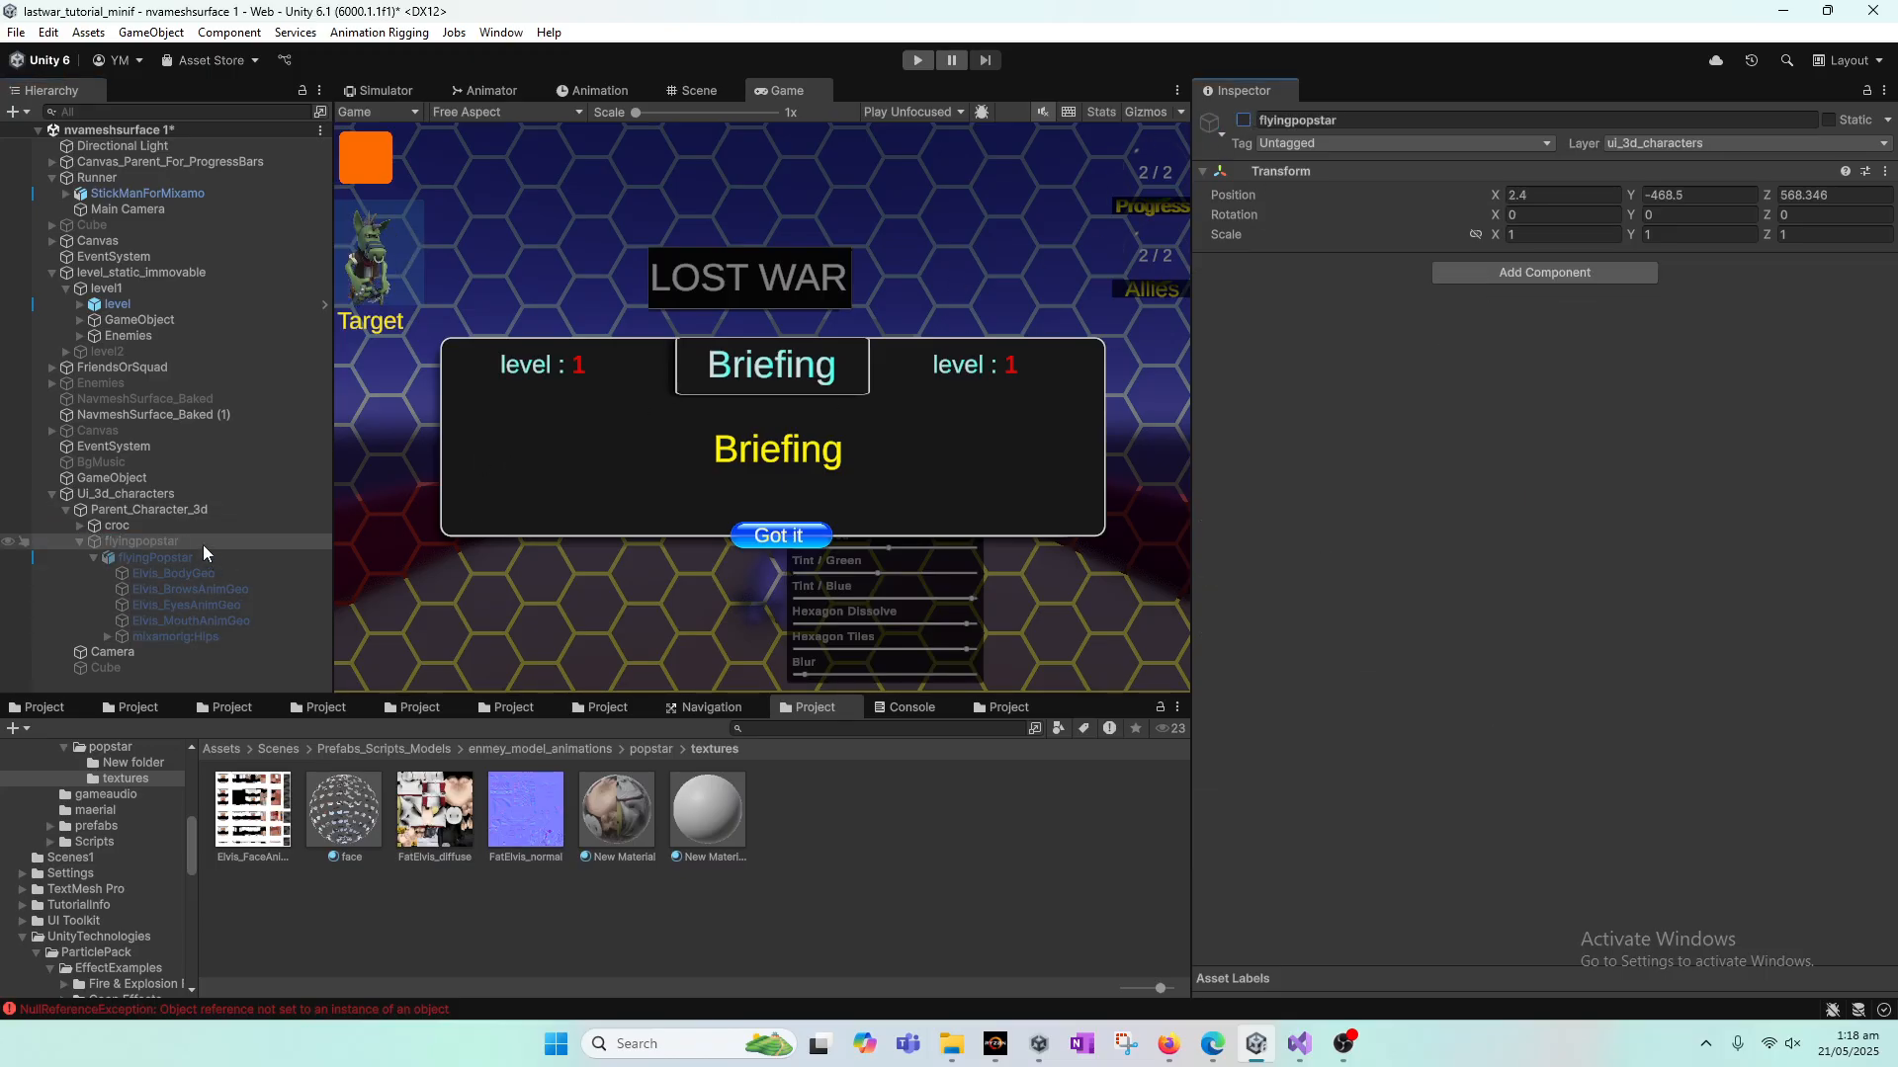
click(15, 32)
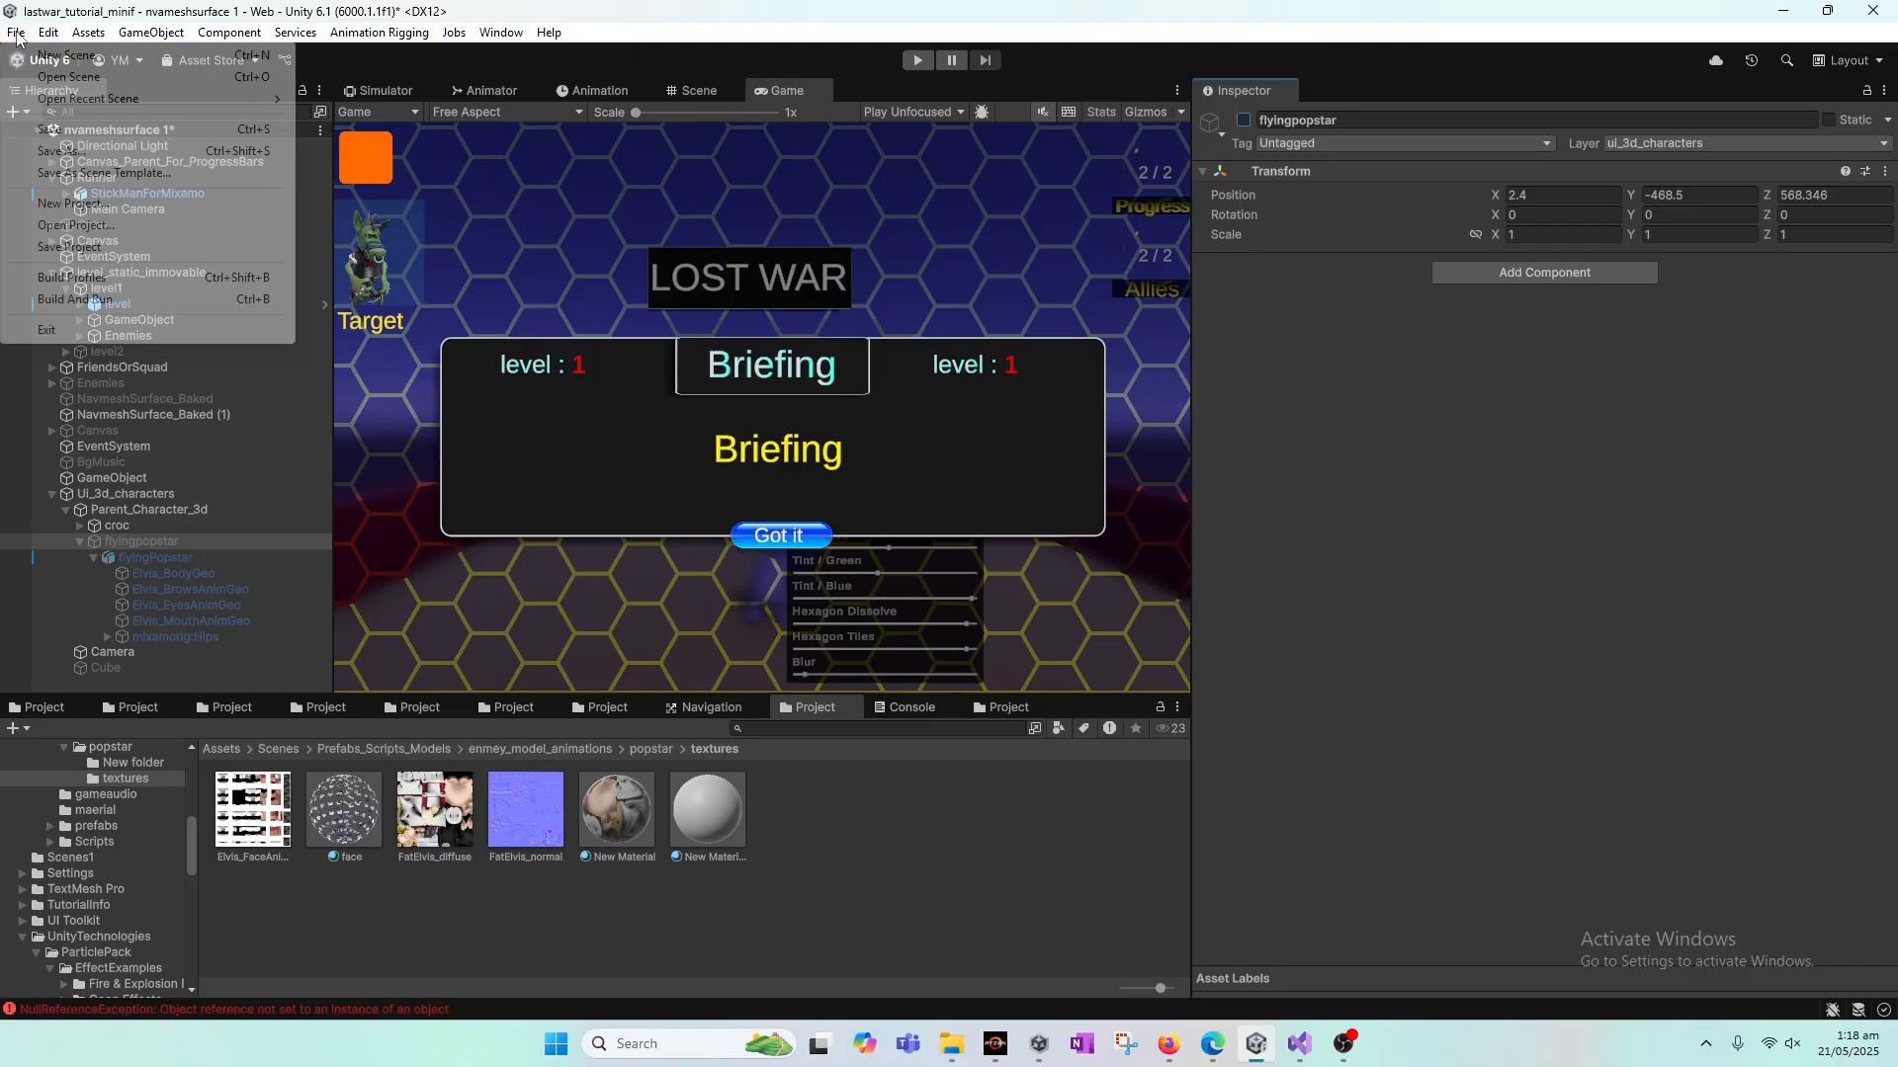
click(59, 129)
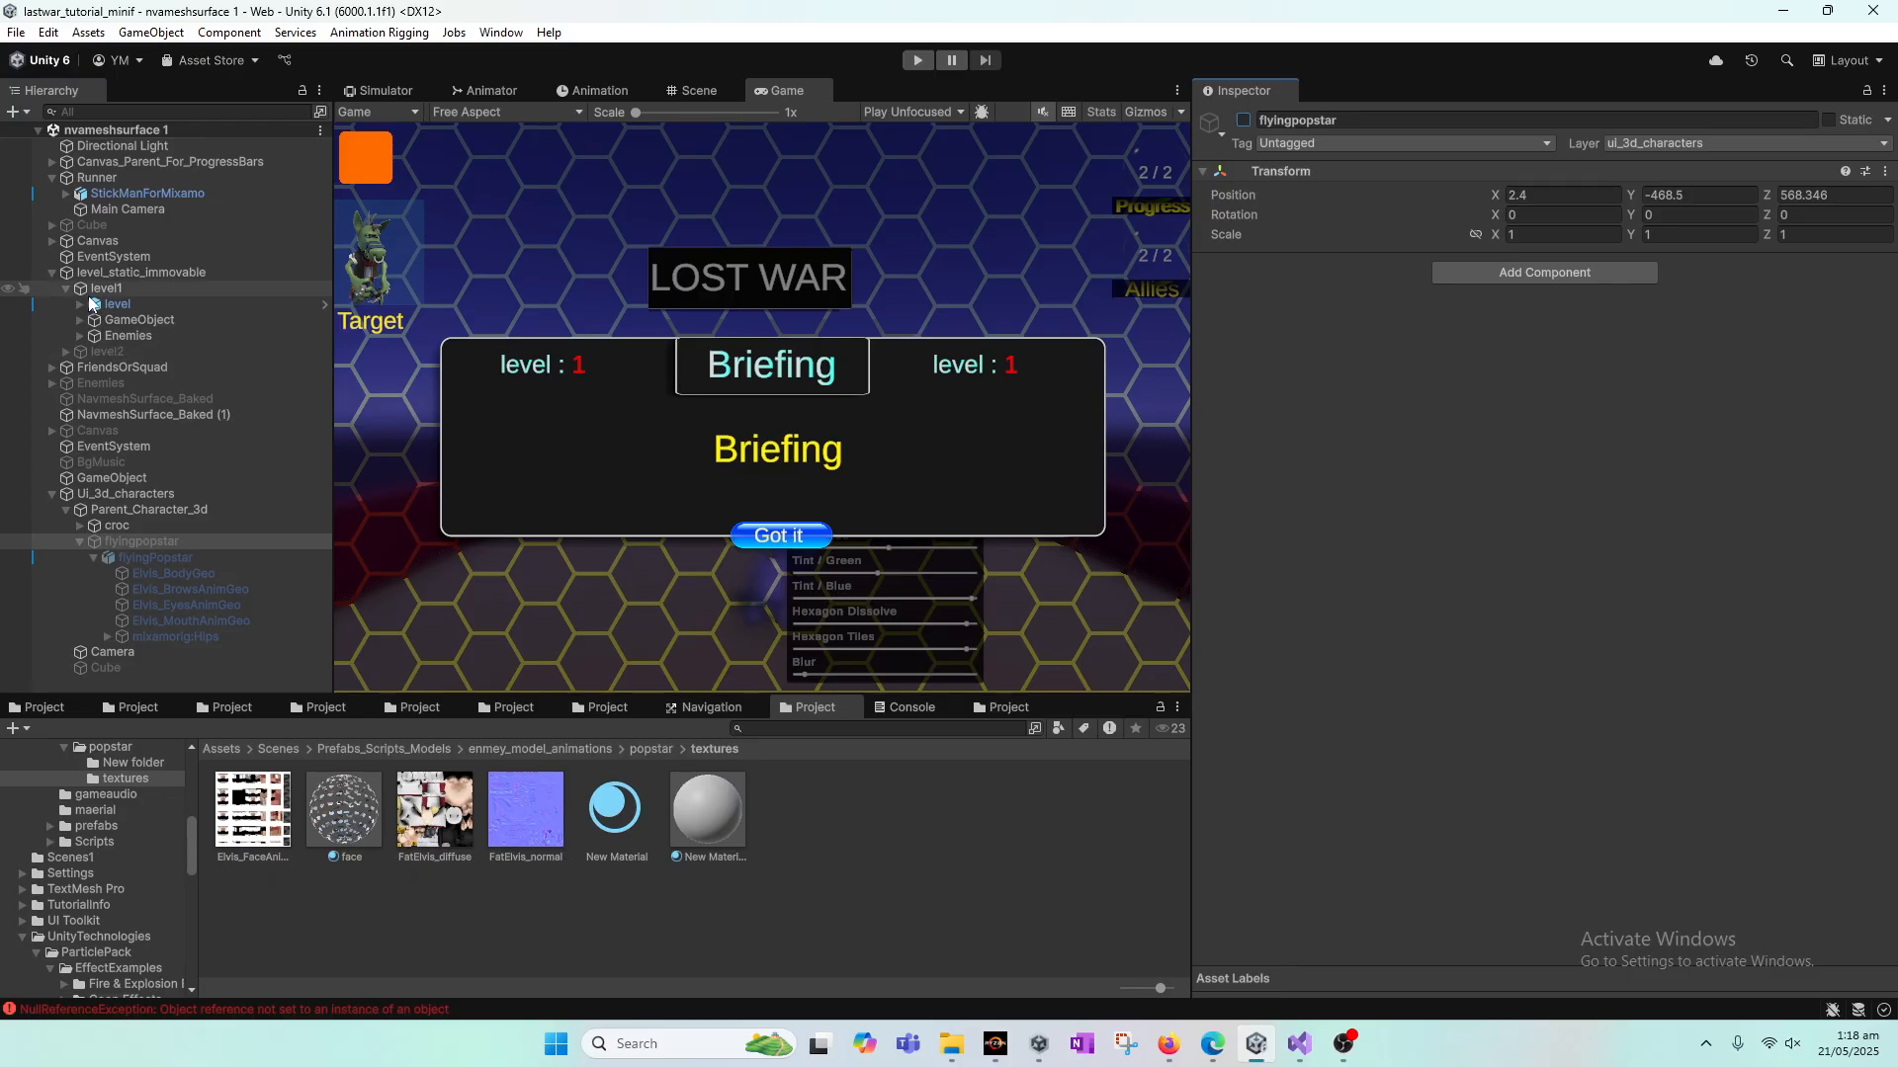
Step: Duplicate enemy_croc (2) in the Enemies group of level1
click(80, 335)
click(80, 335)
click(188, 368)
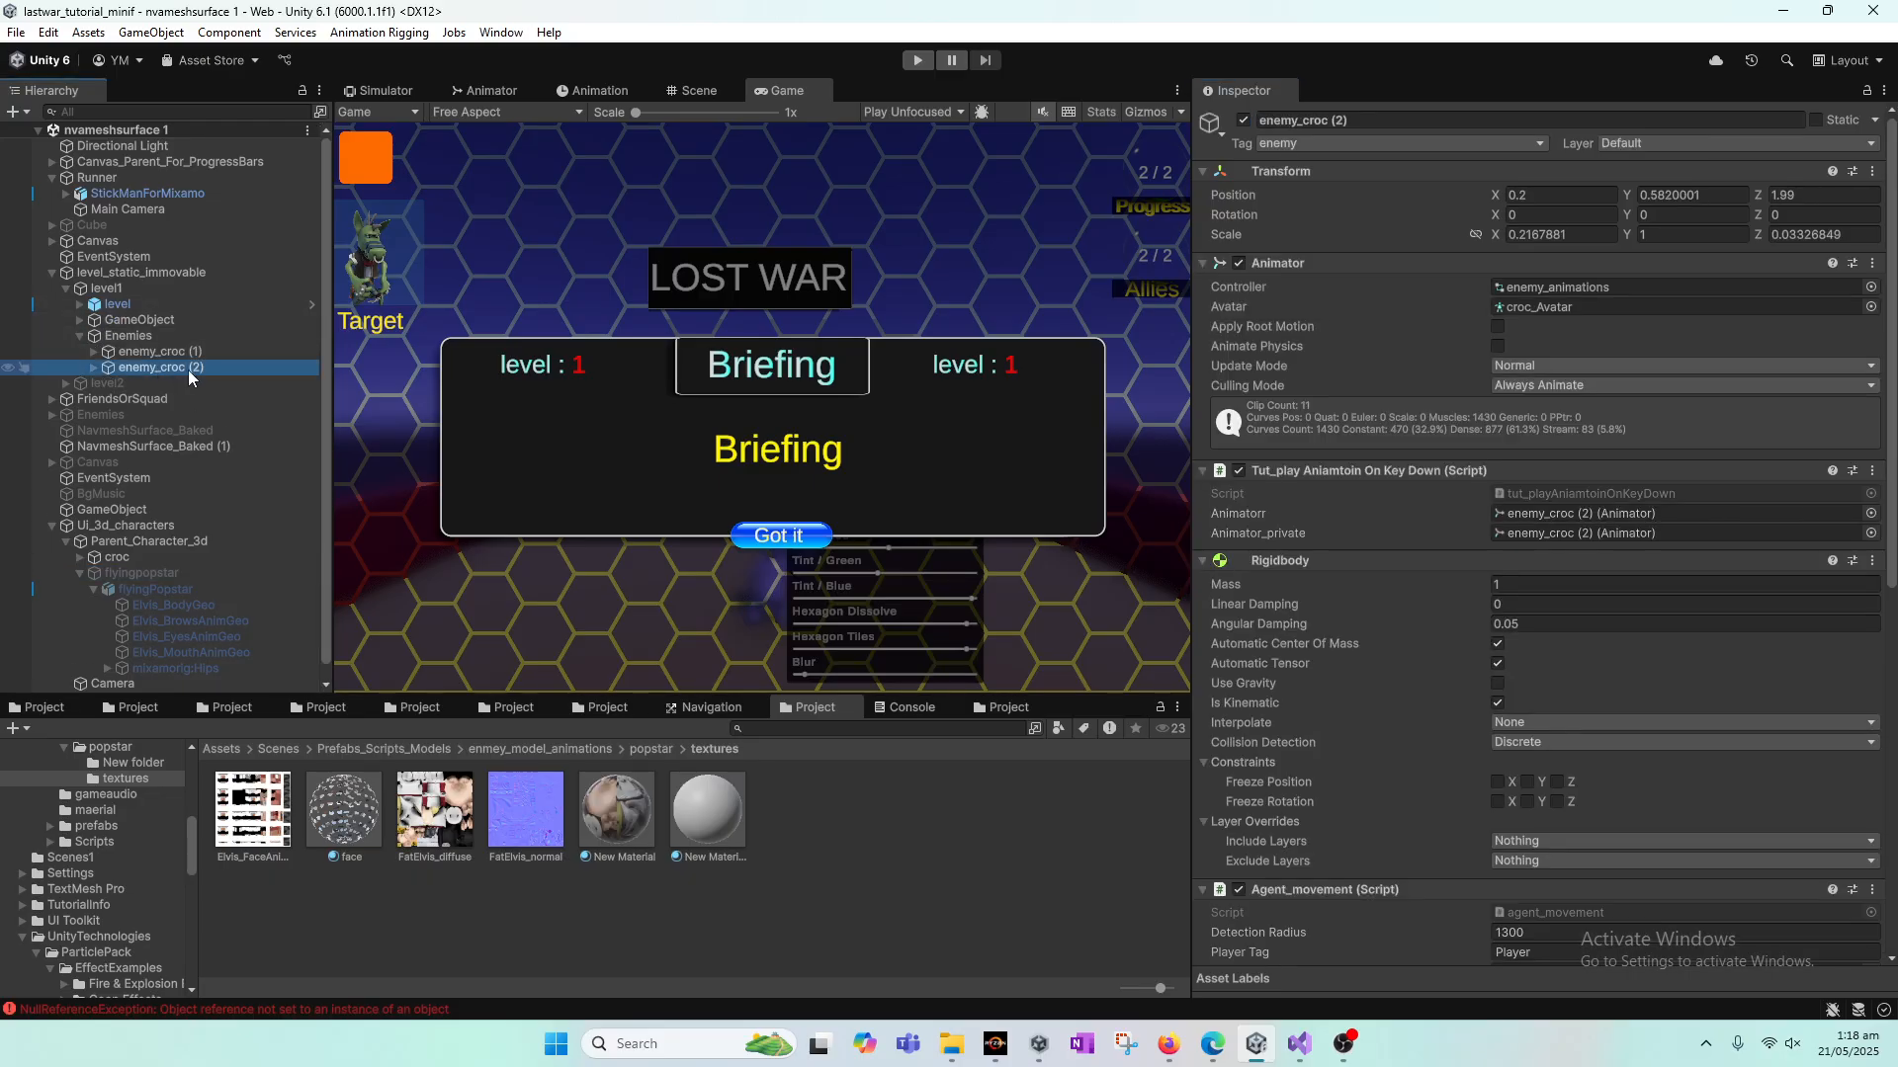
key(ctrl+d)
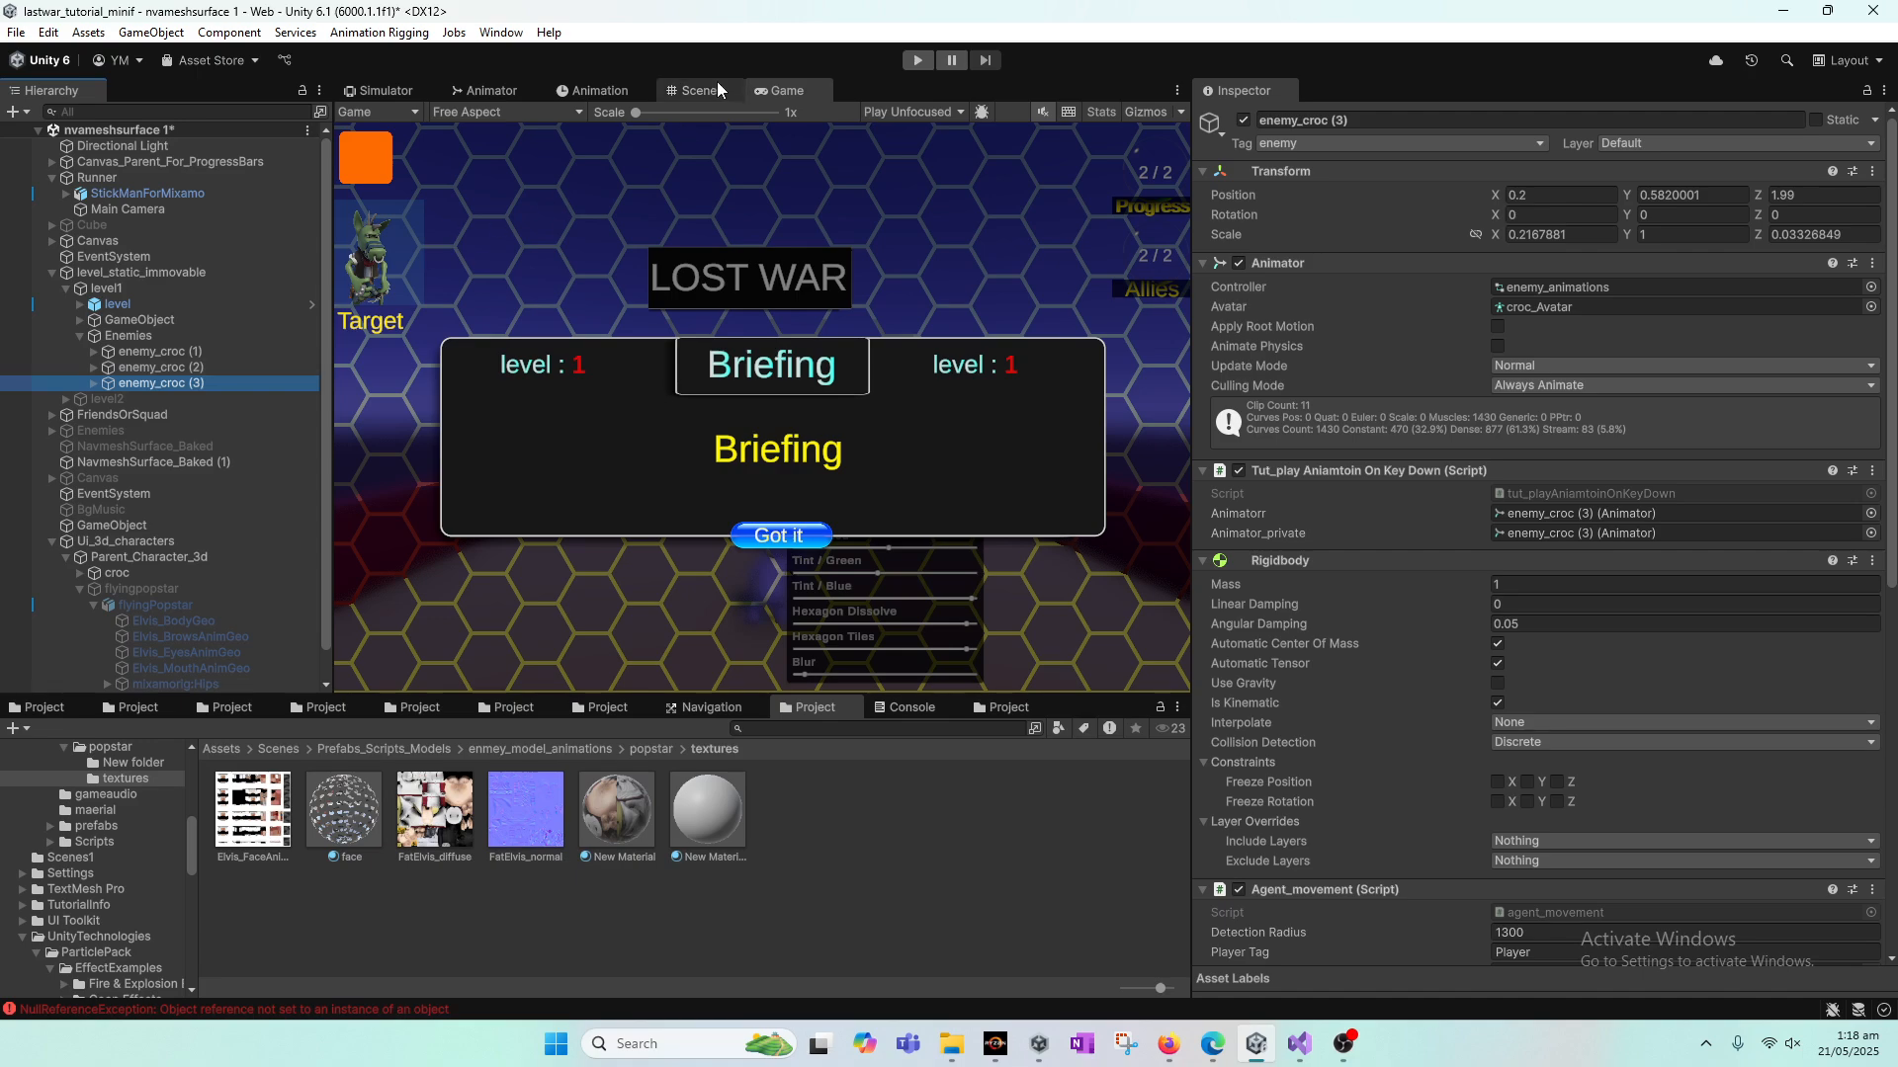
Step: Examine the duplicated enemy in the Scene view, including its croc_ child and Object027 mesh
click(696, 90)
double_click(200, 378)
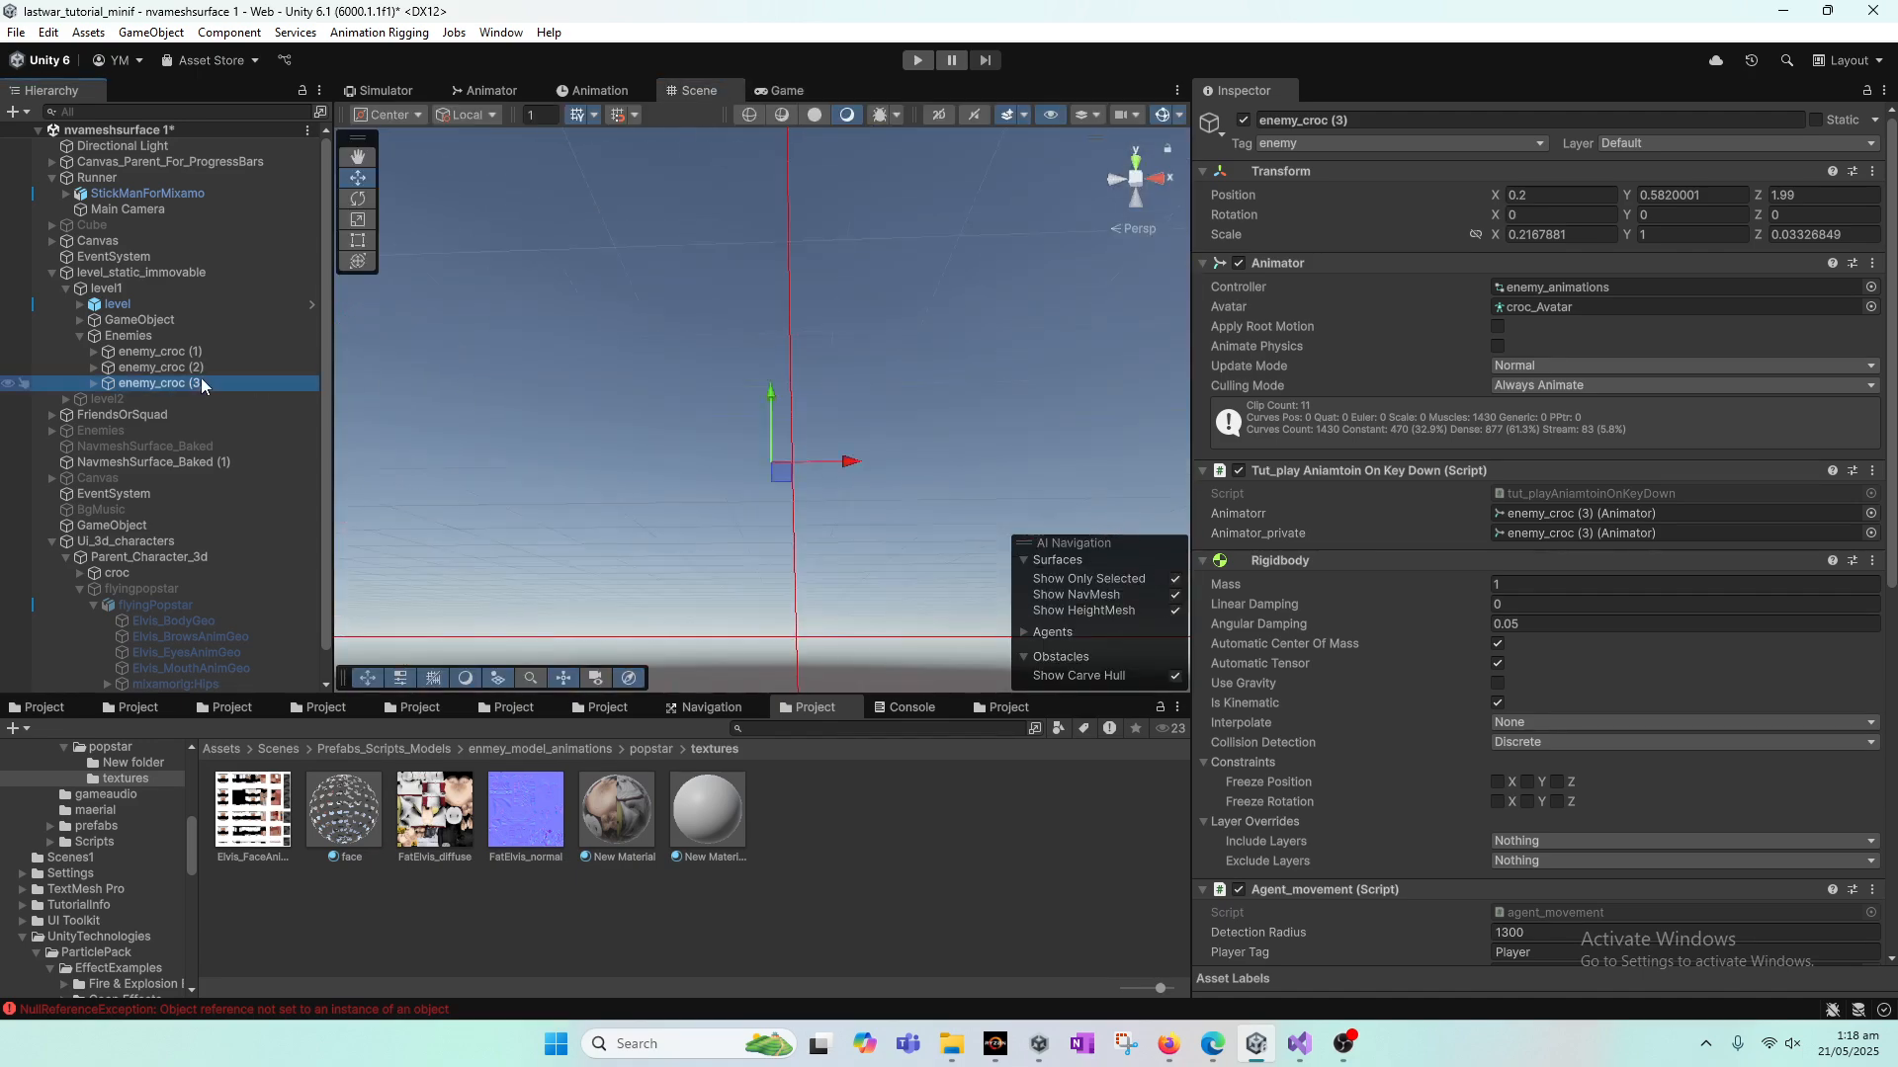
click(94, 383)
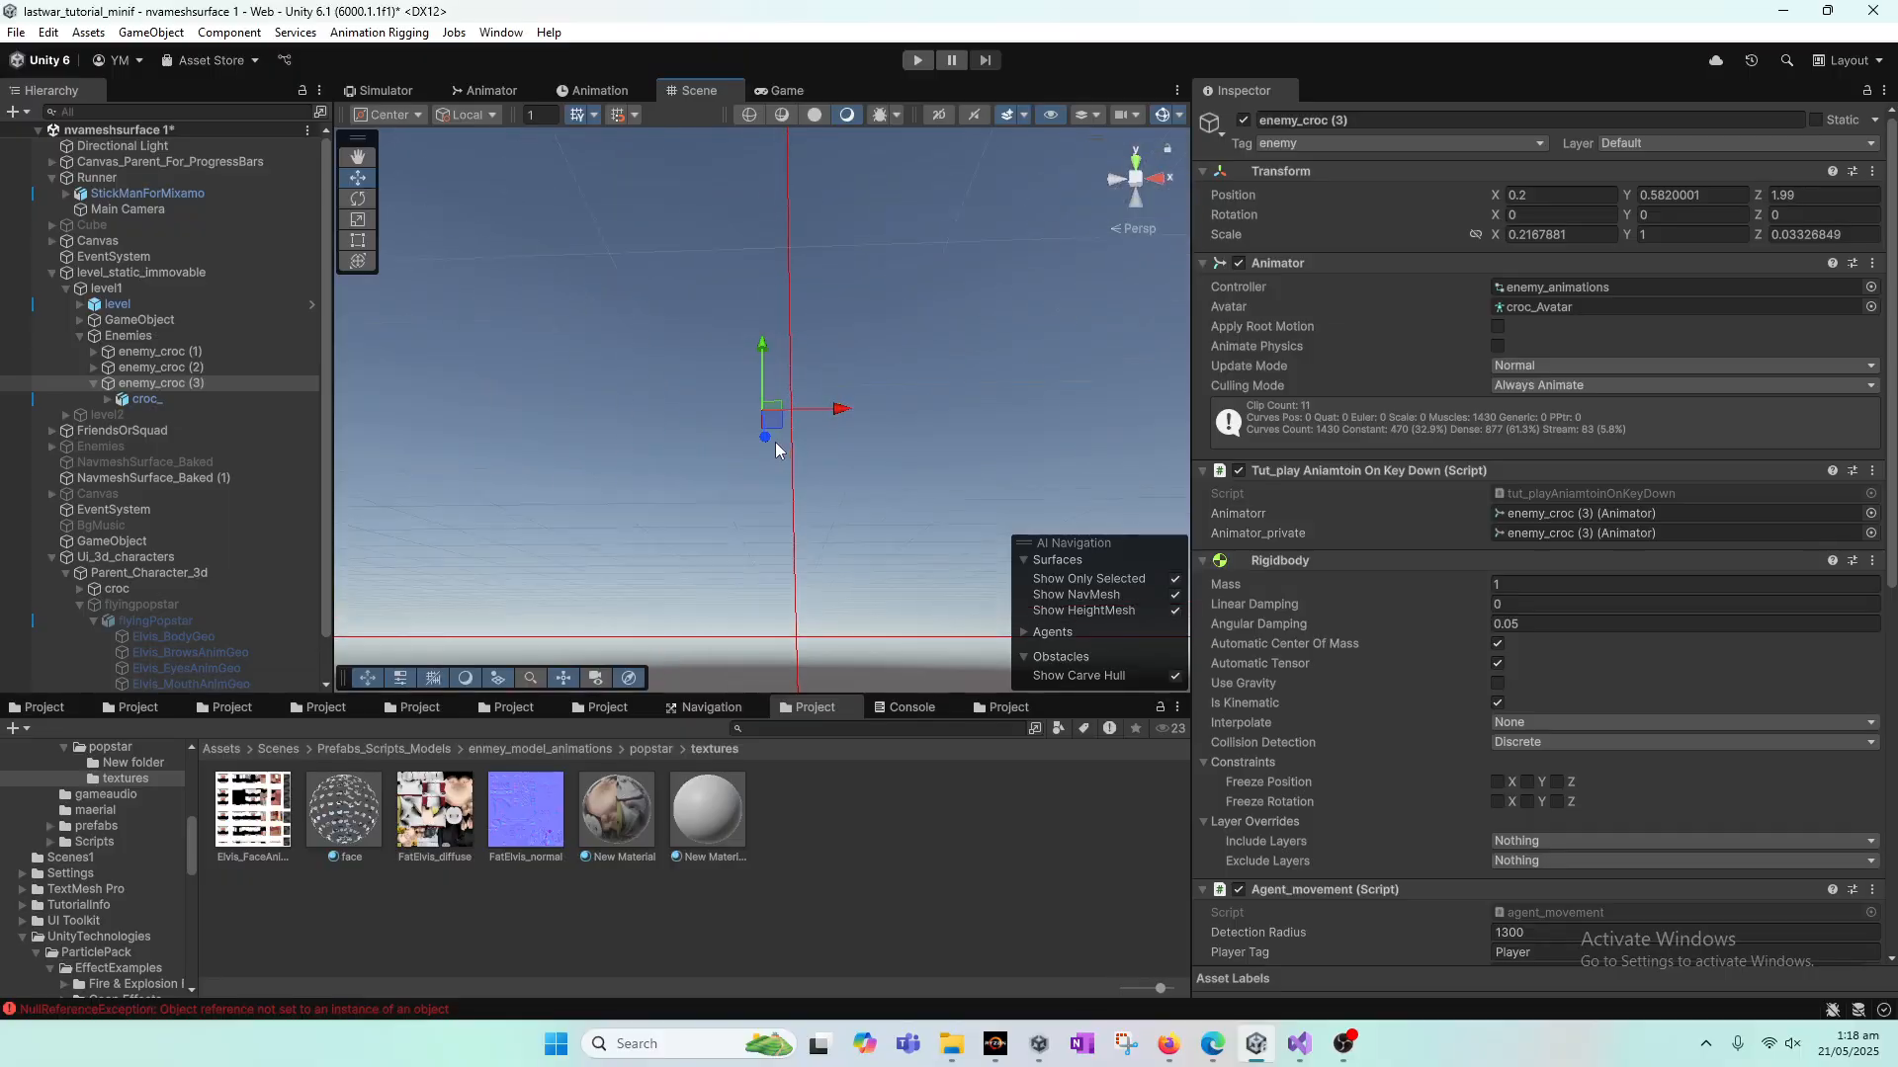
click(176, 405)
scroll(755, 441, down, 5)
scroll(755, 441, up, 5)
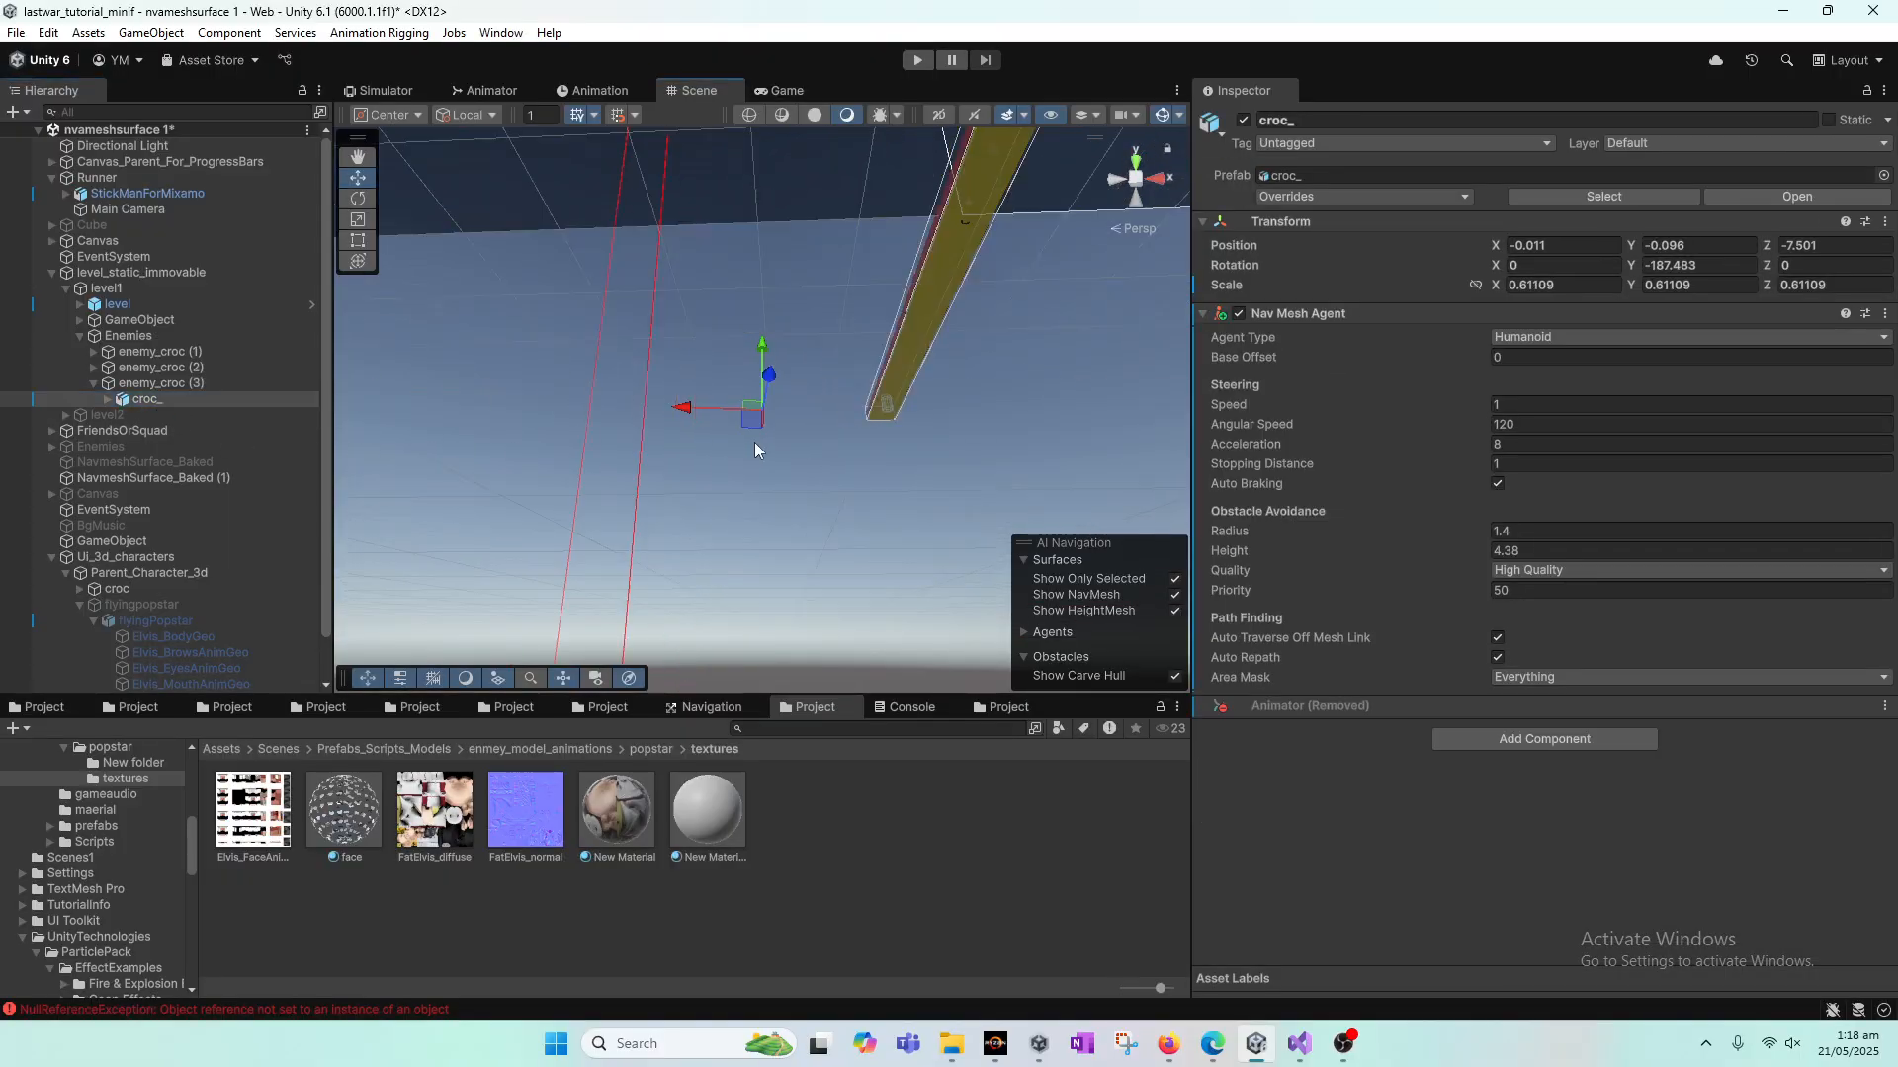
click(109, 399)
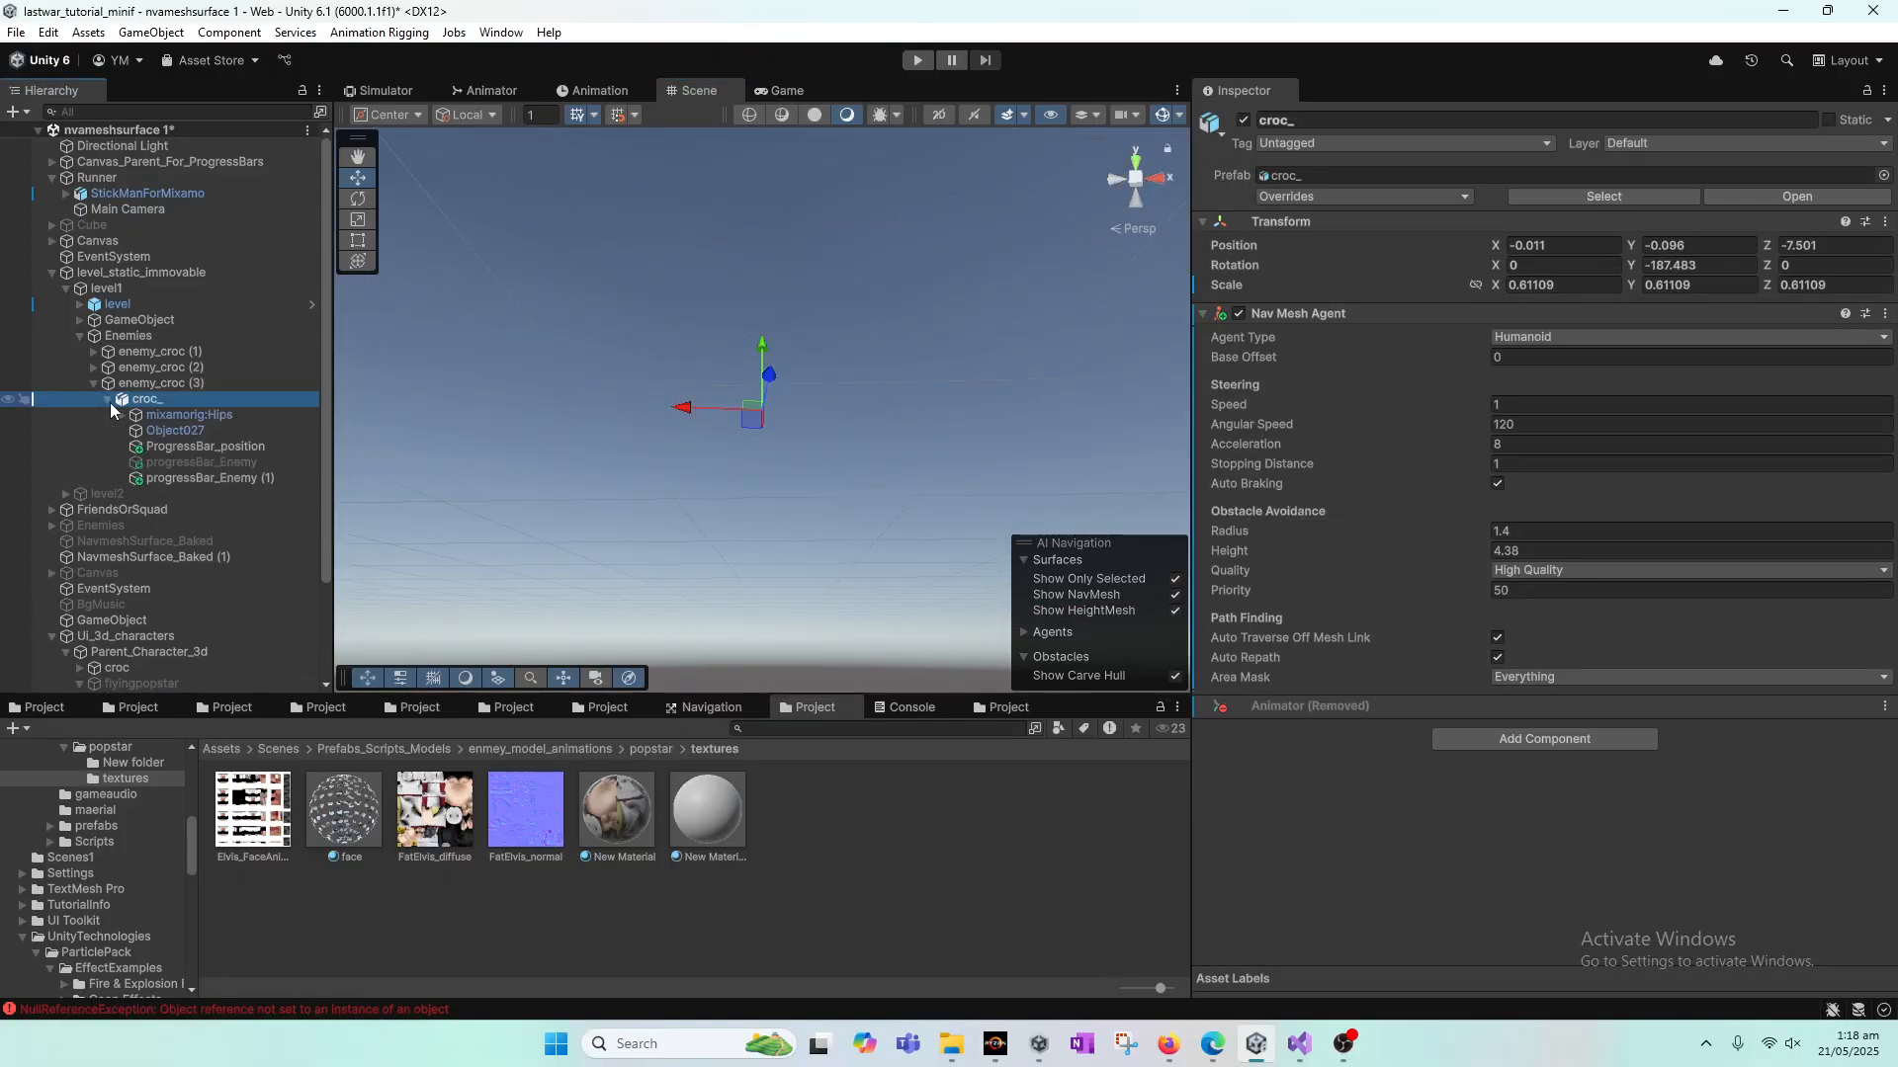
click(183, 432)
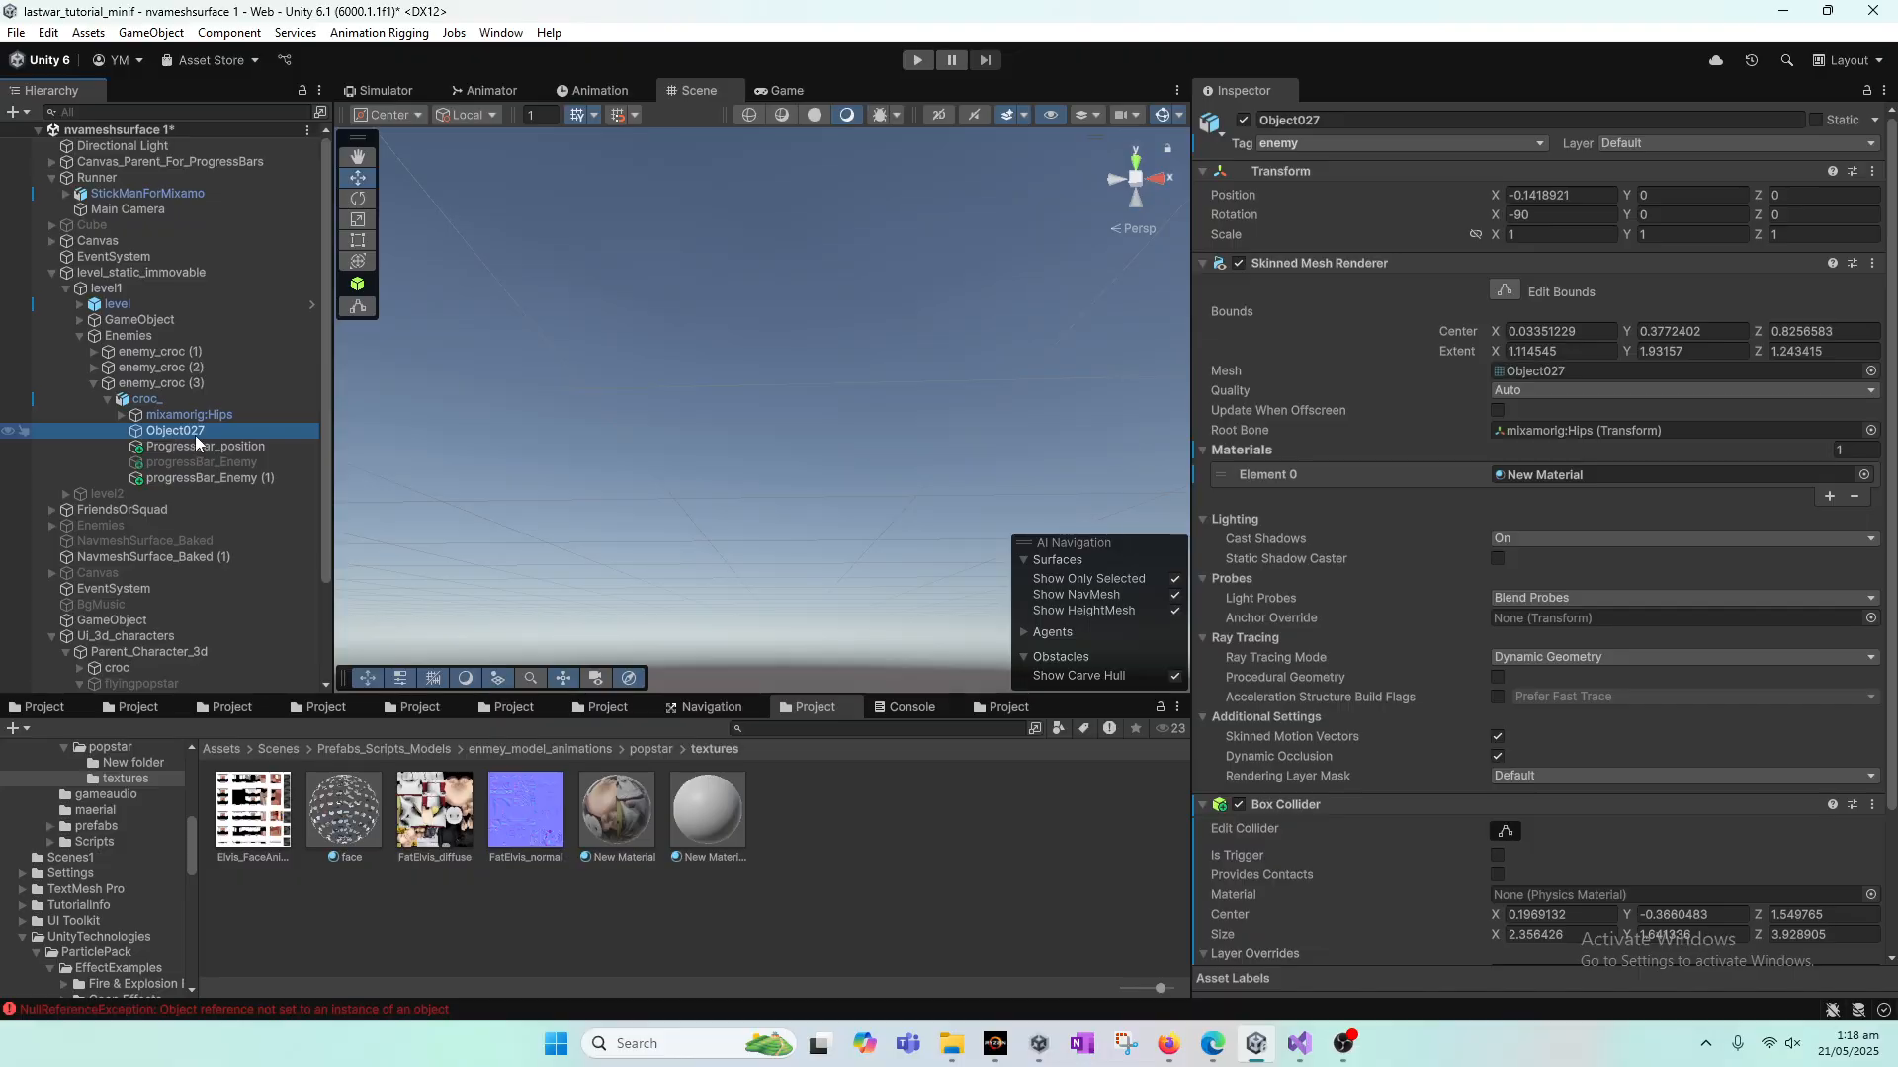
key(f)
alt+drag(869, 397, 832, 533)
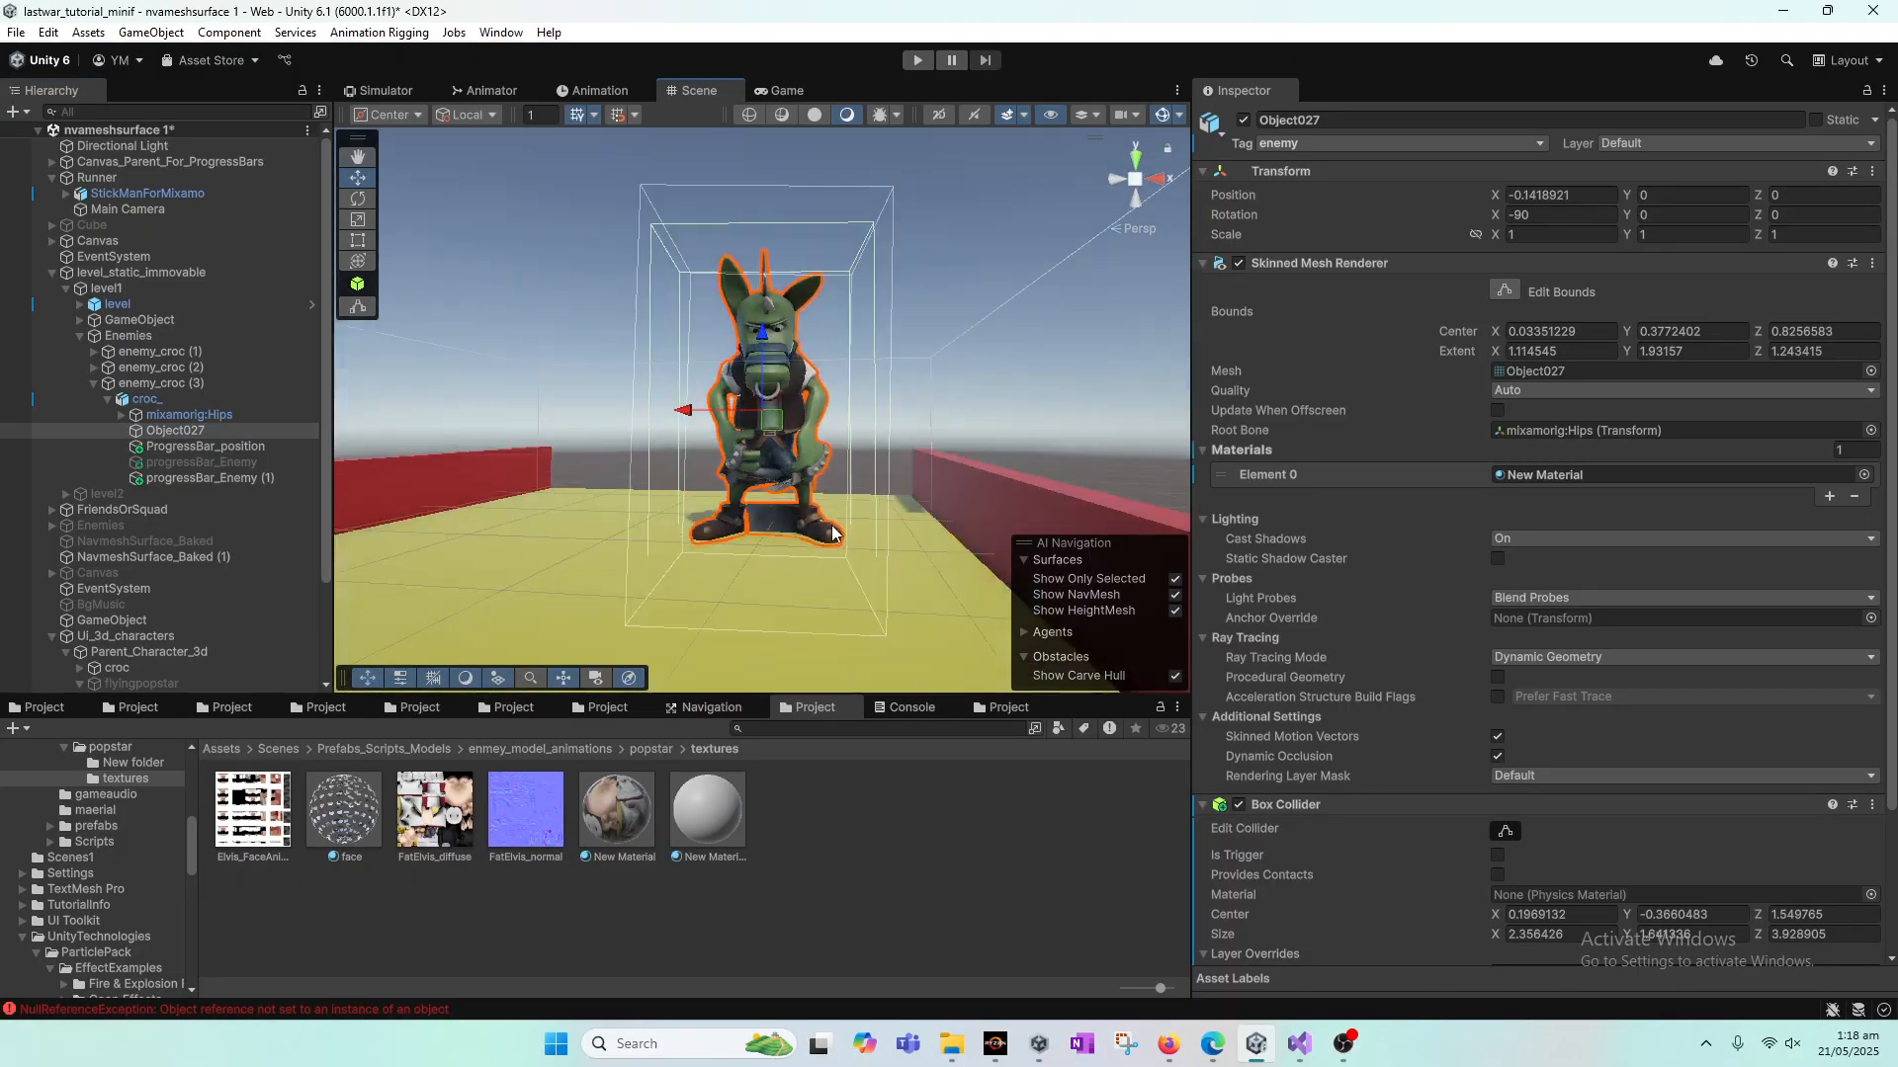
alt+drag(854, 376, 870, 555)
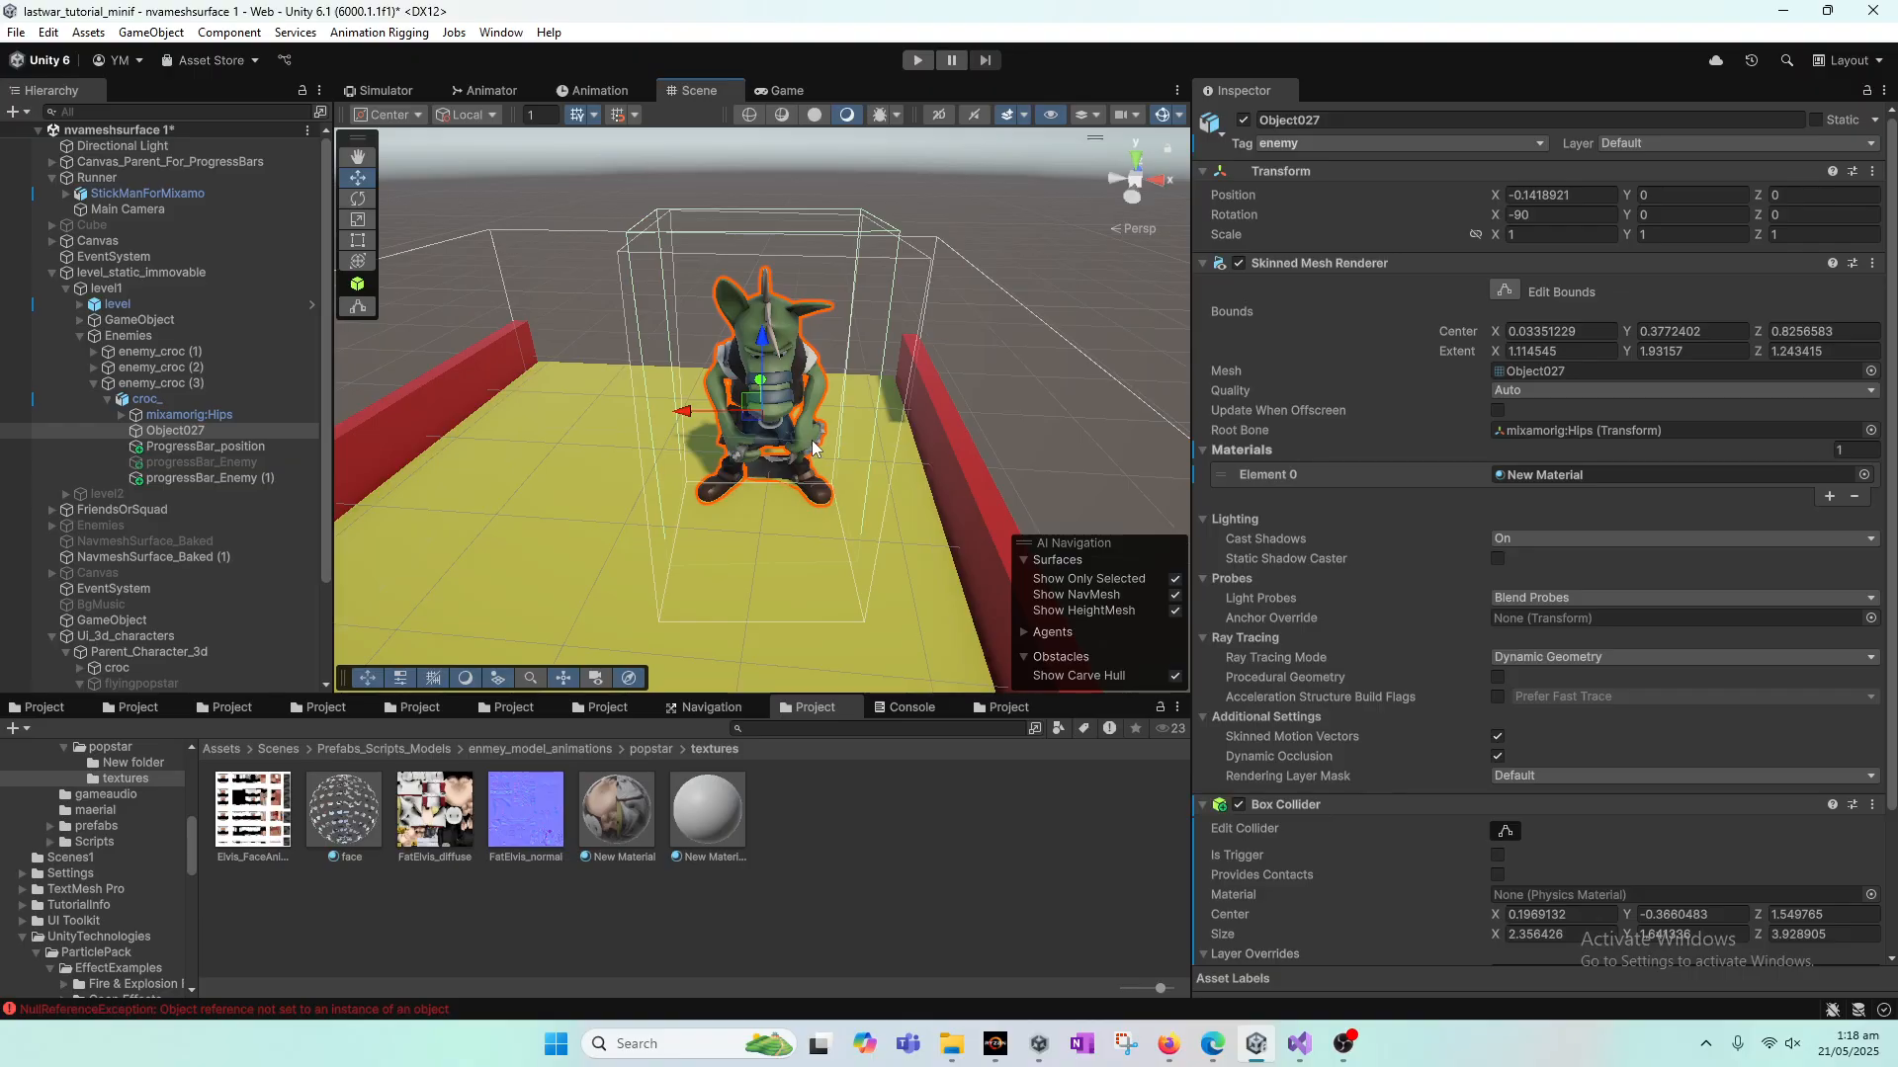
click(159, 401)
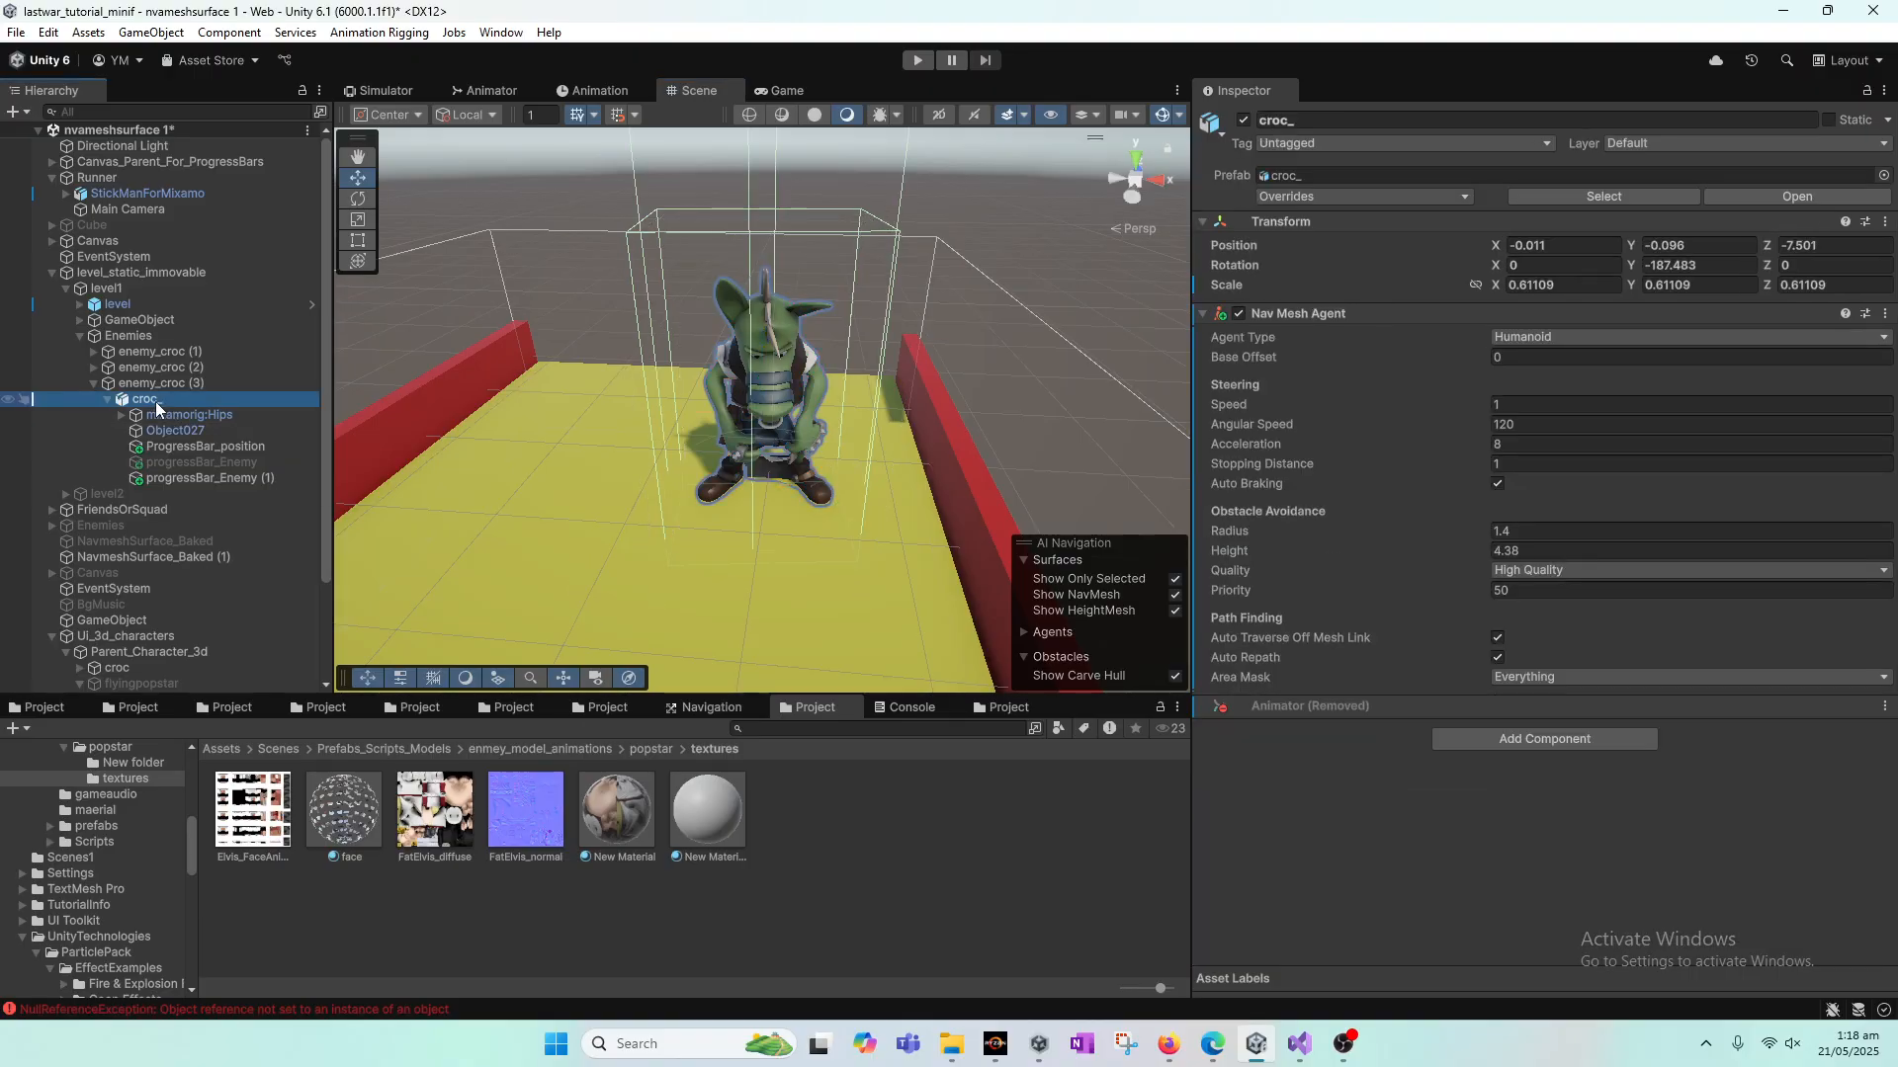
click(172, 385)
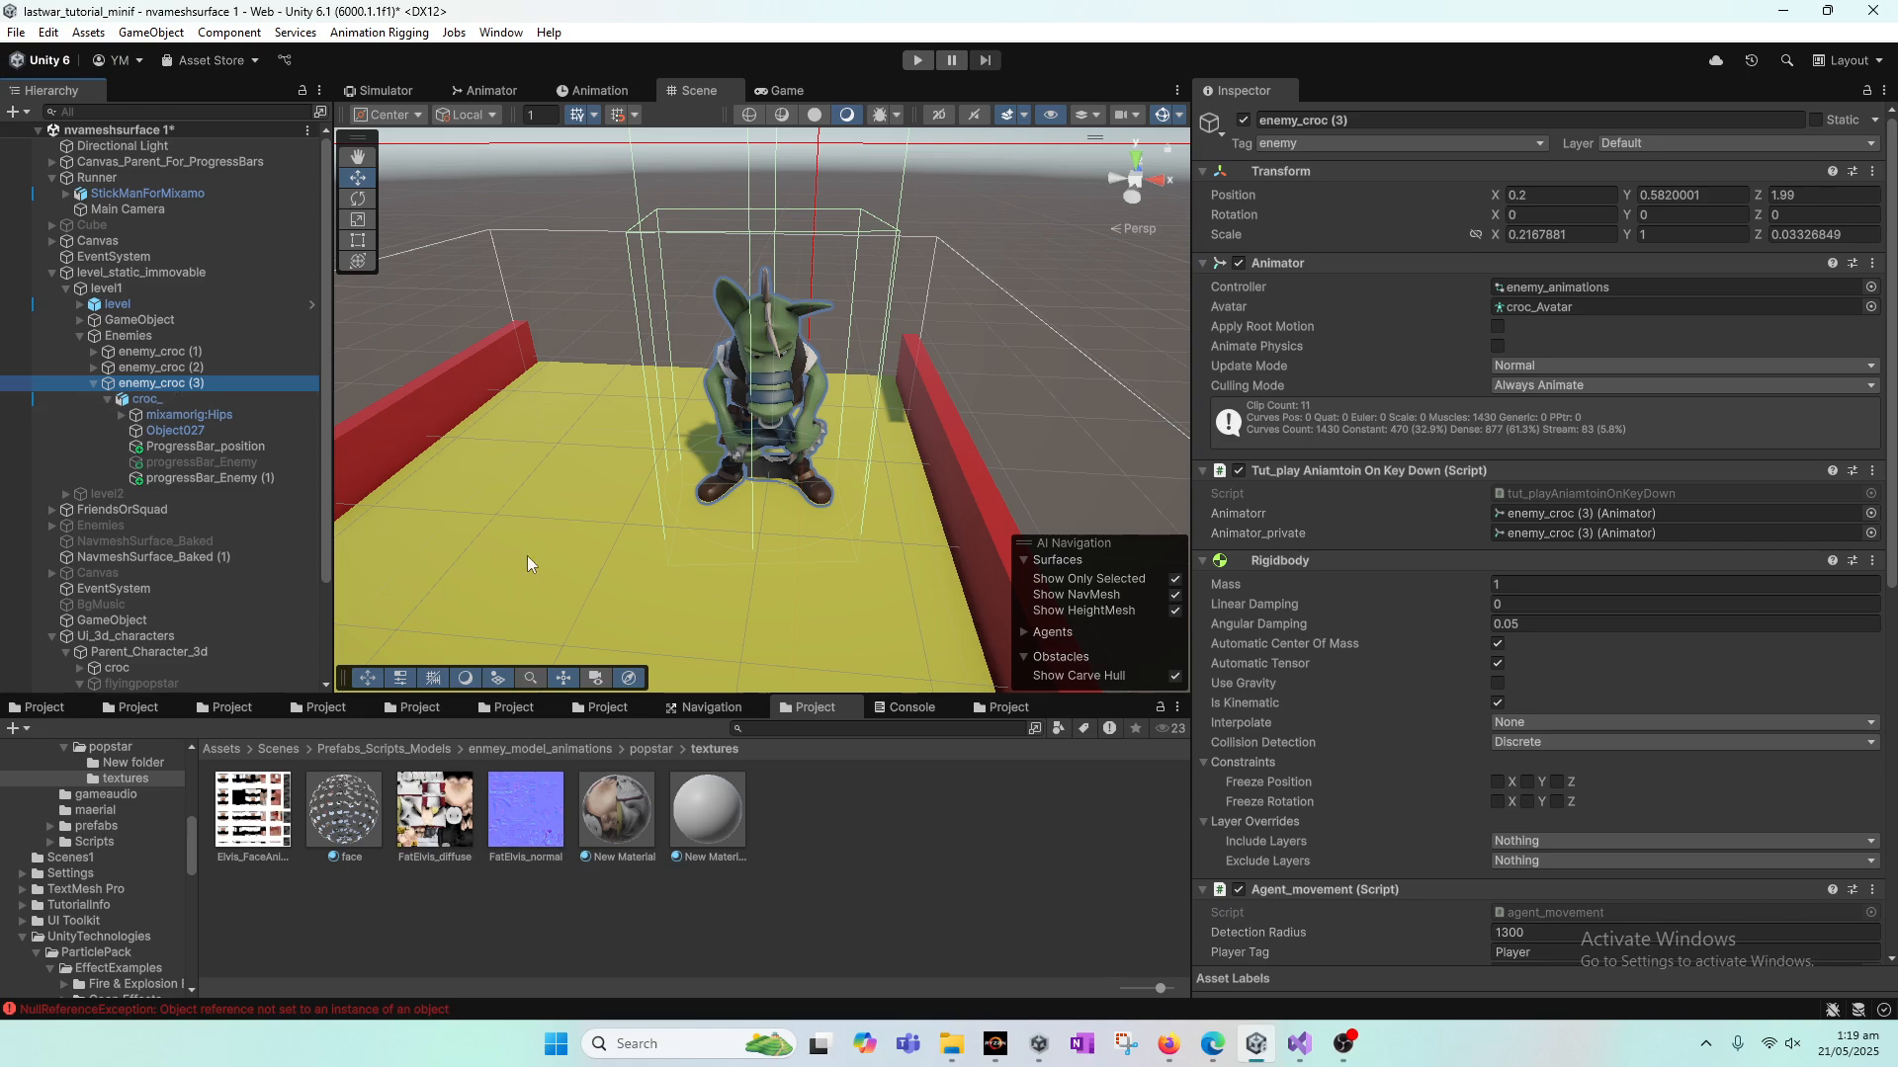
Step: Open the import settings of the Hurricane Kick model in the popstar folder and lock the Inspector on them
click(642, 752)
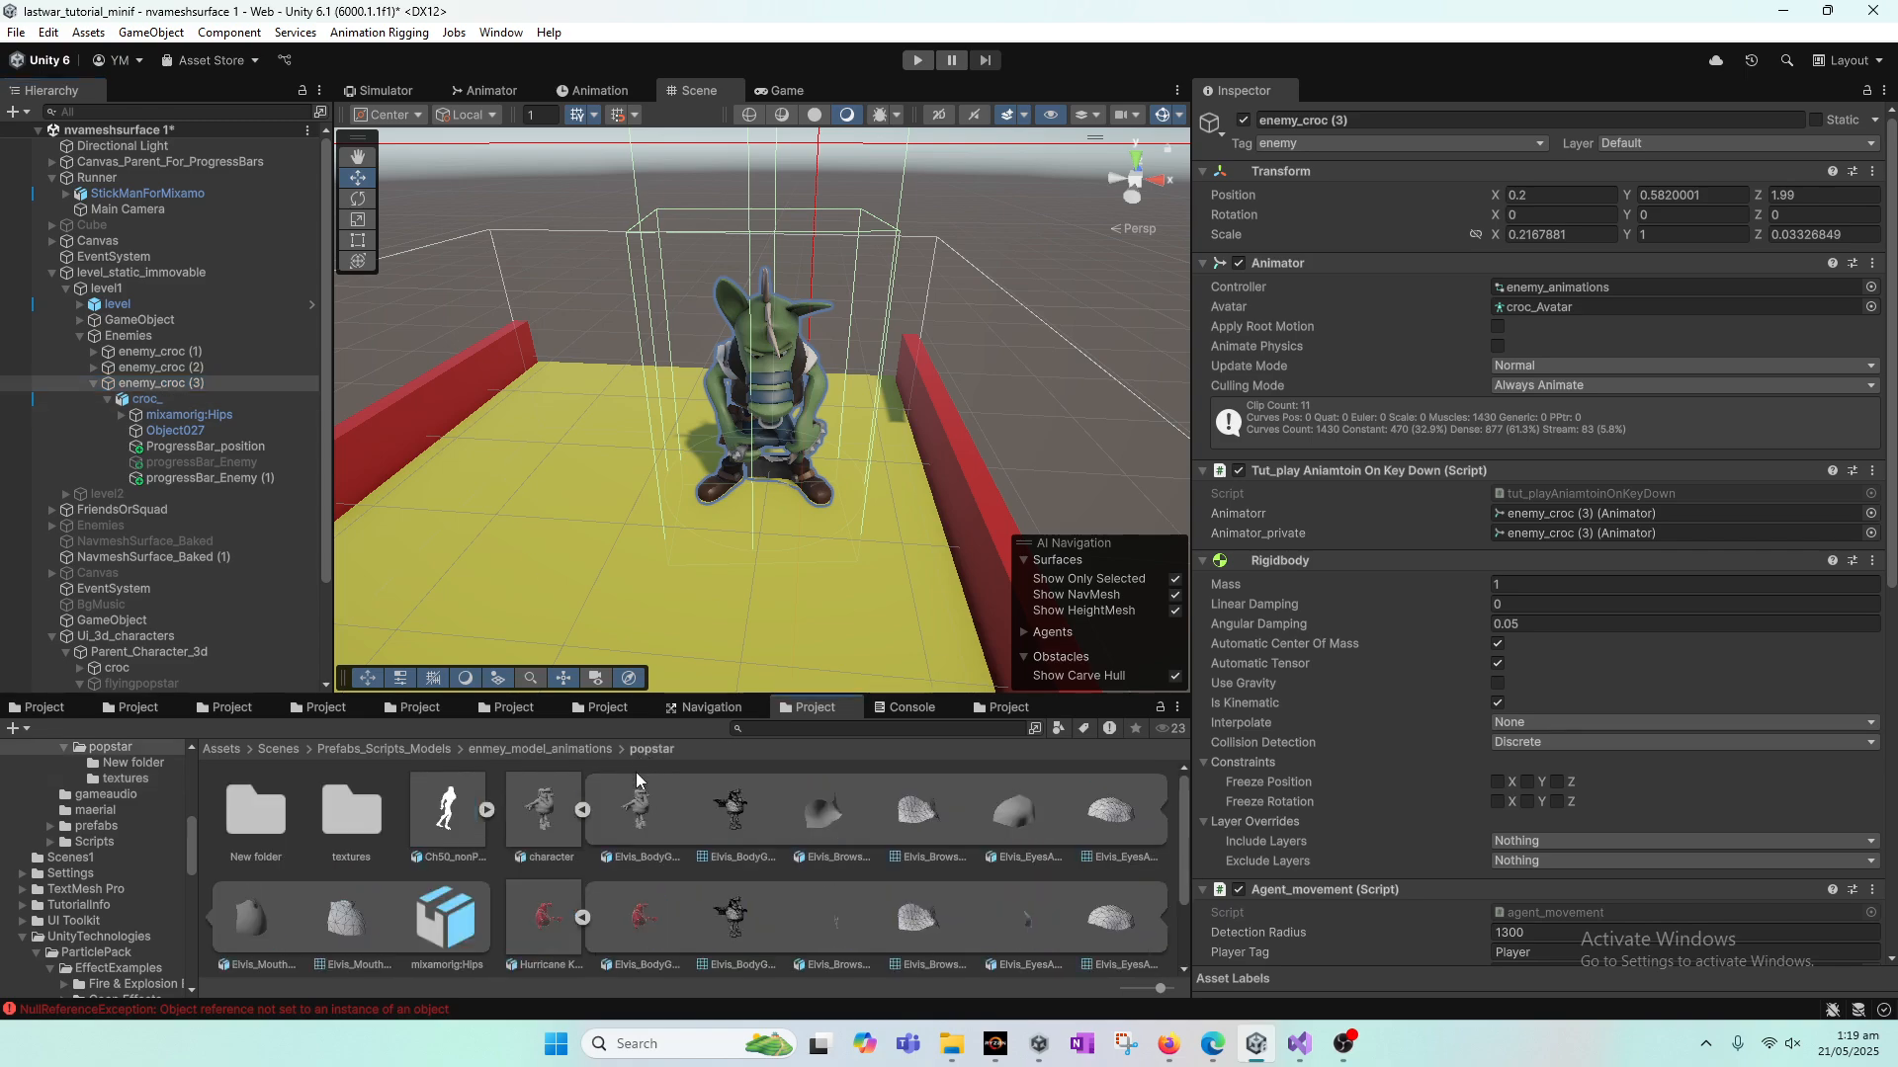
click(583, 810)
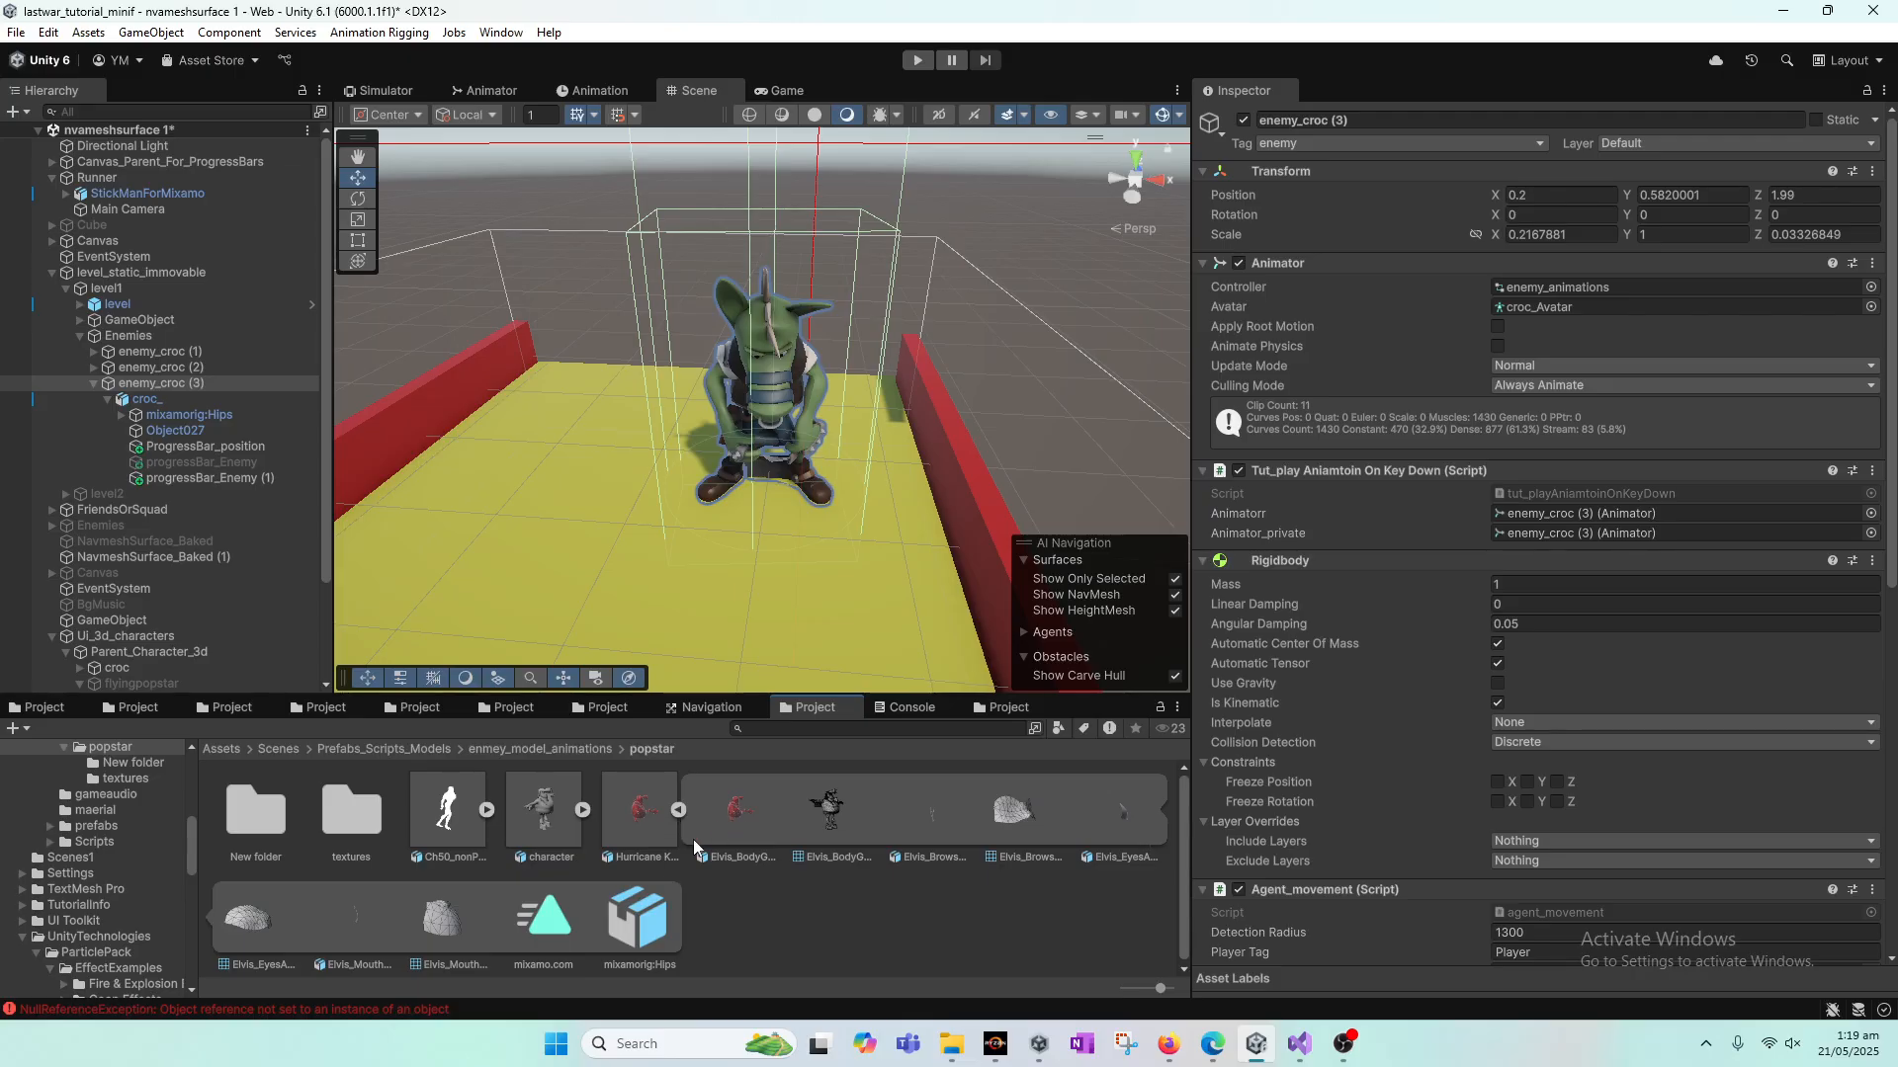
click(642, 817)
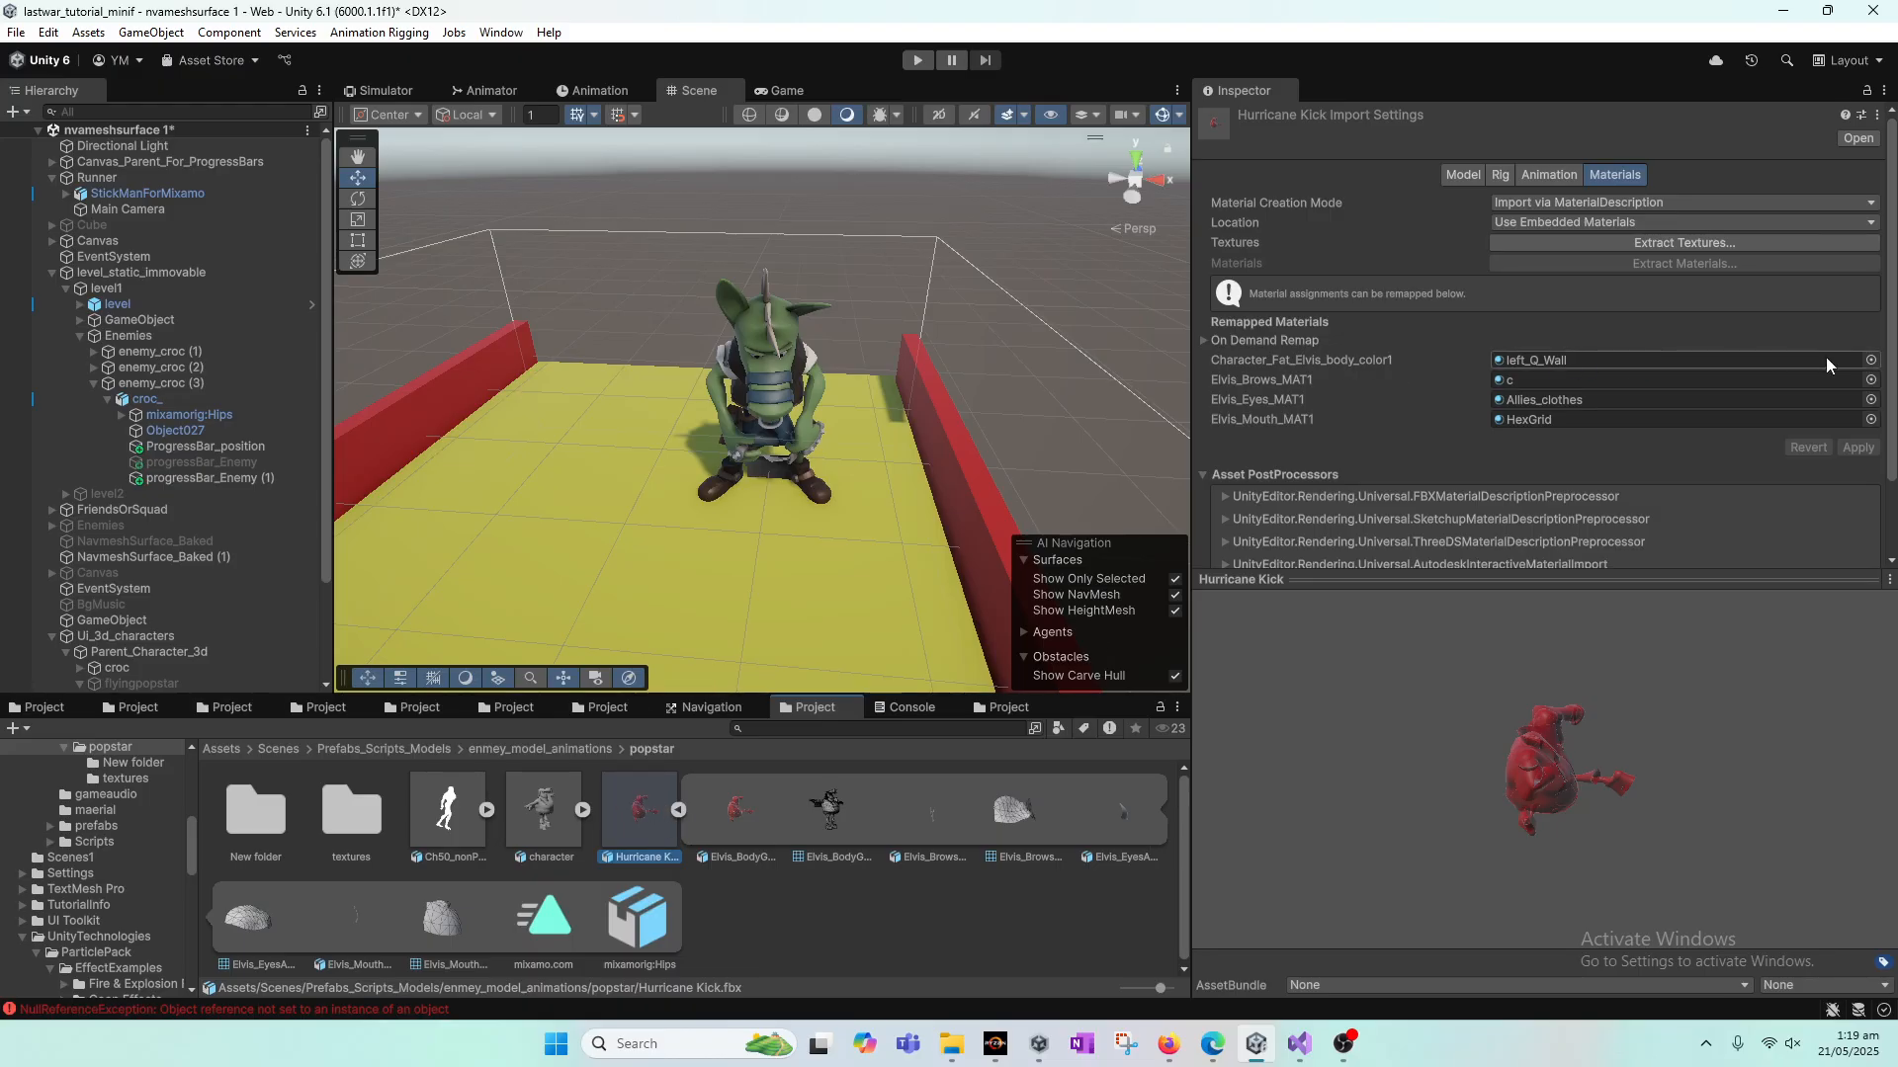
right_click(1257, 90)
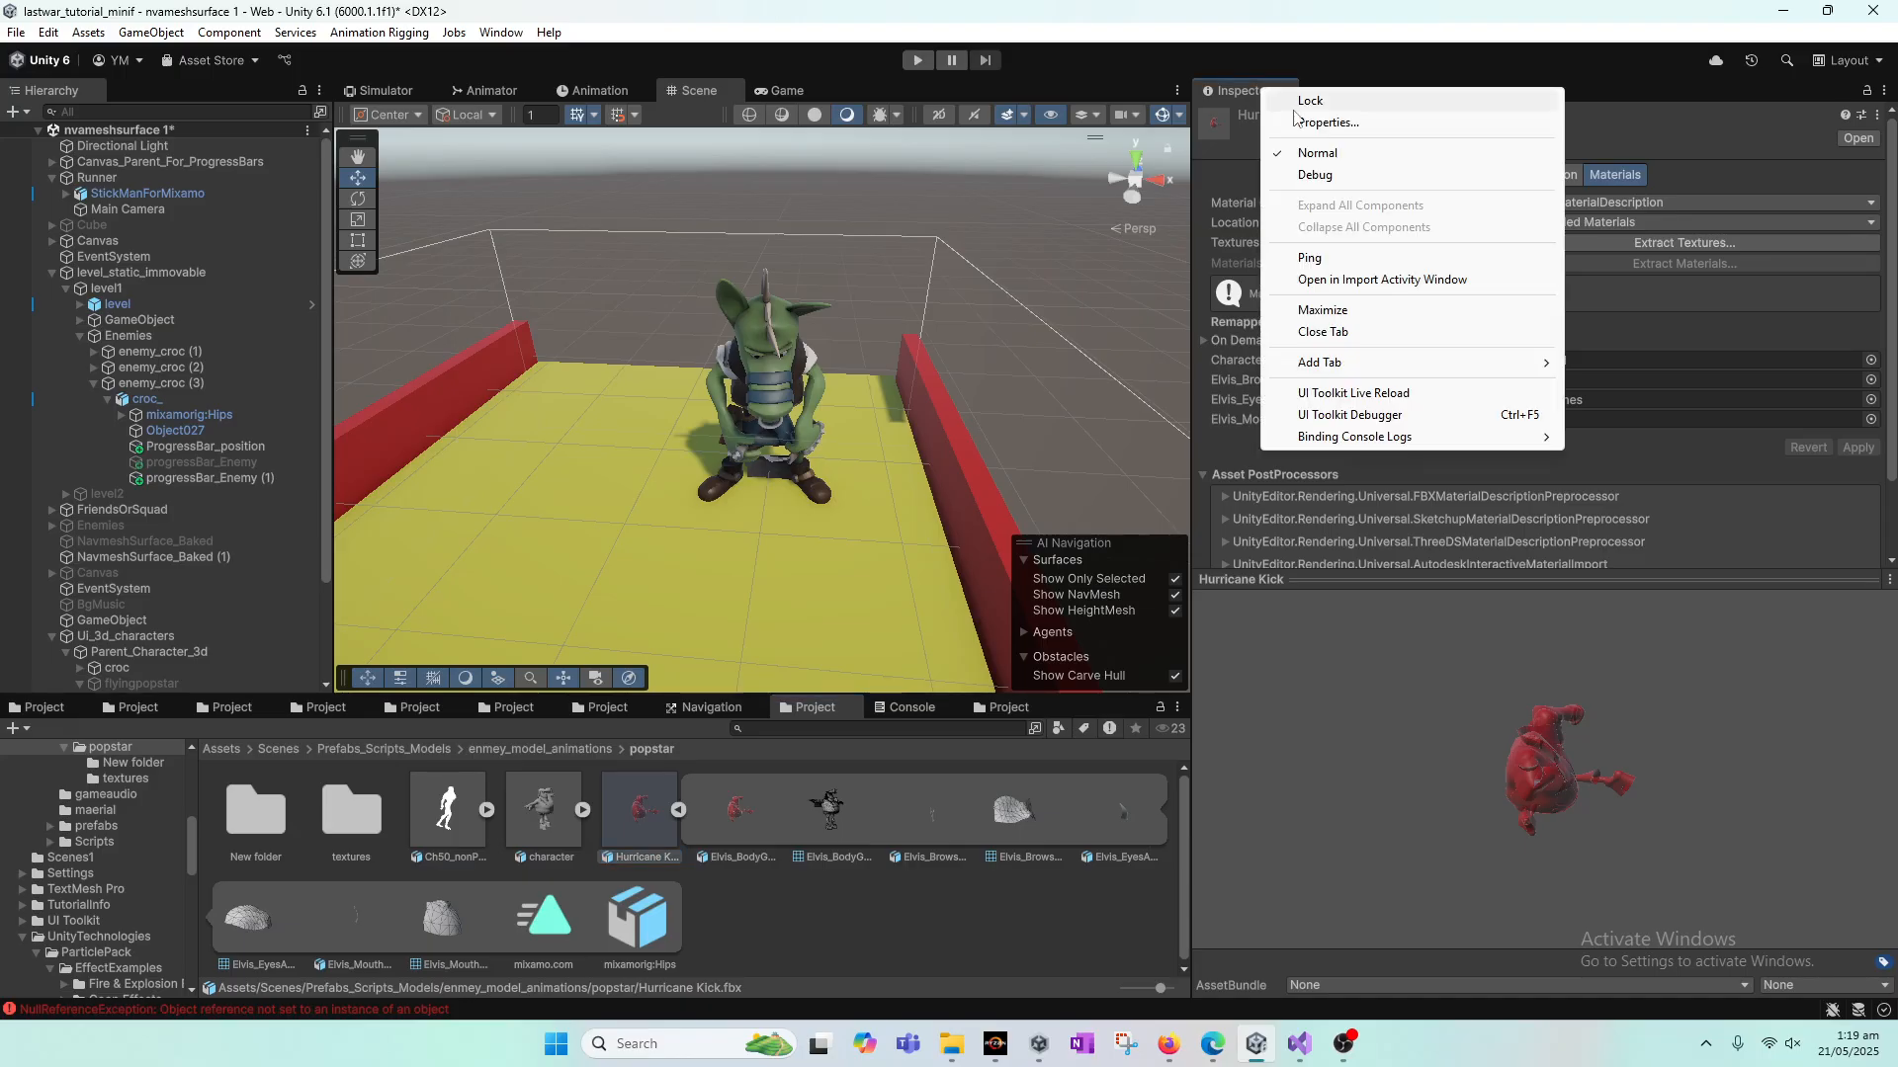
click(1224, 191)
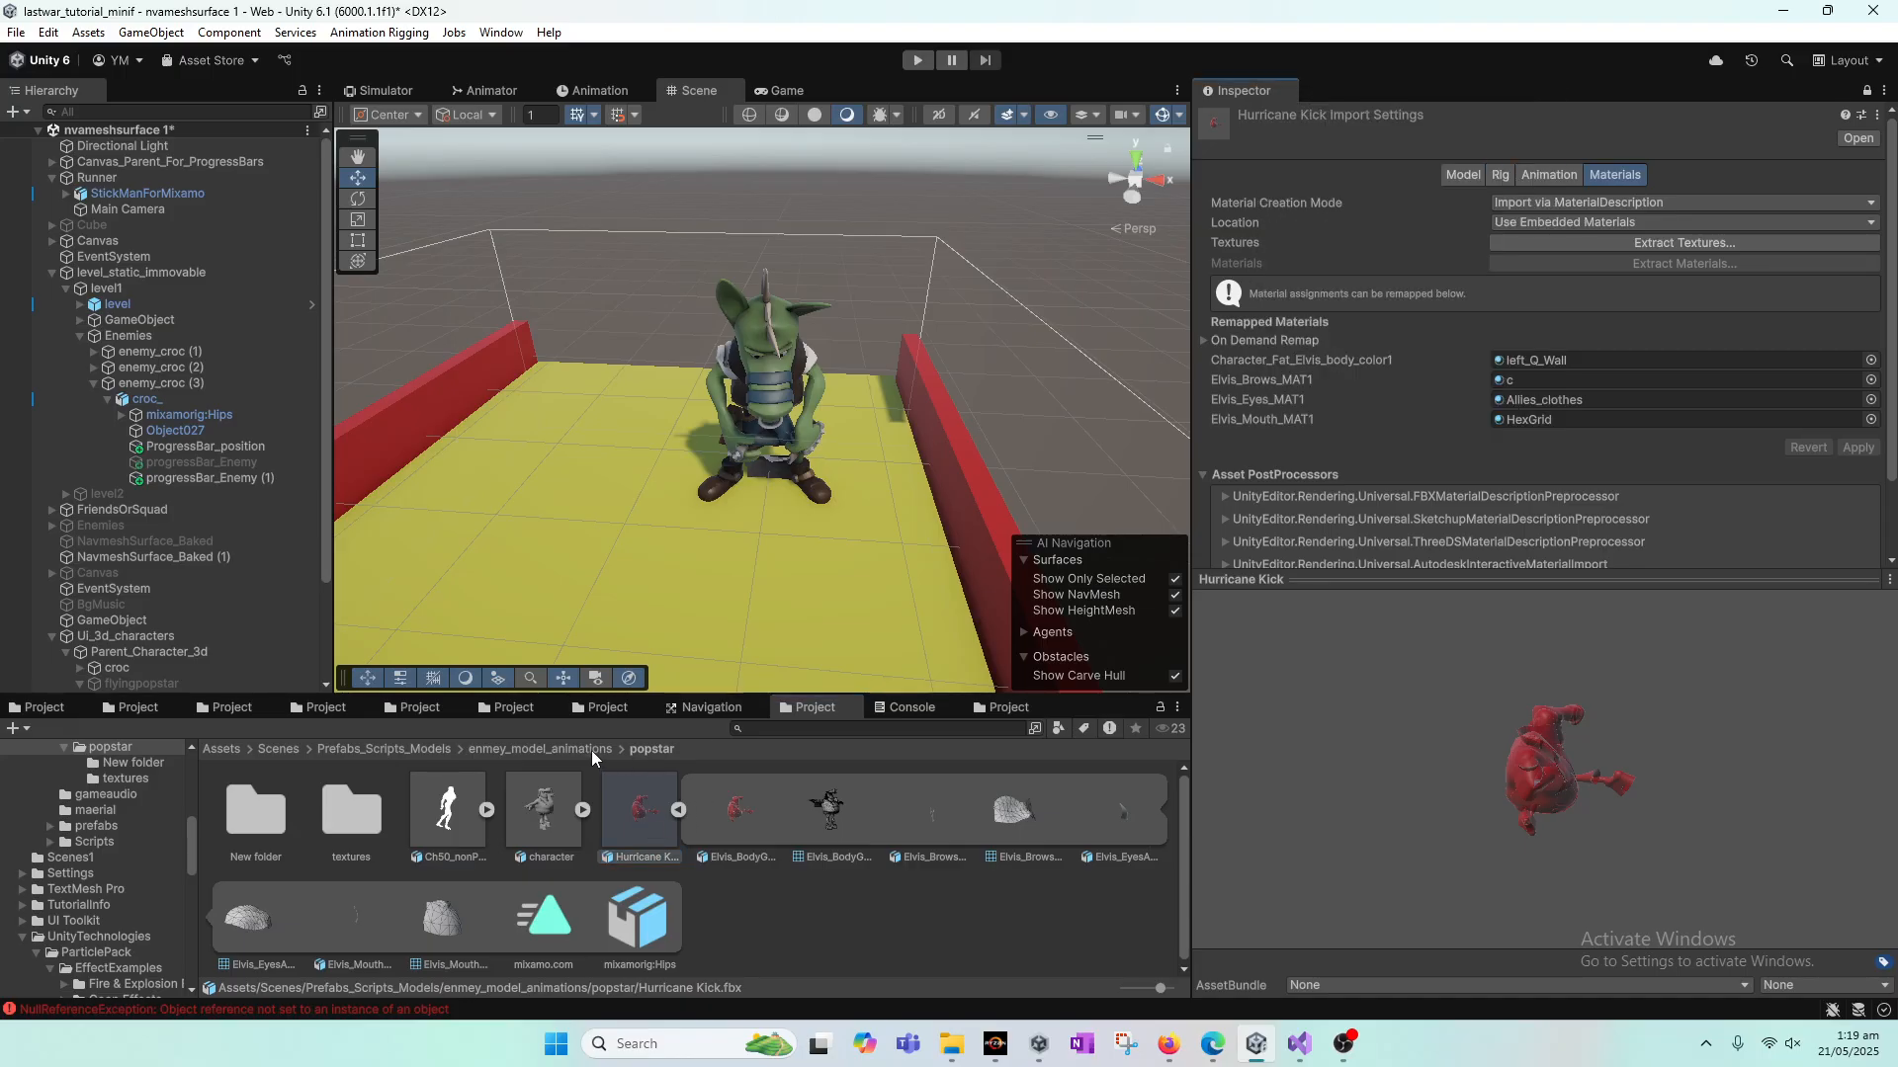
Step: Remap the Hurricane Kick body to New Material and its brows, eyes and mouth to the face material, and apply
double_click(336, 832)
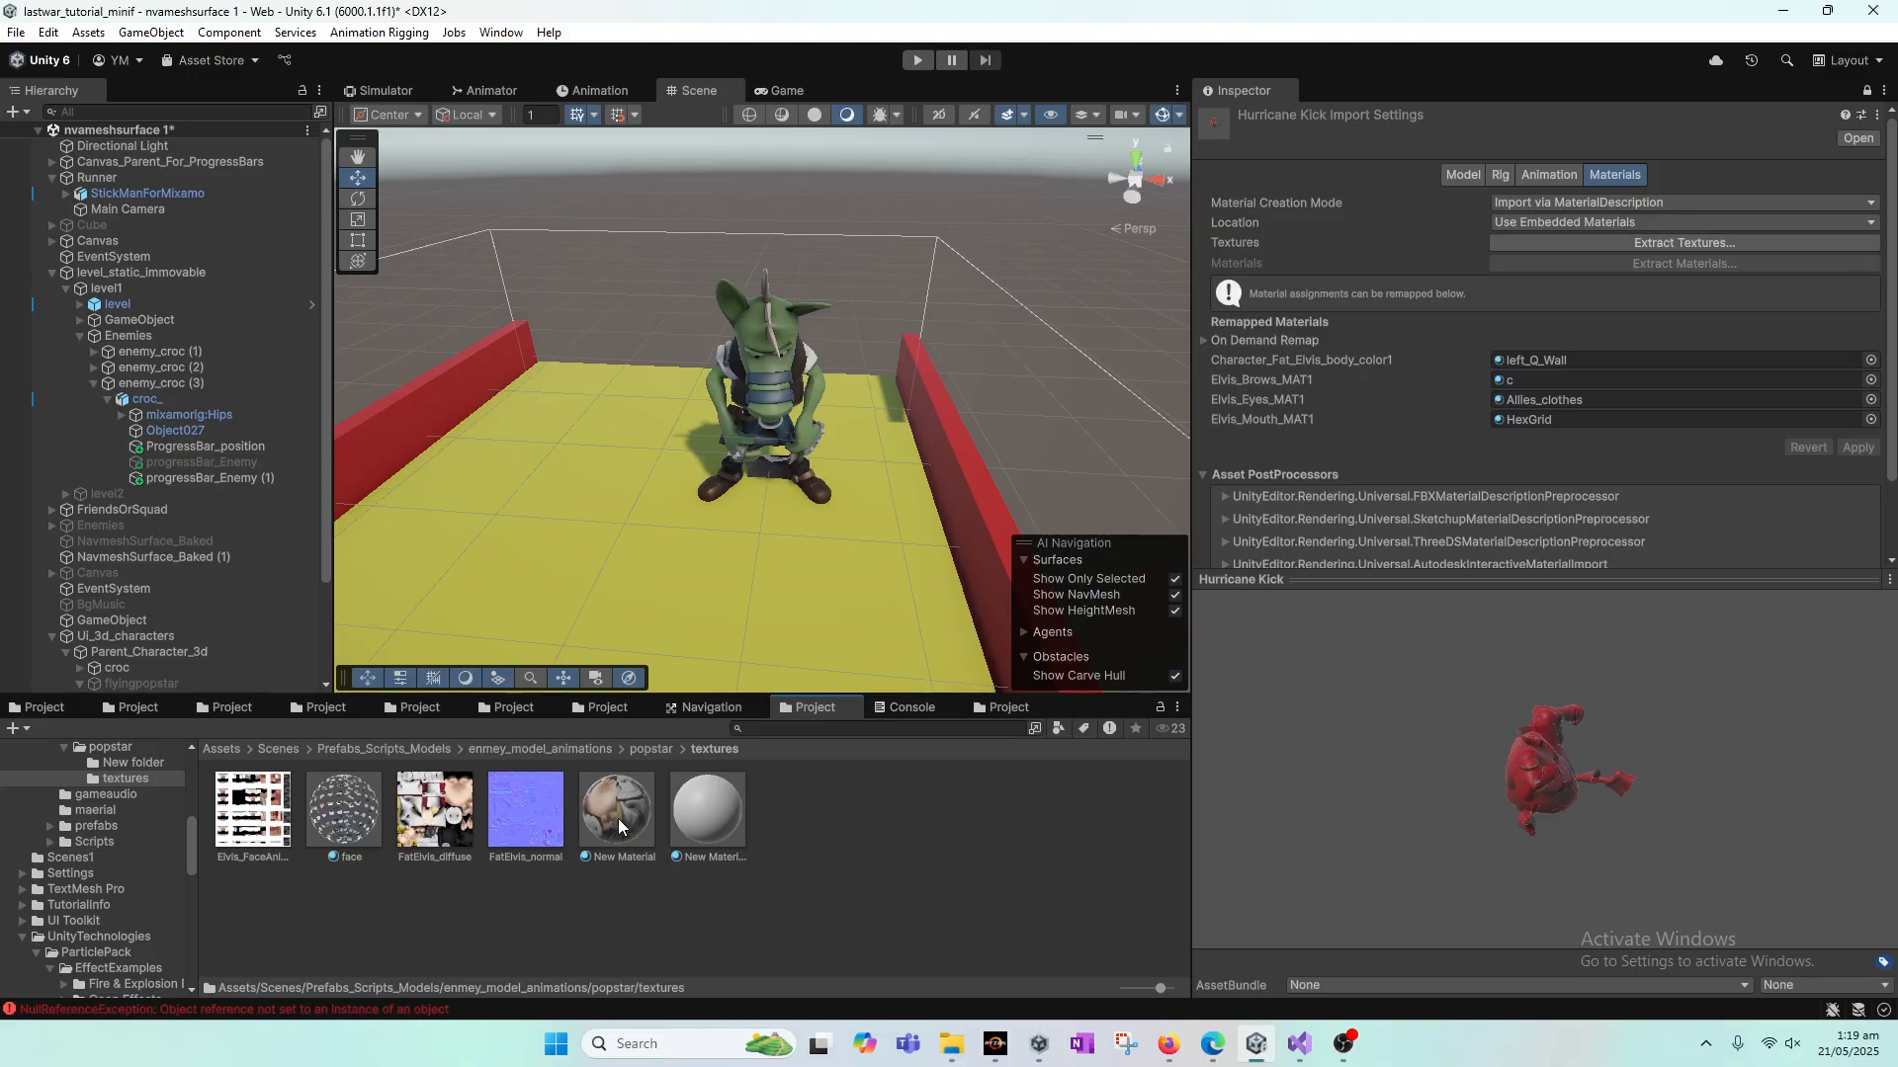
drag(619, 818, 1573, 363)
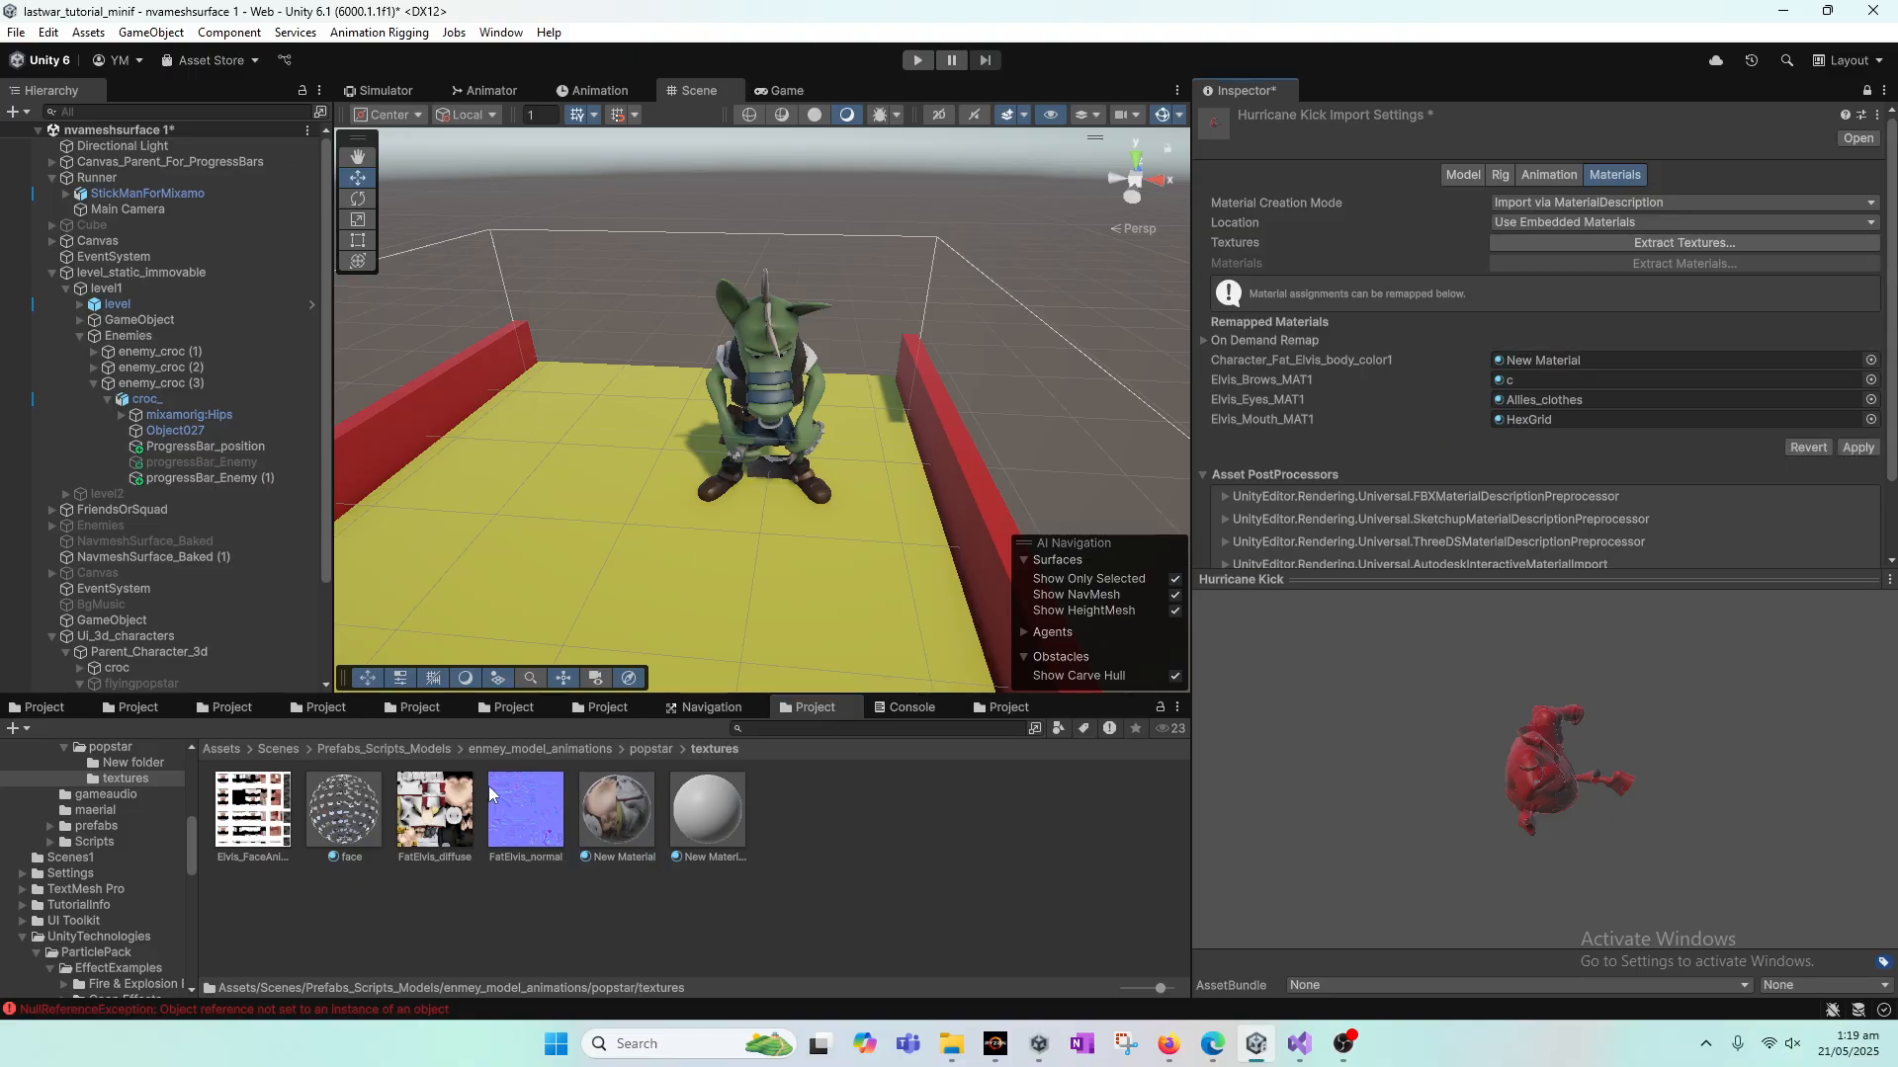
drag(356, 816, 1574, 380)
drag(371, 802, 1621, 421)
click(1857, 448)
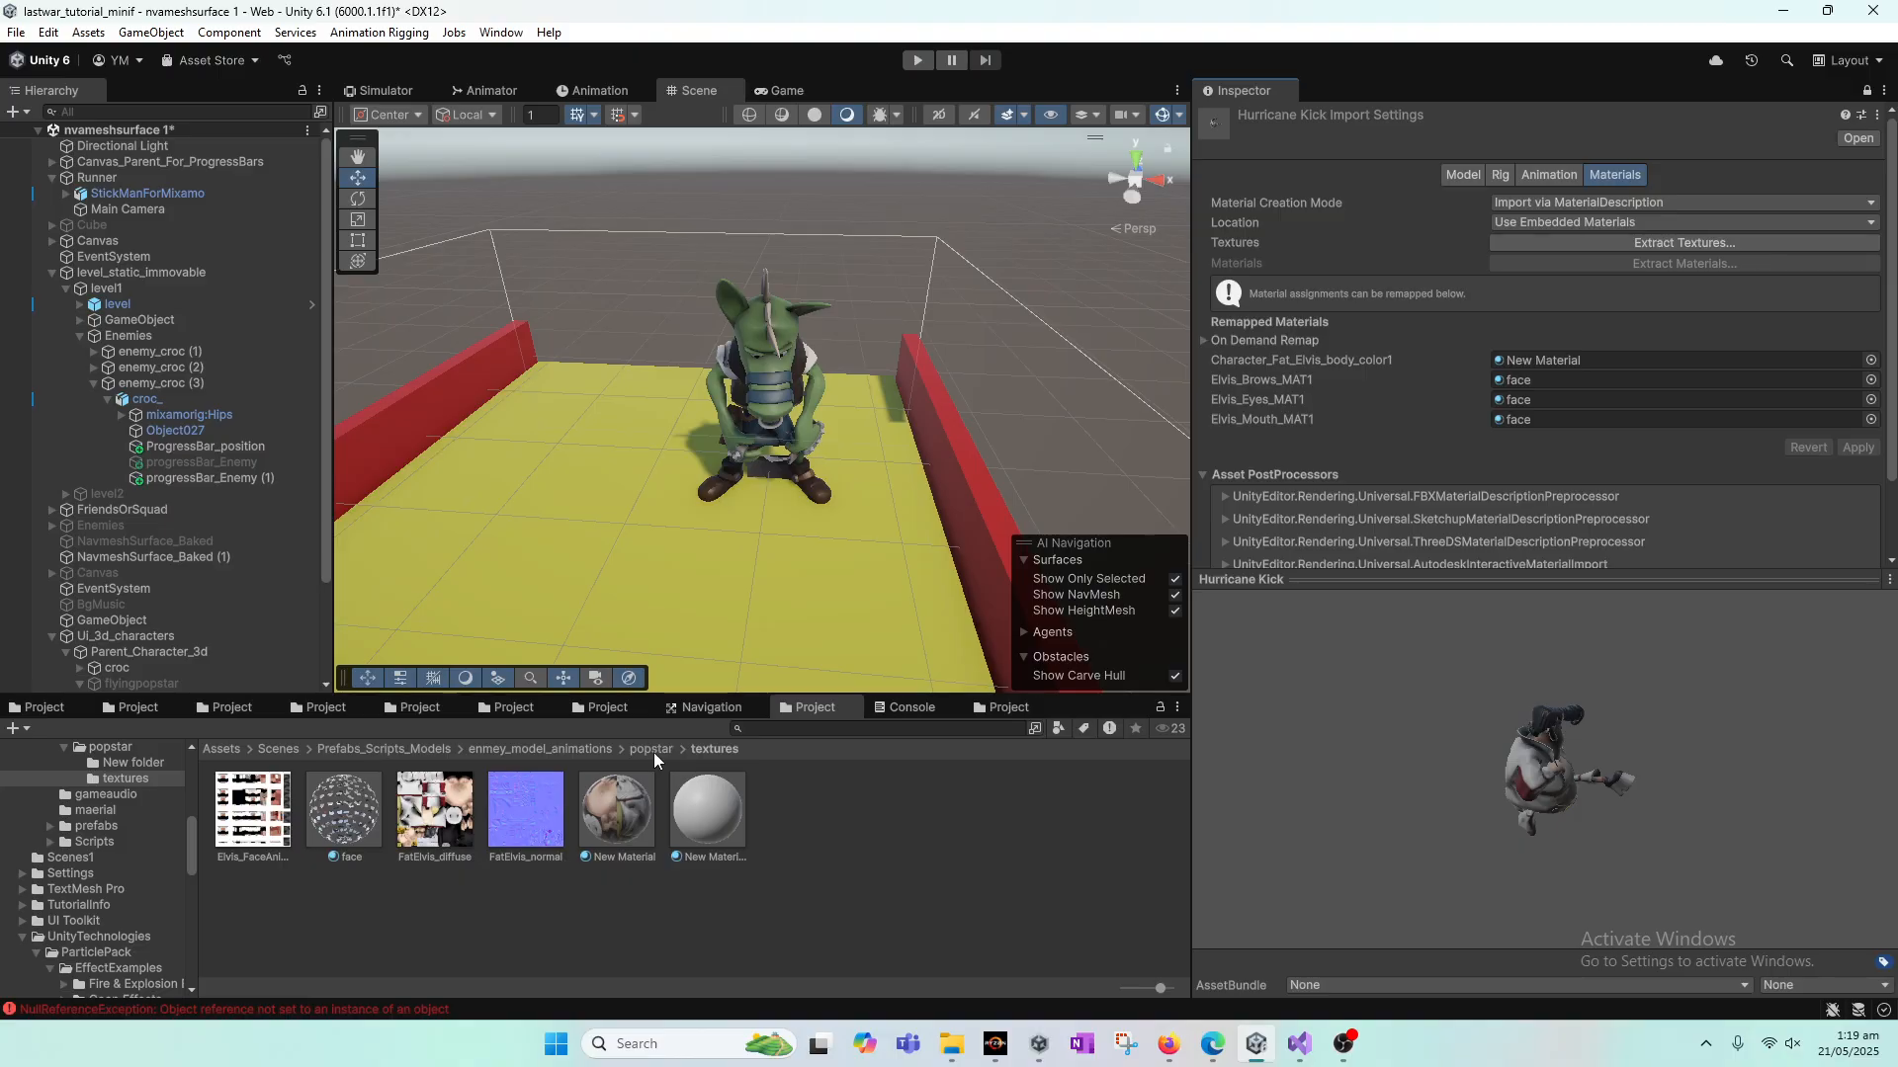
Step: Set the Hurricane Kick model's rig animation type to Humanoid and apply the change
click(1554, 181)
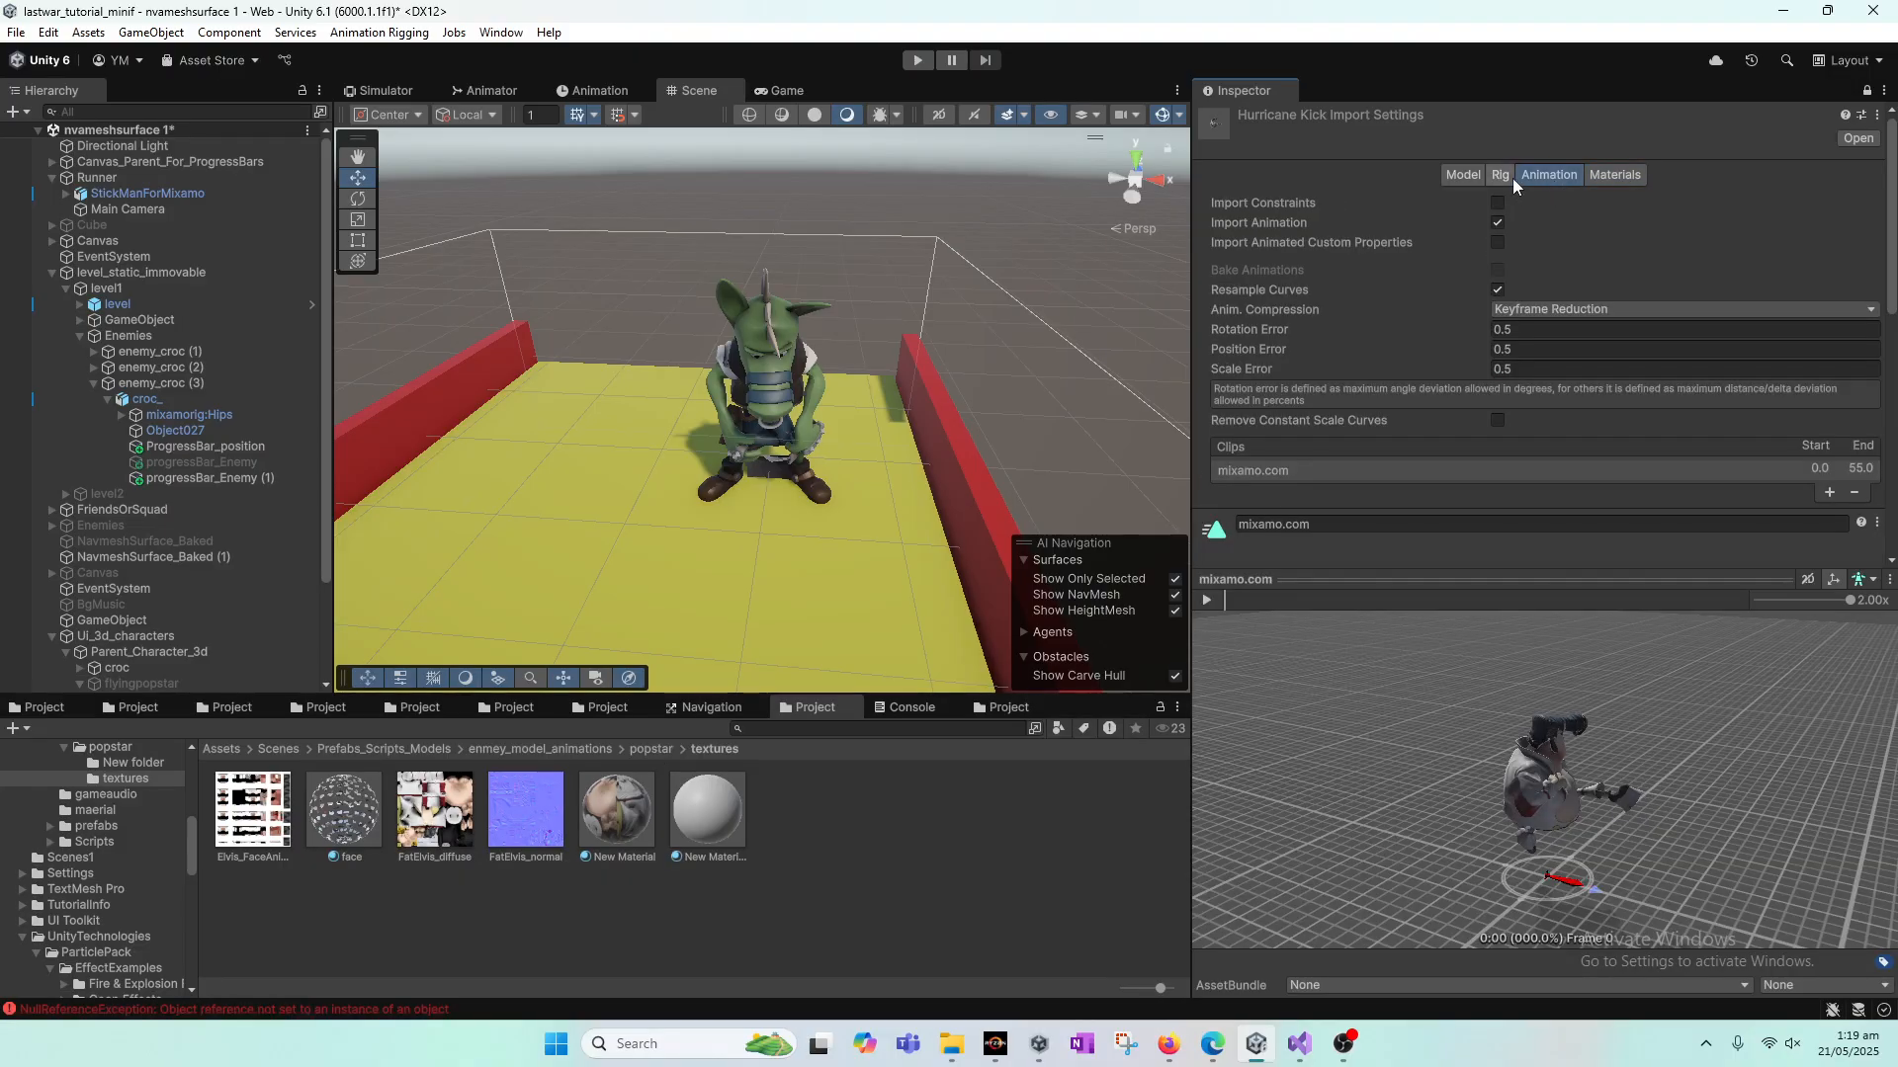
click(1498, 175)
click(1542, 202)
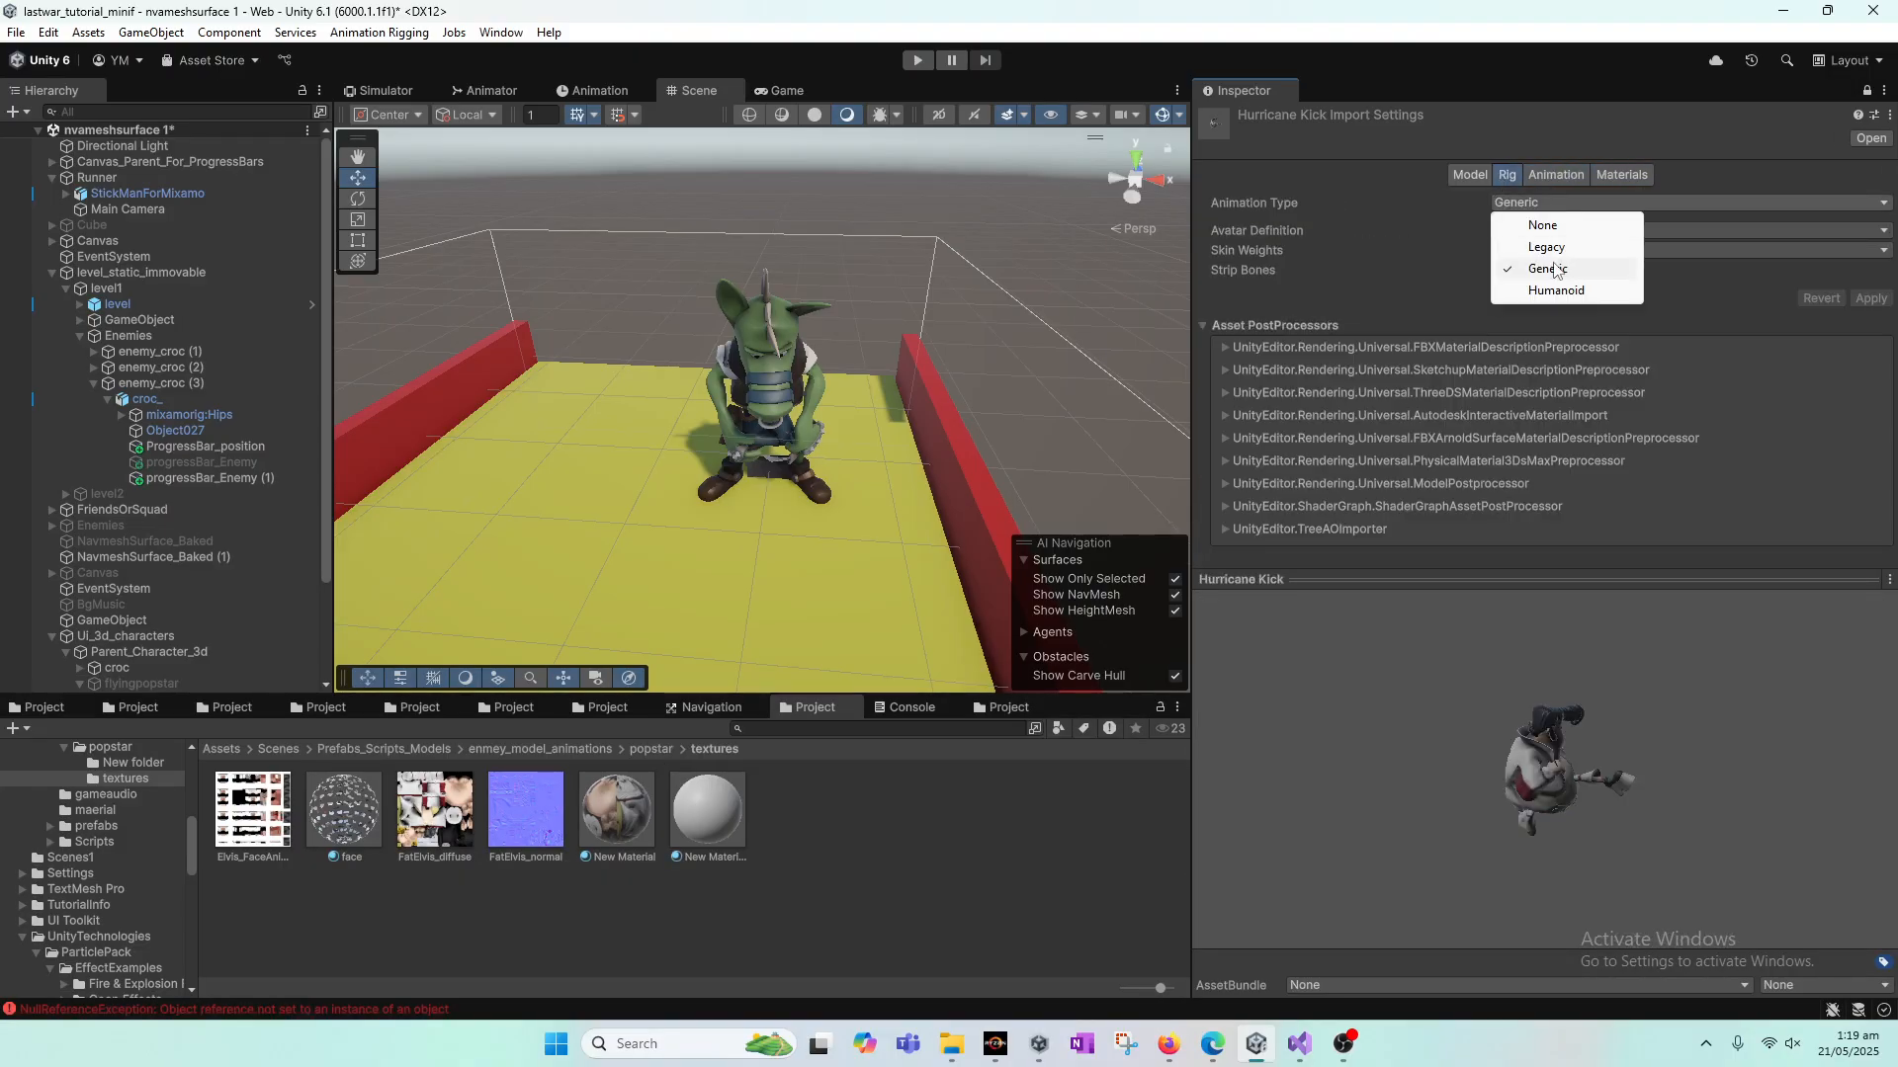
click(1566, 290)
click(1858, 365)
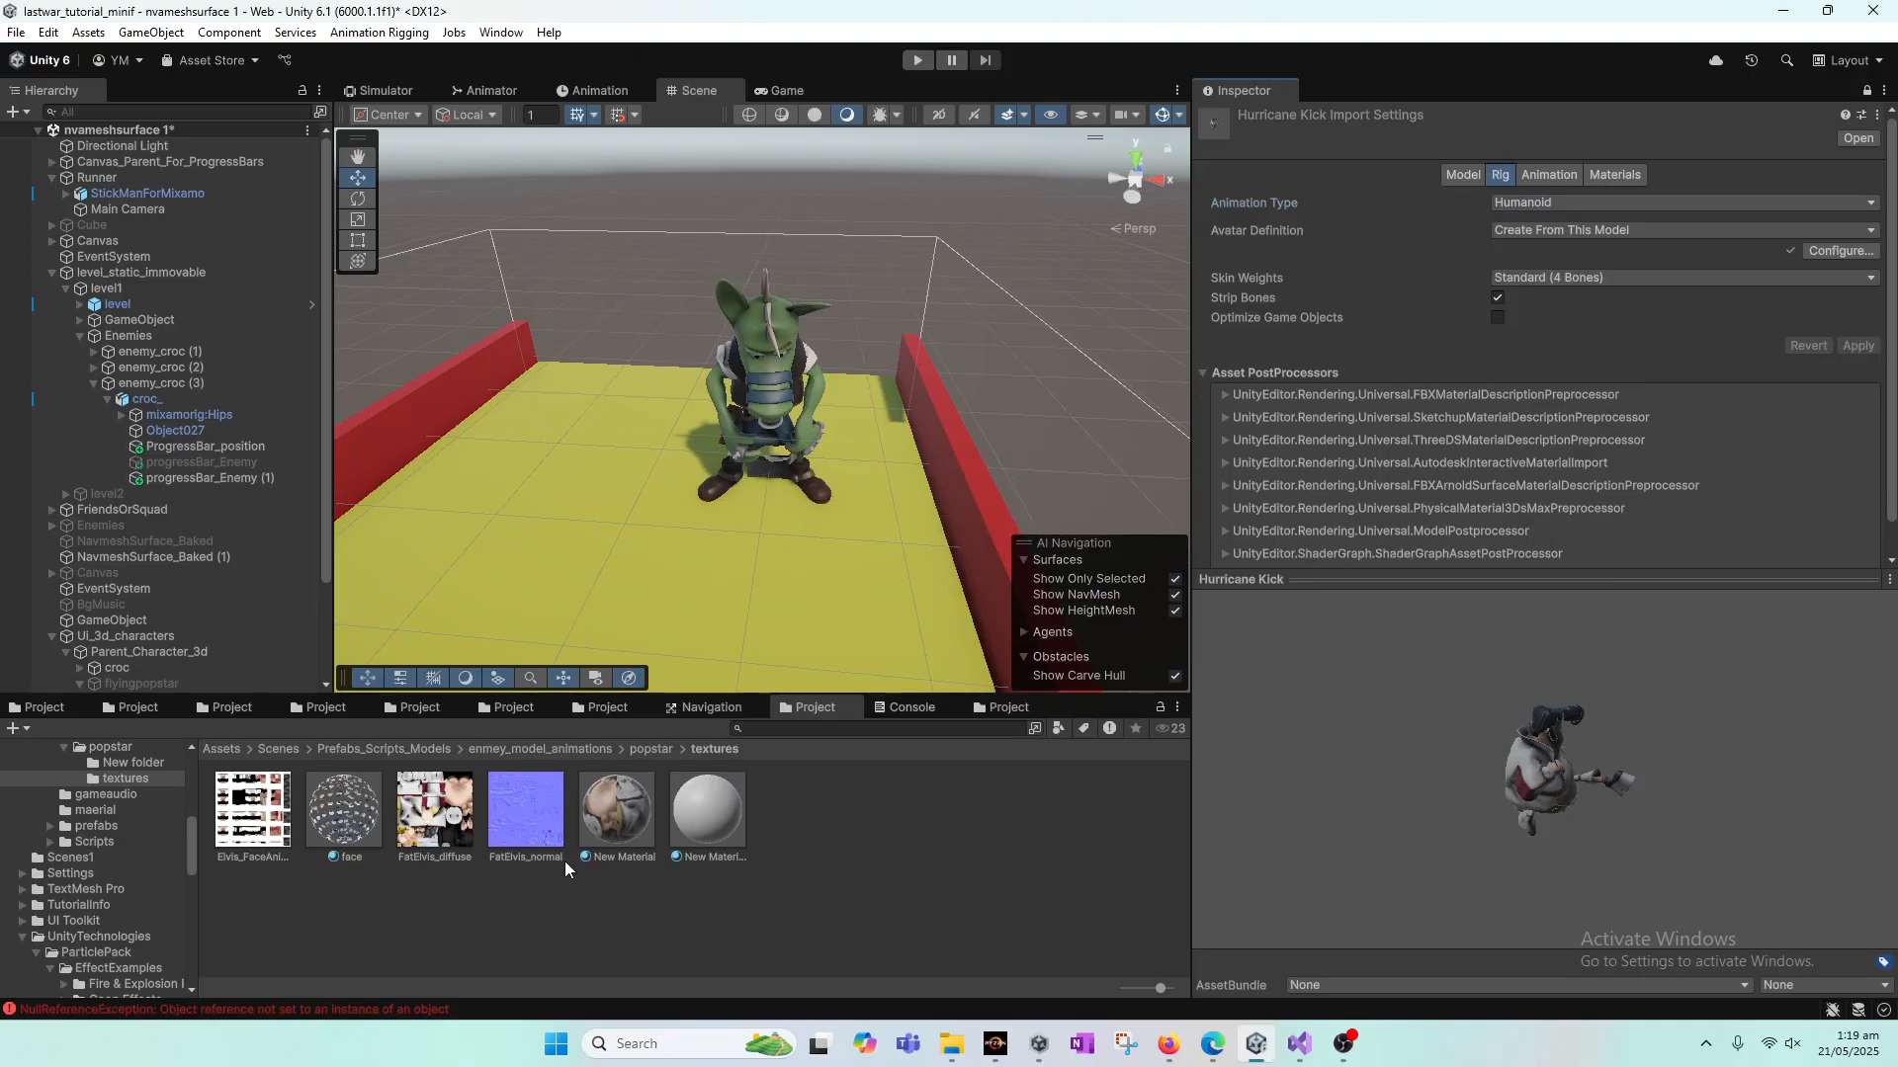
Step: Add the Hurricane Kick model from the popstar folder as a child of enemy_croc (3)
click(643, 749)
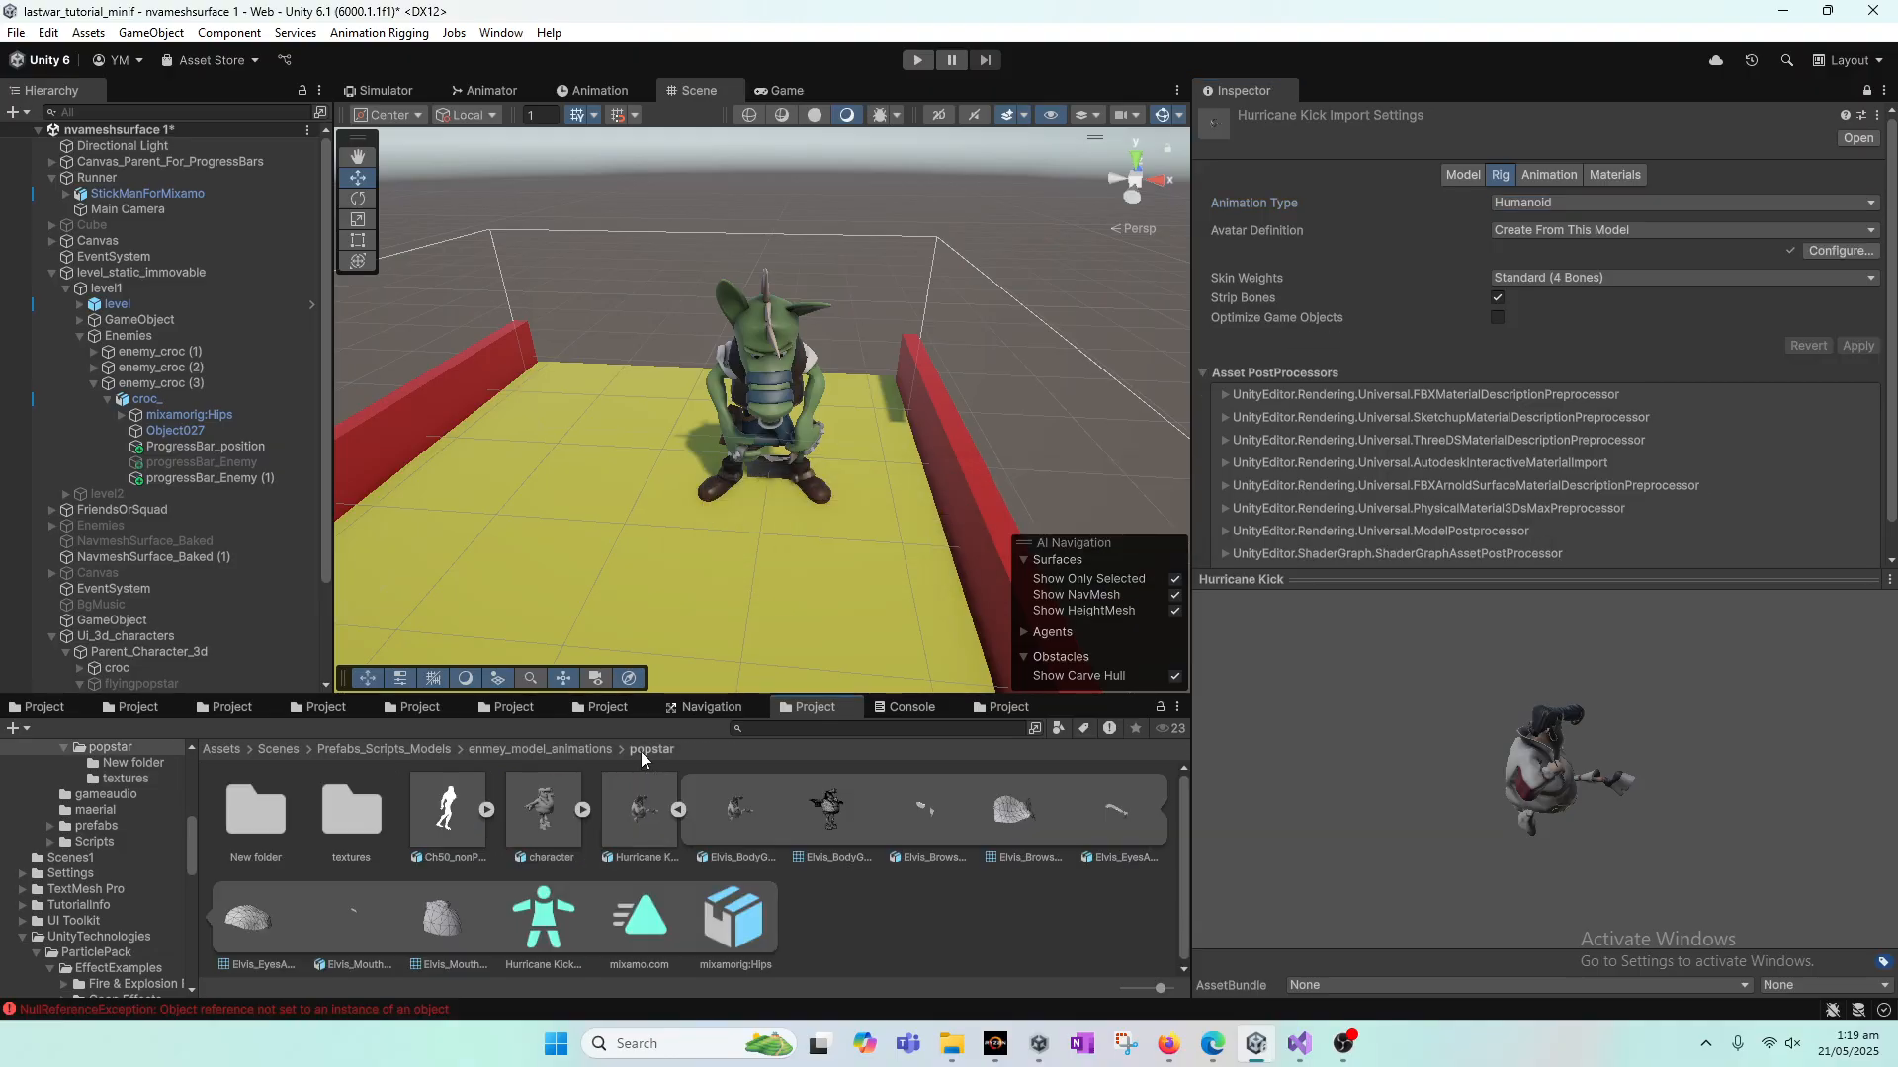
click(192, 386)
click(645, 828)
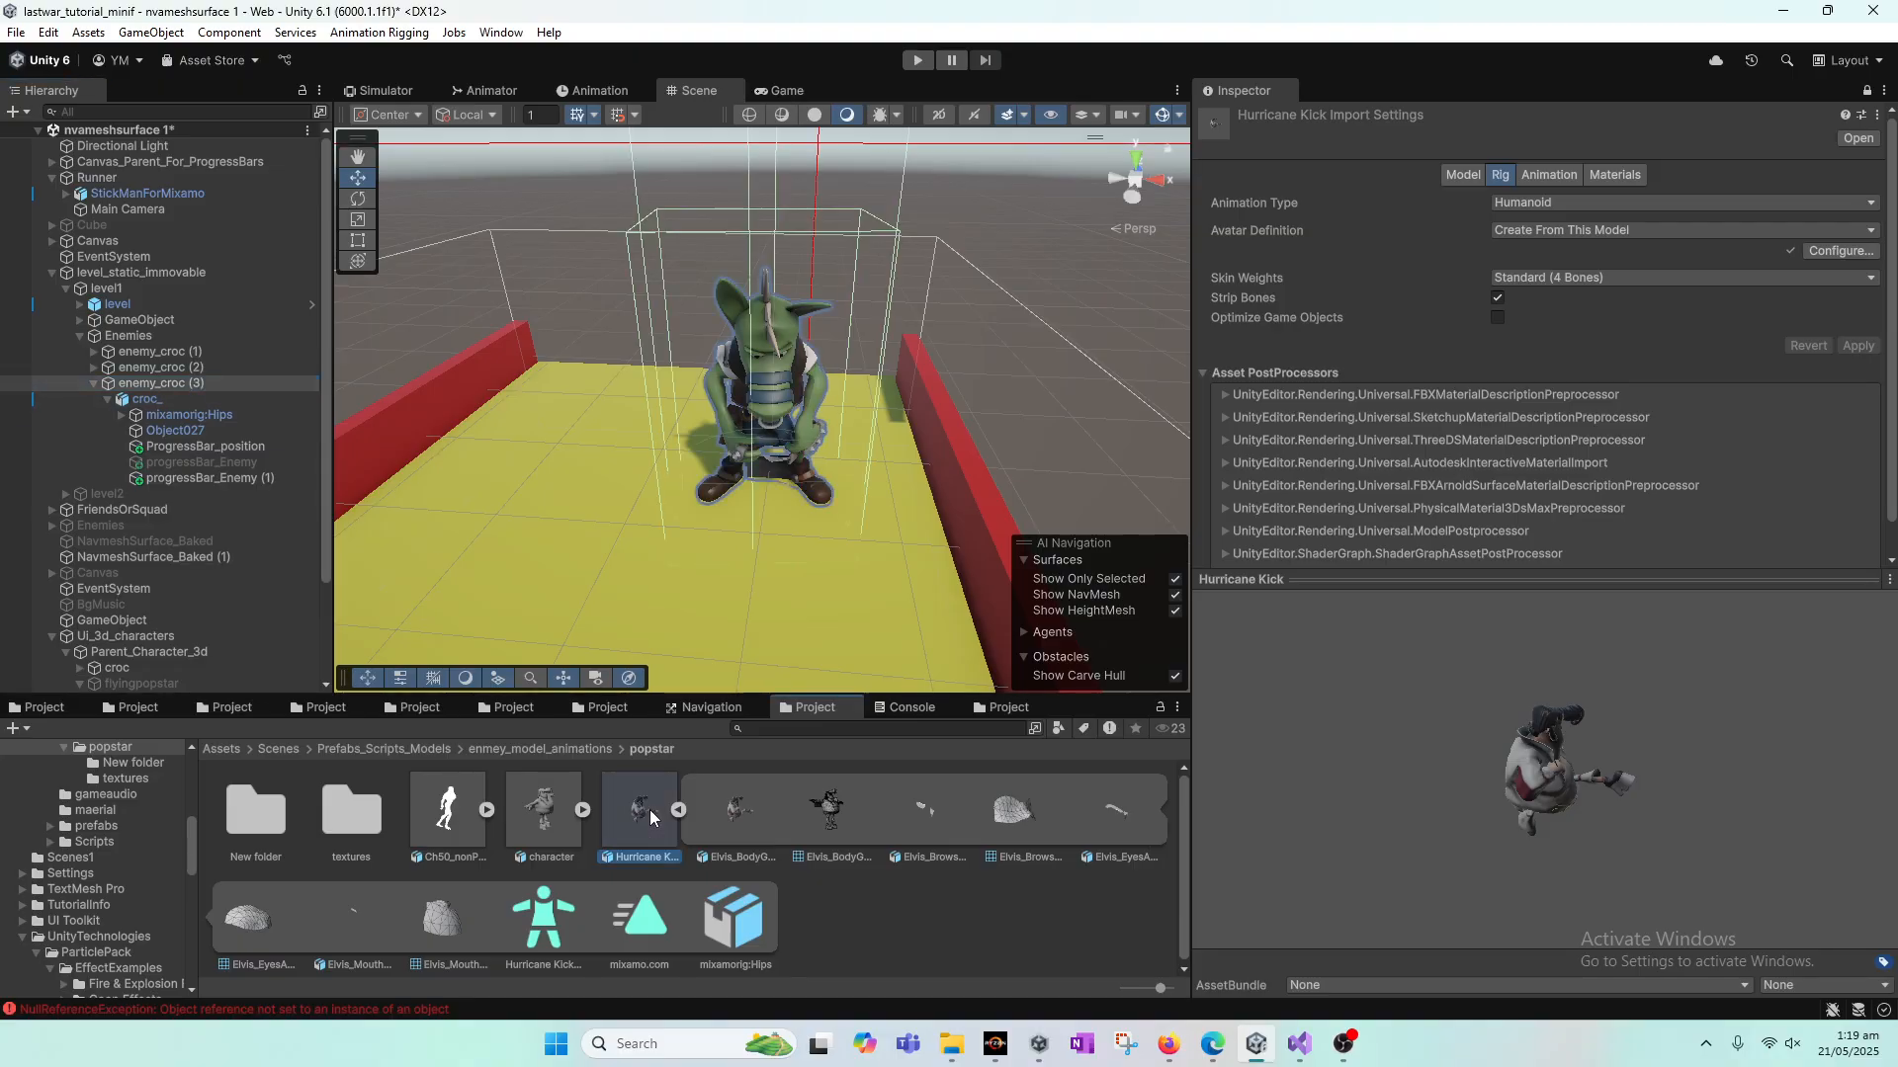
drag(649, 813, 166, 397)
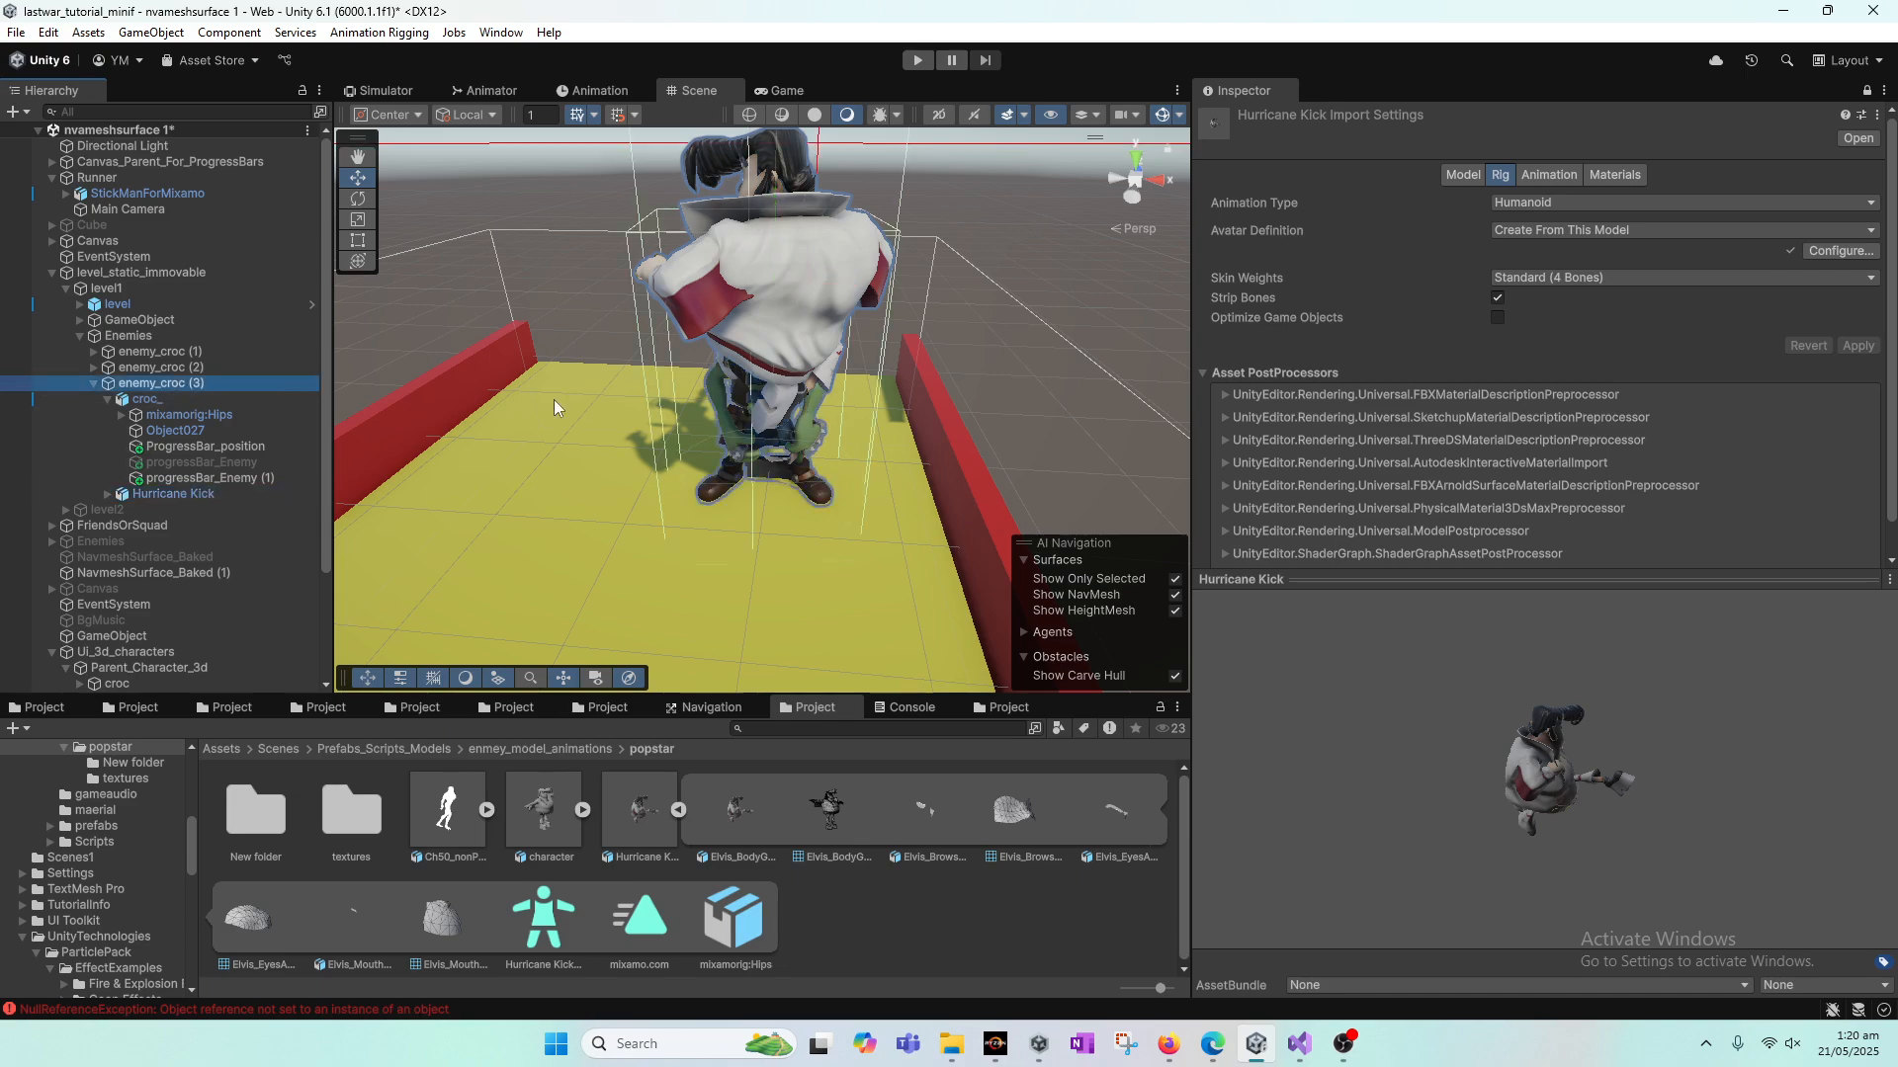
Step: Unlock the Inspector and set the Hurricane Kick object's position to 0, 0, 0
click(208, 492)
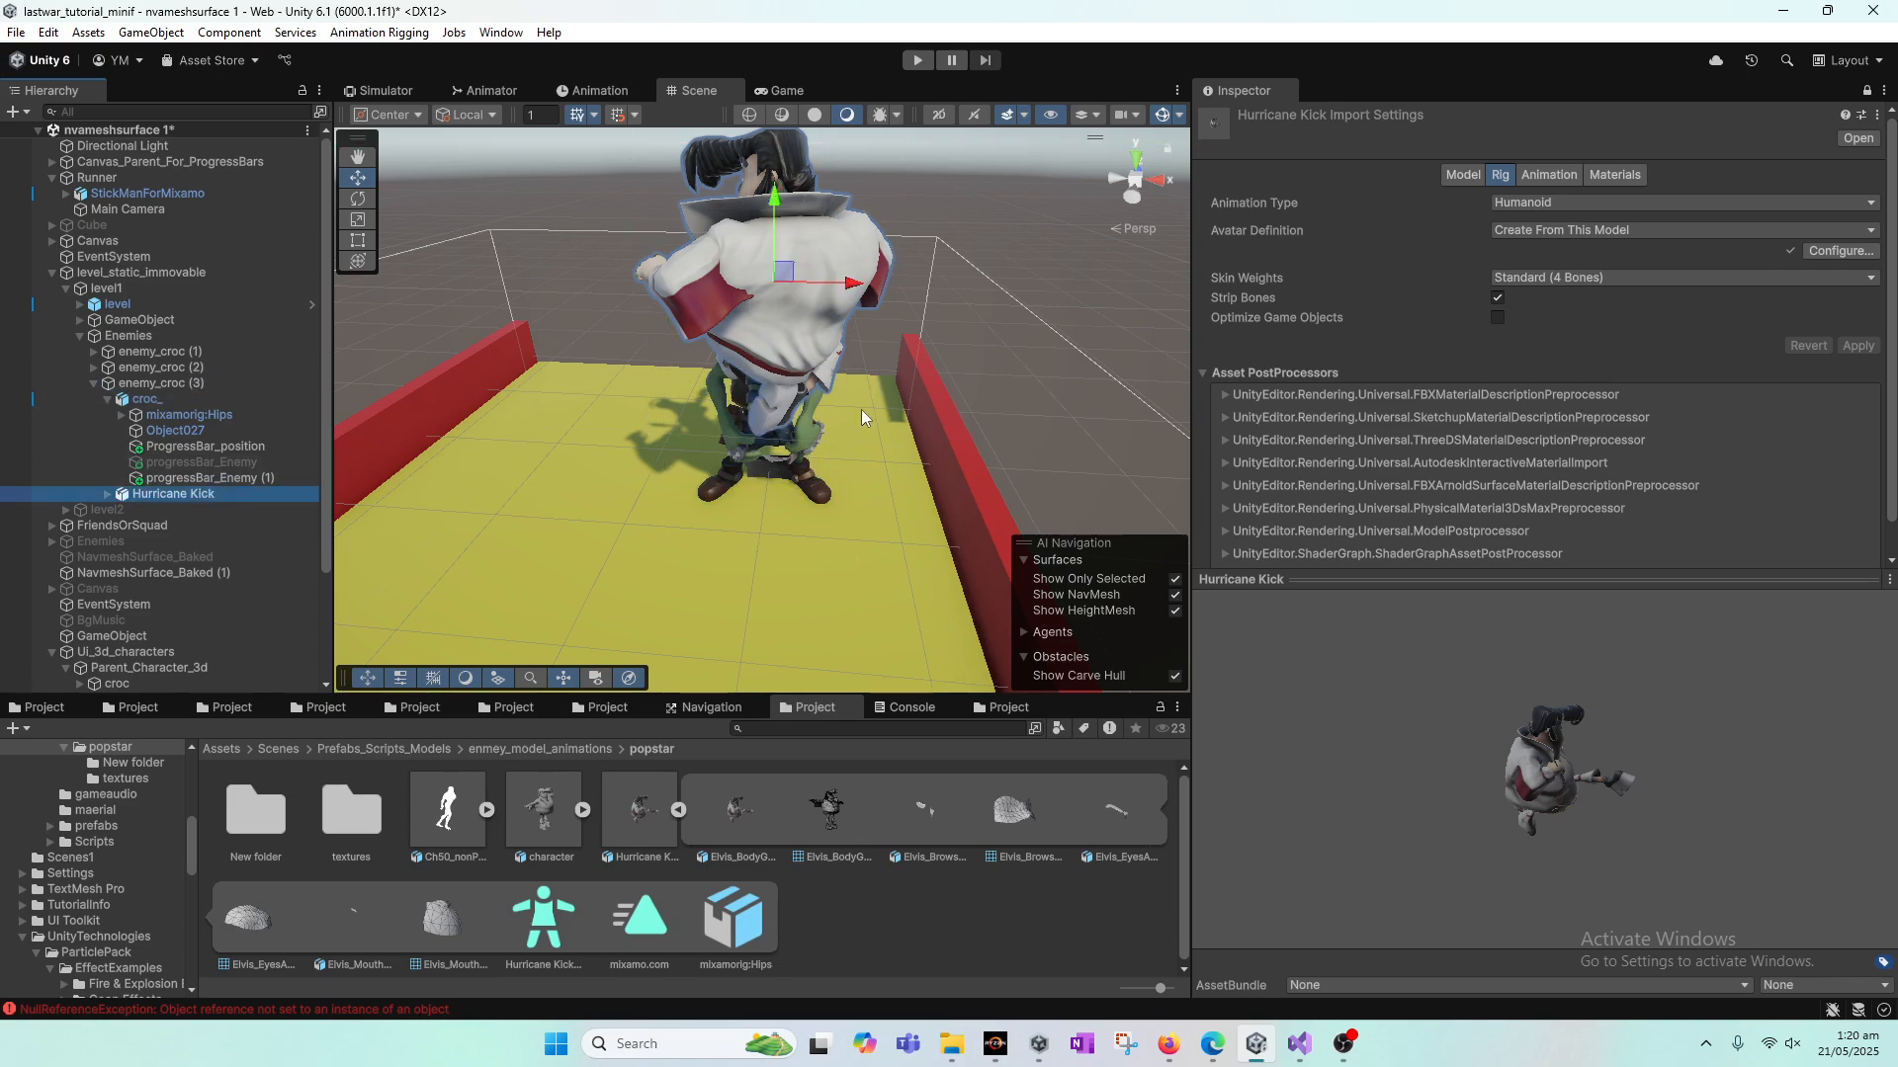
right_click(1253, 91)
click(1303, 105)
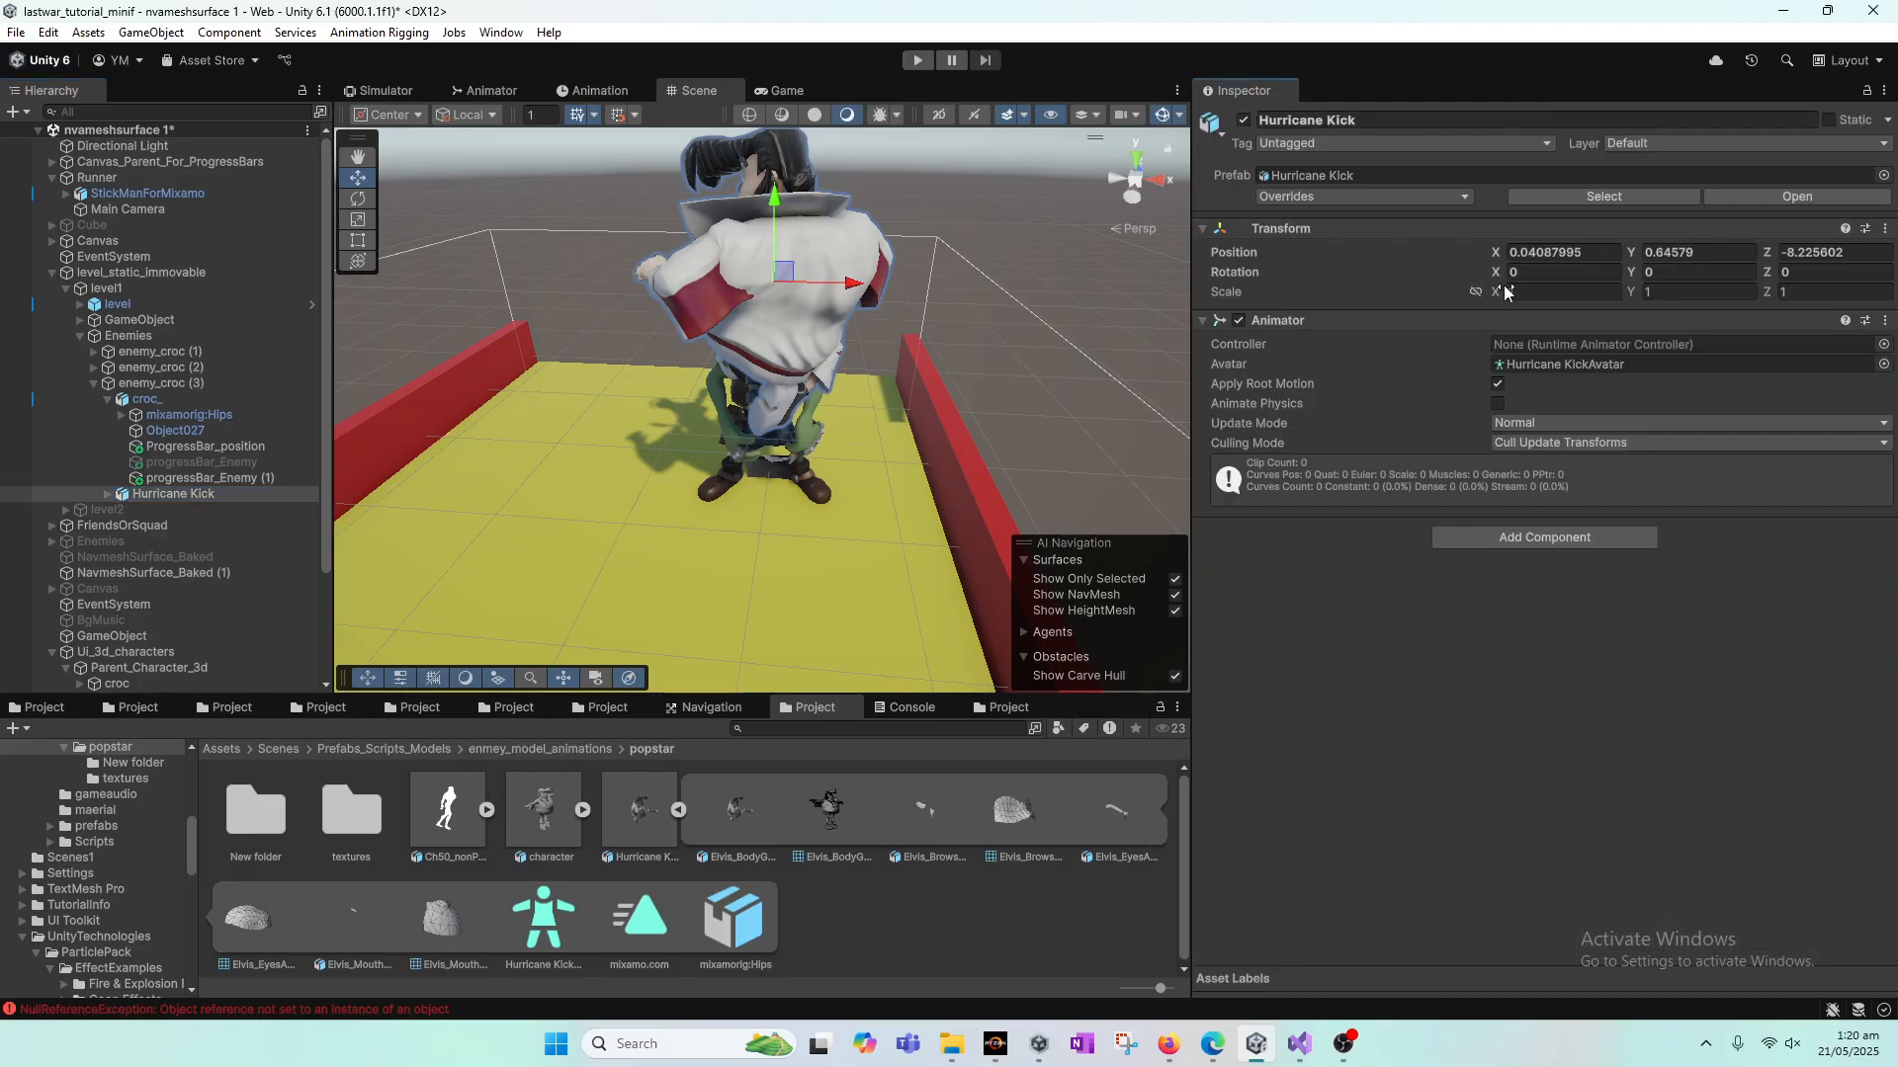
click(1539, 253)
text(0)
key(Tab)
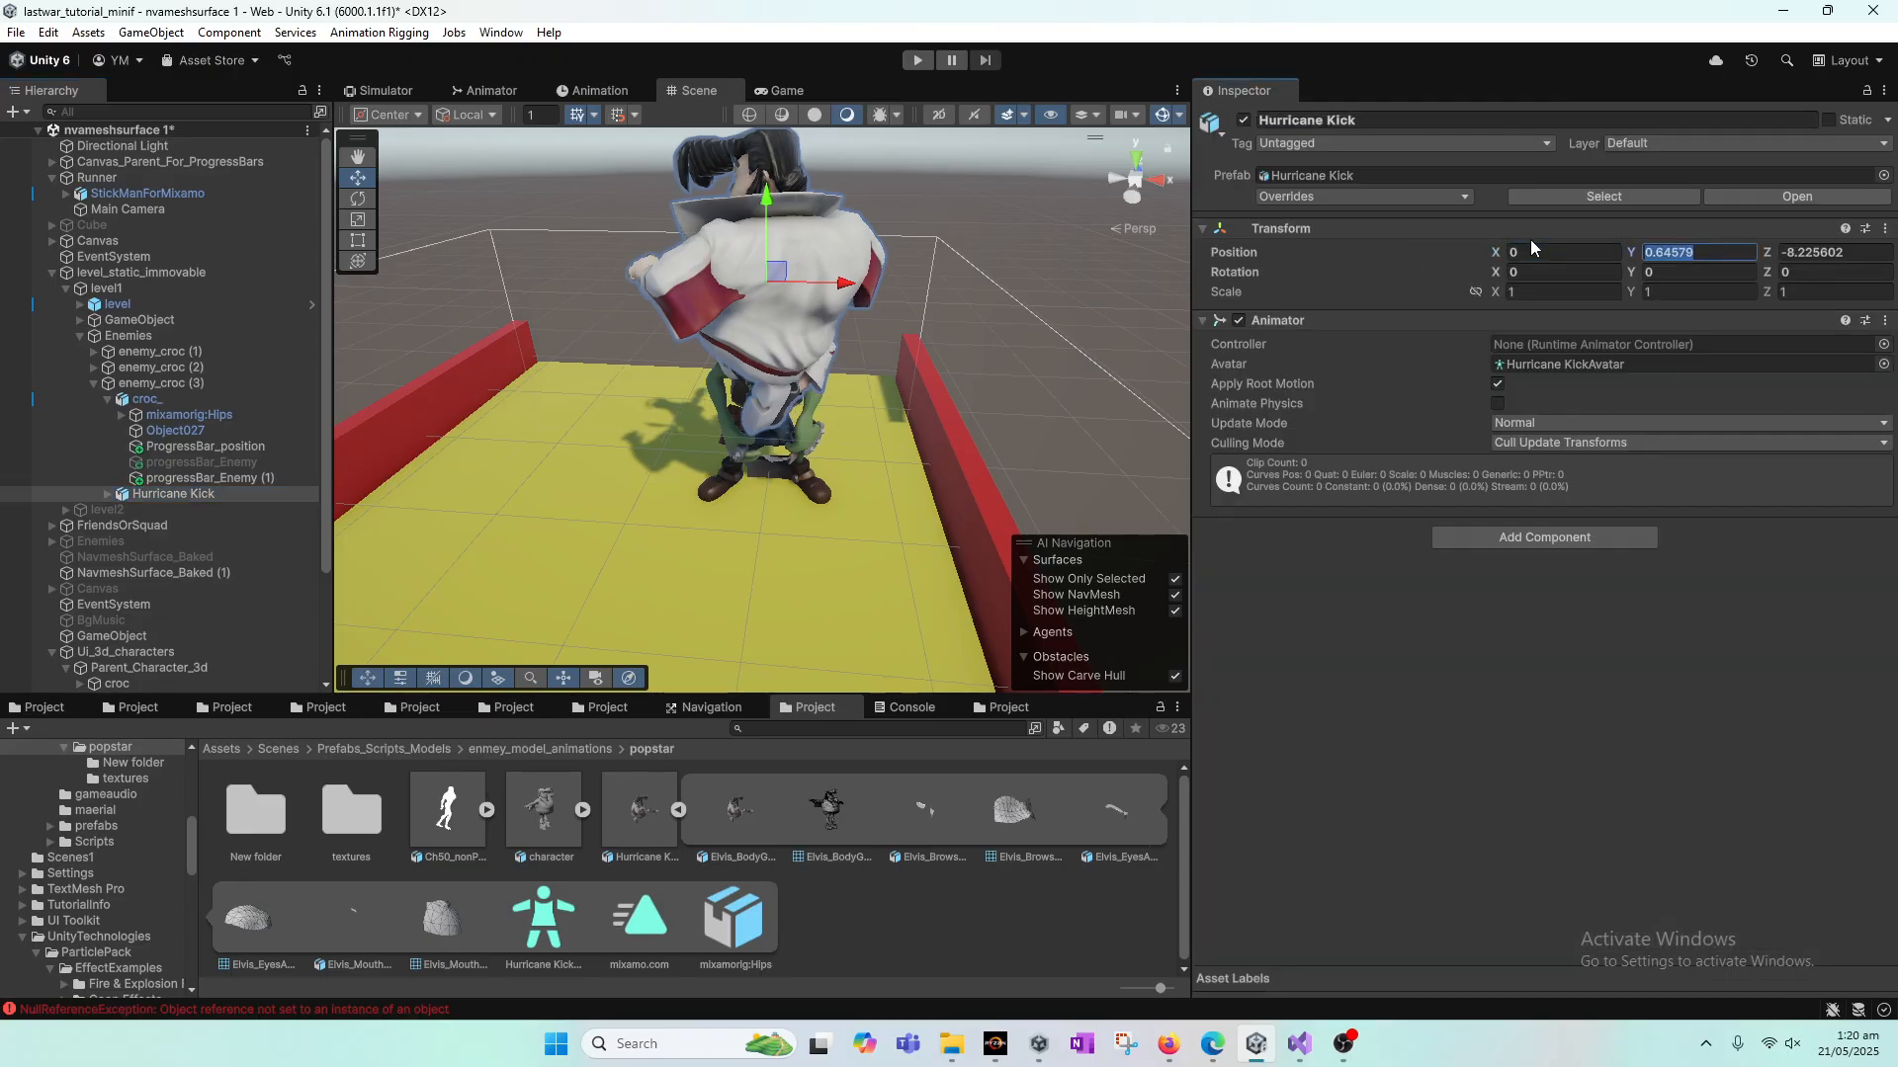
text(0)
key(Tab)
text(0)
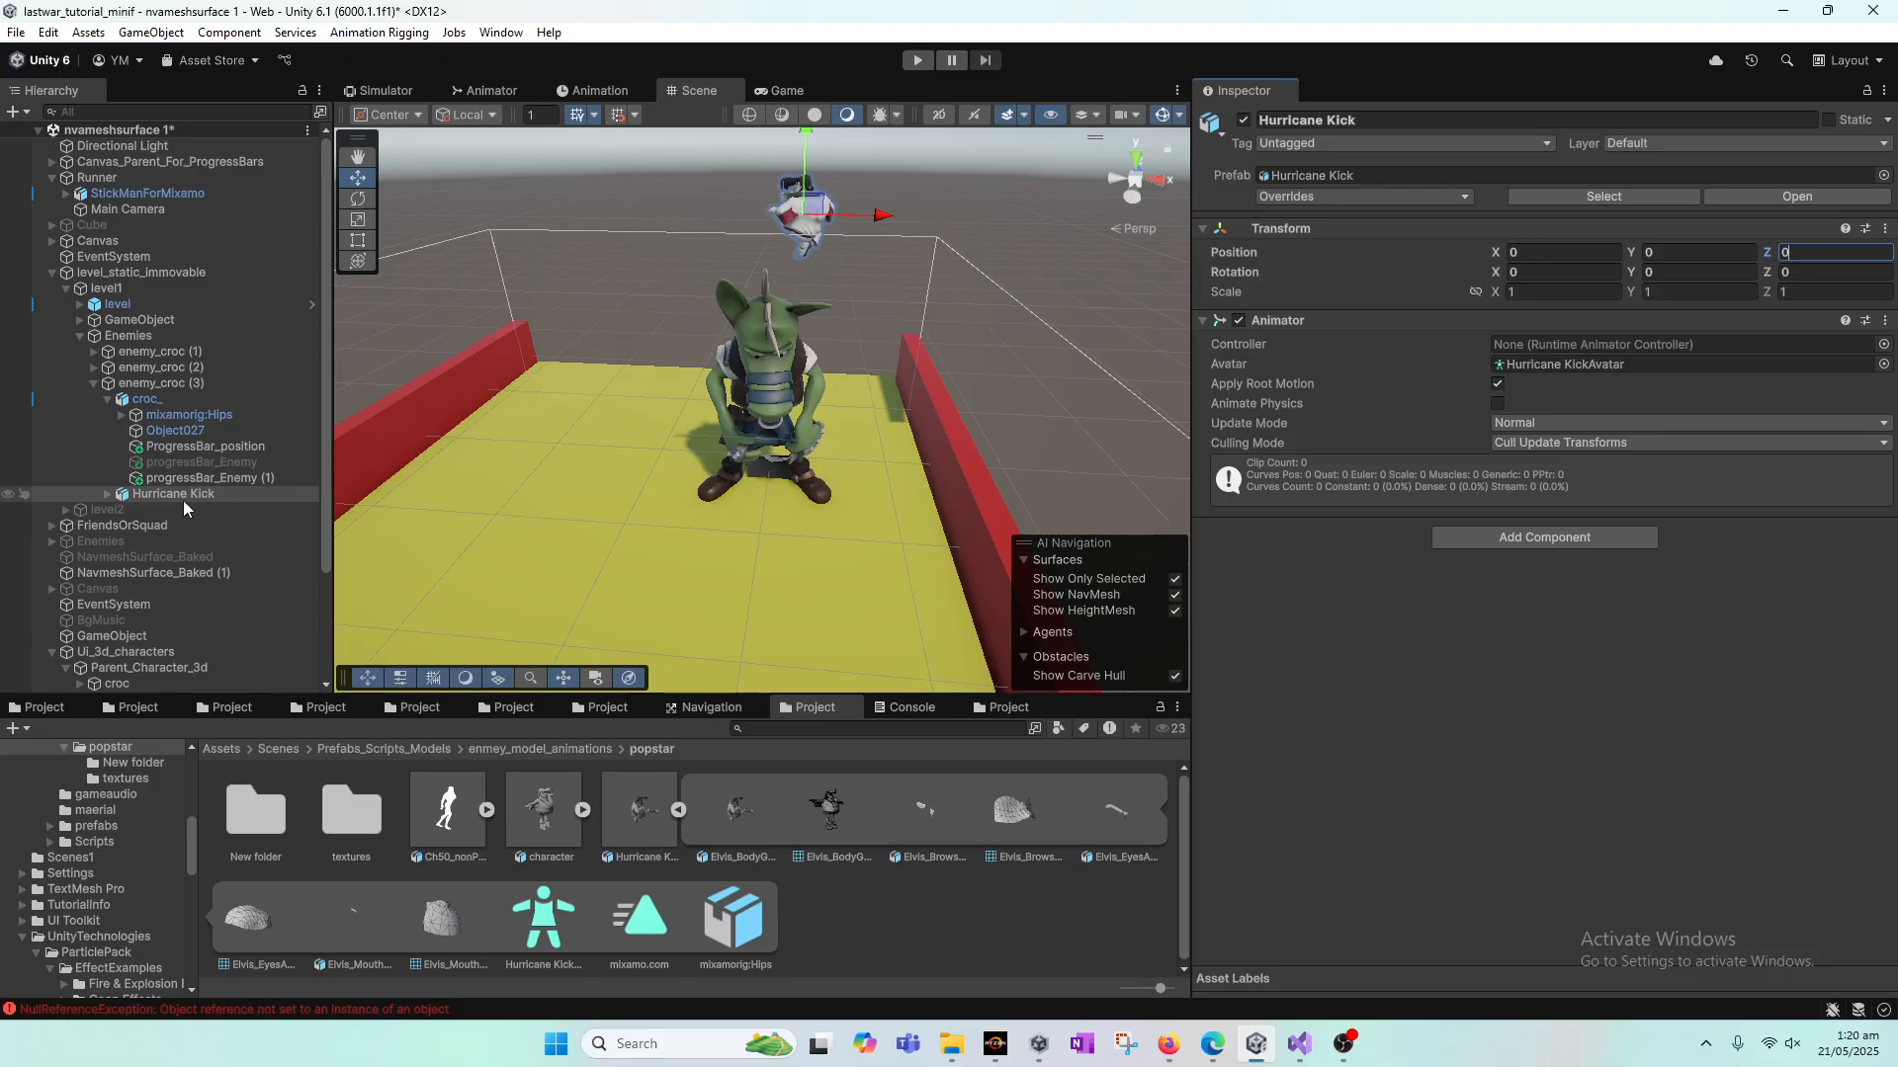
Step: Deactivate the croc_ object under enemy_croc (3)
click(146, 399)
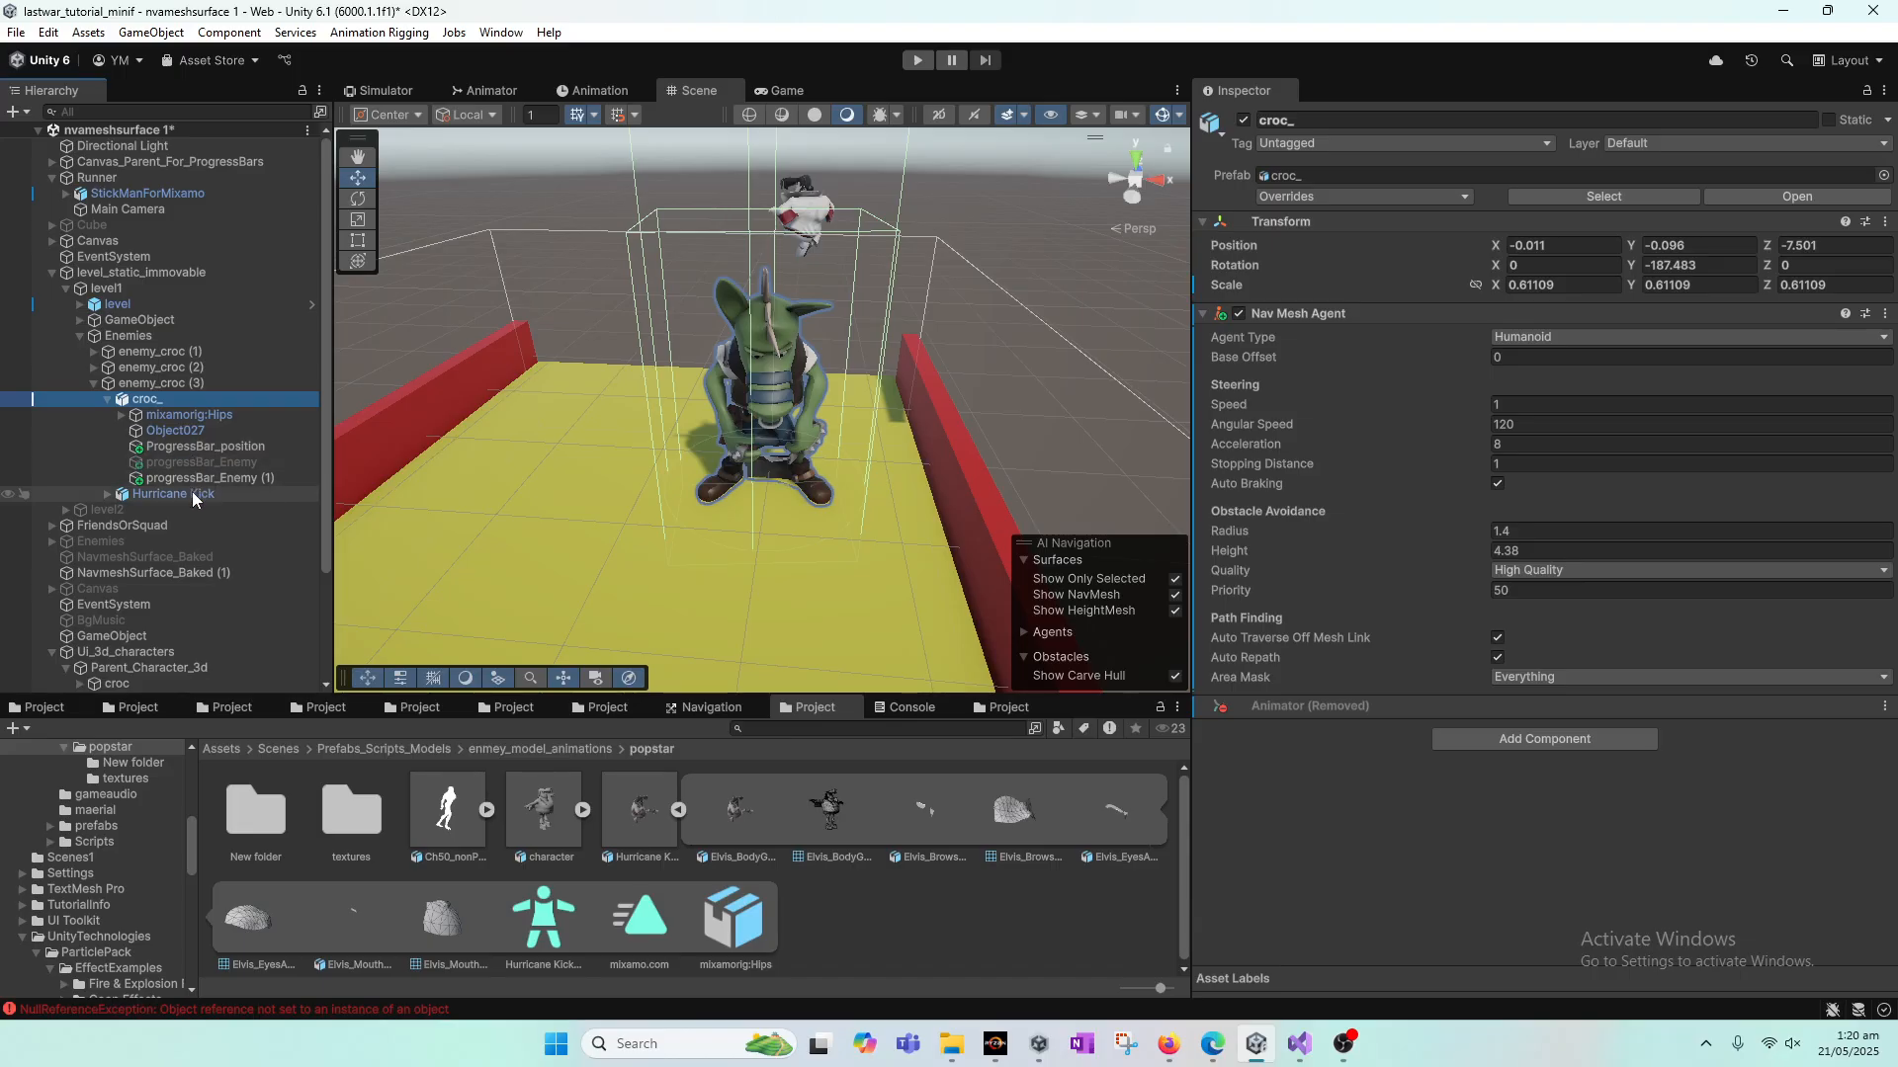
click(159, 385)
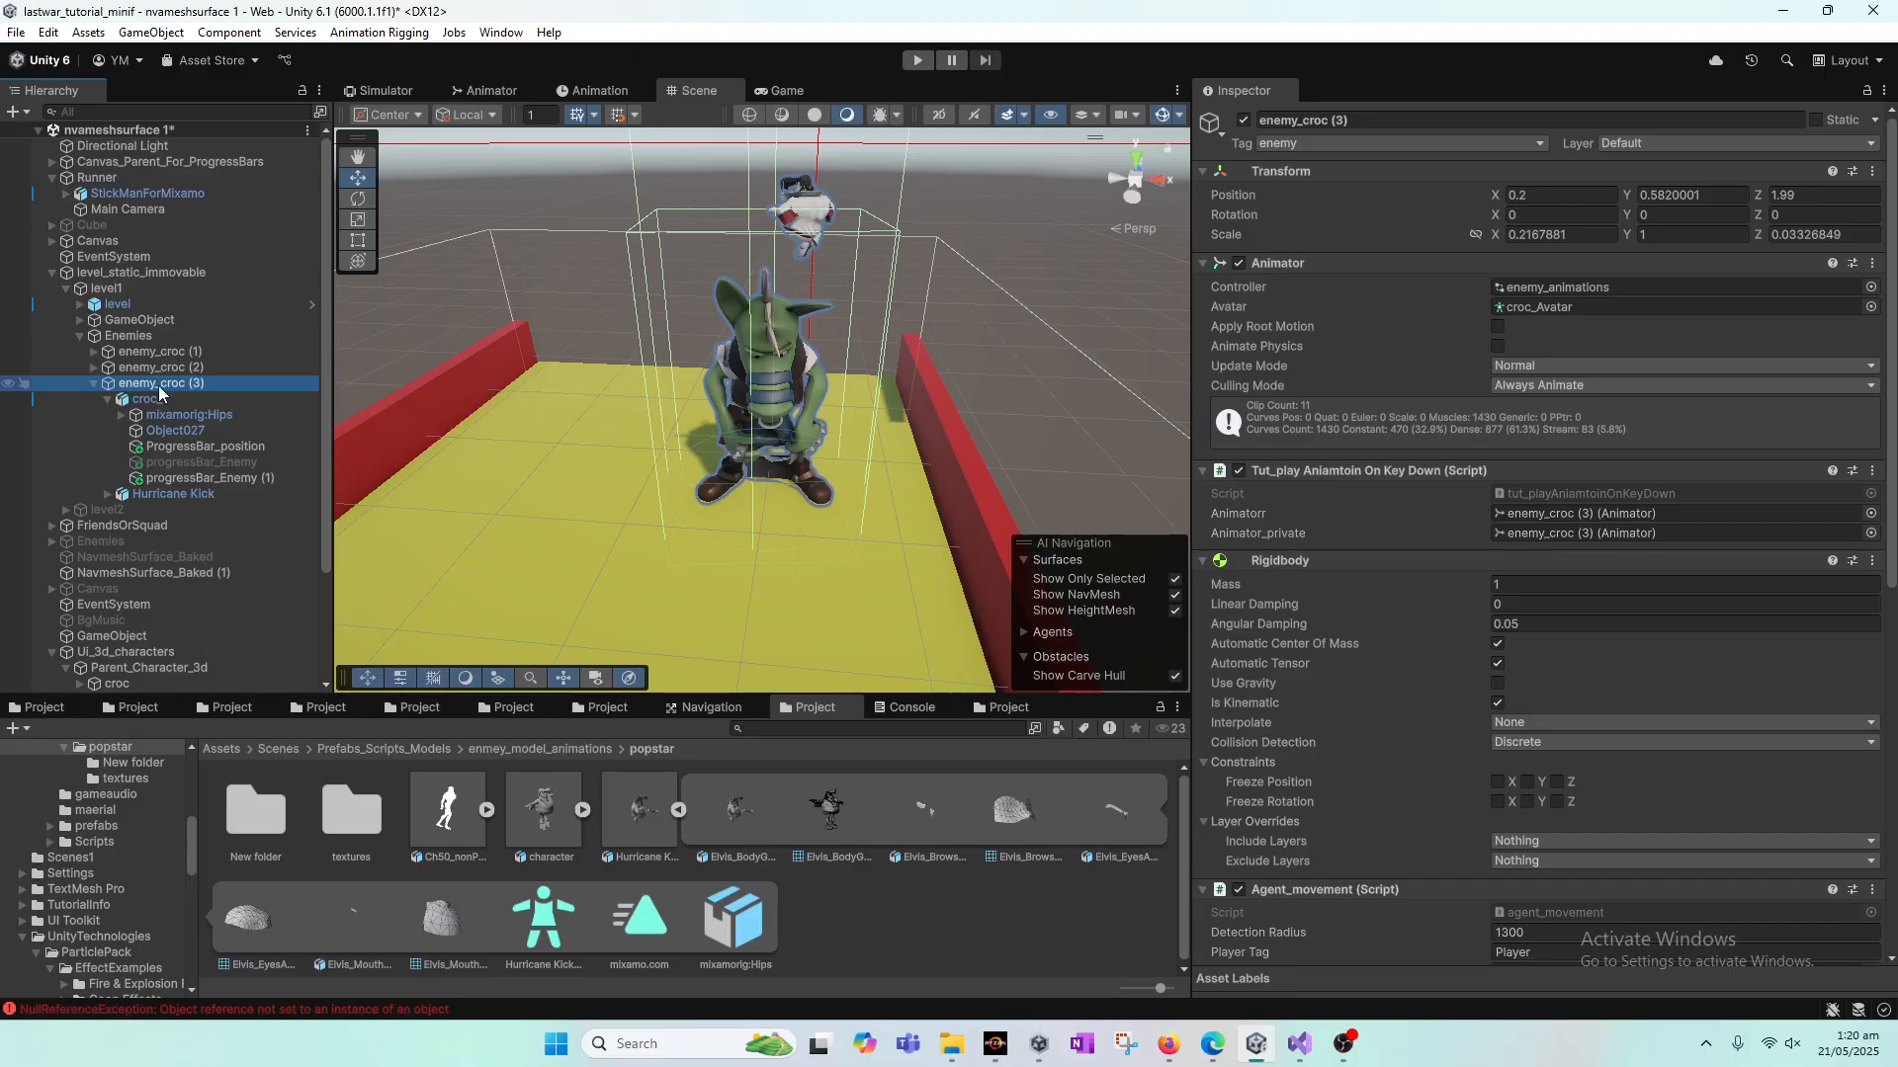
click(162, 401)
click(162, 386)
click(164, 401)
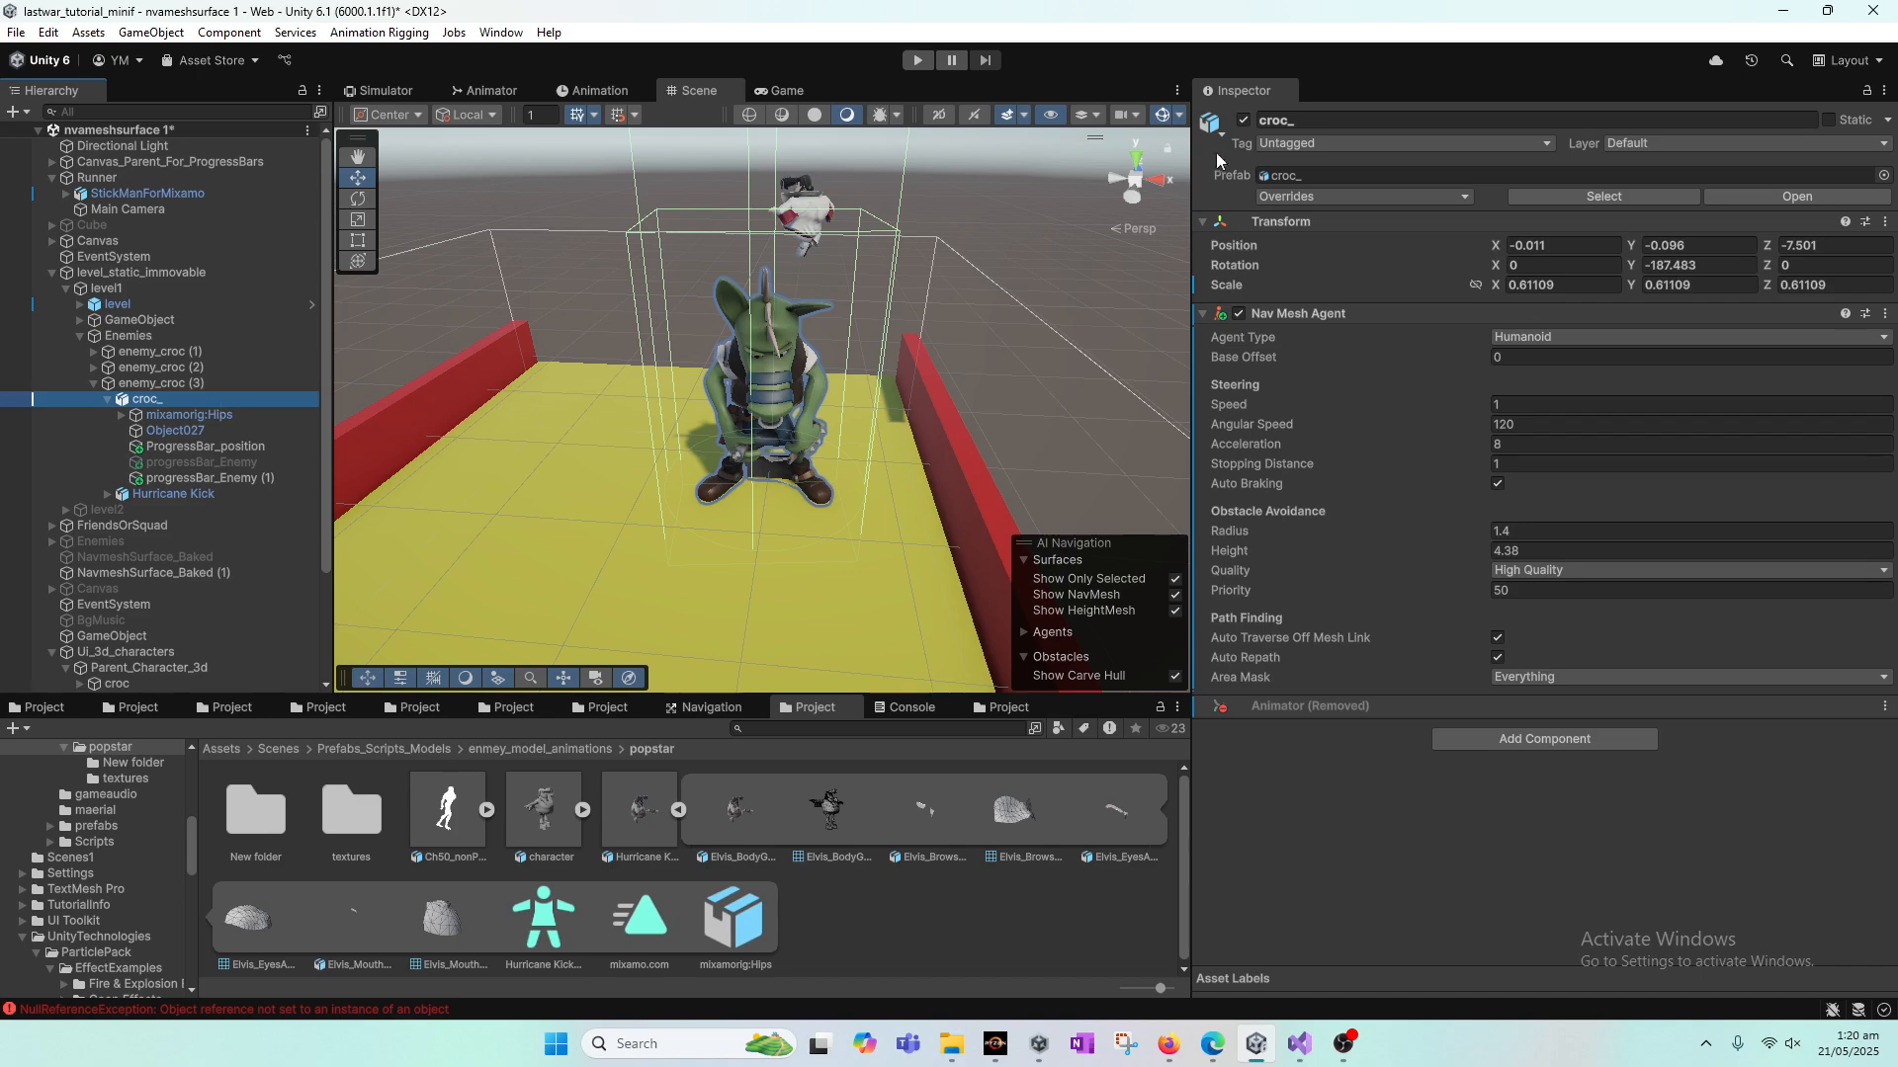
click(1244, 120)
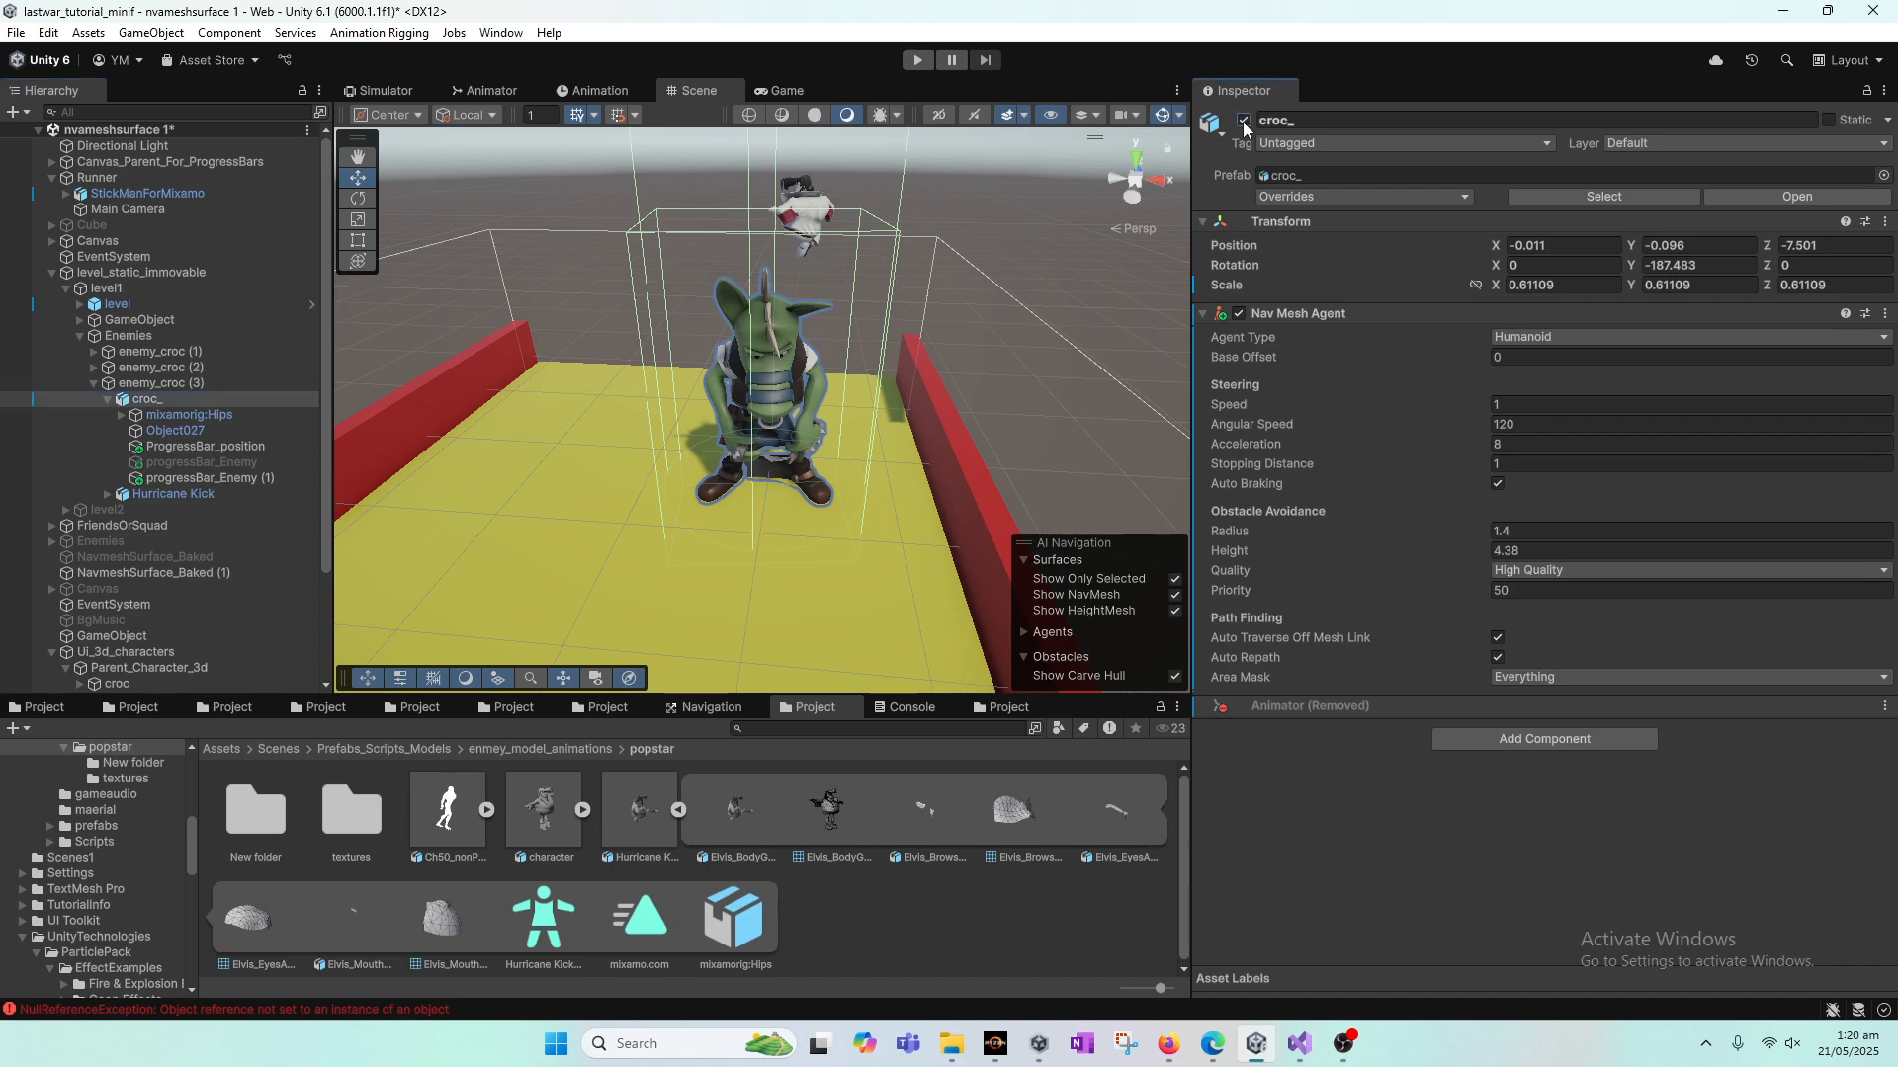
Step: Move enemy_croc (3) along its Z axis onto the yellow platform beside the croc, to about Z 1.65
double_click(175, 494)
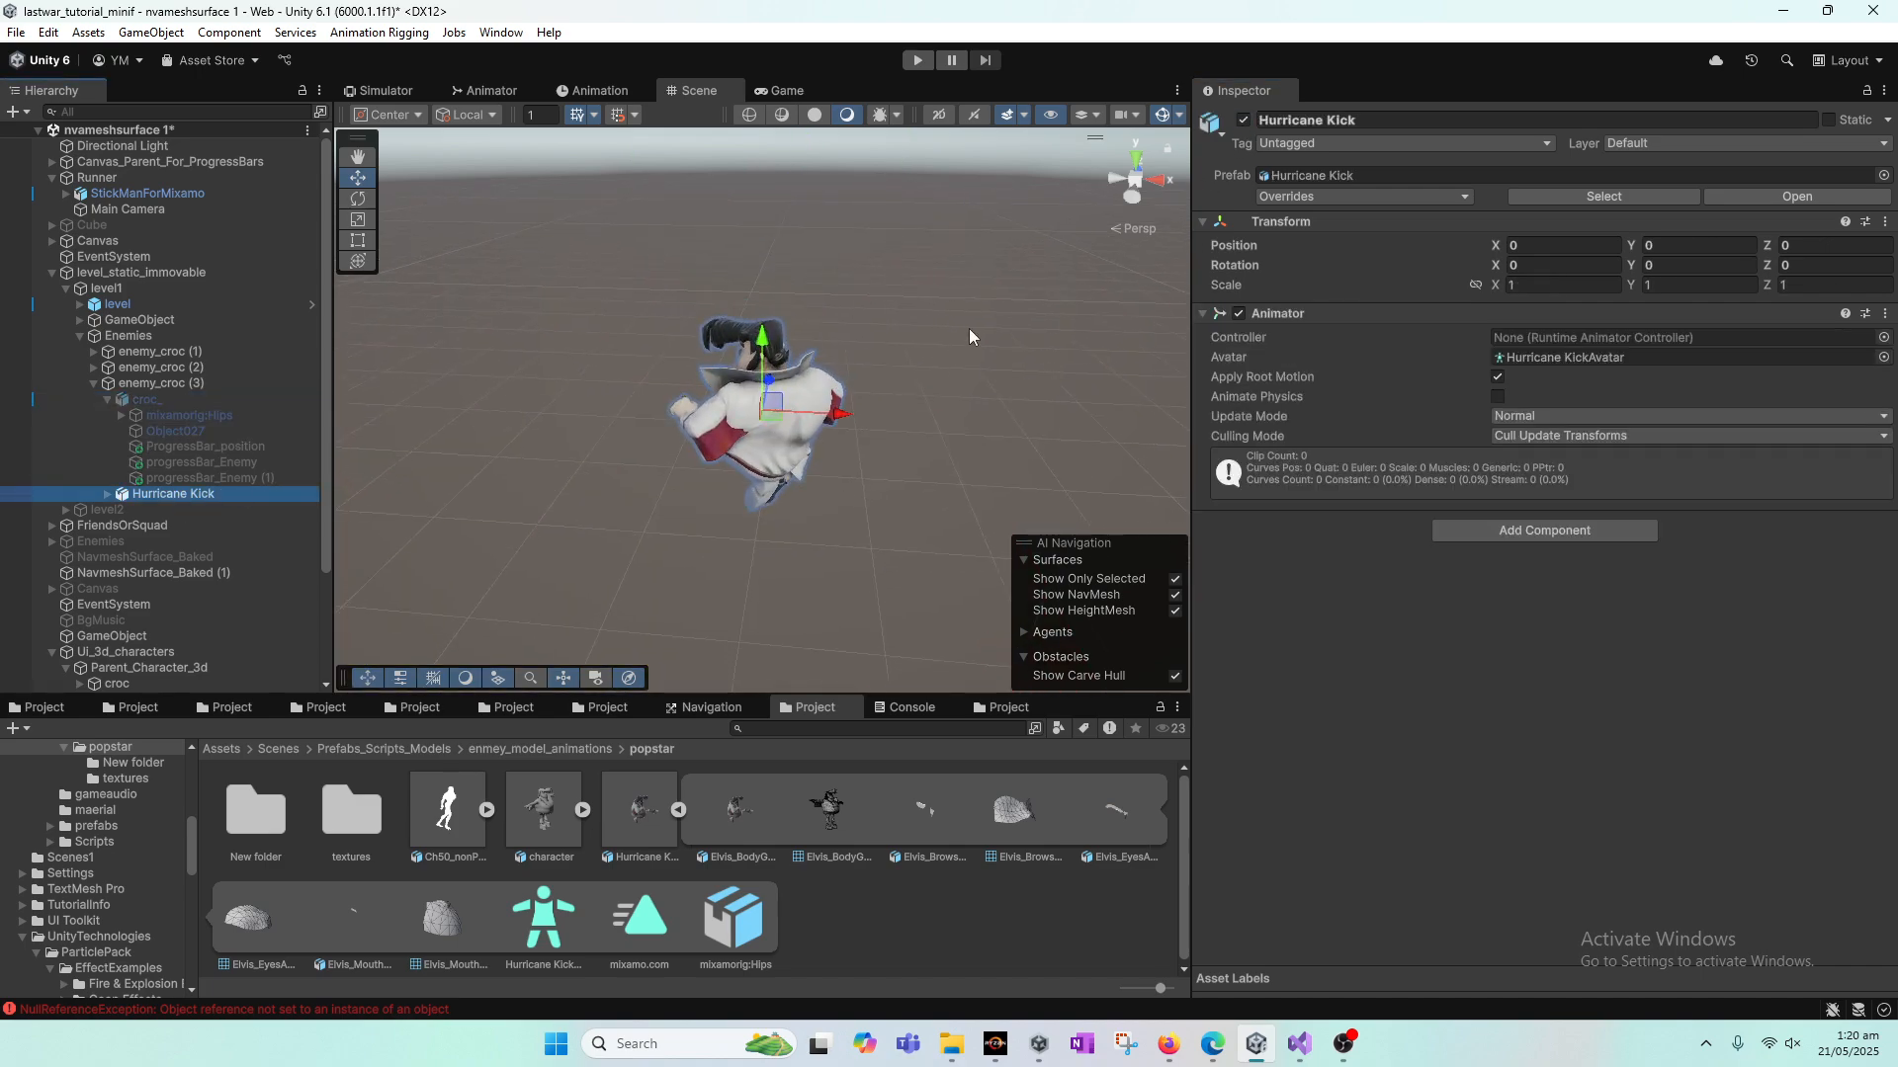
alt+drag(965, 332, 396, 420)
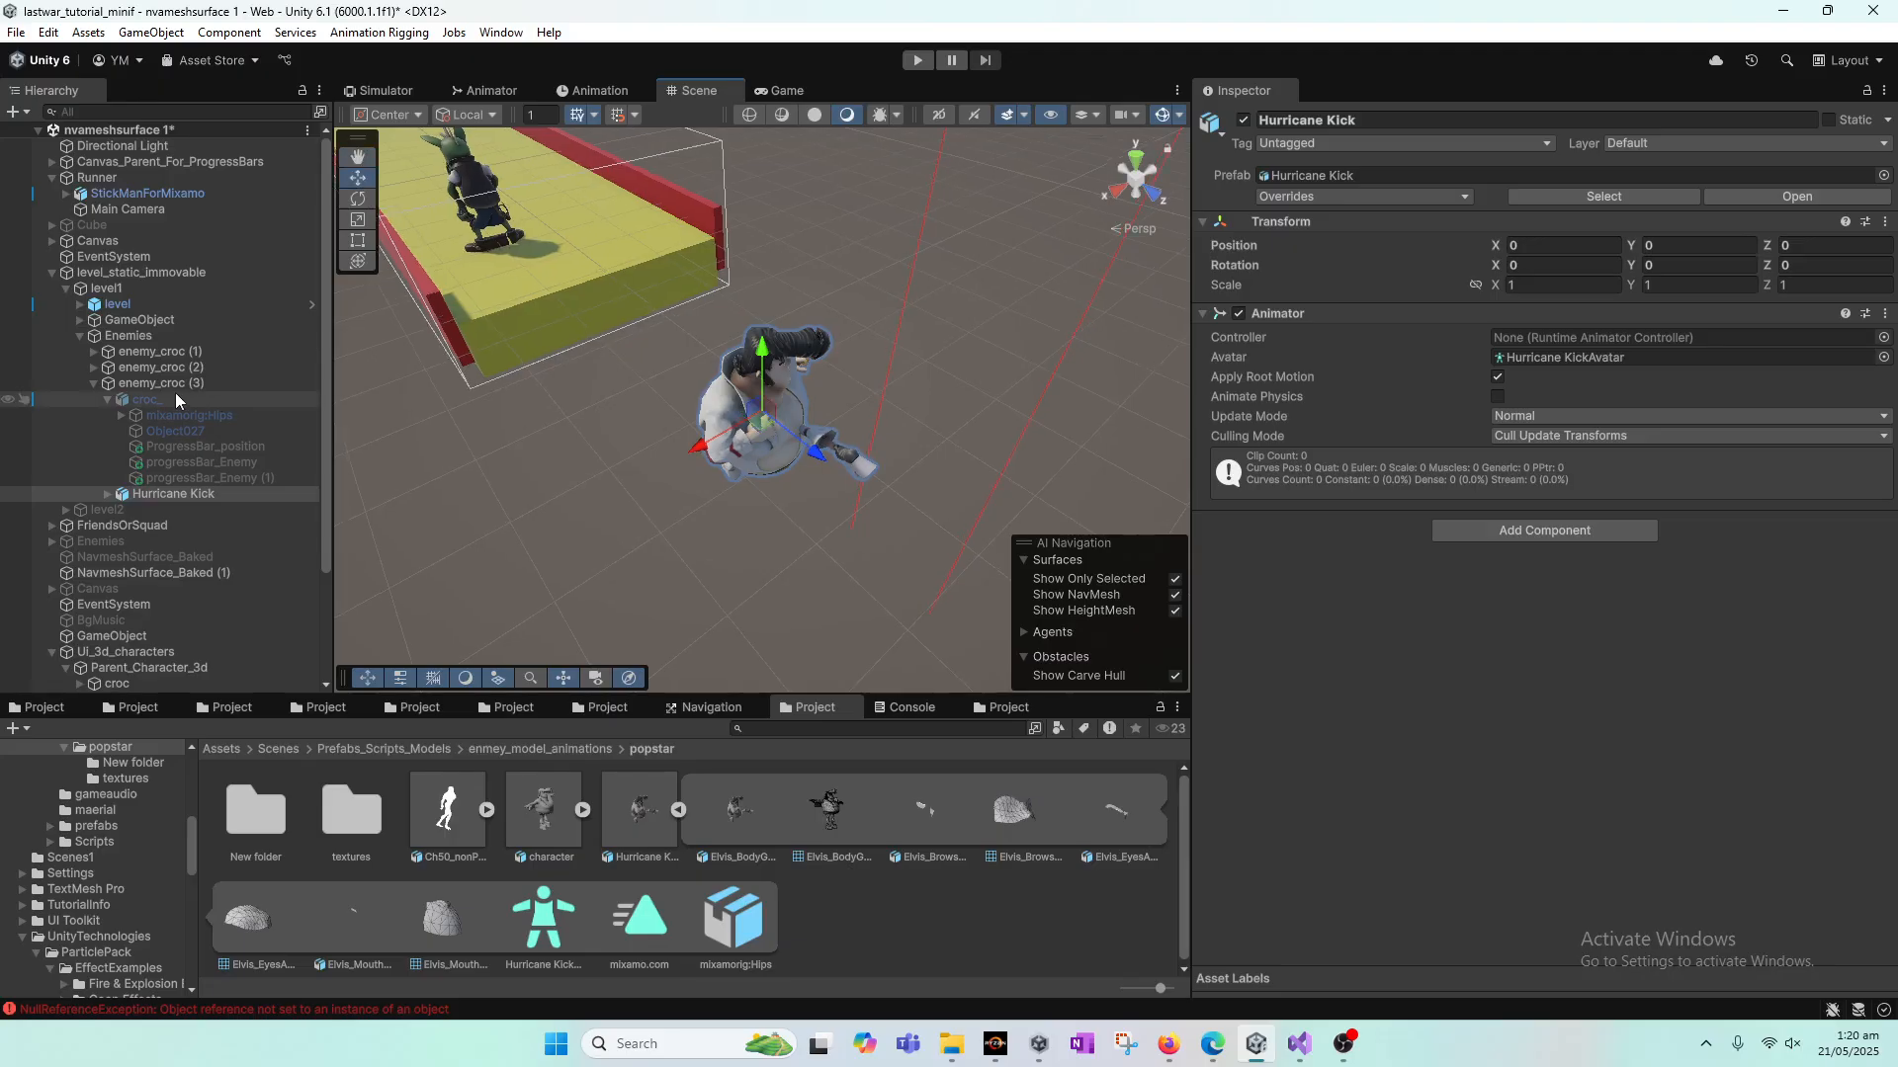
click(170, 385)
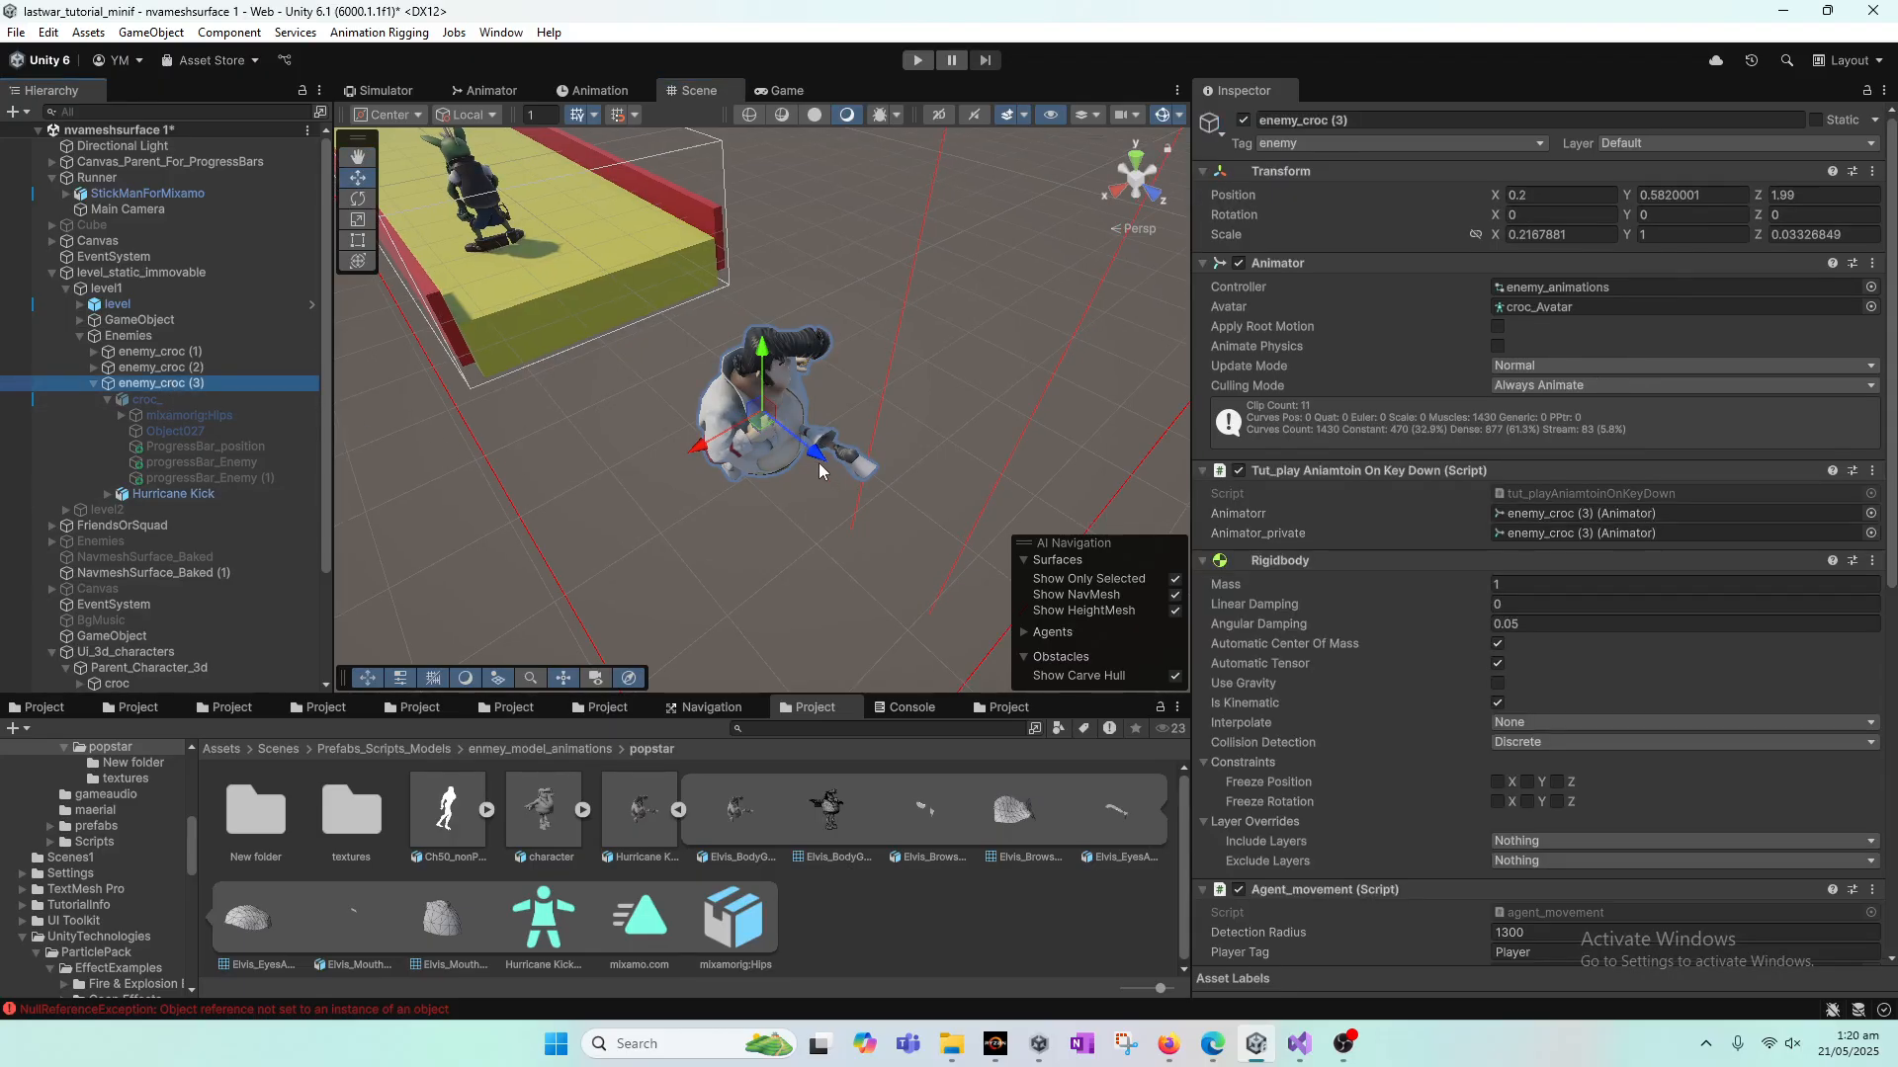
drag(819, 457, 555, 237)
alt+drag(492, 368, 817, 419)
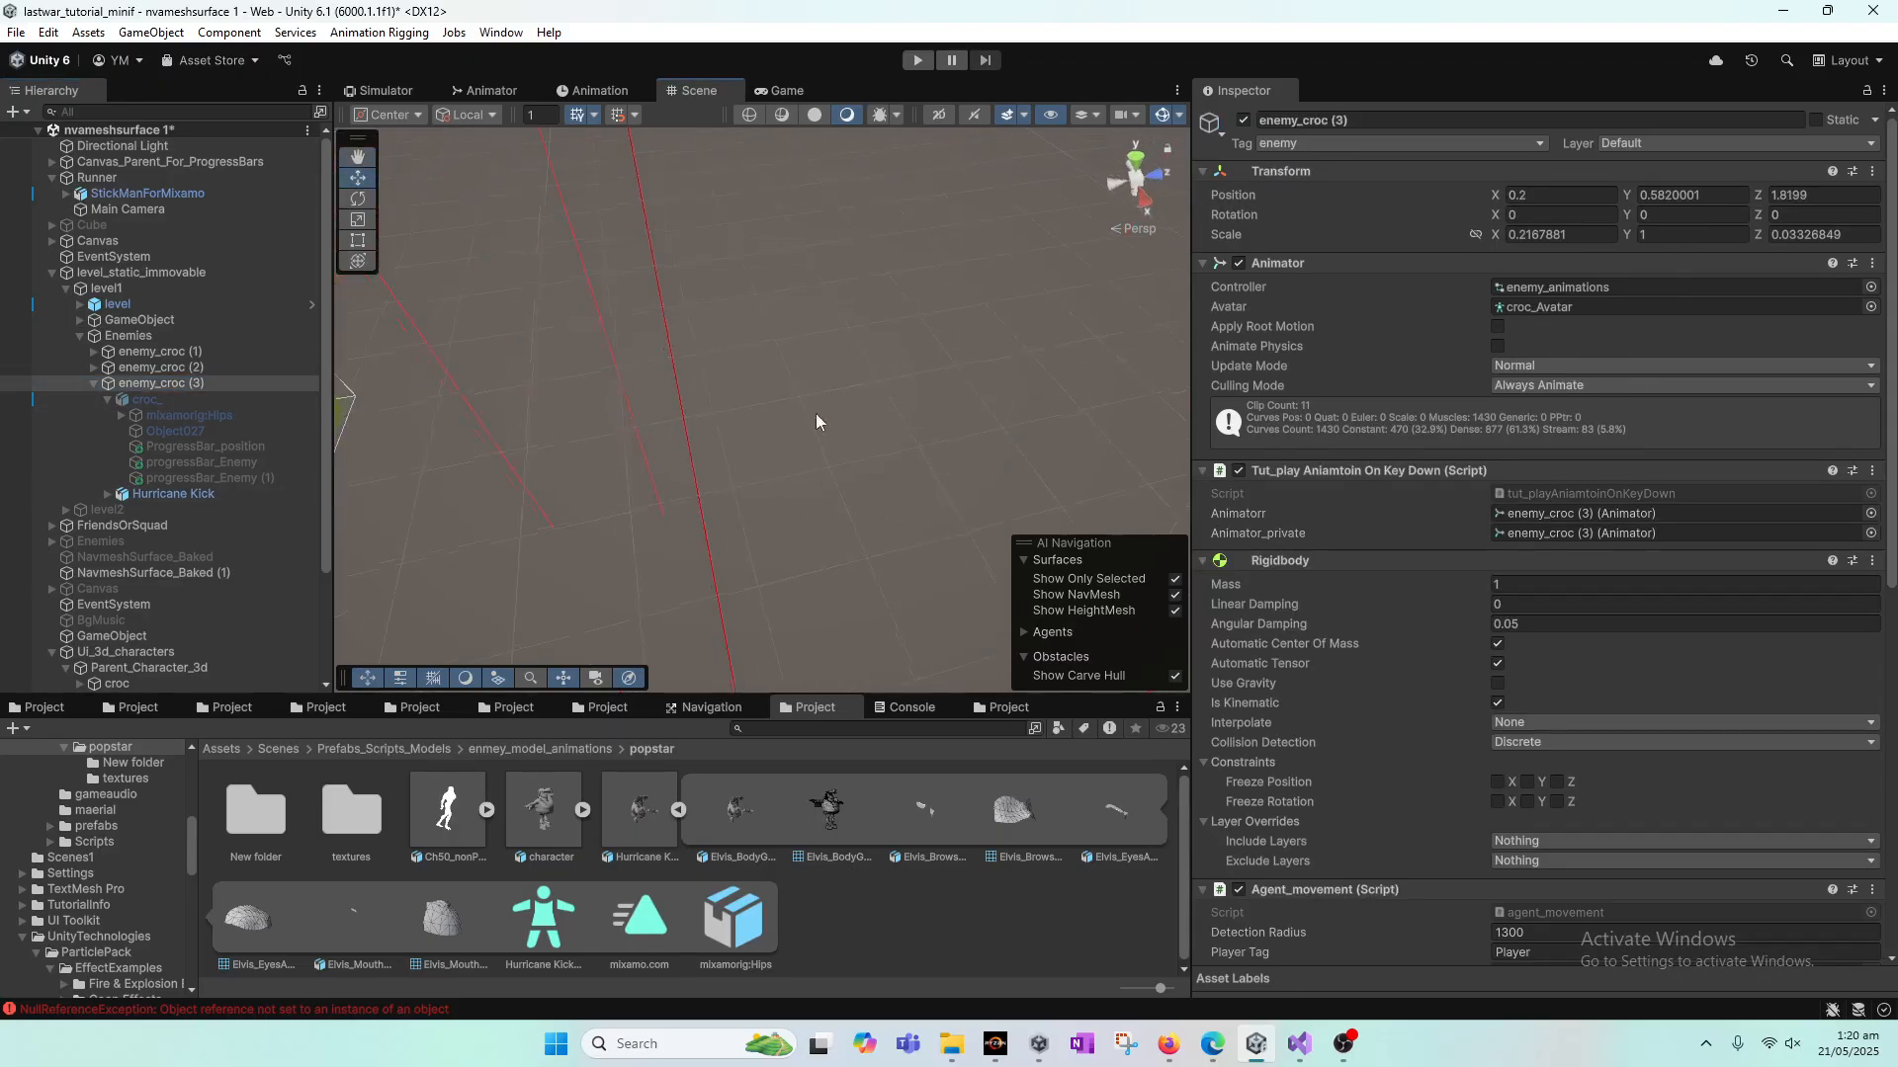
middle_drag(682, 440, 750, 325)
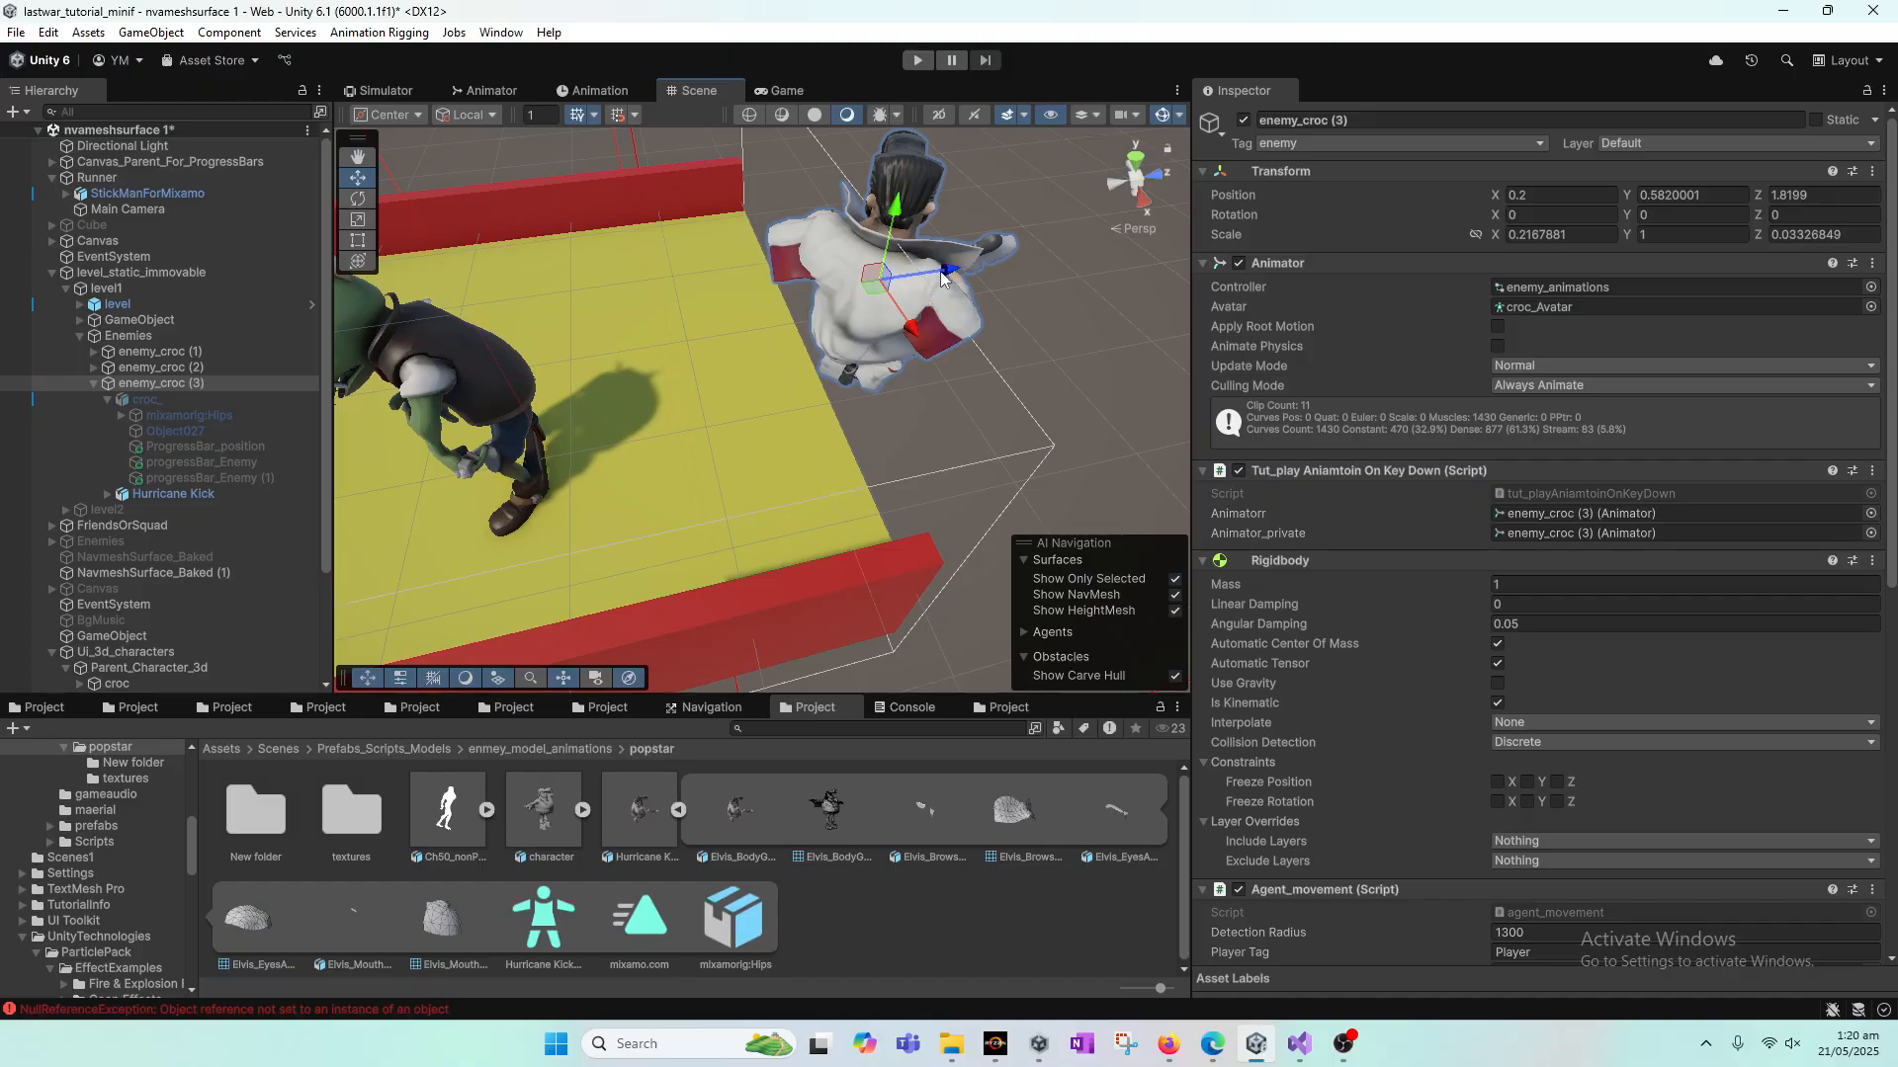
drag(929, 279, 775, 299)
alt+drag(774, 300, 583, 188)
middle_drag(553, 322, 816, 381)
drag(1147, 316, 557, 299)
alt+drag(553, 420, 636, 466)
middle_drag(635, 466, 701, 425)
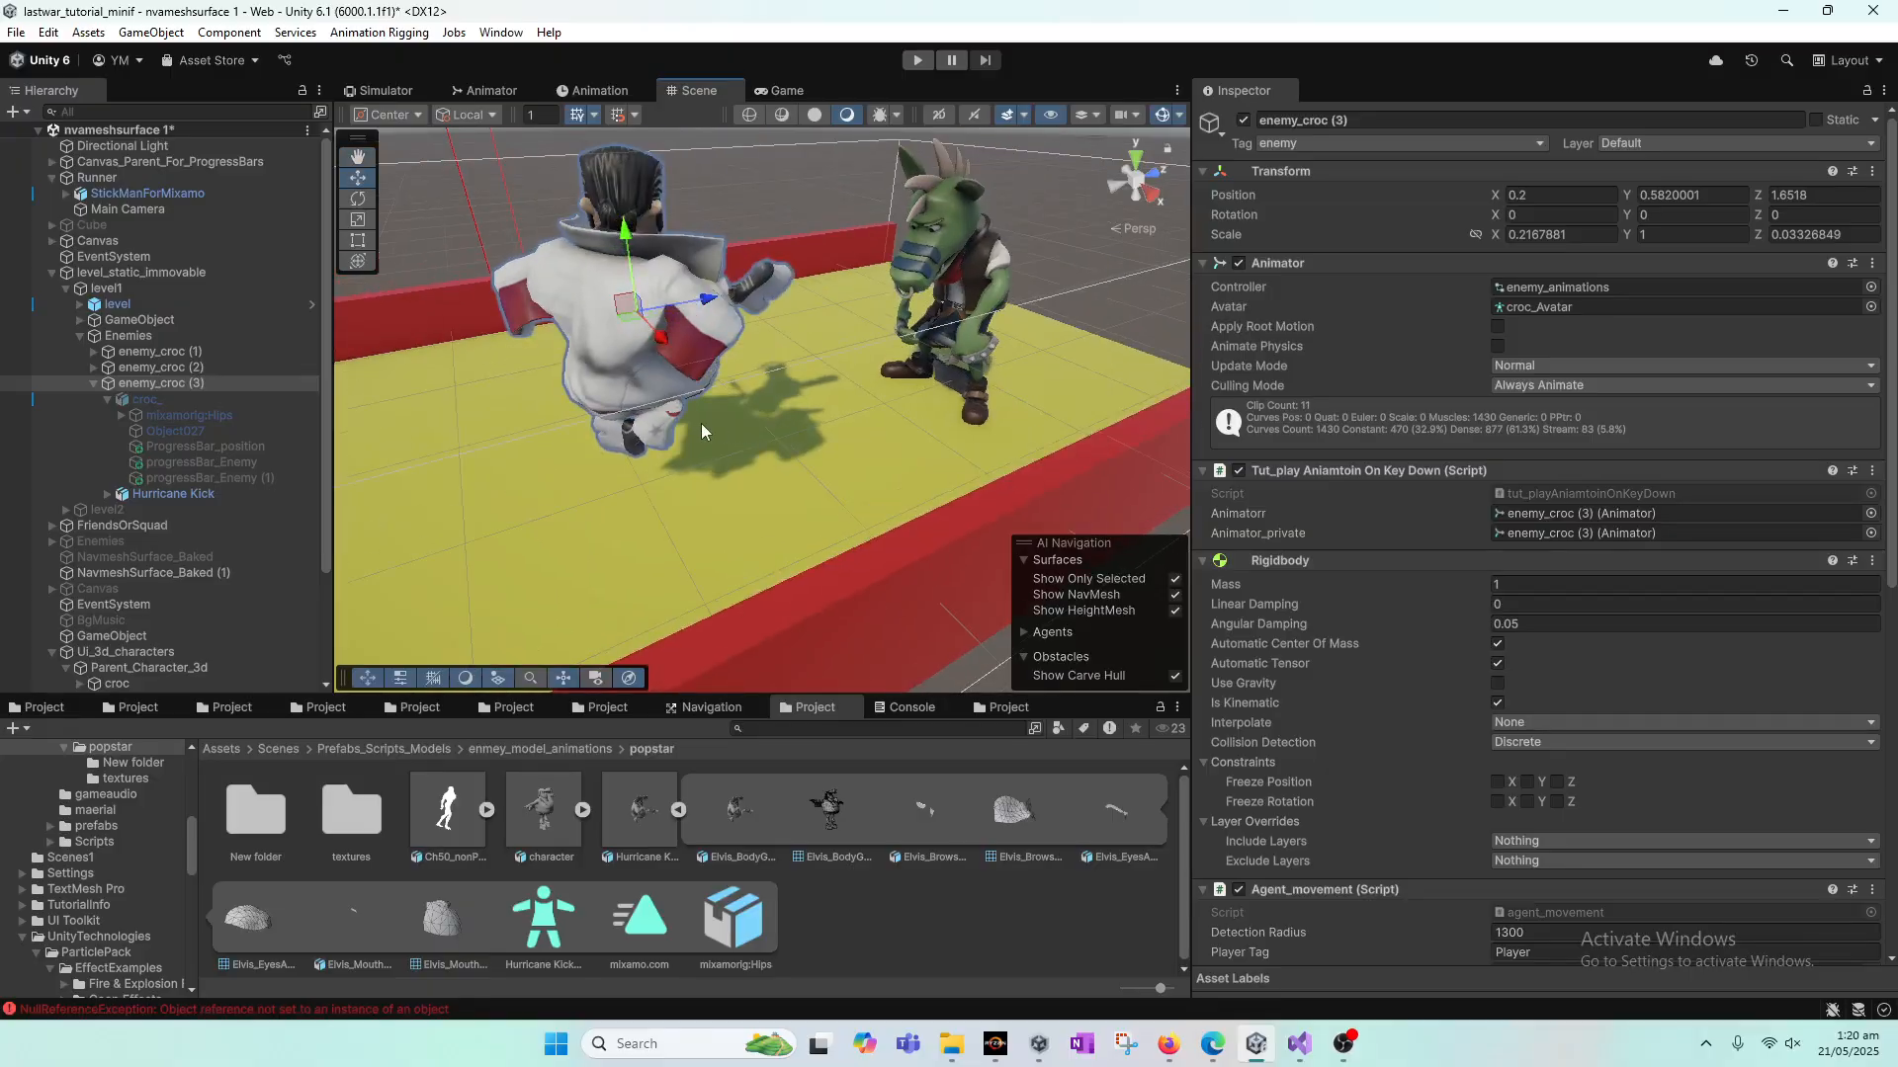
Step: Try rotating enemy_croc (3) about 93 degrees around its vertical axis, and undo the rotation
key(e)
drag(682, 338, 514, 364)
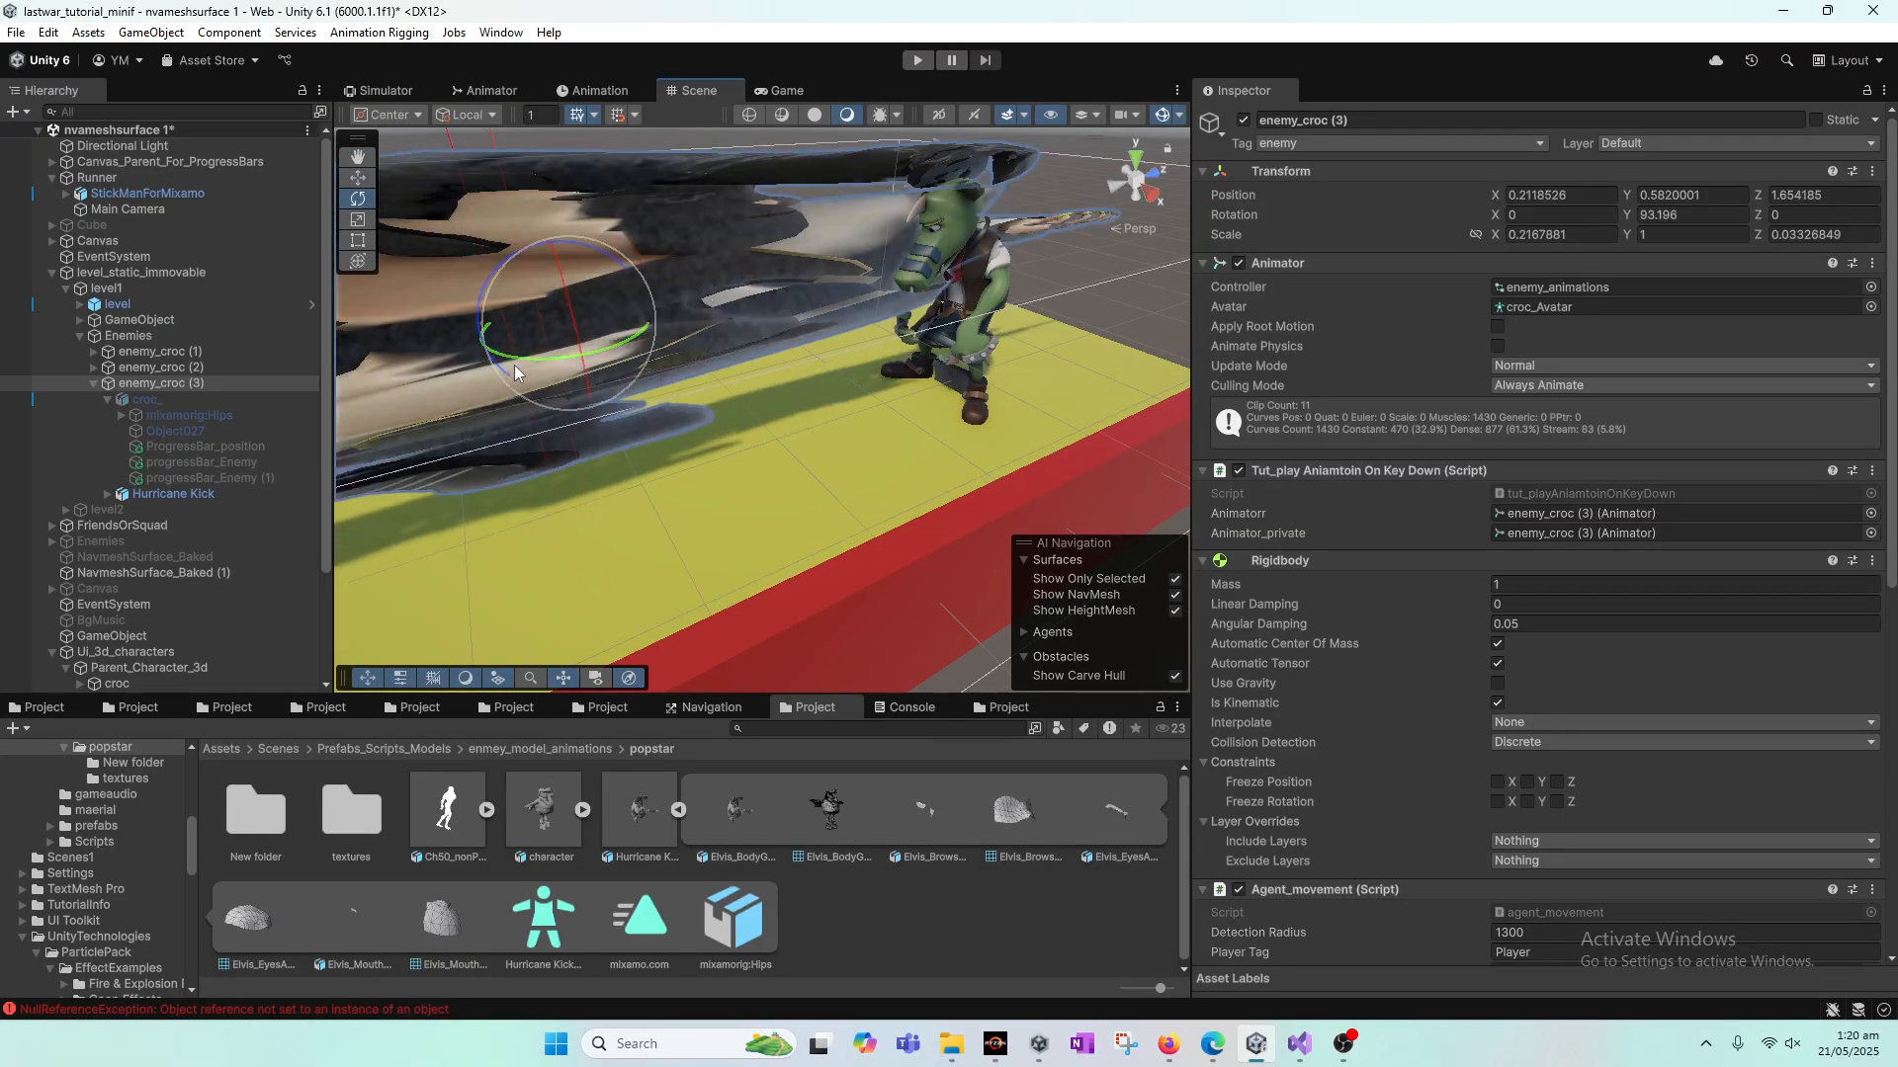
key(ctrl+z)
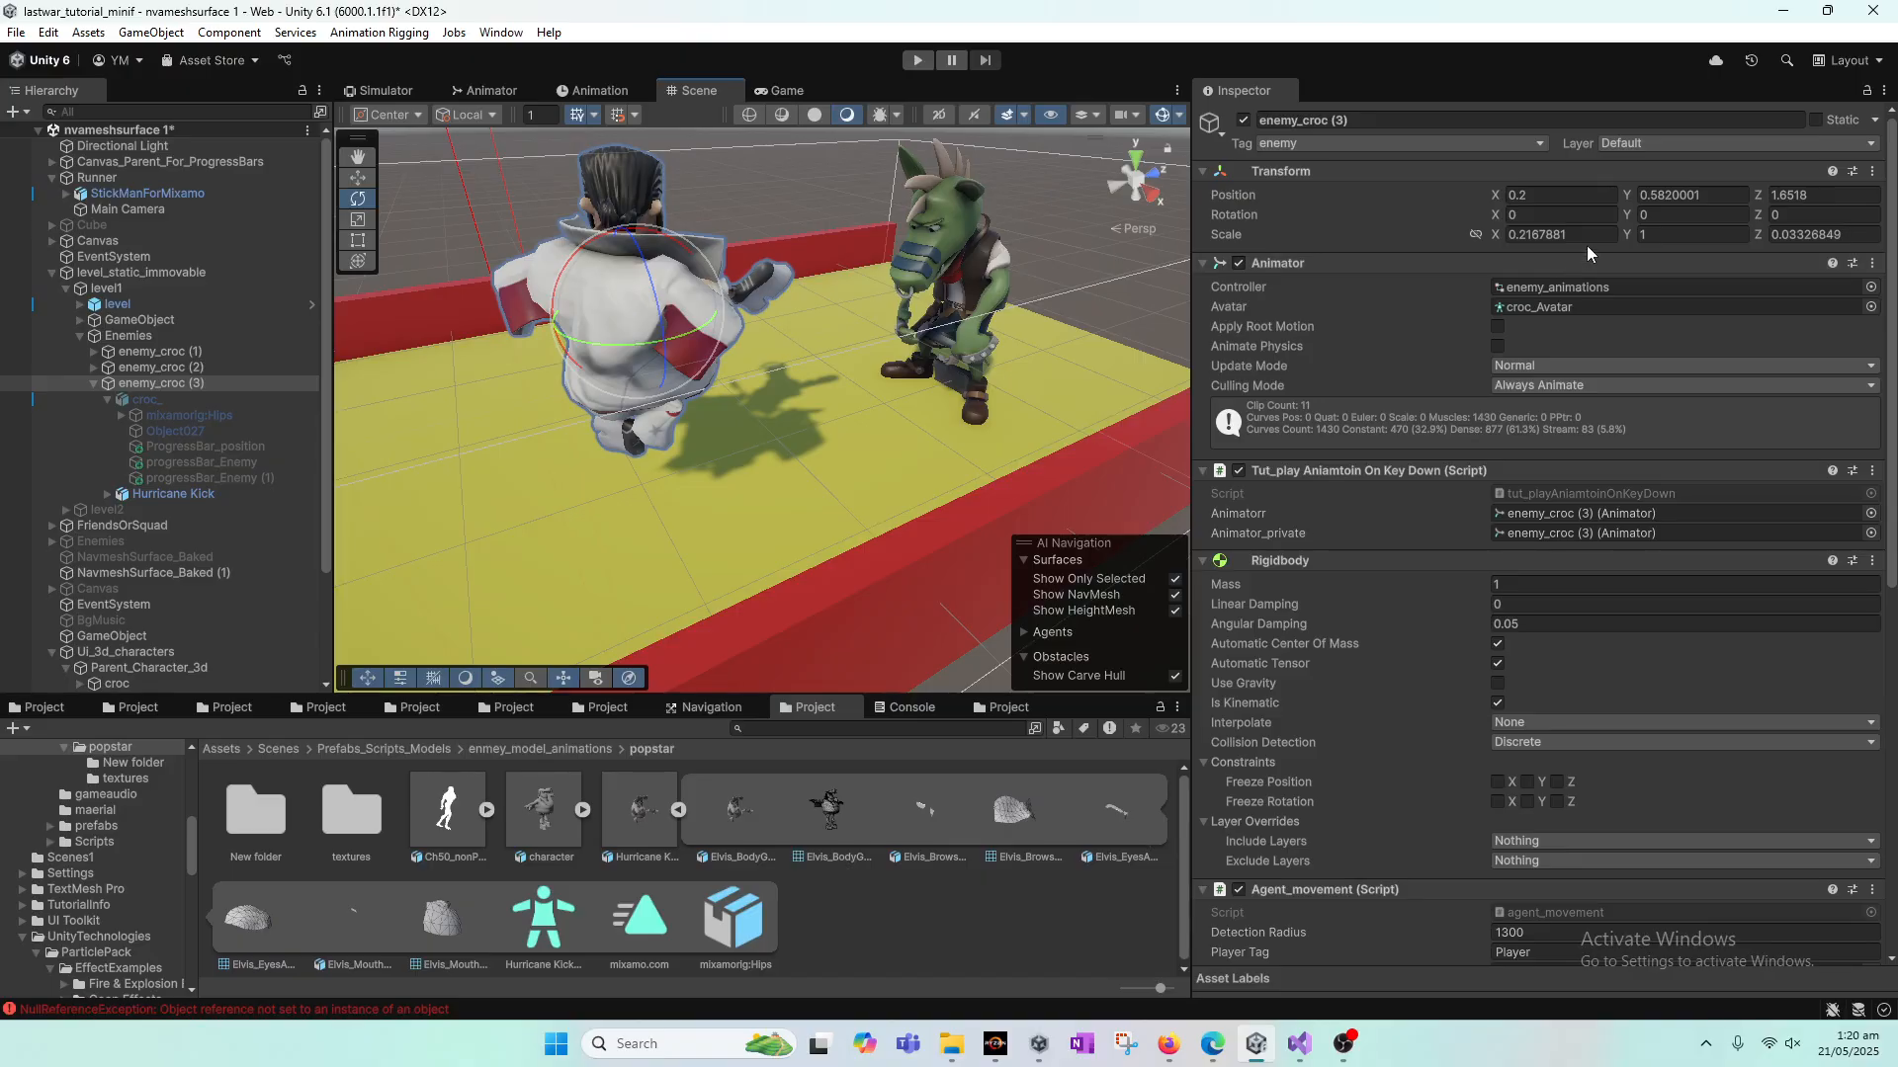
Step: Set the X and Z scale of enemy_croc (3) to 1 while it is still parented under Enemies
click(1562, 235)
text(1)
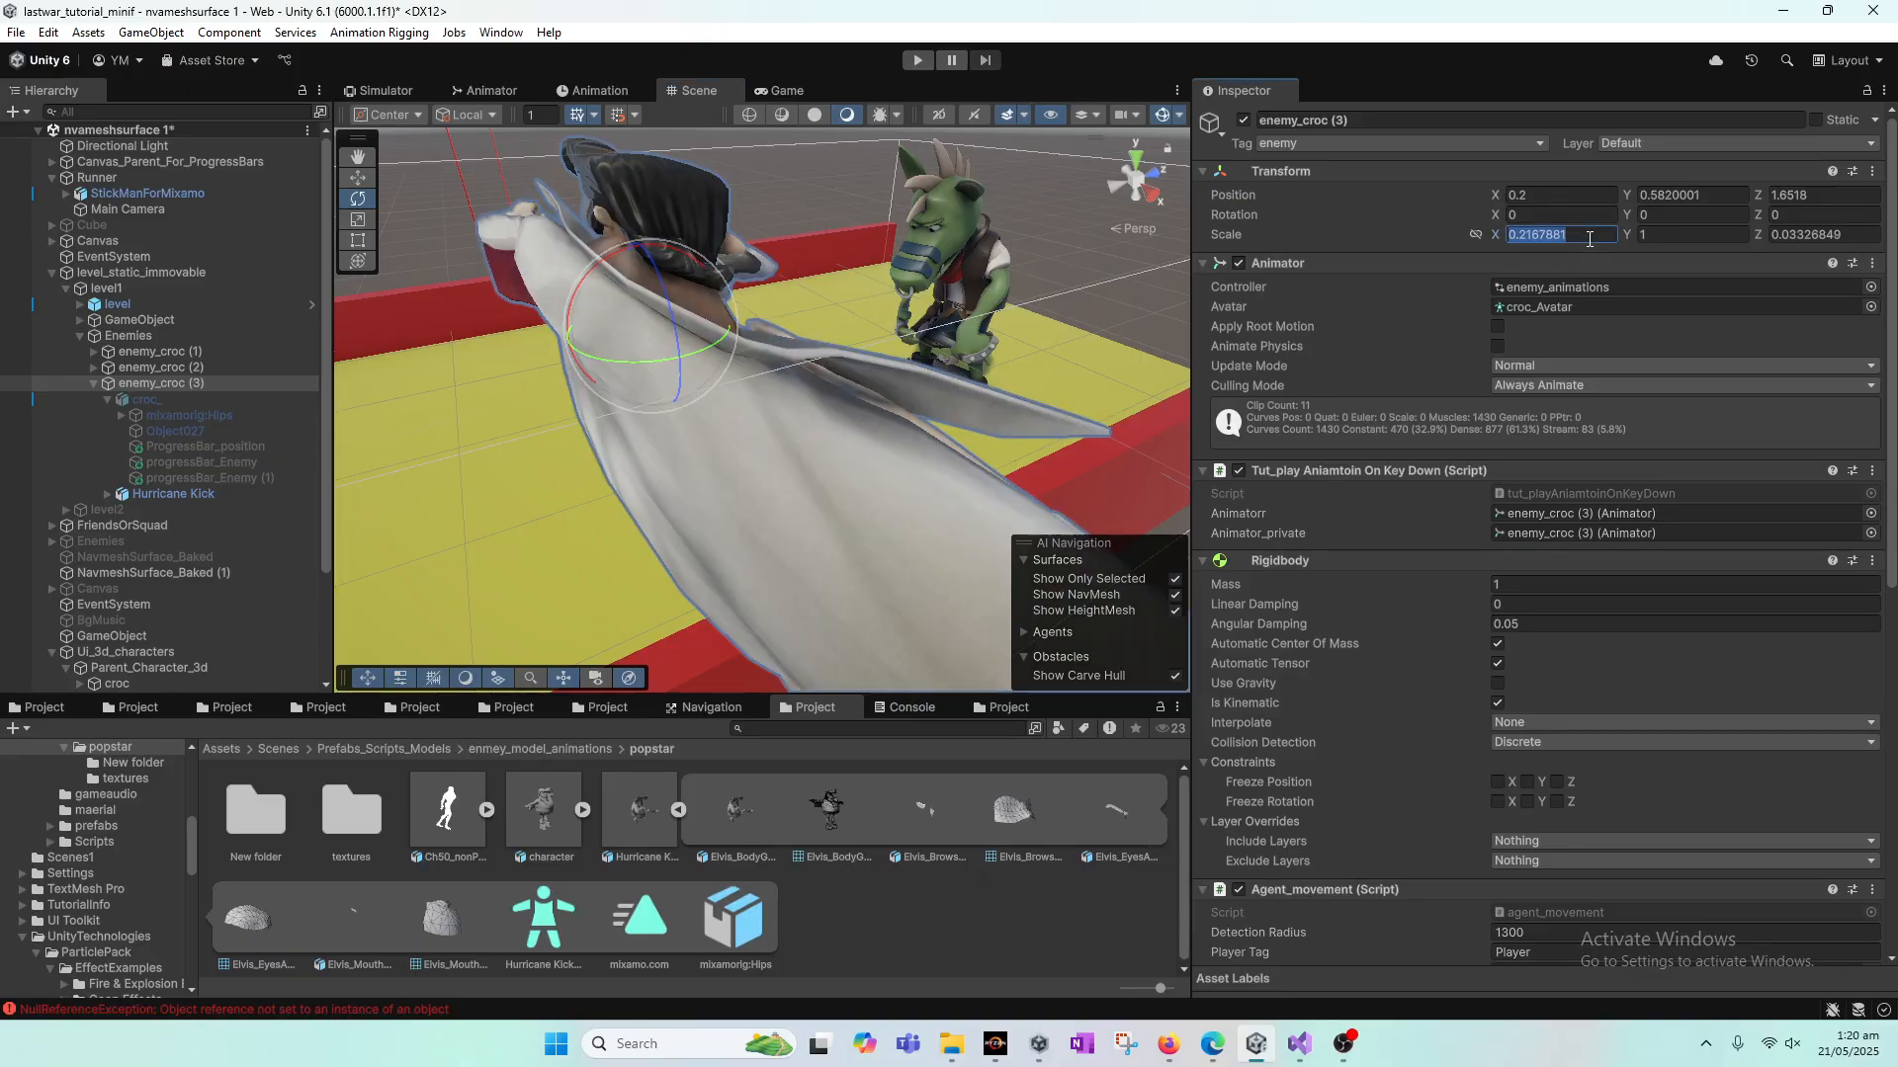
key(Tab)
click(1811, 234)
text(1)
key(Return)
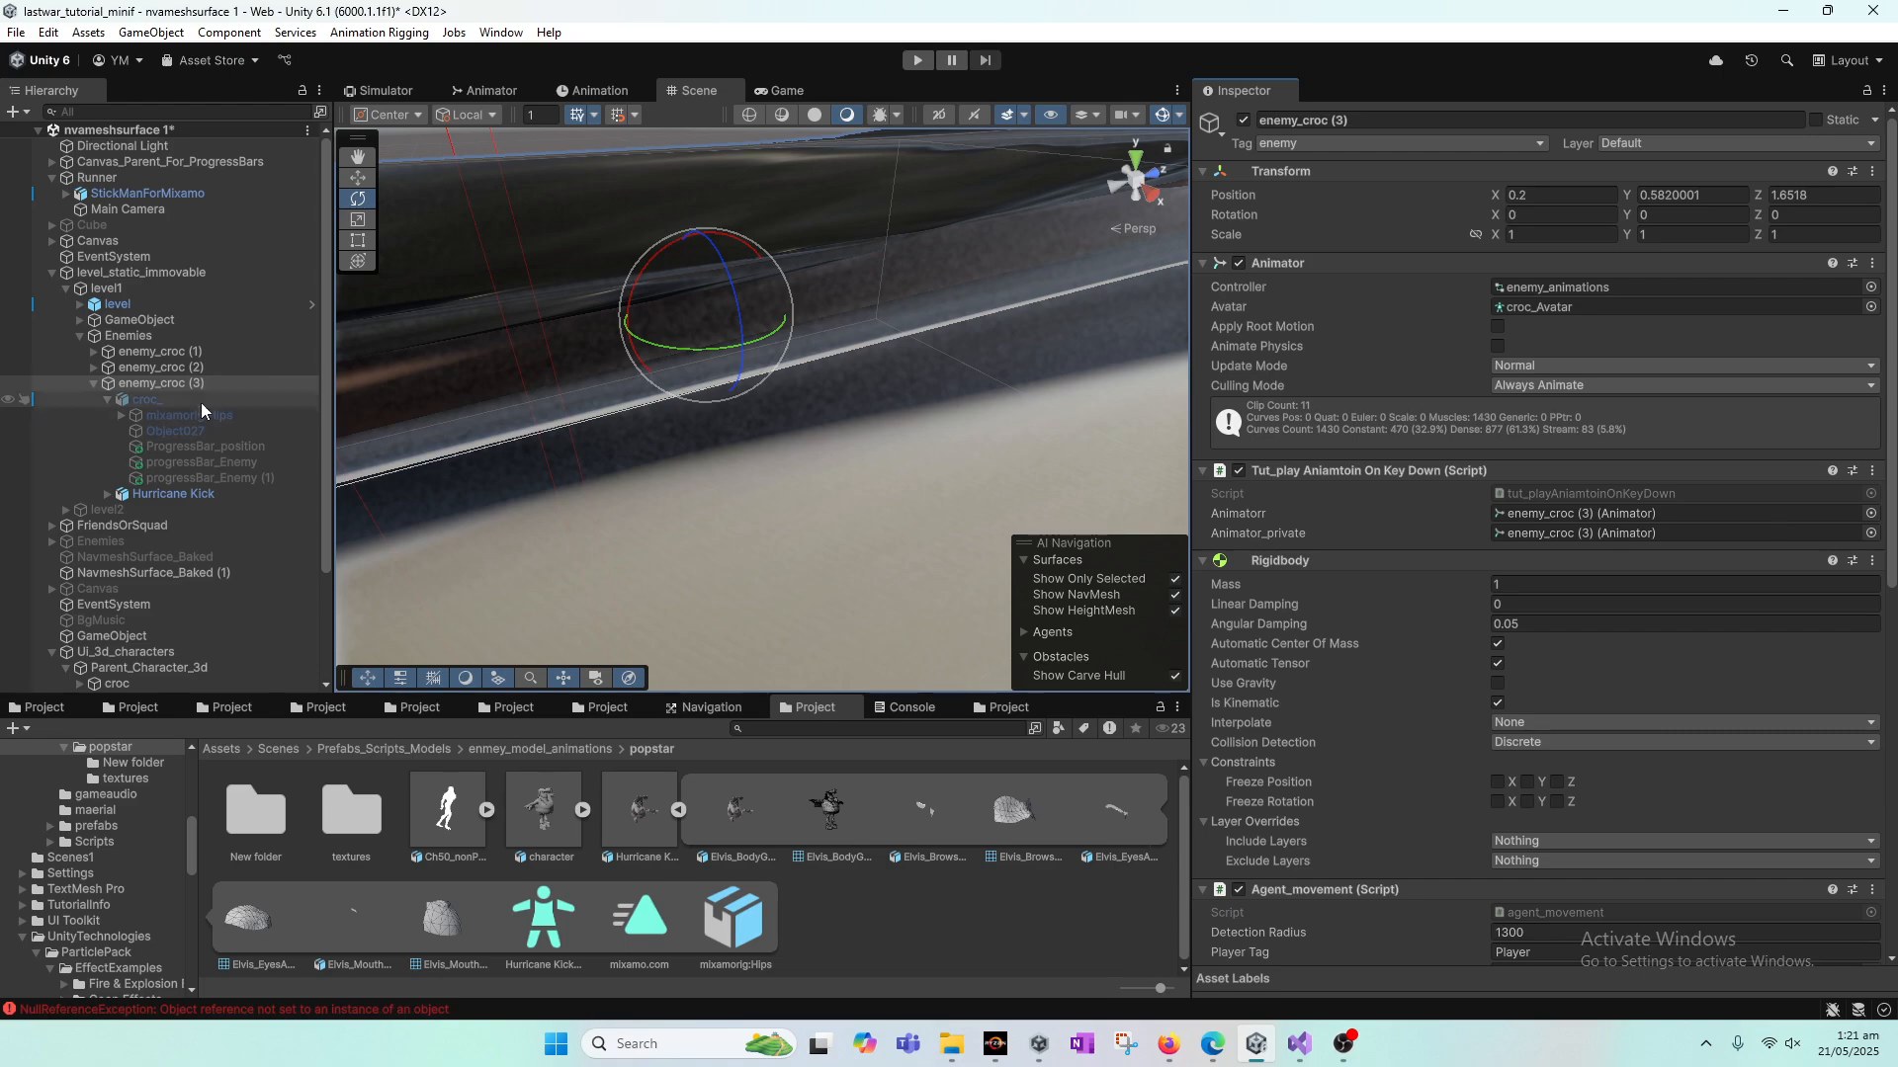
Step: Delete the Hurricane Kick object from enemy_croc (3)
click(198, 494)
click(1568, 286)
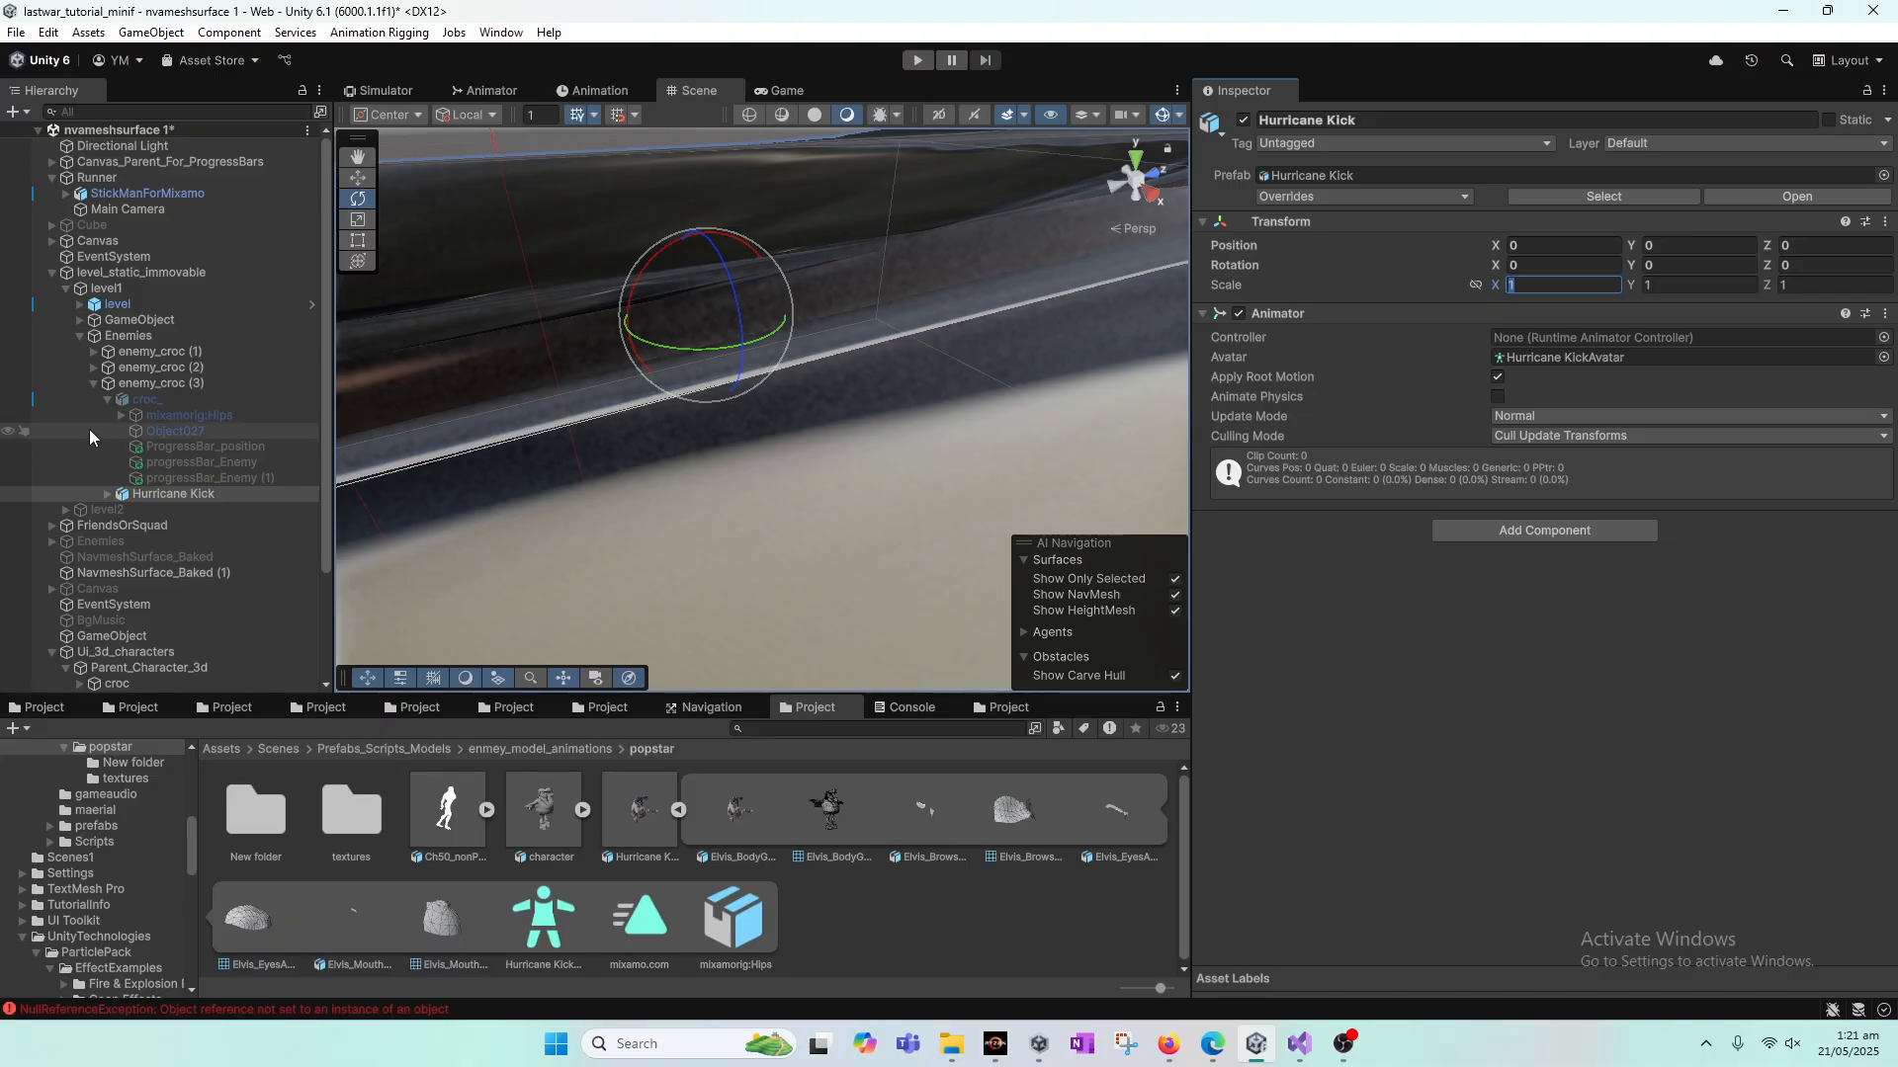
right_click(164, 499)
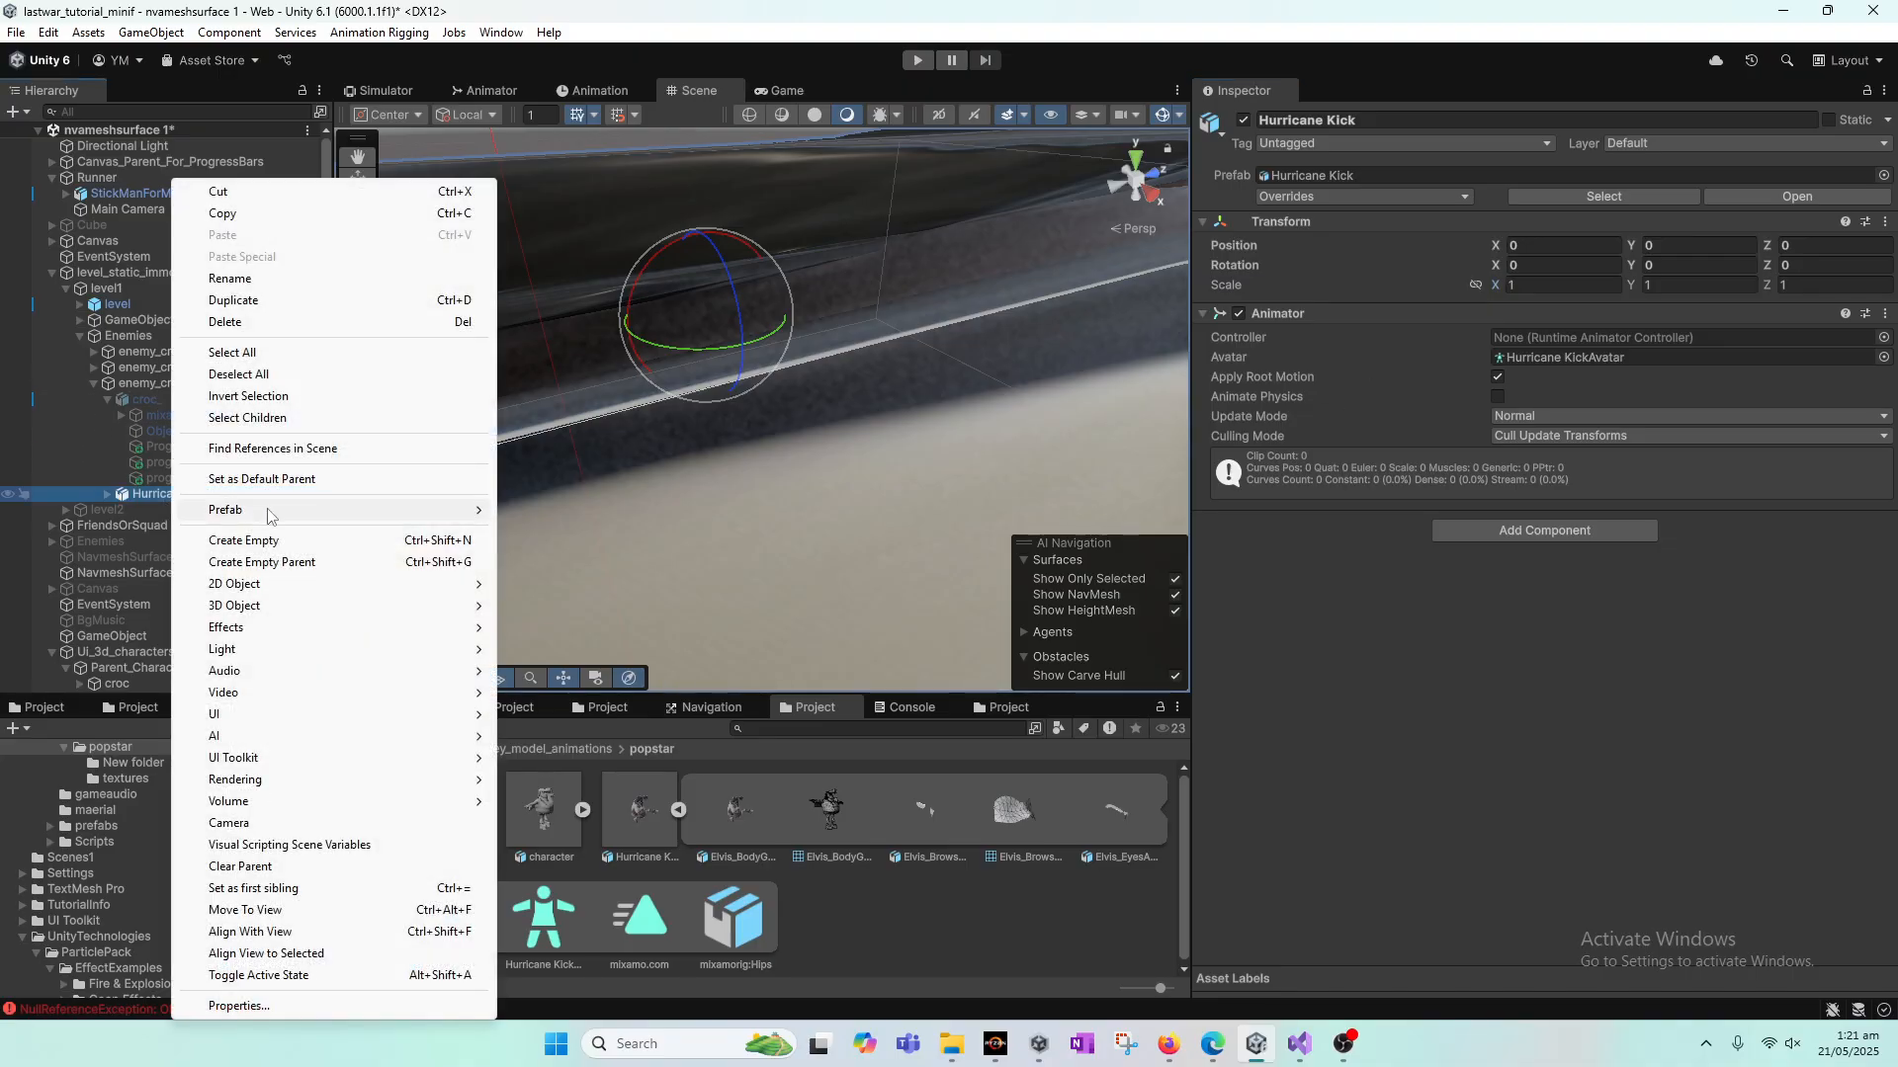
click(235, 323)
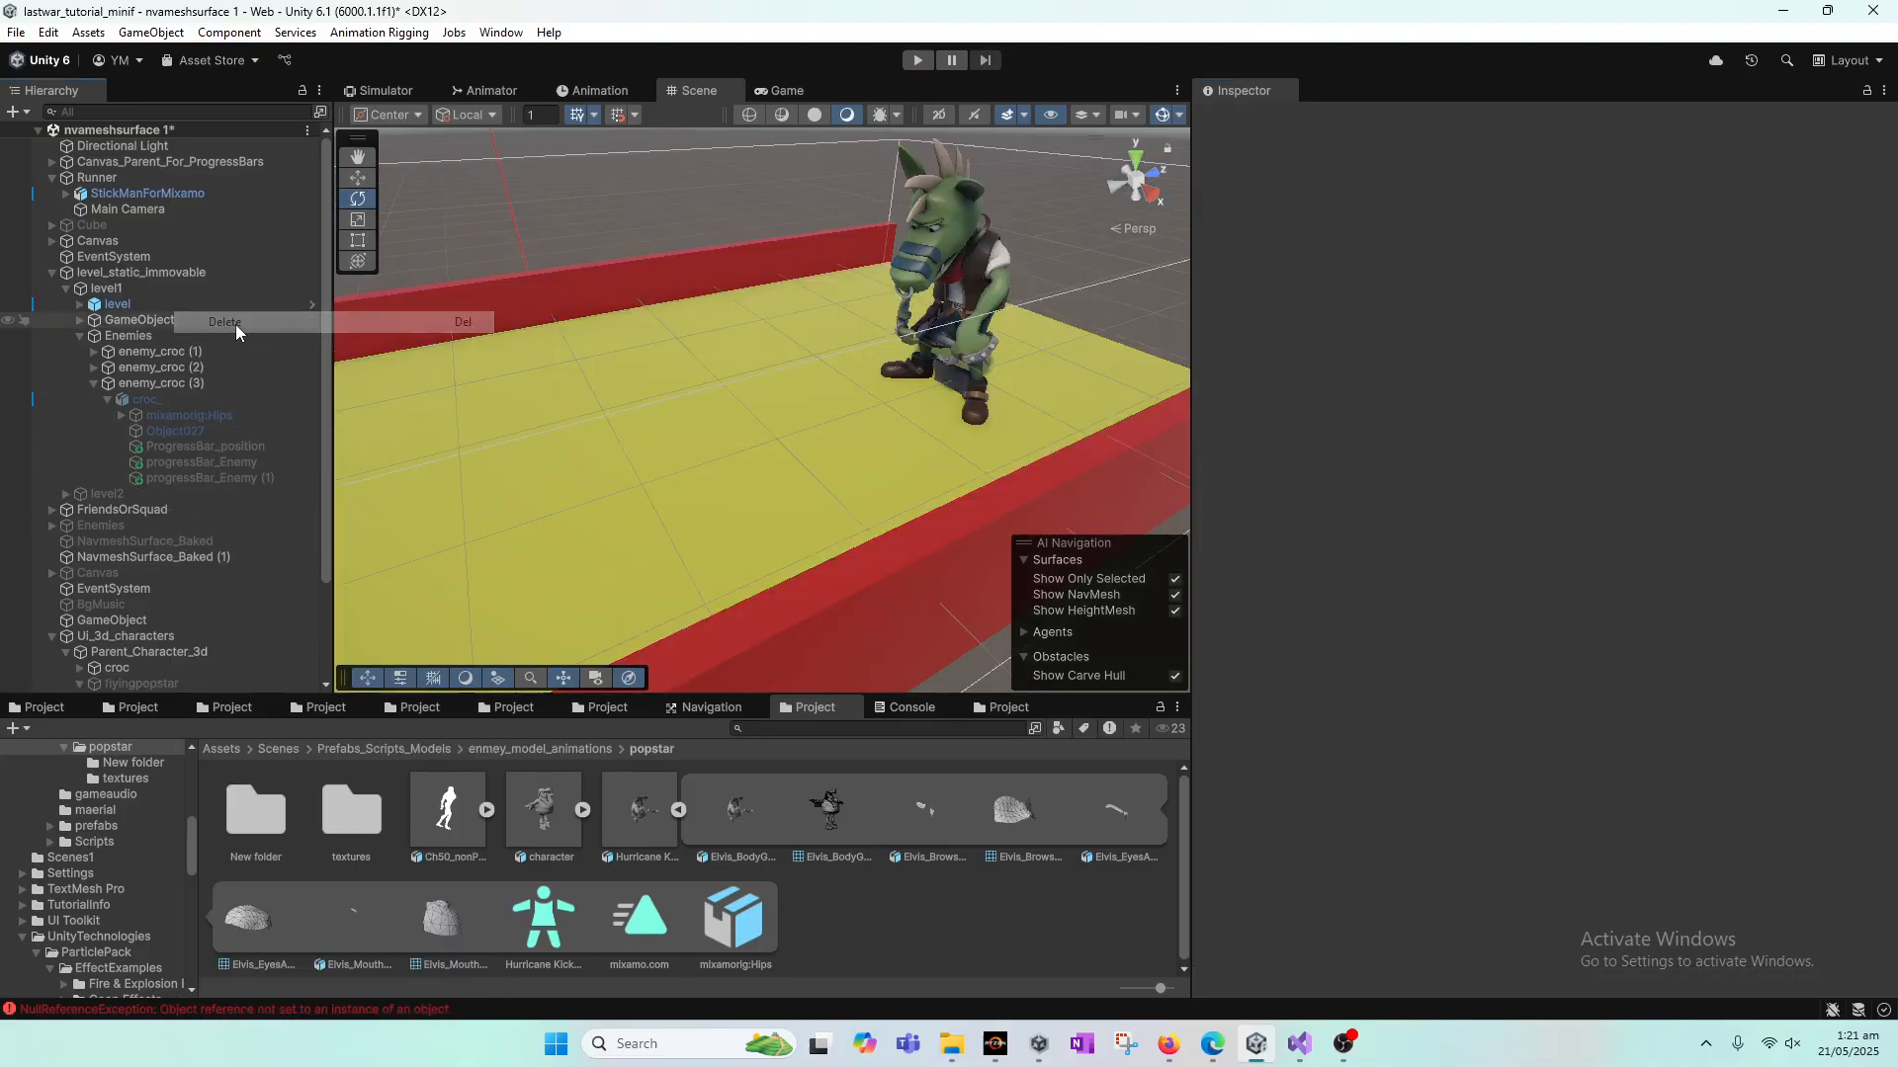
Step: Add the Hurricane Kick model from the popstar folder as a child of enemy_croc (3) again
click(163, 383)
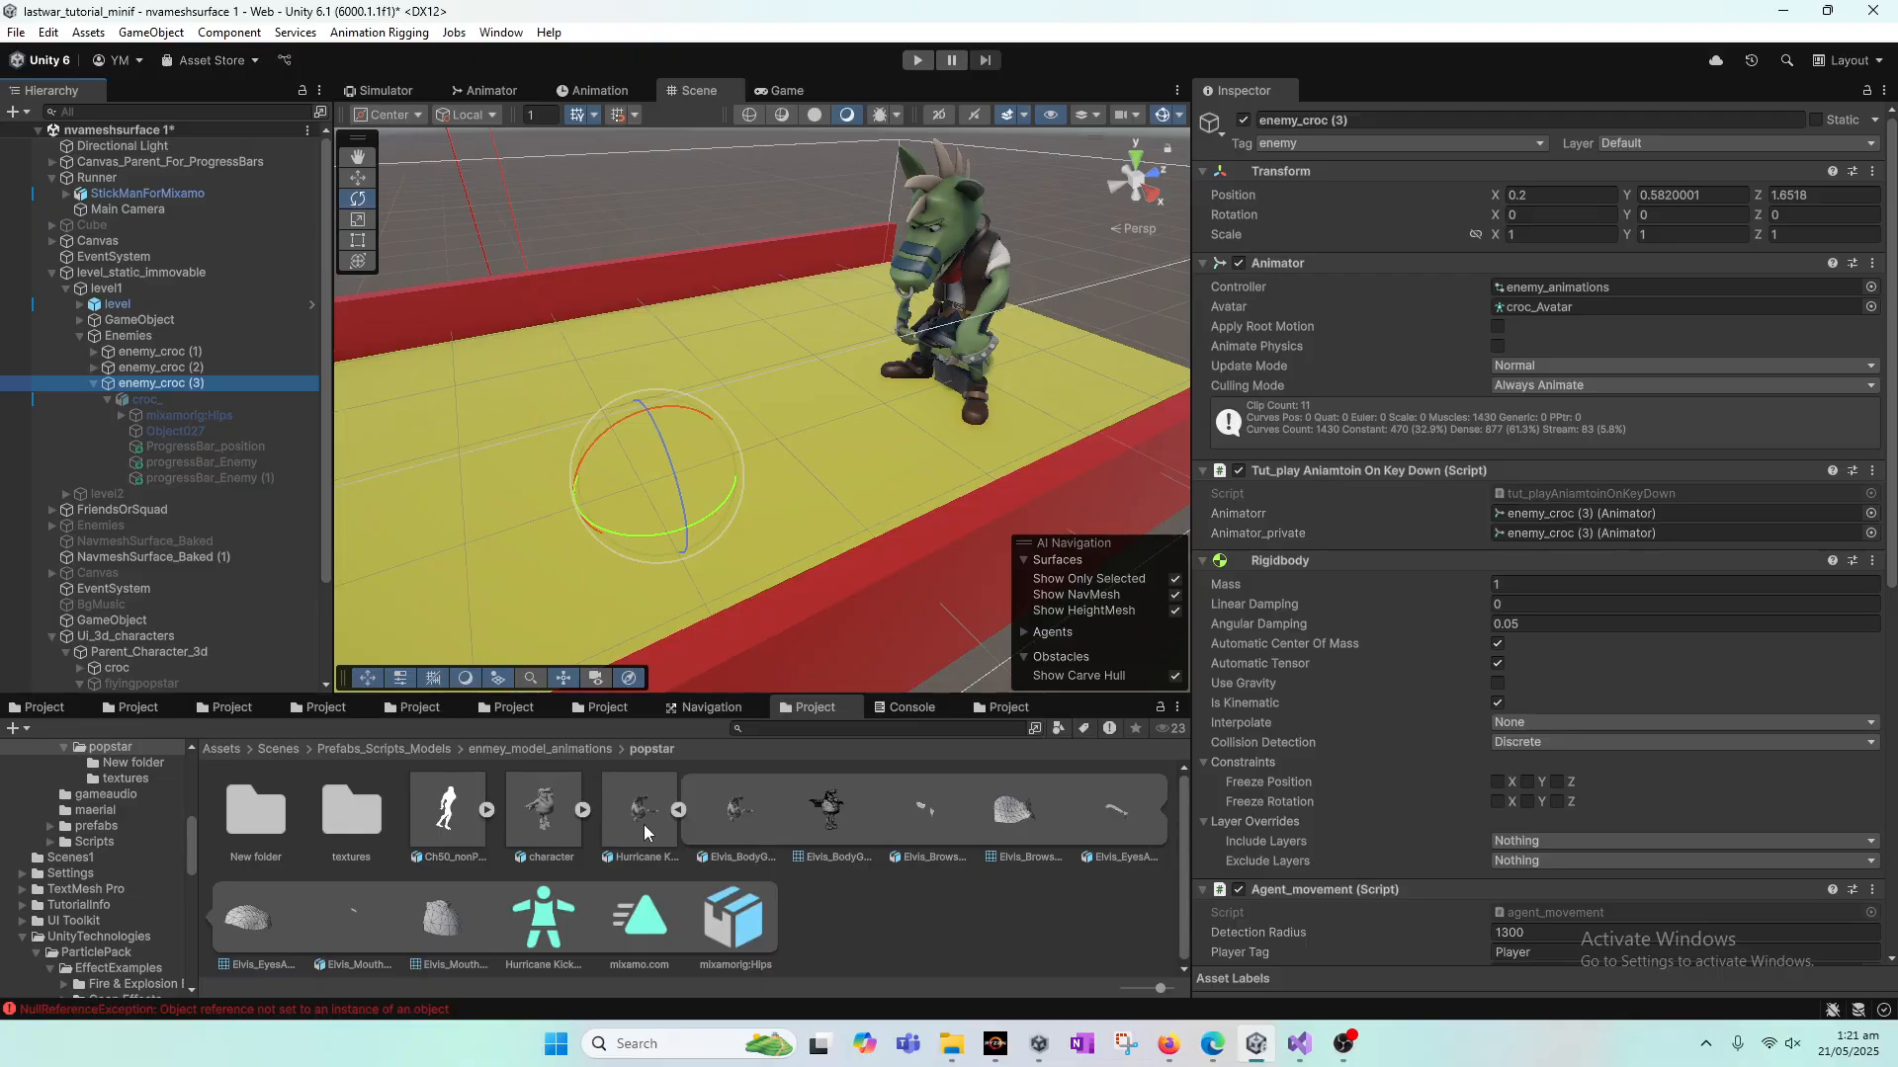
drag(636, 826, 163, 394)
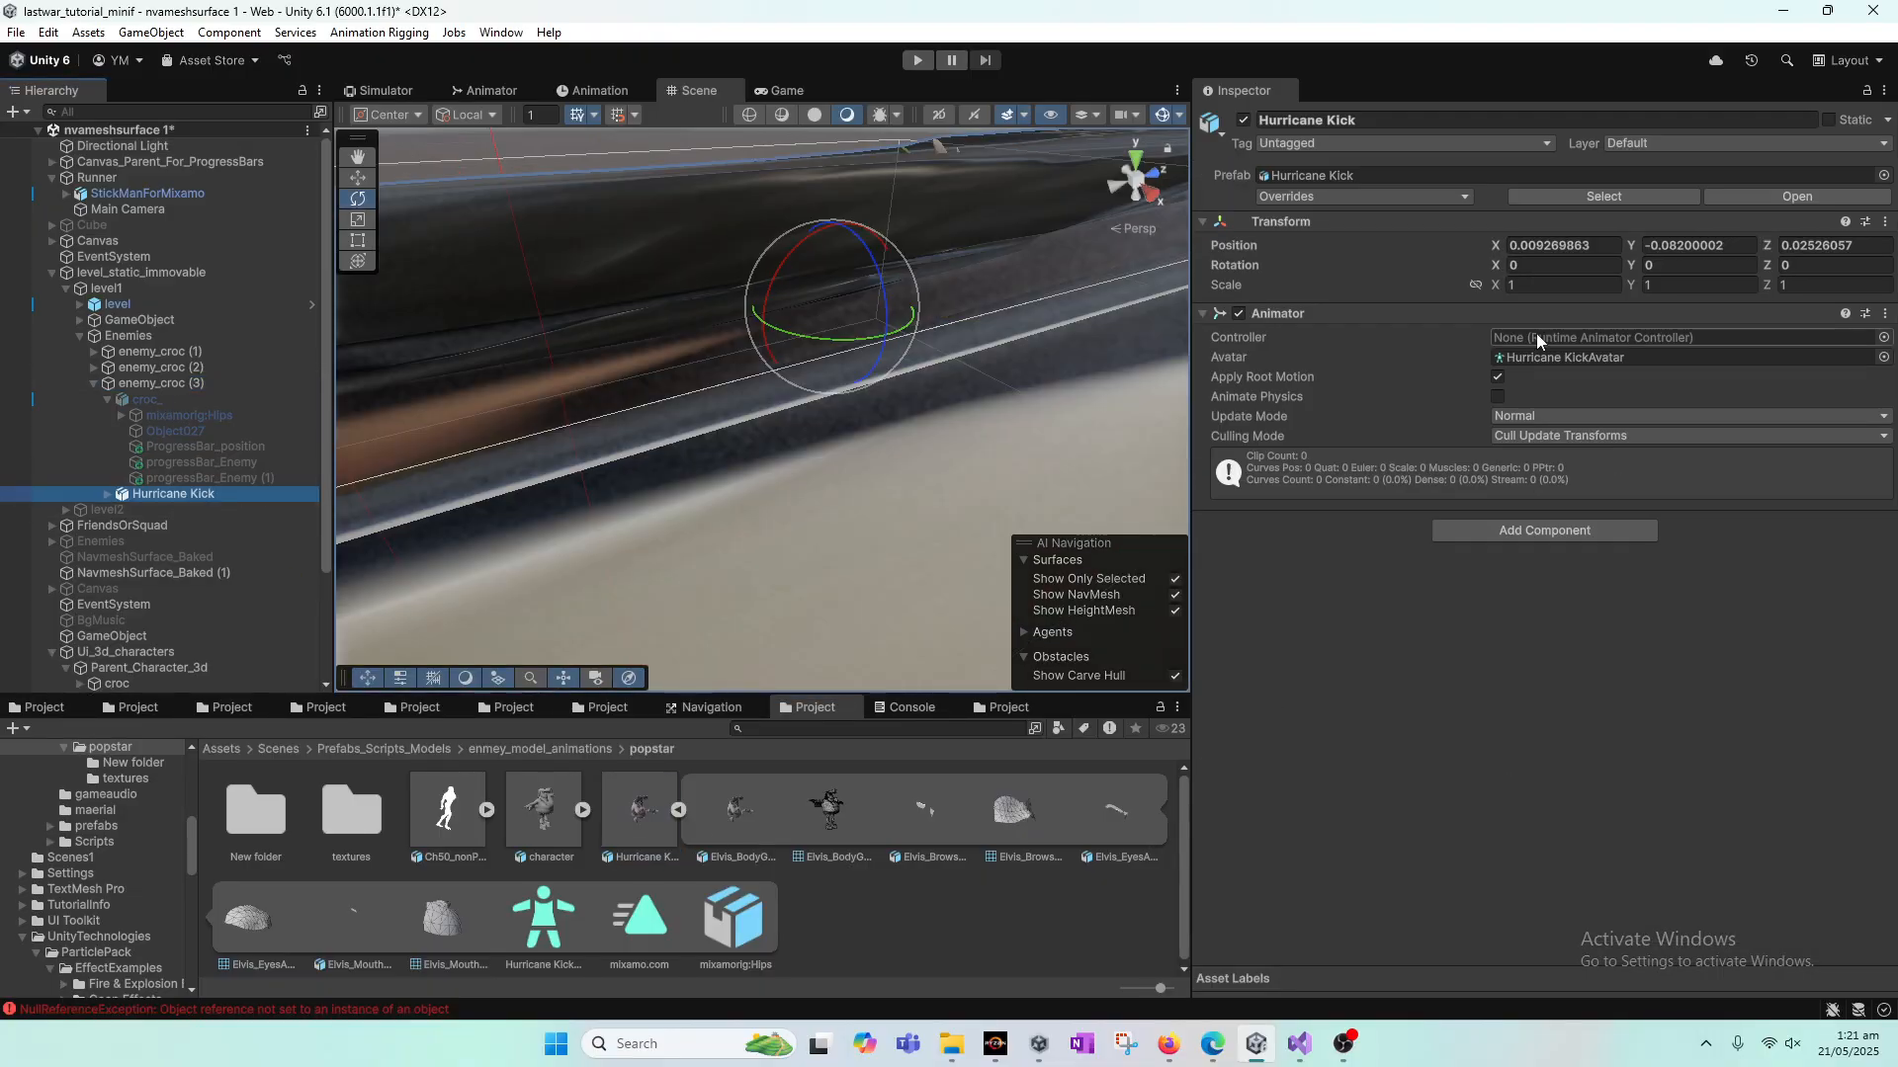
key(f)
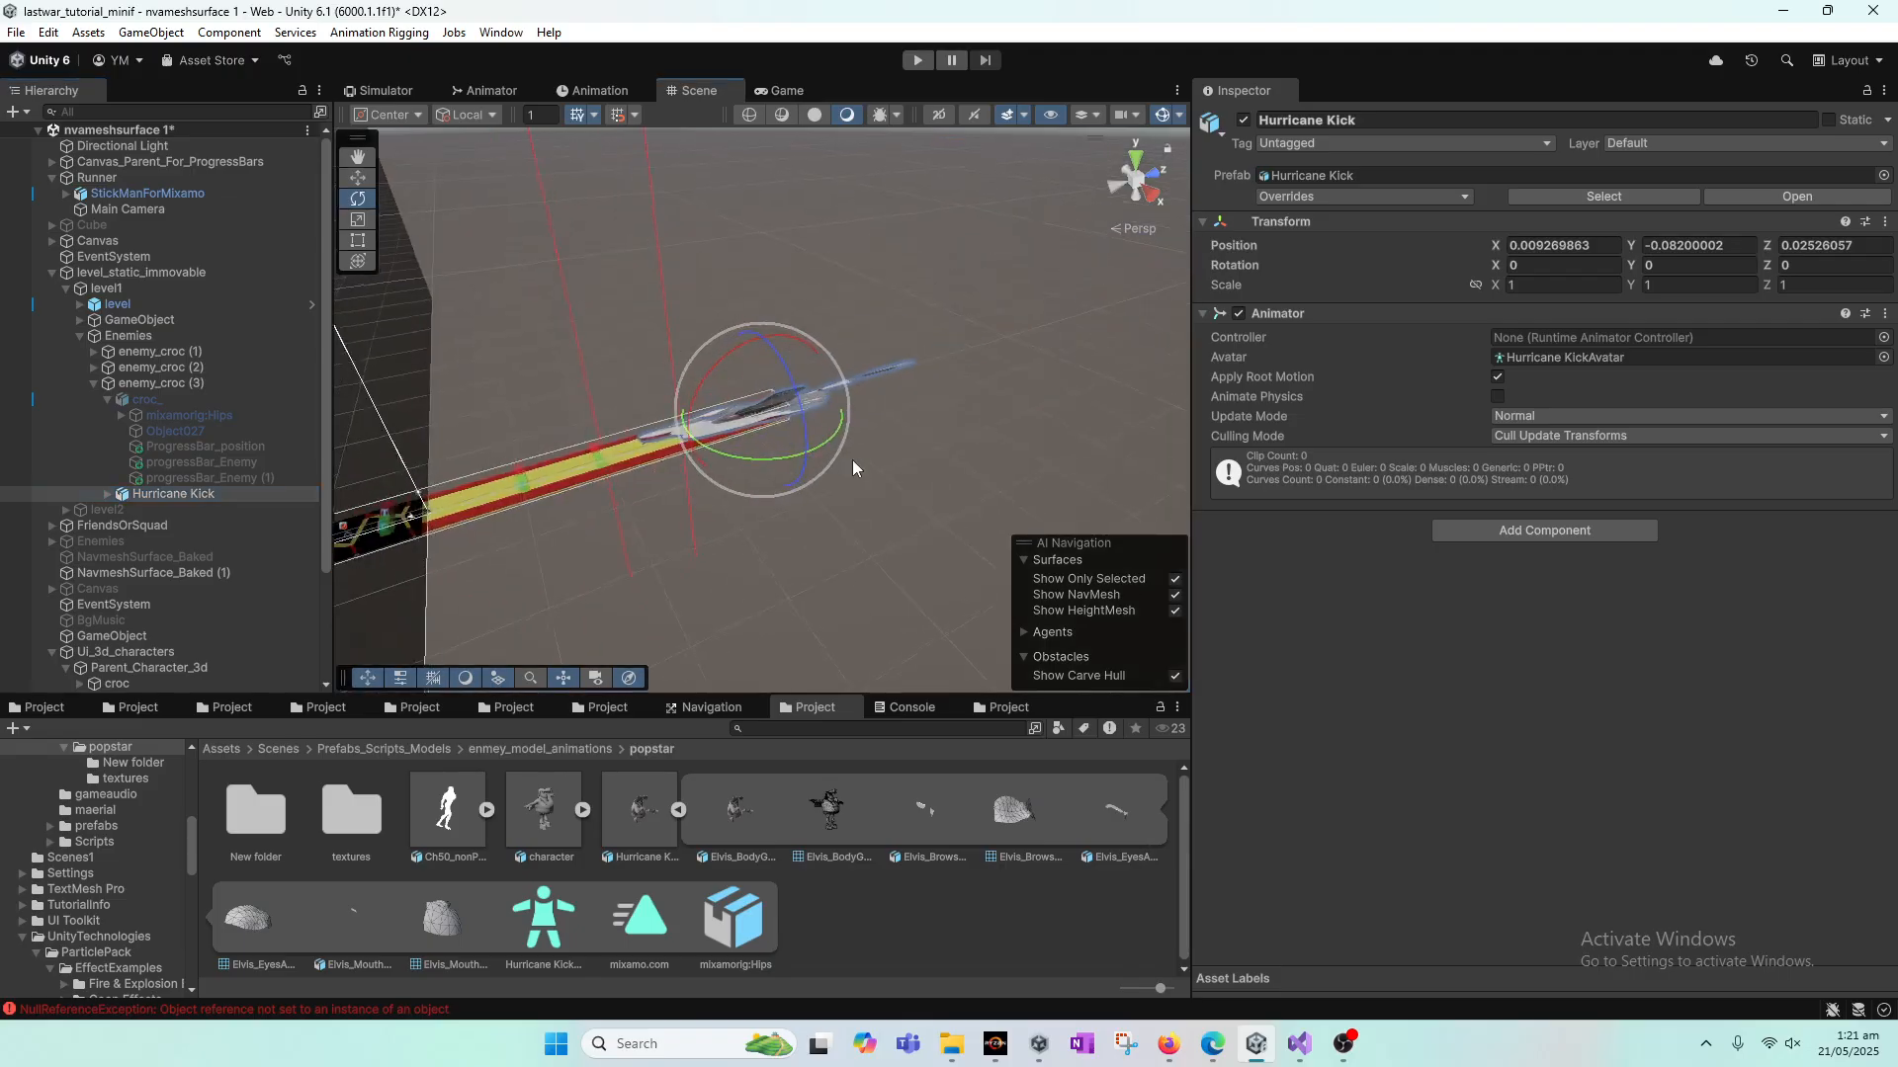
alt+drag(749, 538, 300, 484)
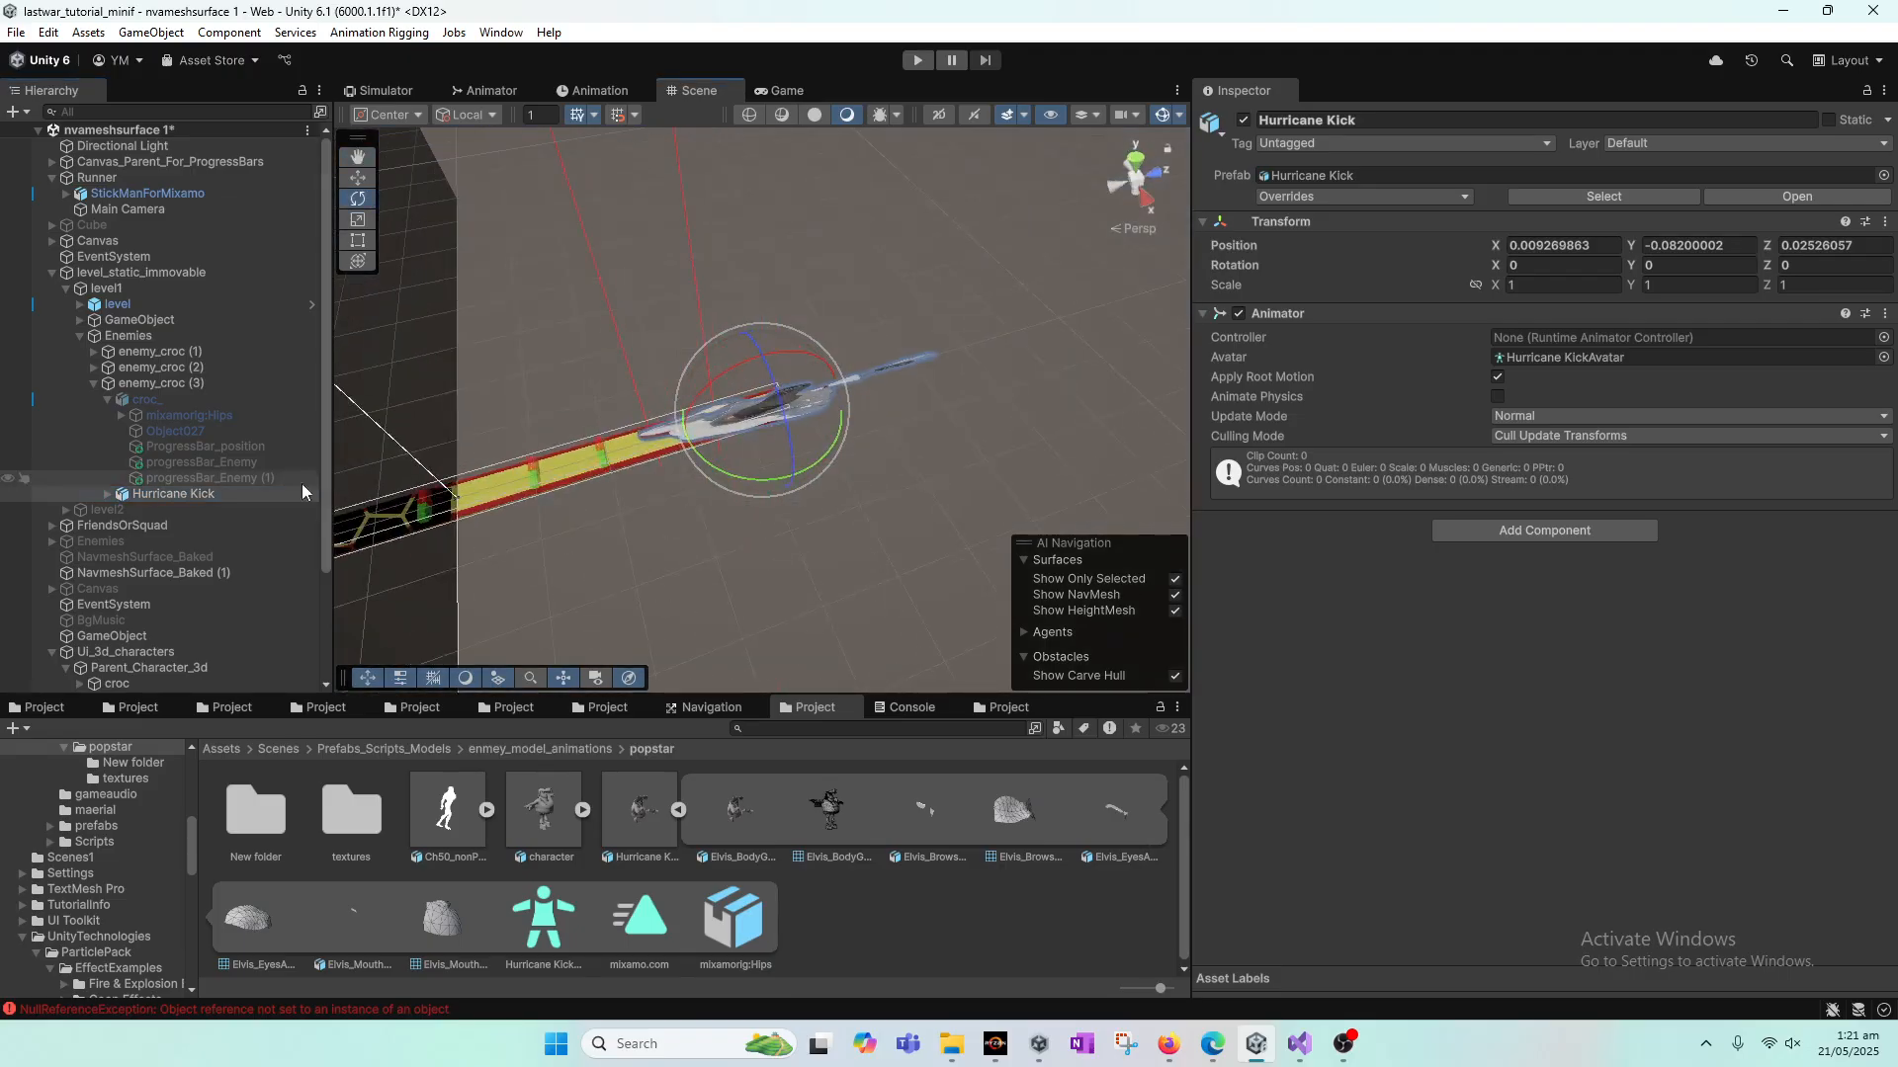
Step: Move enemy_croc (3) out of Enemies to the scene root above level_static_immovable and set its X and Z scale to 1
click(182, 384)
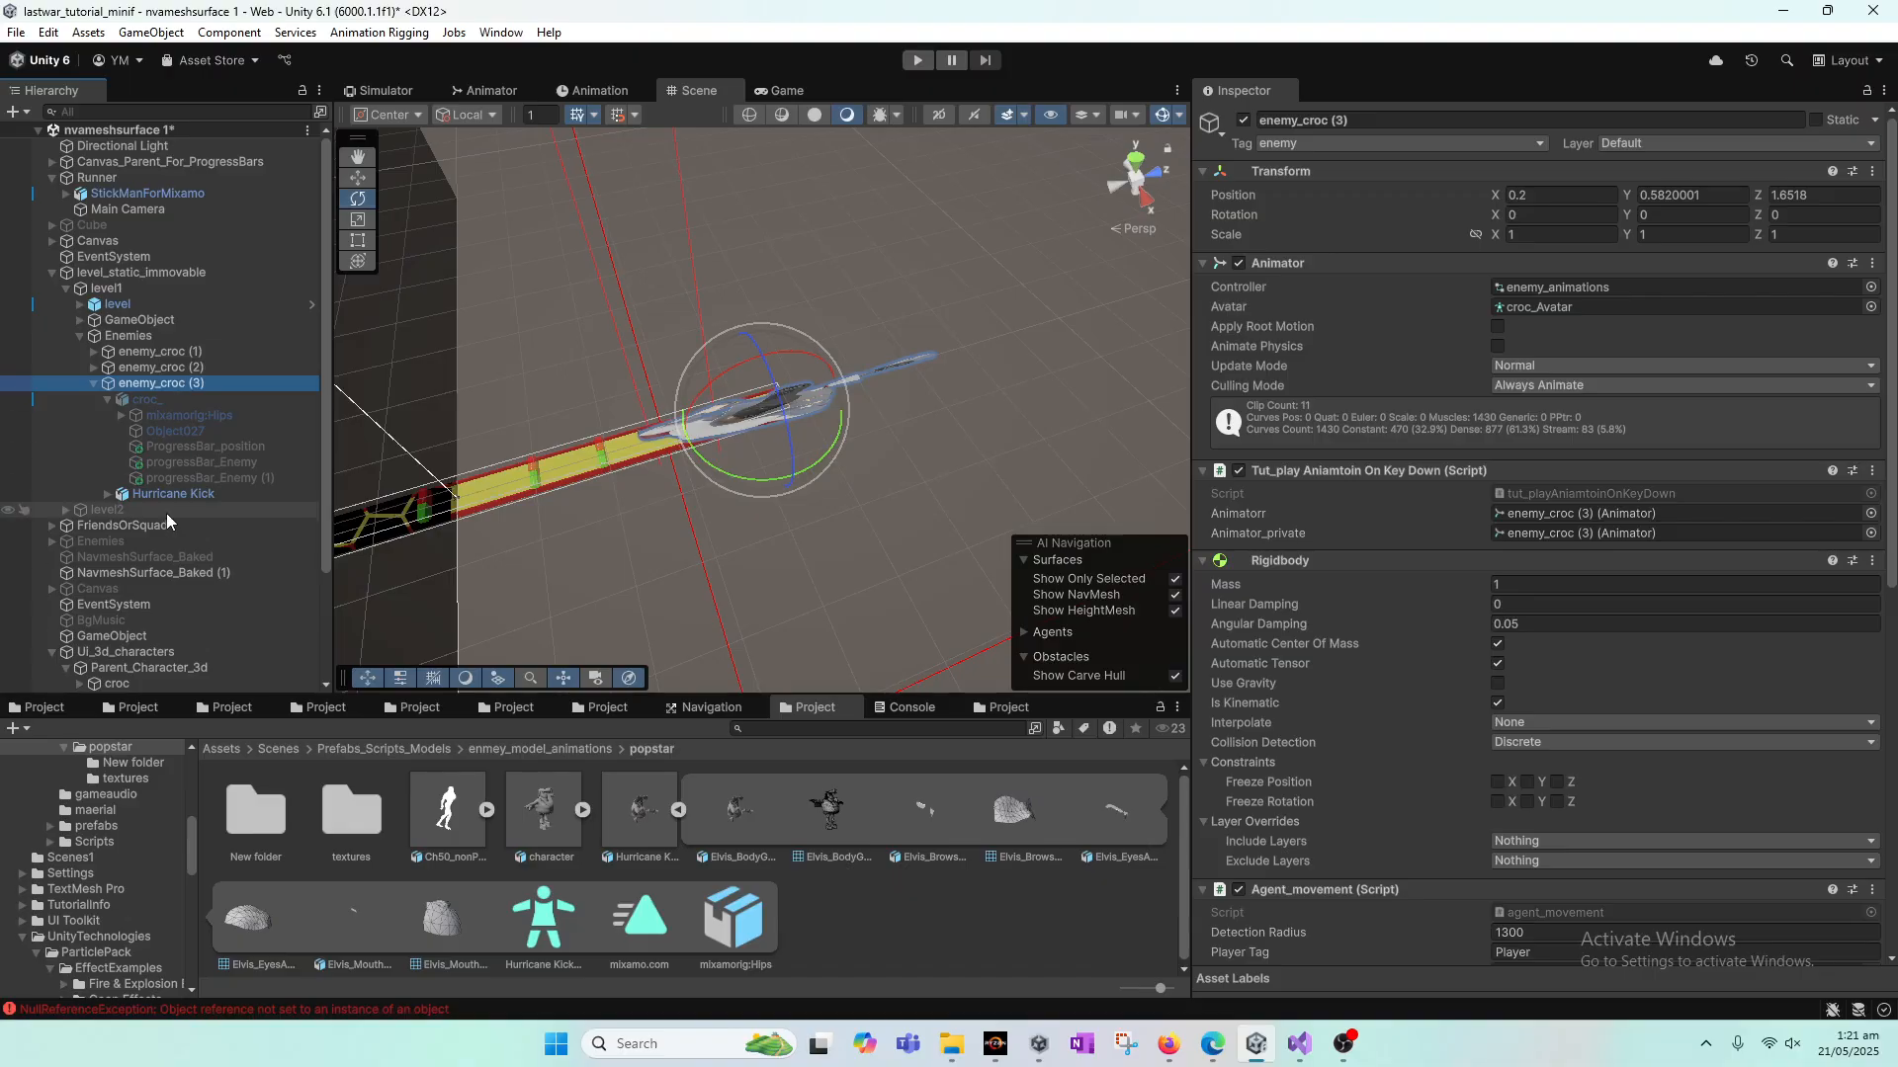
drag(155, 390, 127, 269)
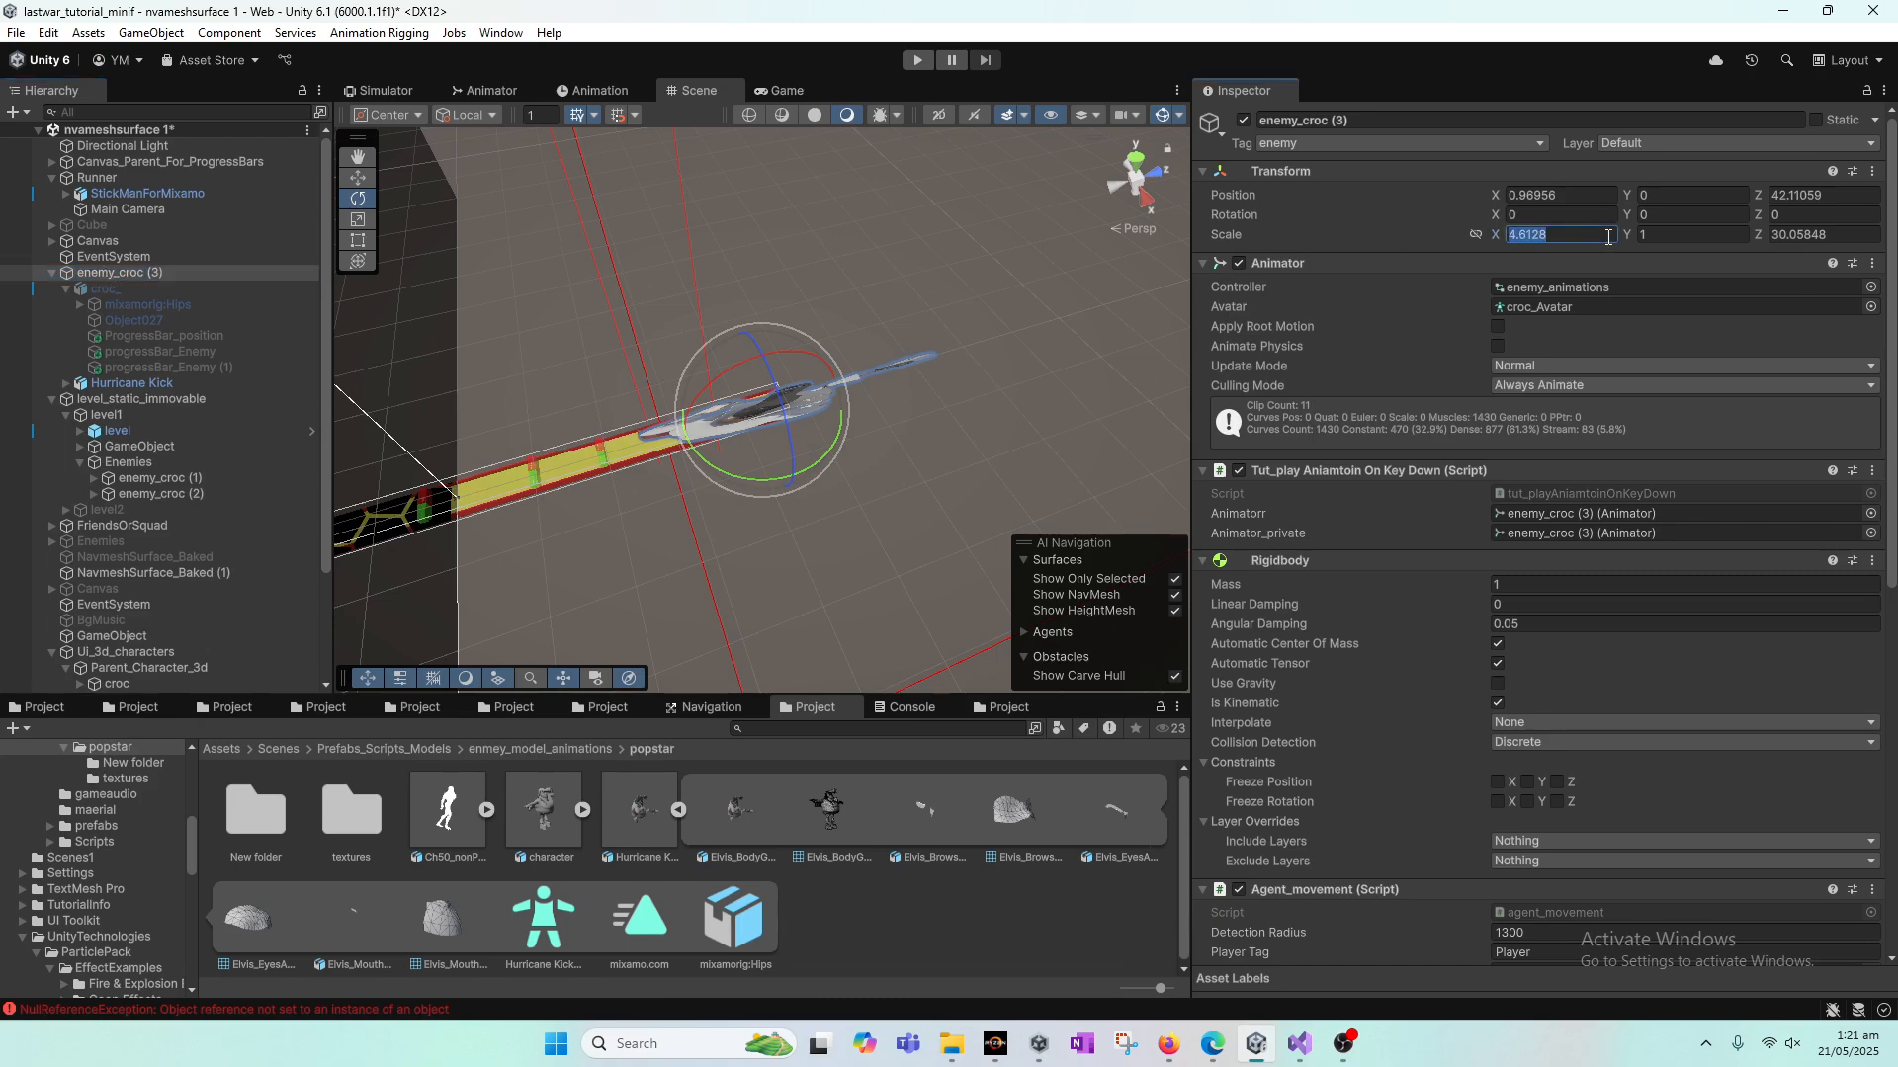
text(1)
key(Tab)
key(Tab)
text(1)
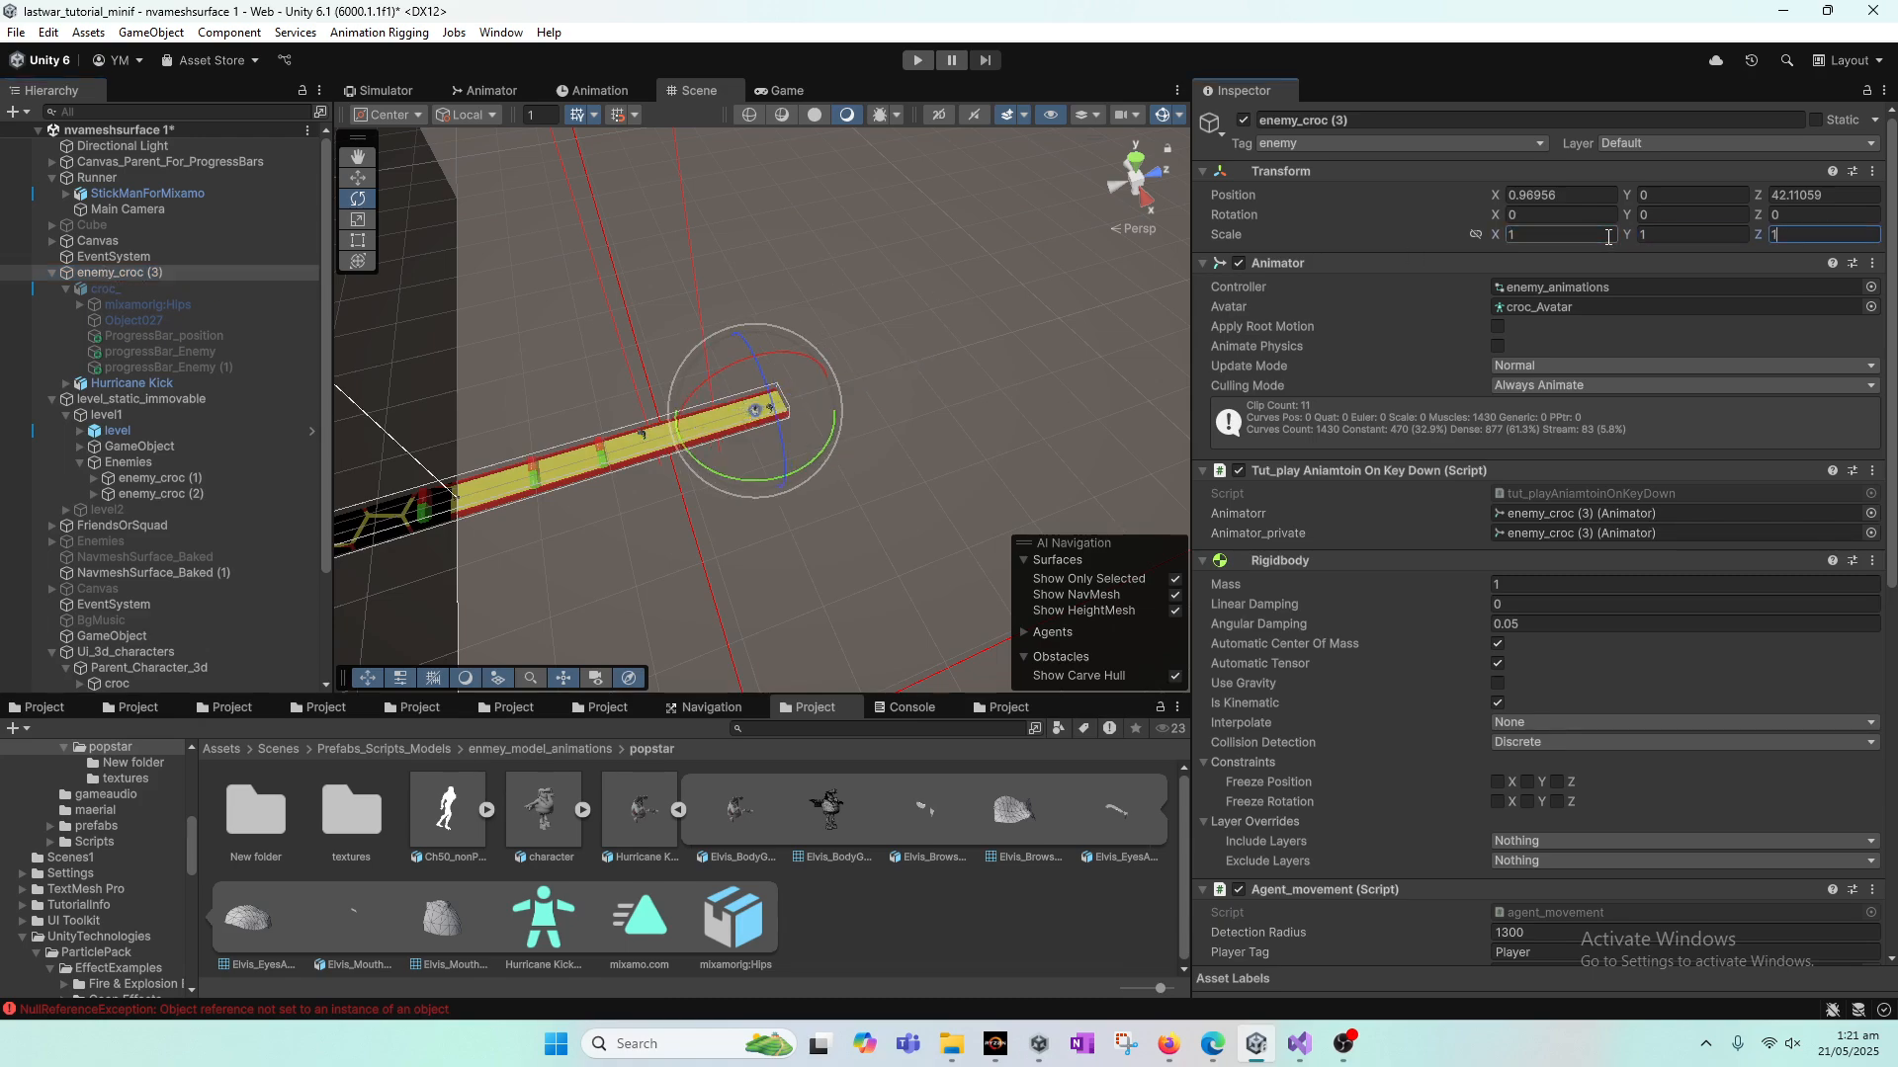
Step: Place enemy_croc (3) on the platform at about X 1.12, Y -0.3, Z 41.61 and rotate it to about 214 degrees around Y
double_click(140, 271)
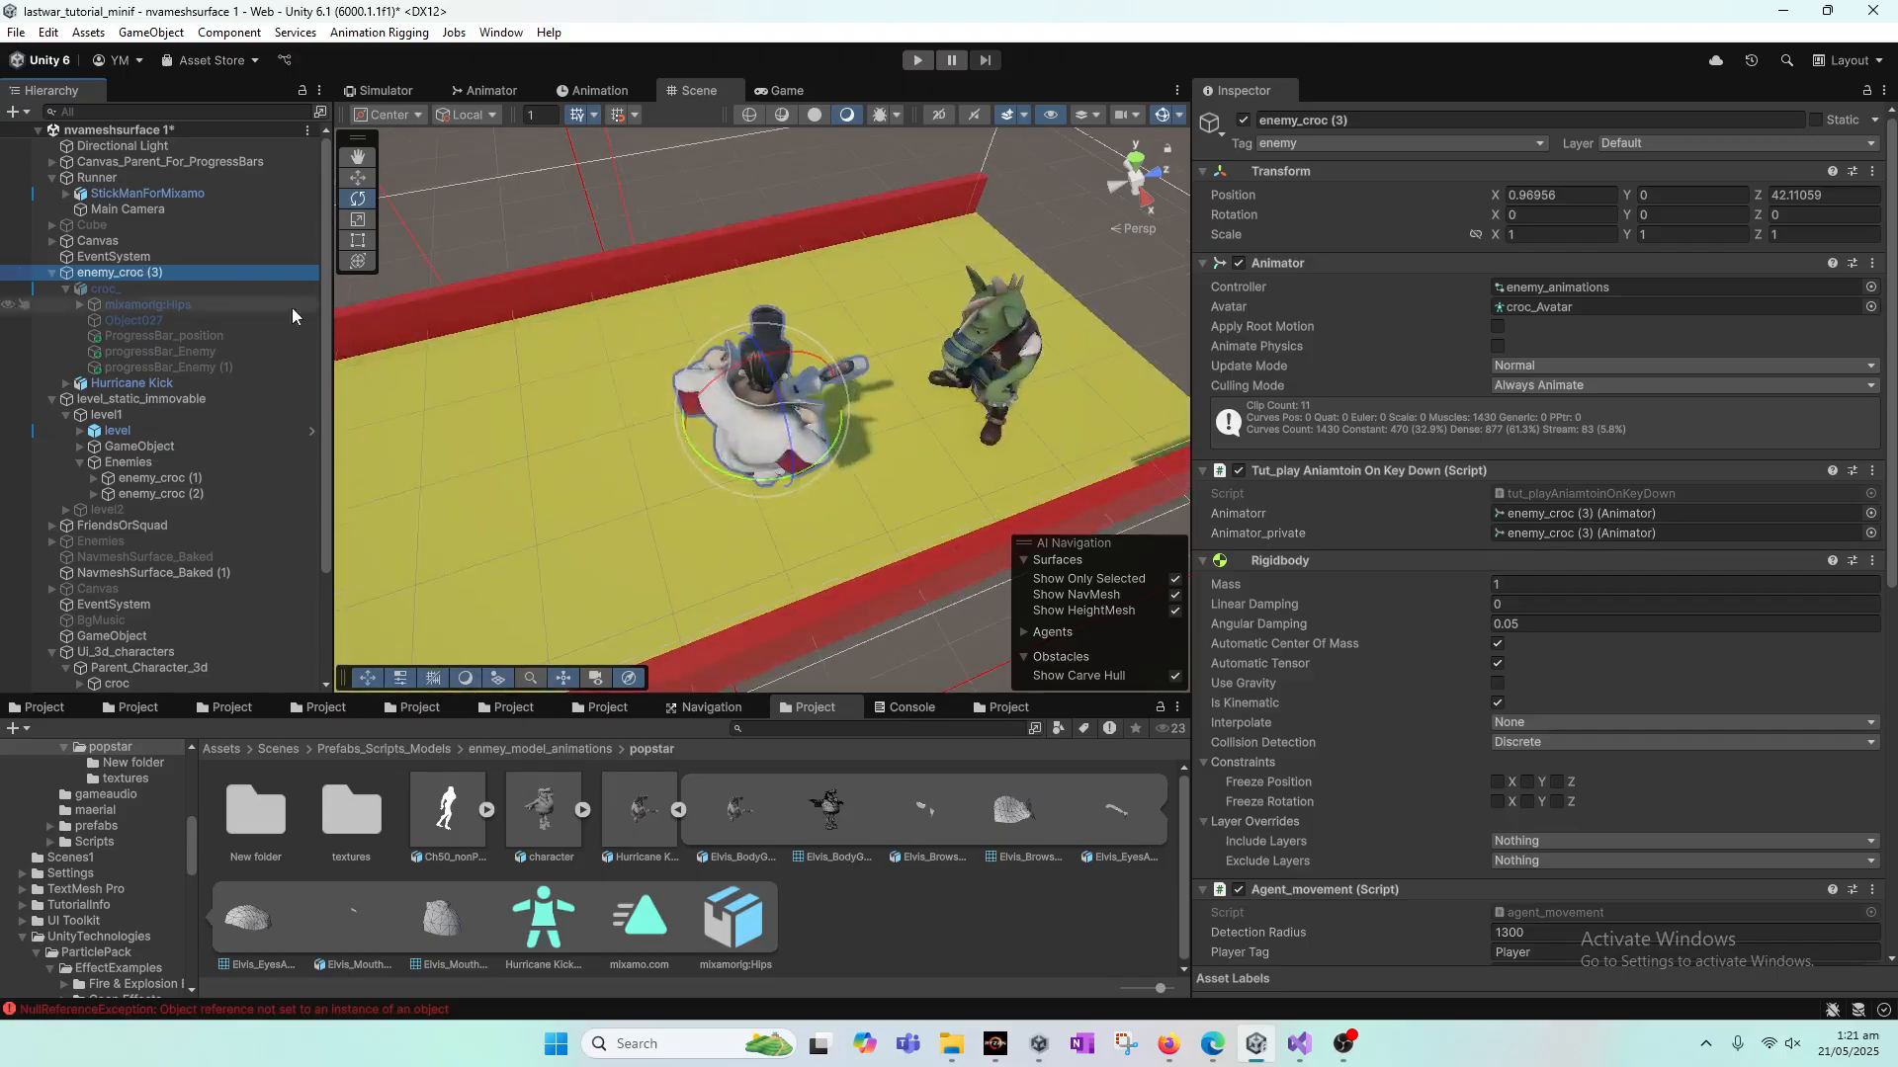
alt+drag(909, 405, 842, 430)
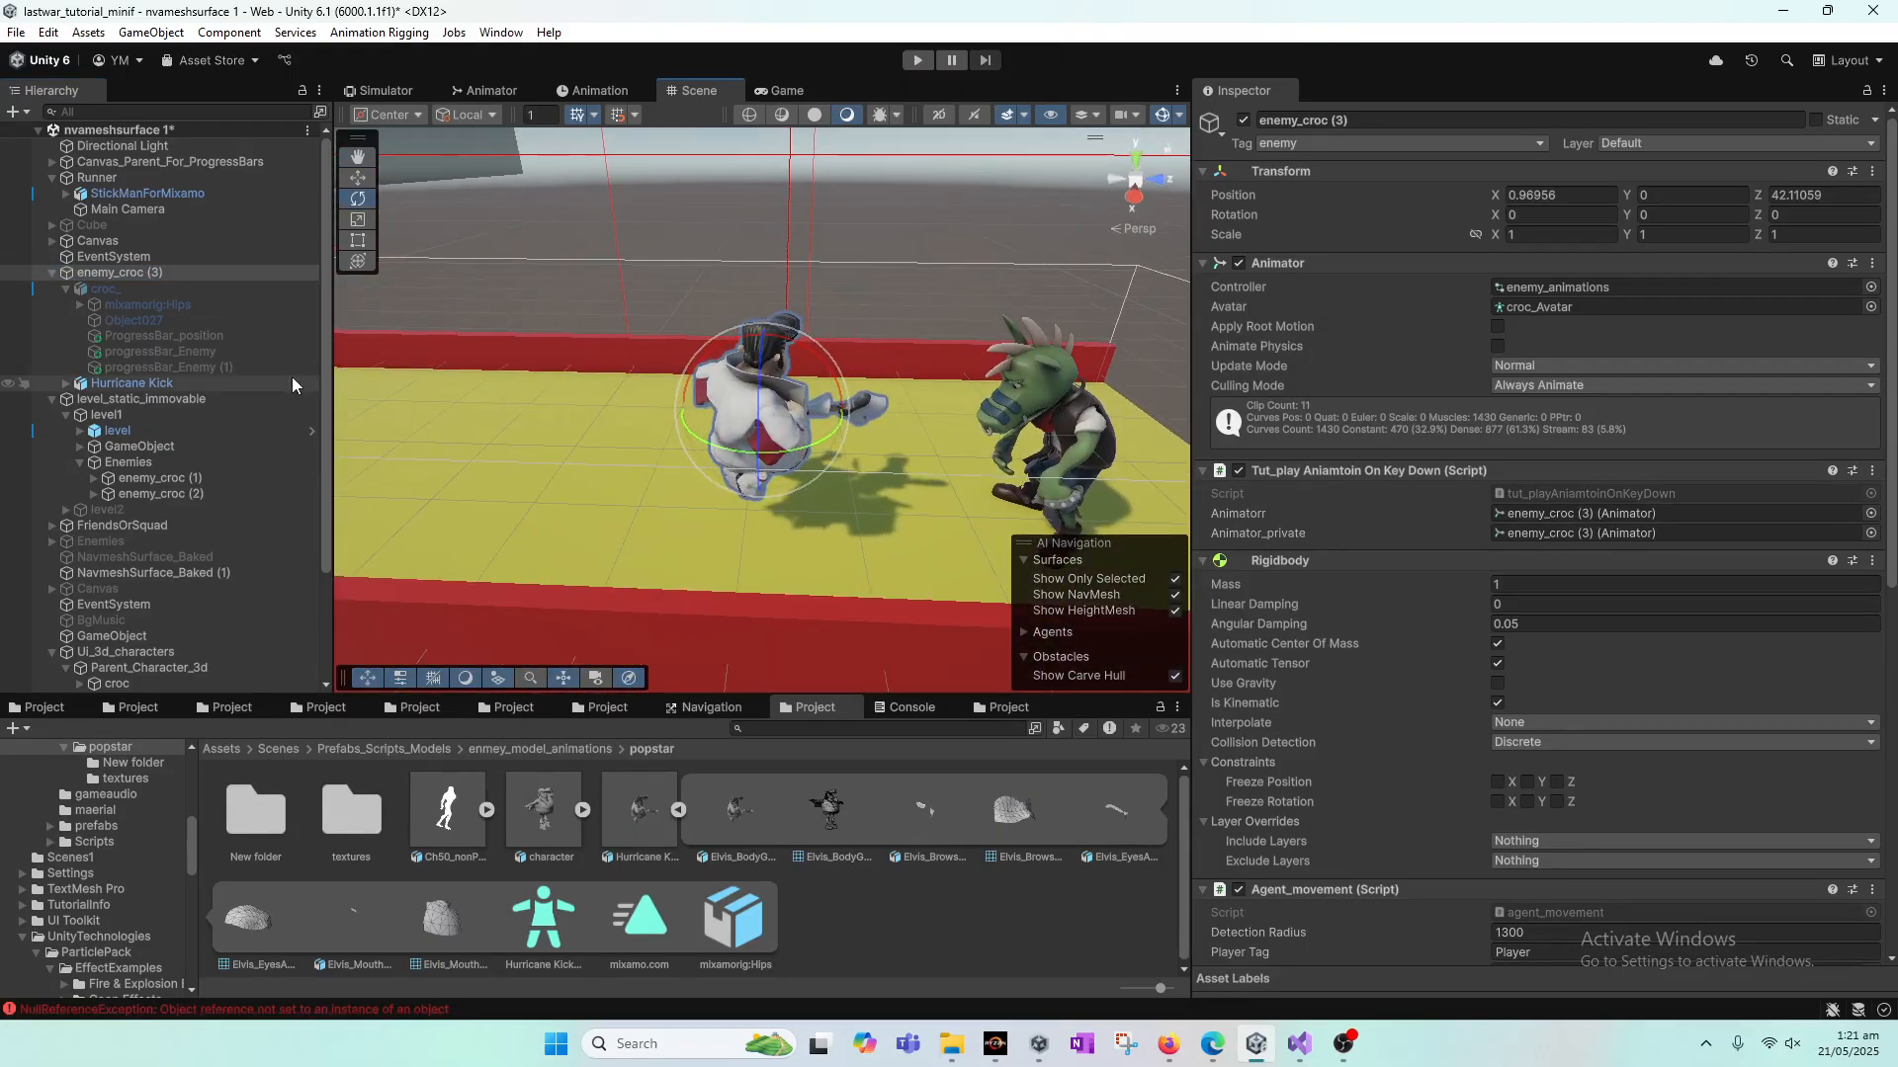
click(192, 382)
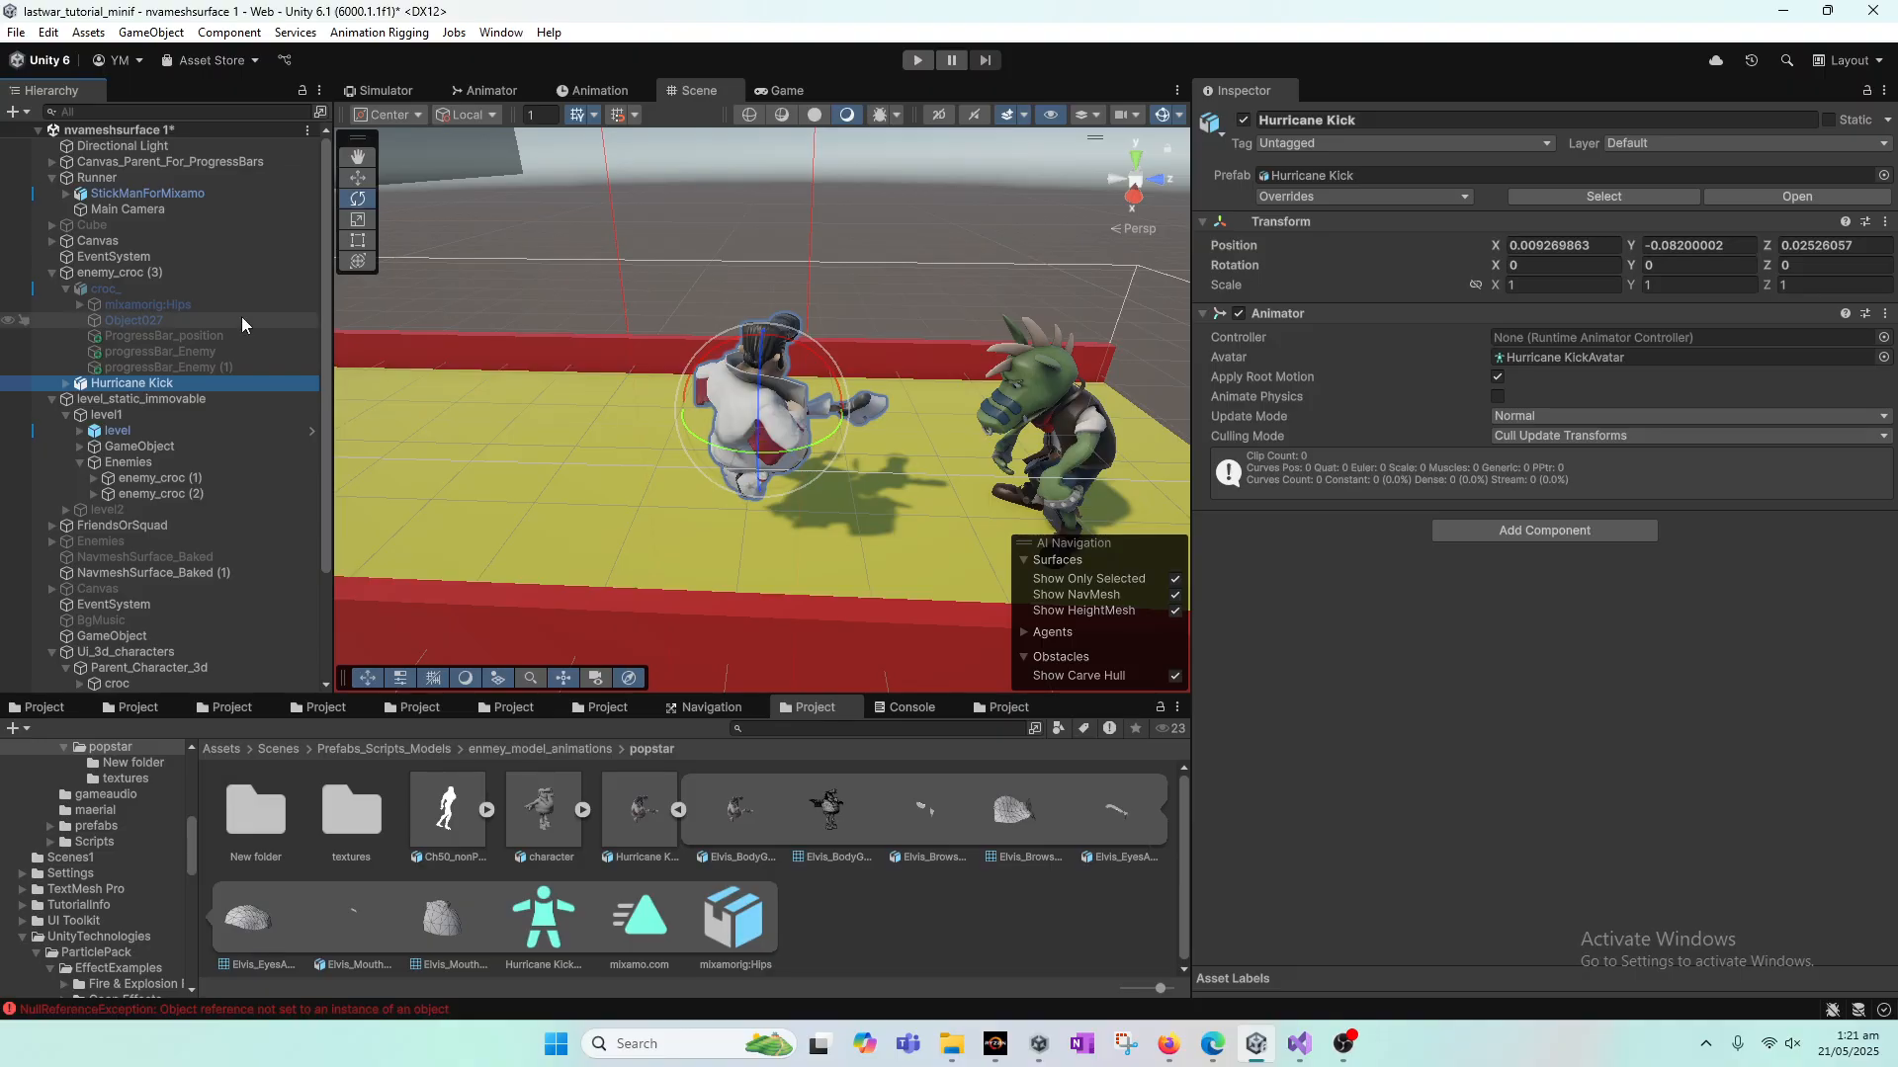
click(164, 273)
key(w)
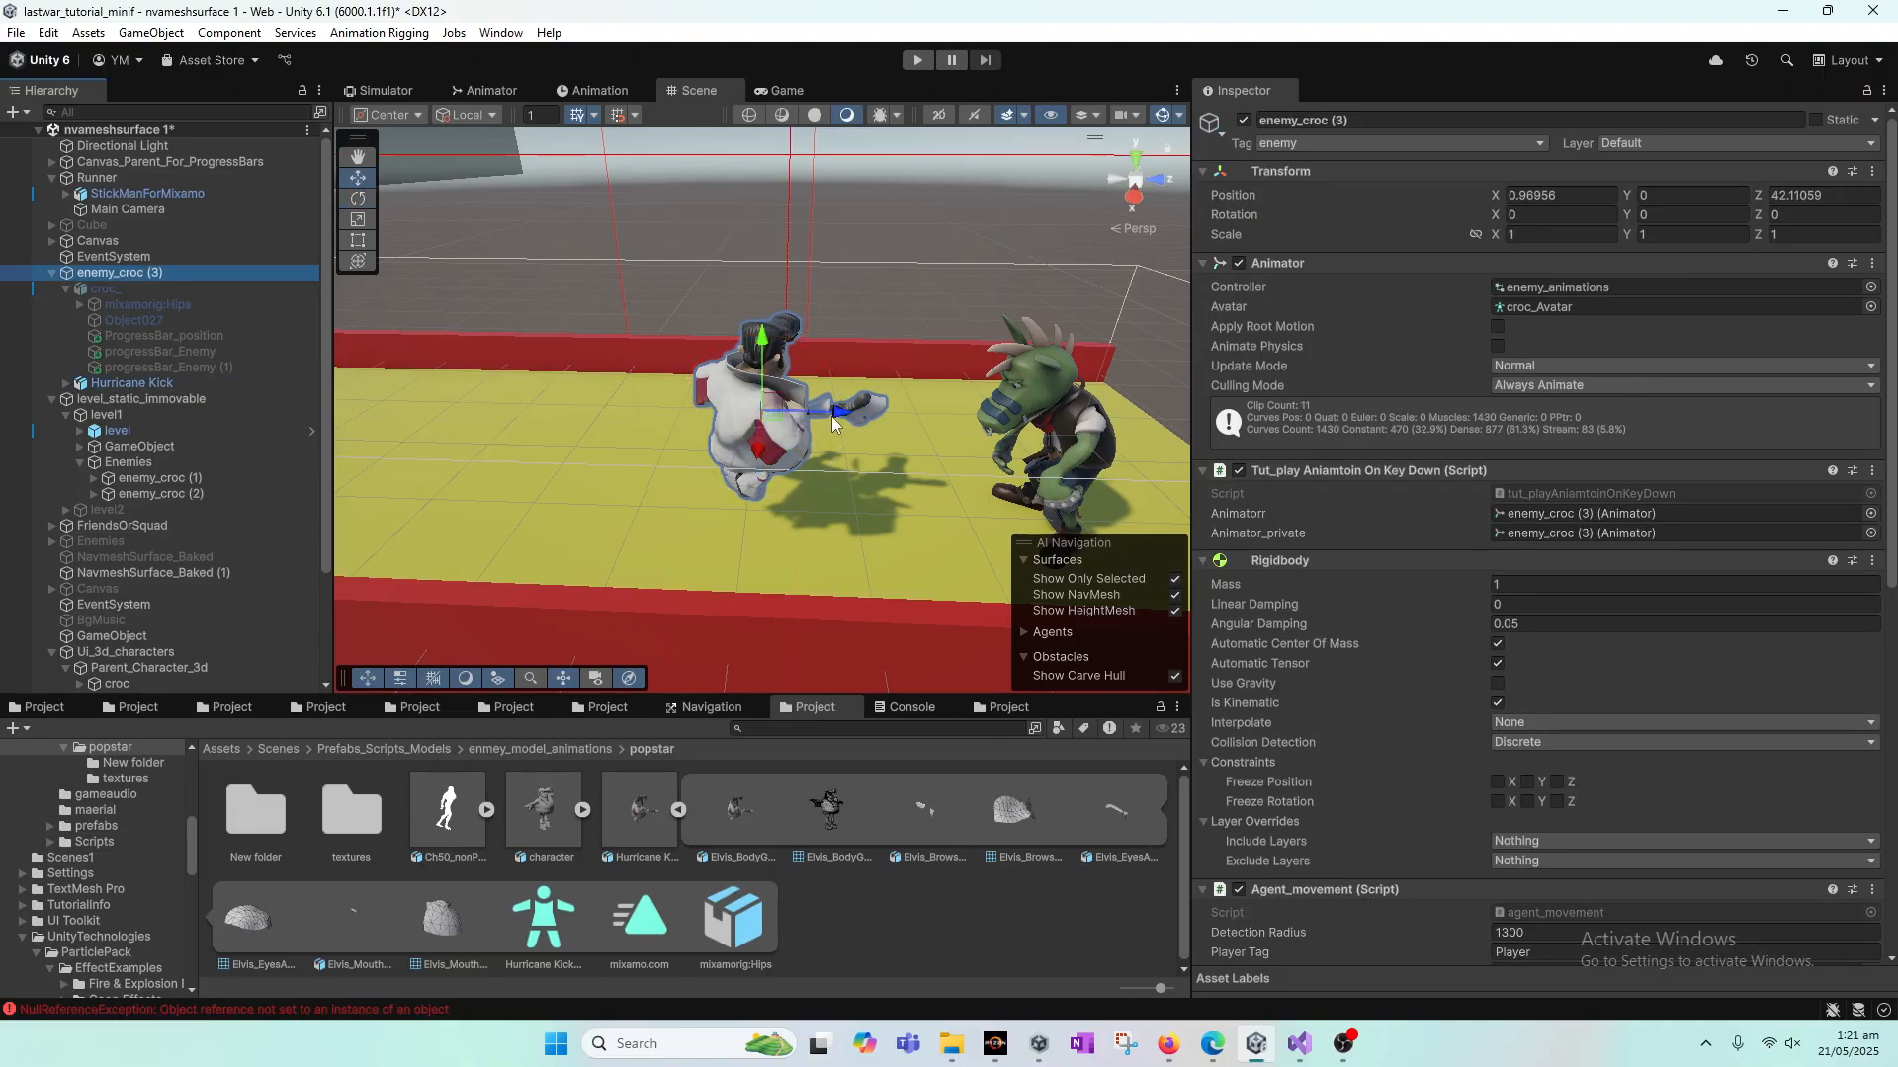
drag(832, 415, 293, 418)
key(e)
key(w)
drag(695, 346, 803, 354)
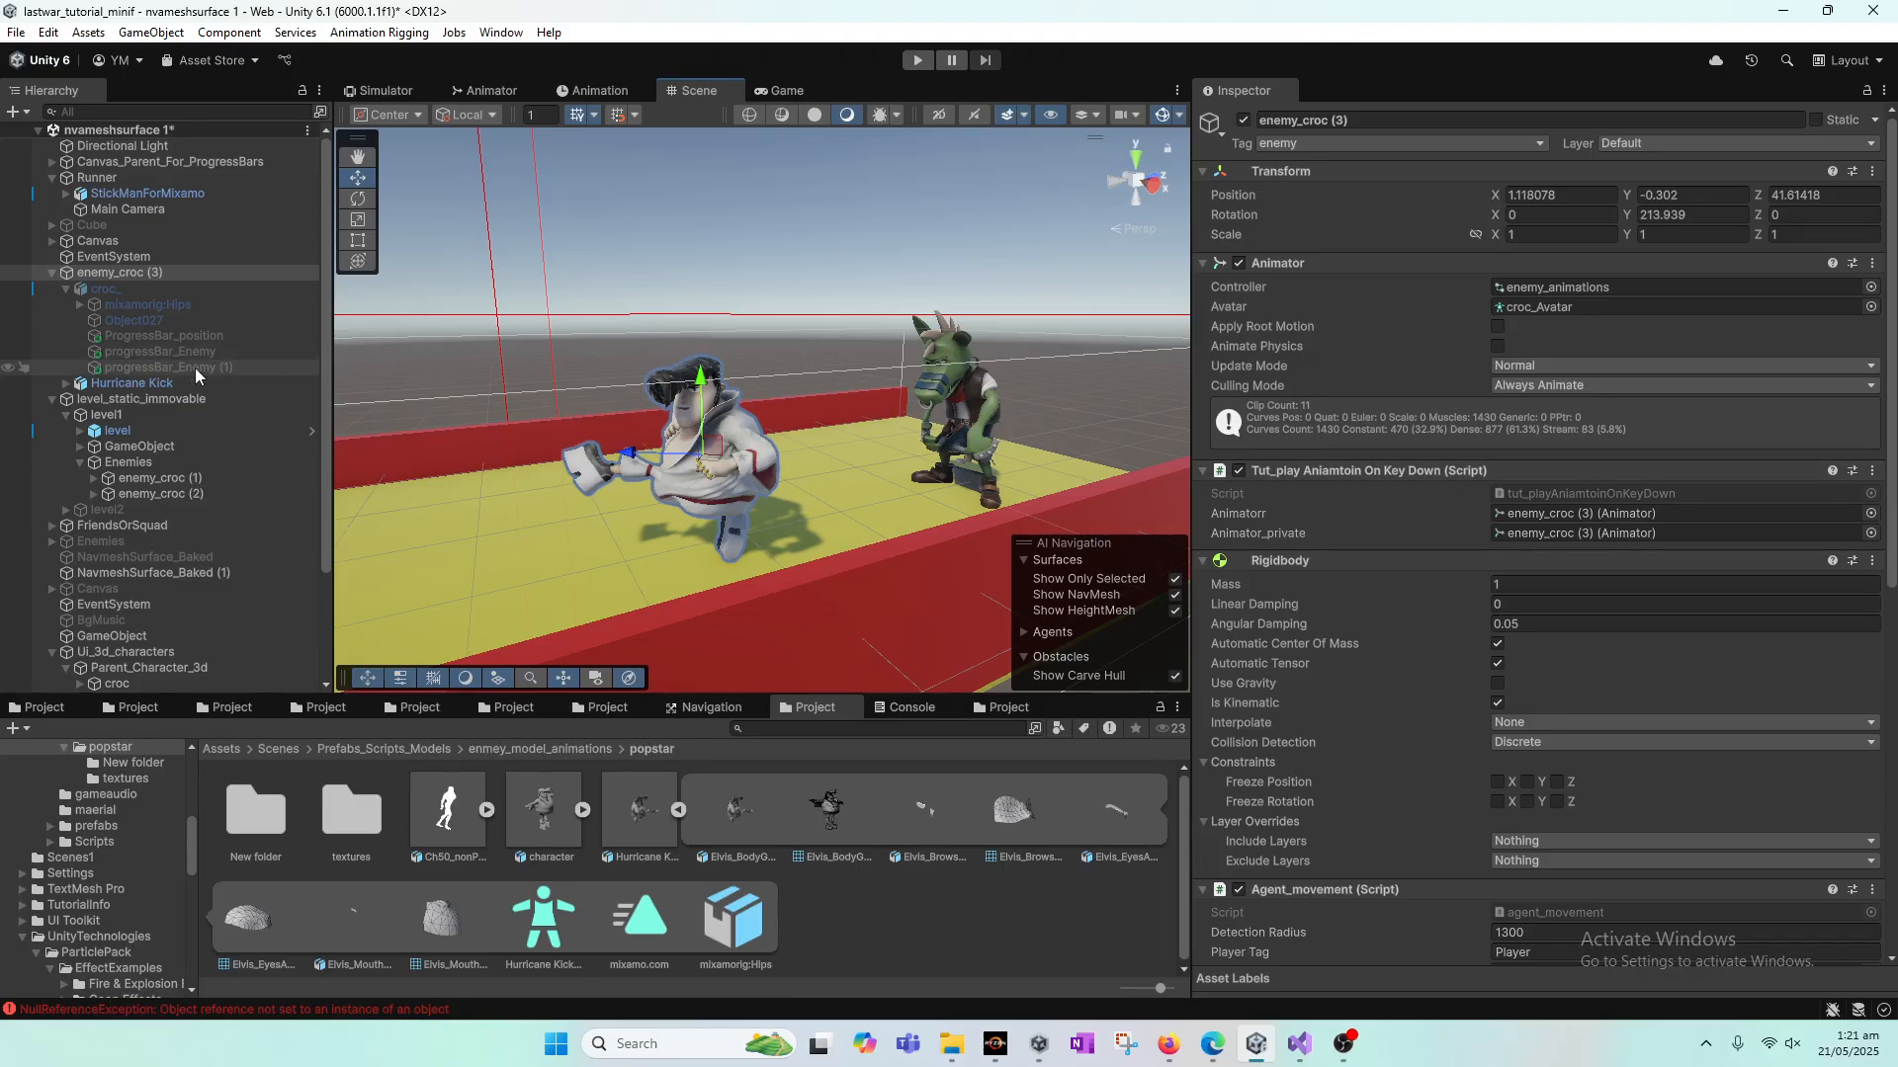
Step: Copy the Nav Mesh Agent component from the croc_ child of enemy_croc (3)
click(142, 290)
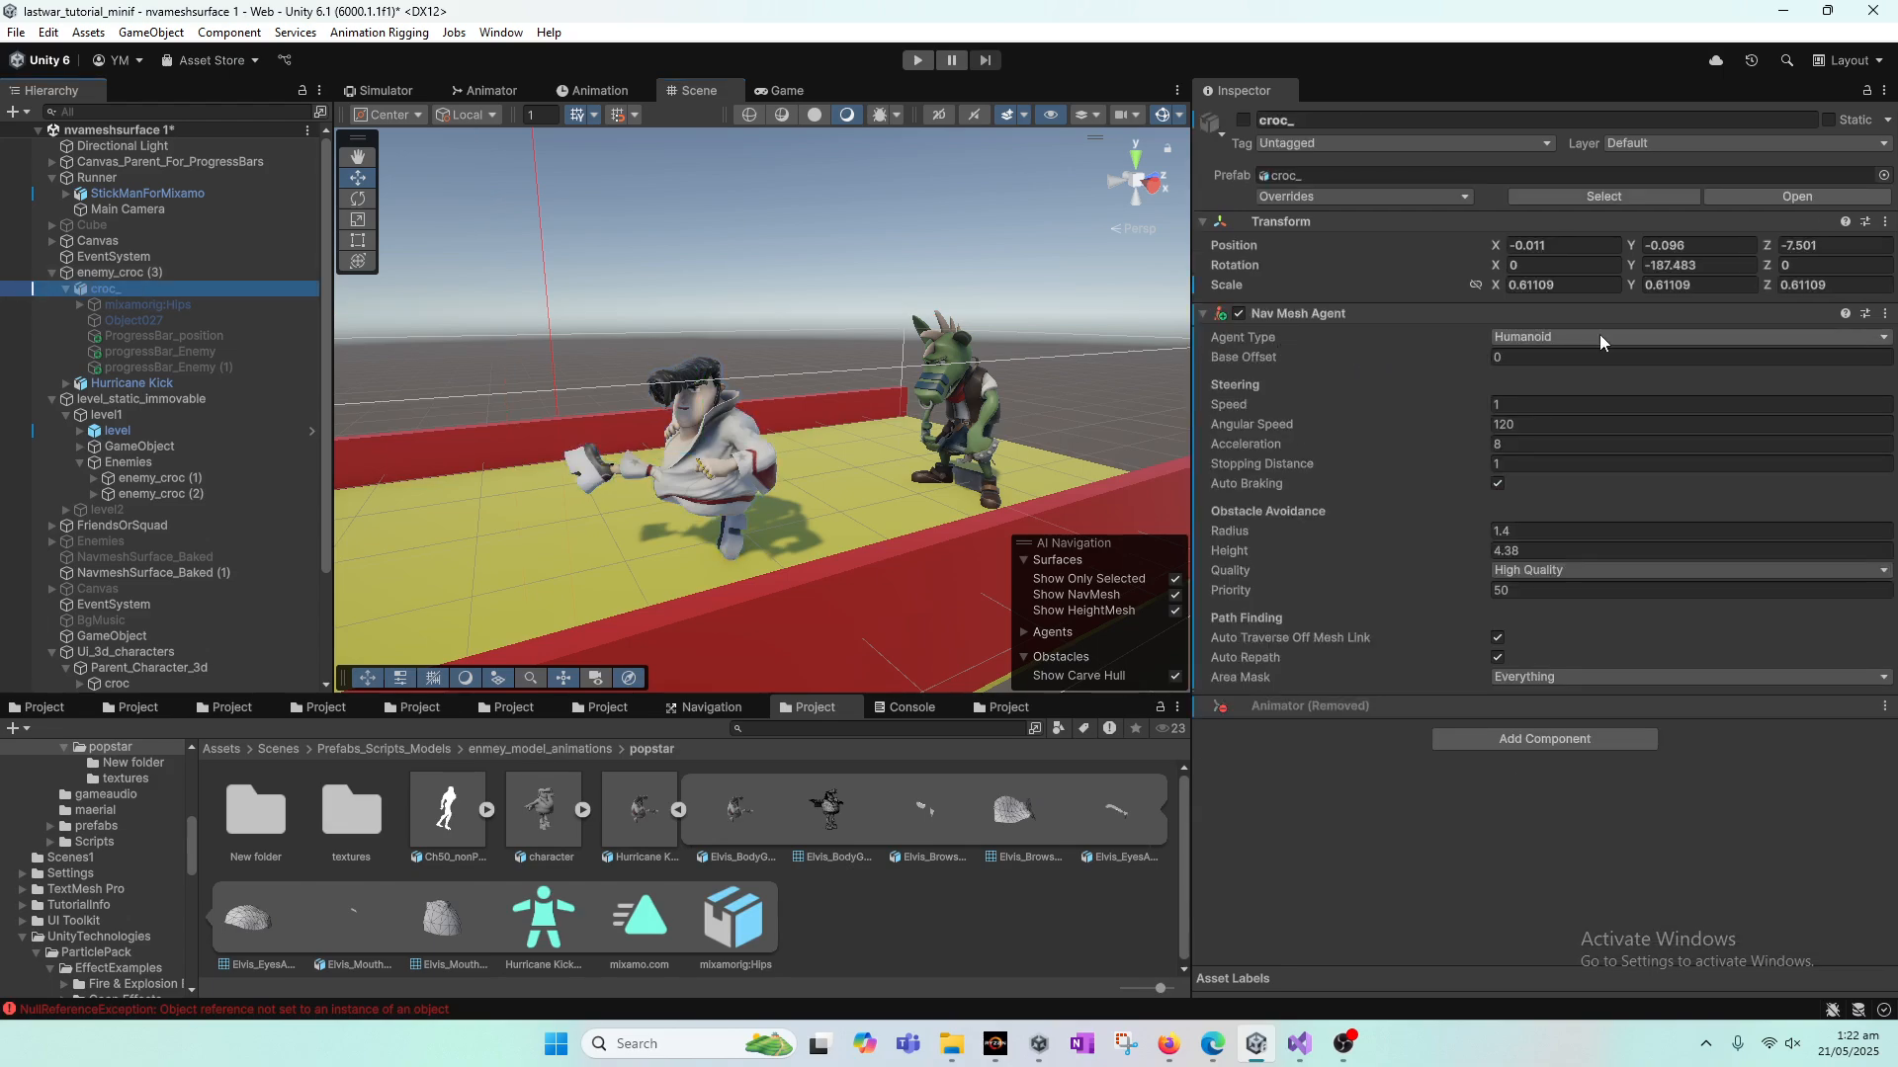
right_click(1667, 314)
click(1750, 453)
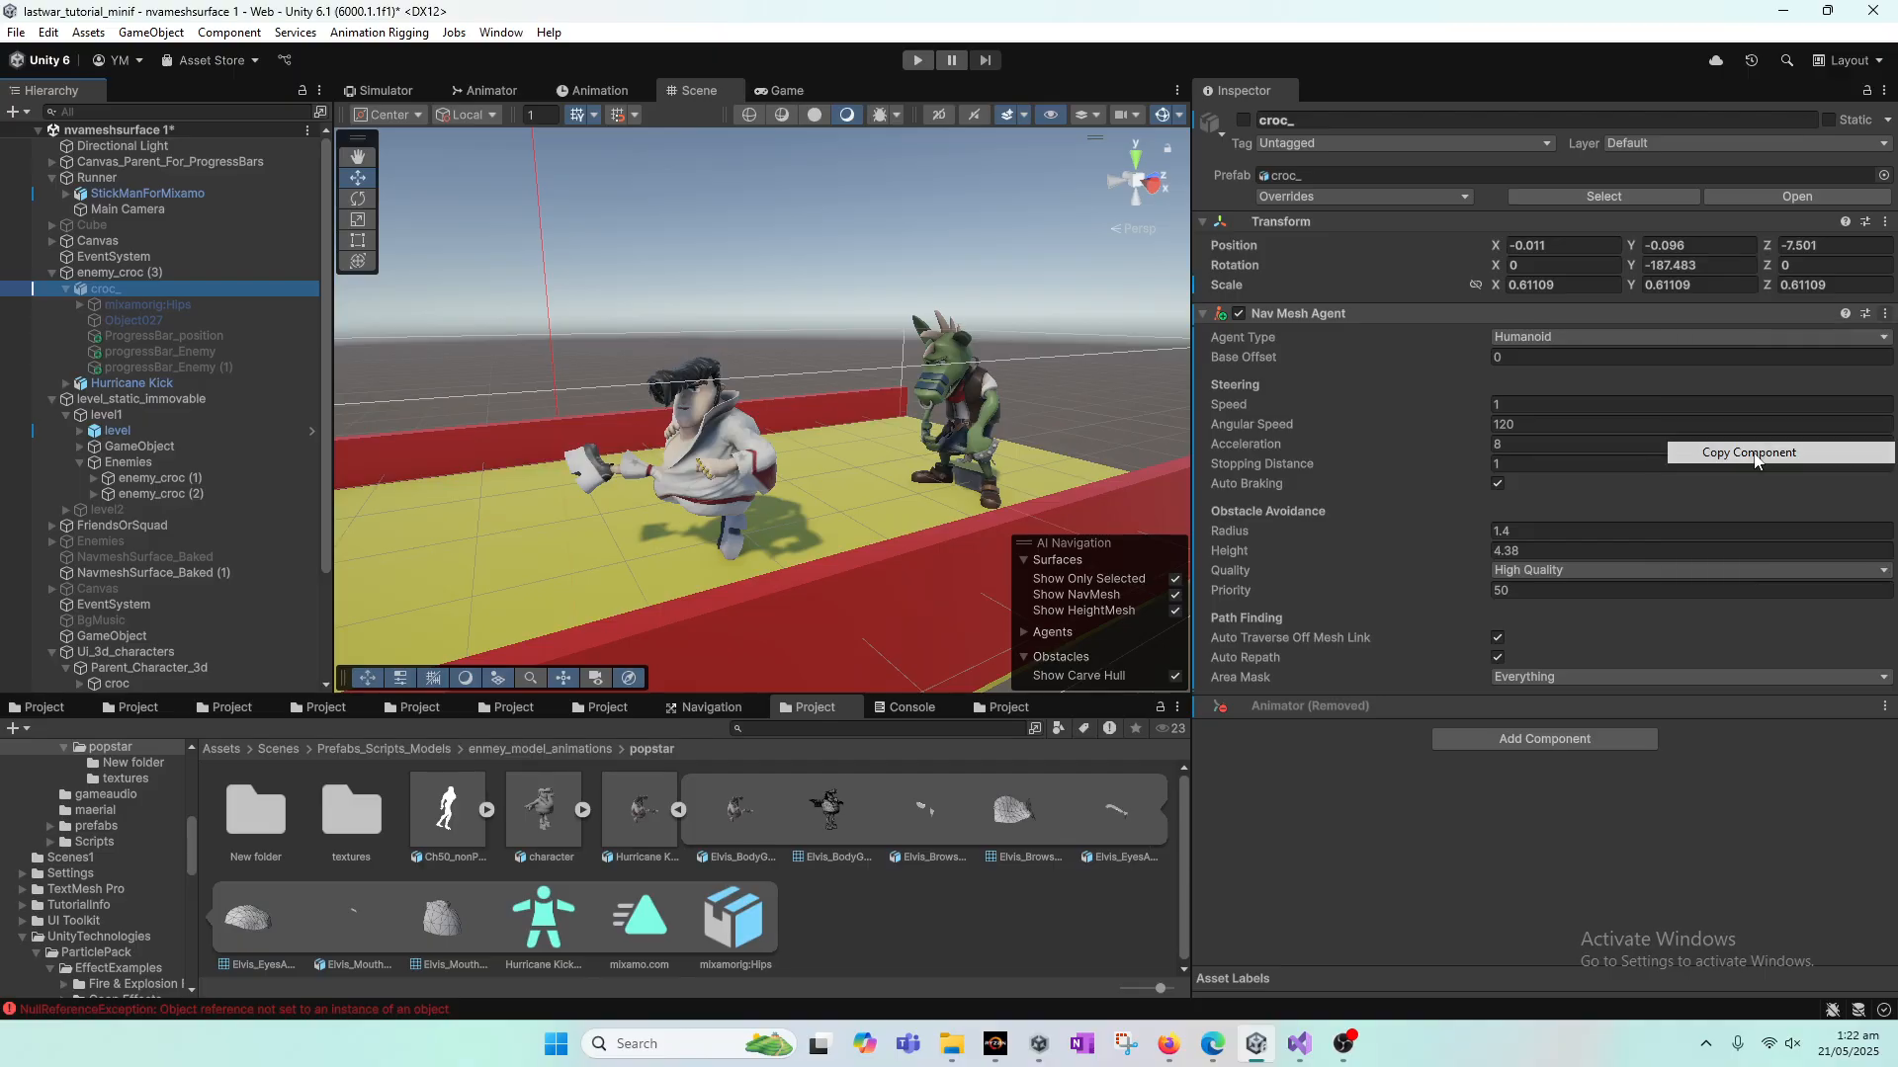
Step: Remove the Animator component from the Hurricane Kick object
click(180, 381)
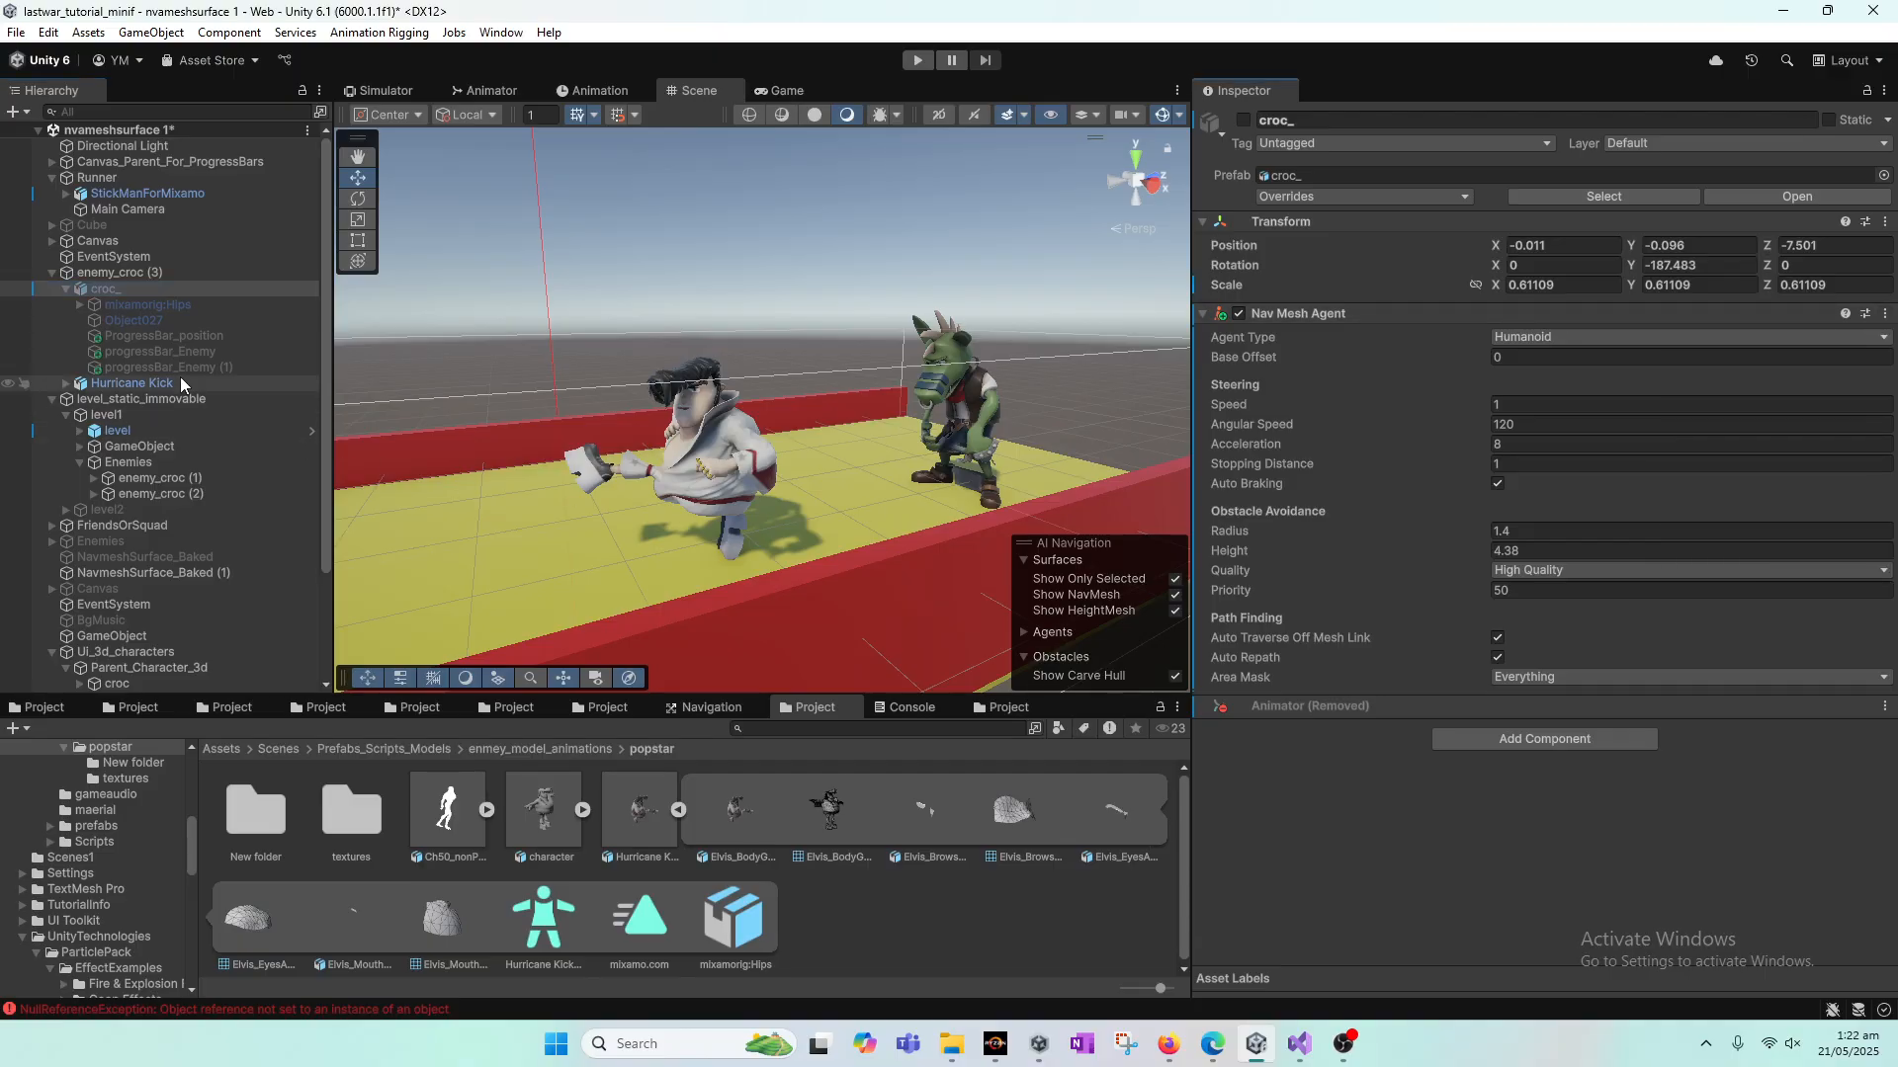
click(1894, 317)
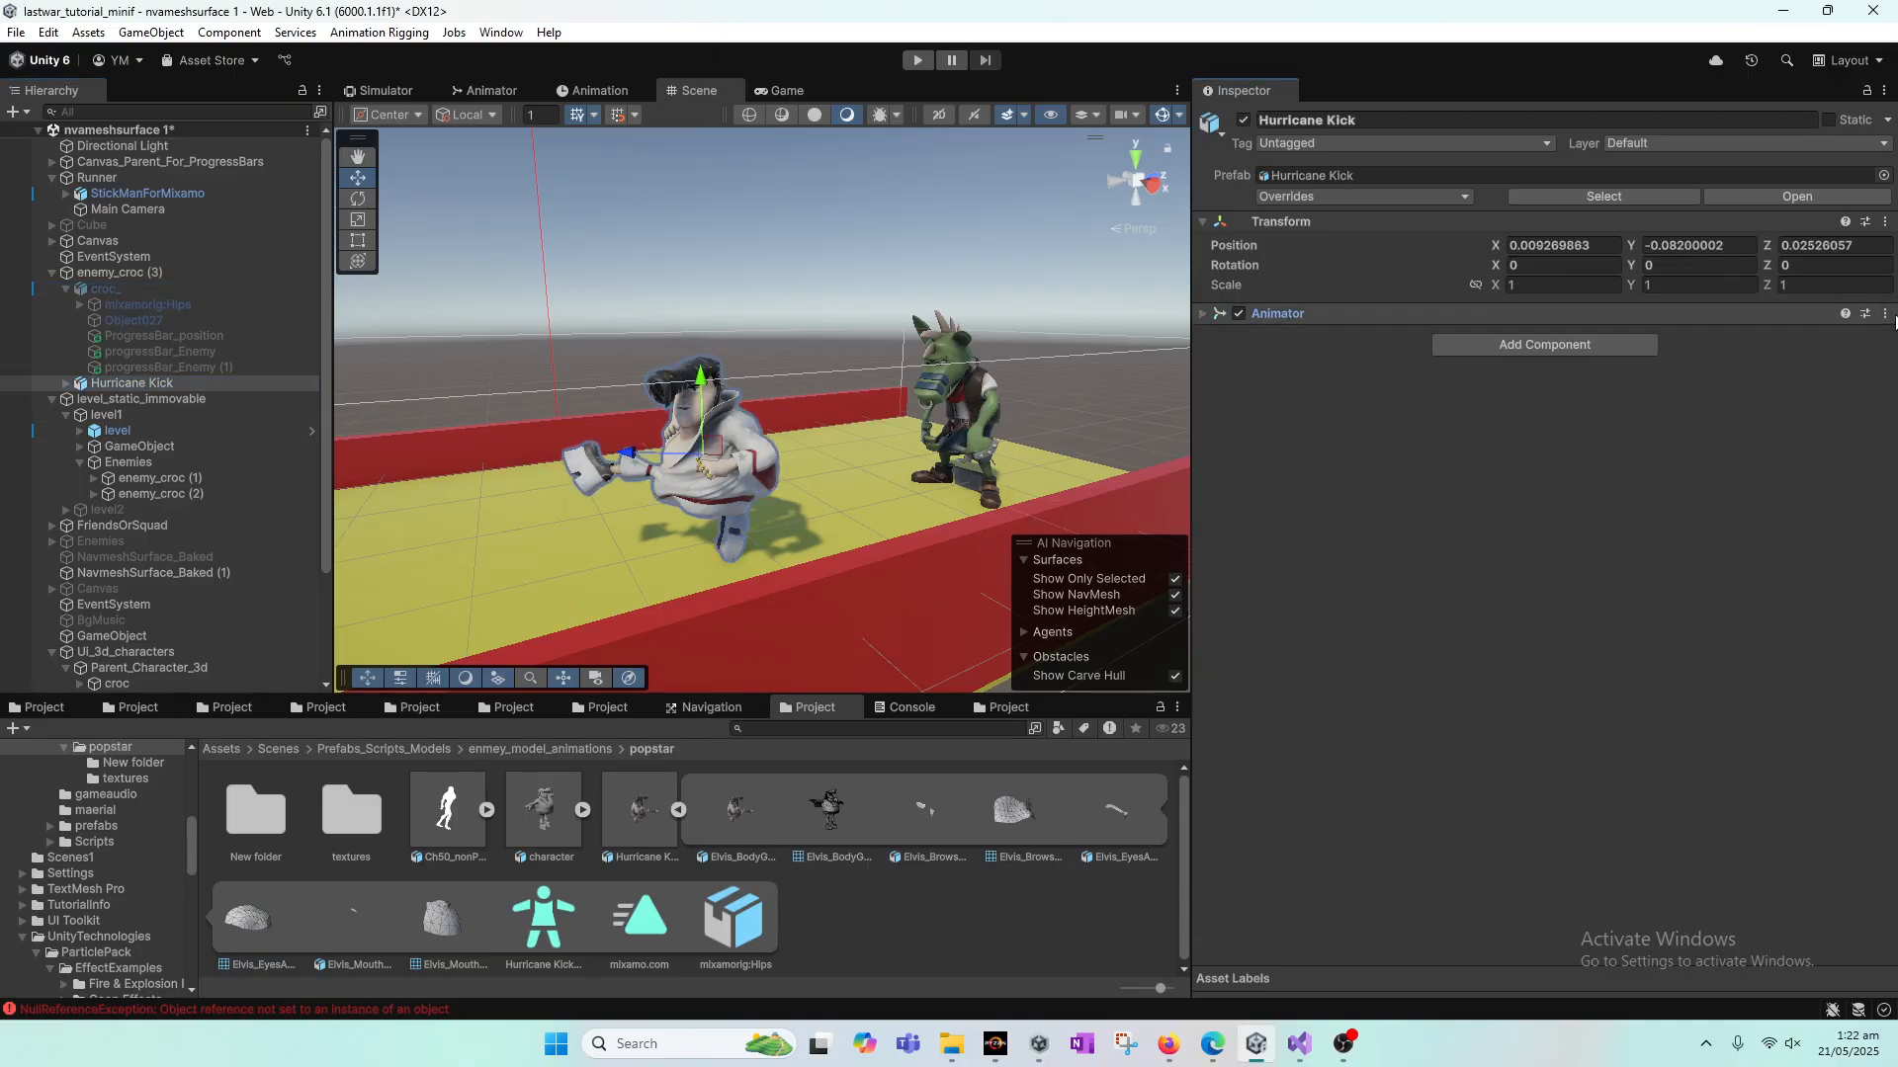
click(1214, 314)
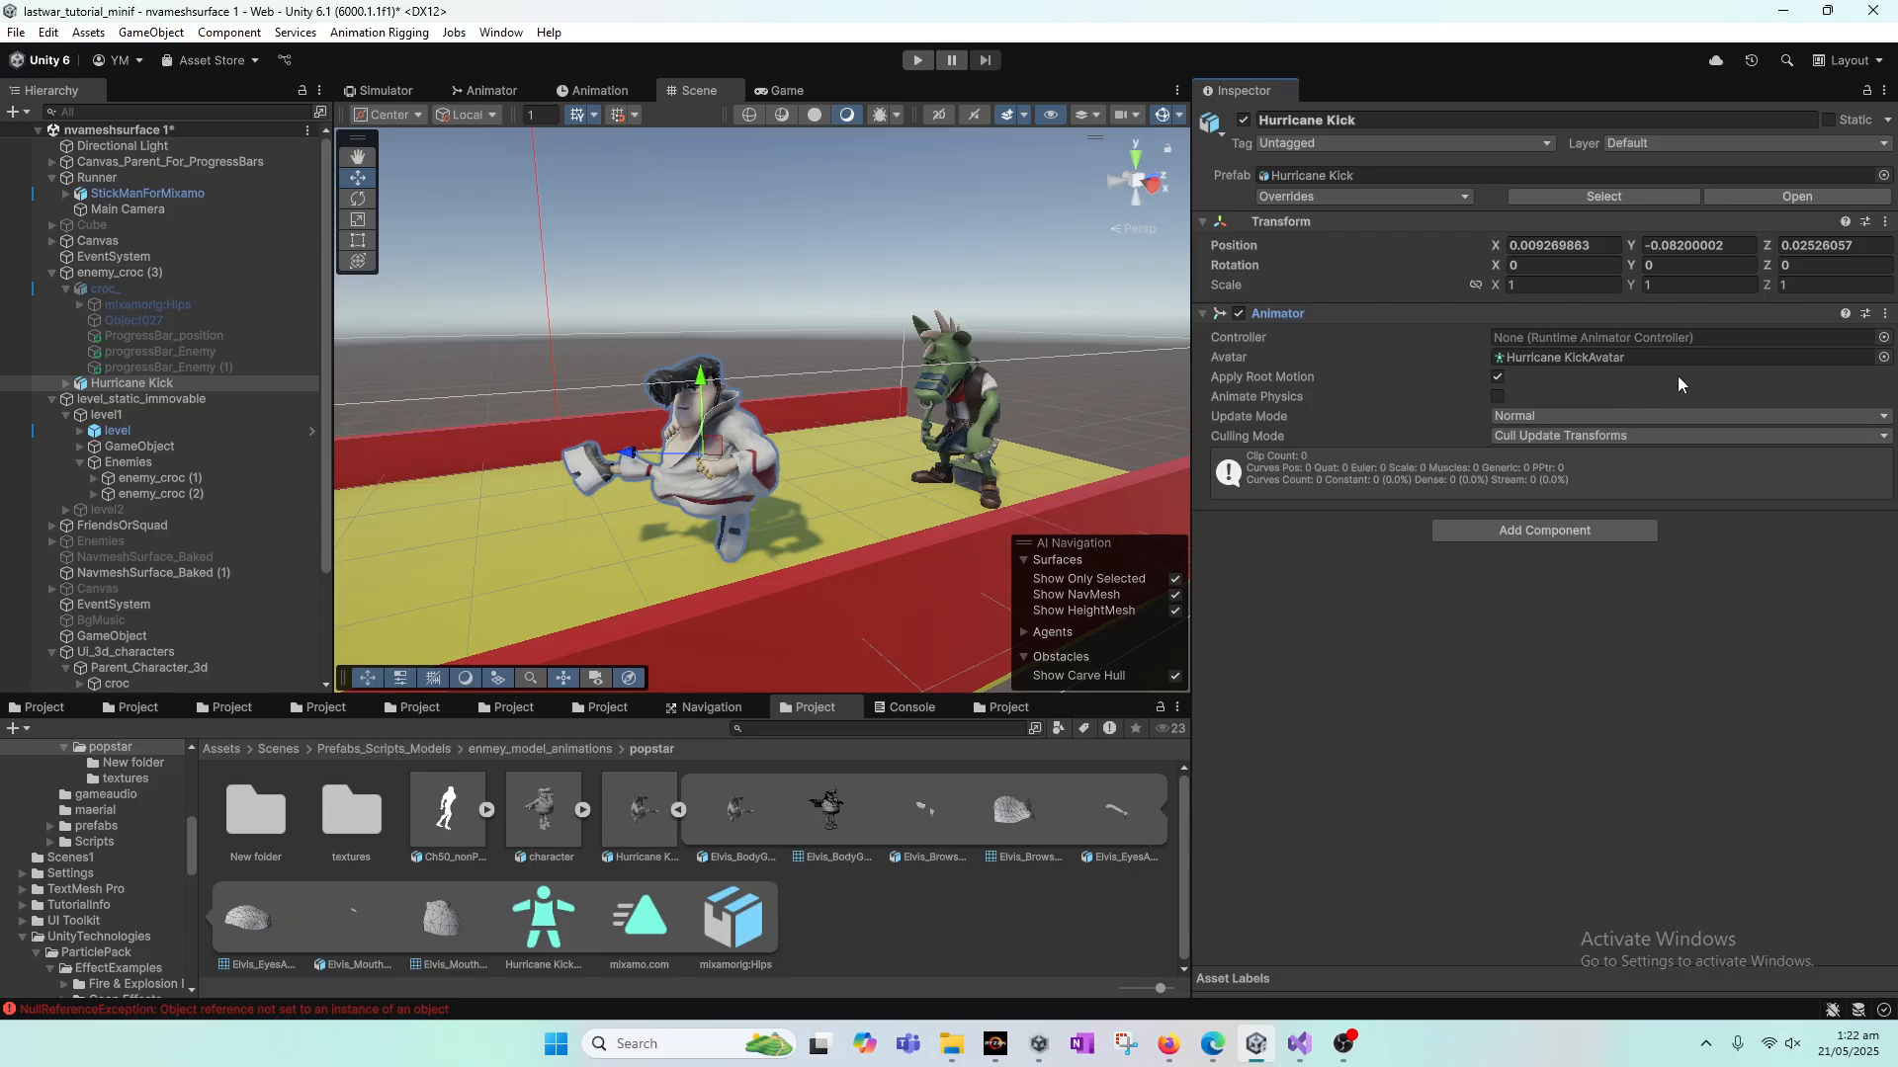
click(1885, 313)
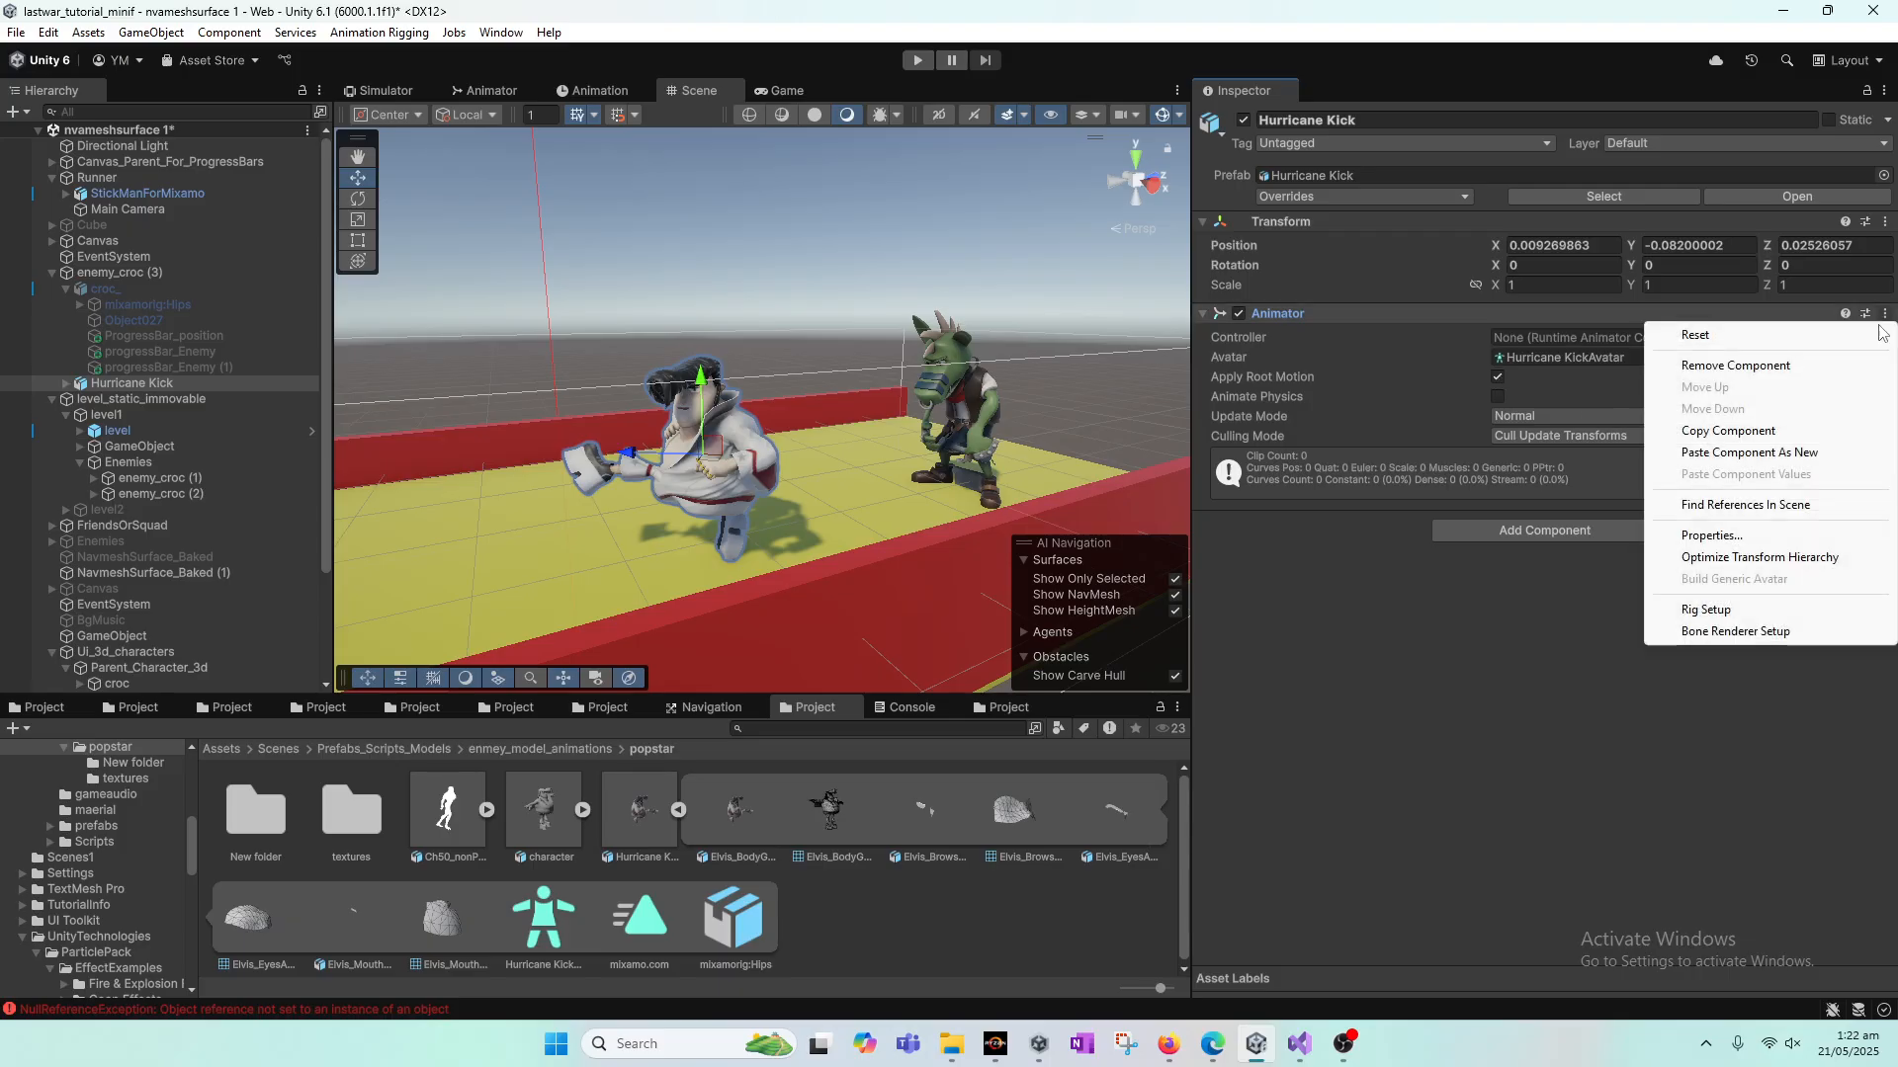
click(1784, 372)
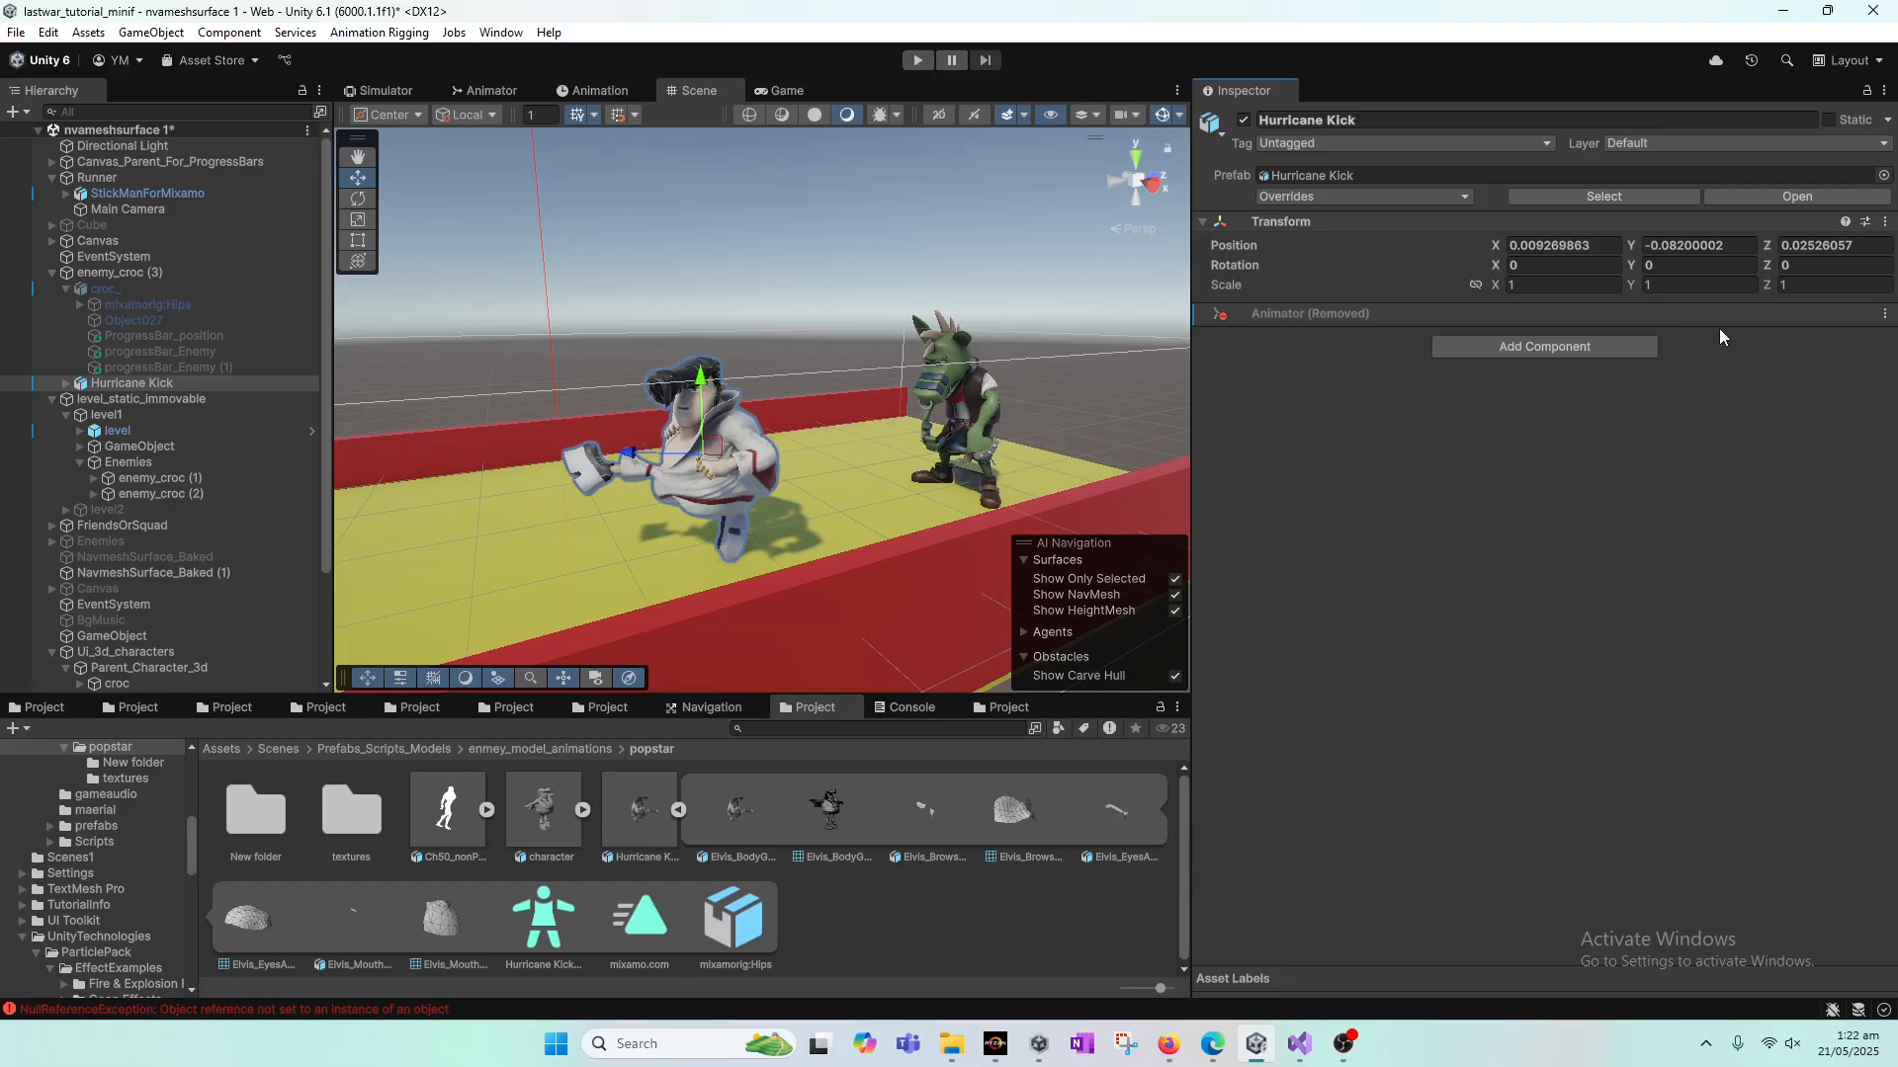
Step: Paste the copied Nav Mesh Agent onto Hurricane Kick as a new component
click(1883, 223)
mouse_move(1755, 409)
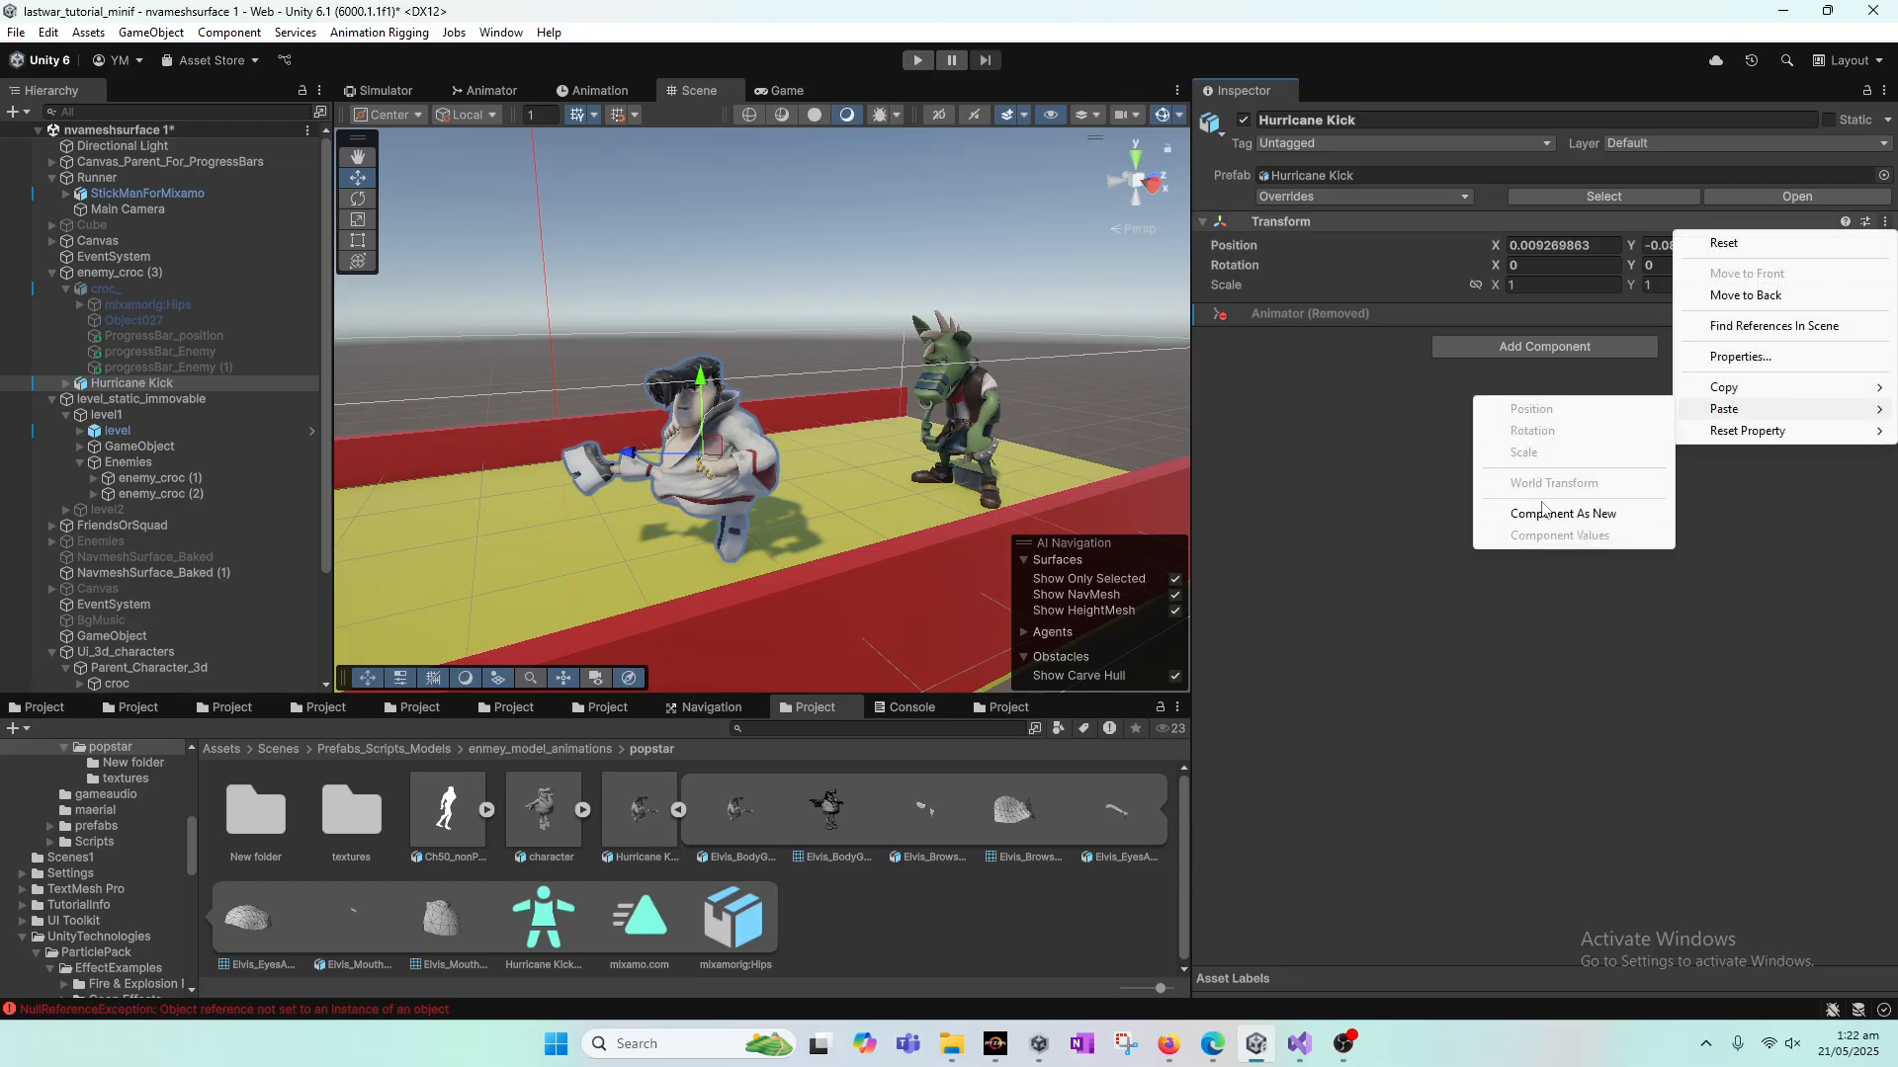
click(1563, 513)
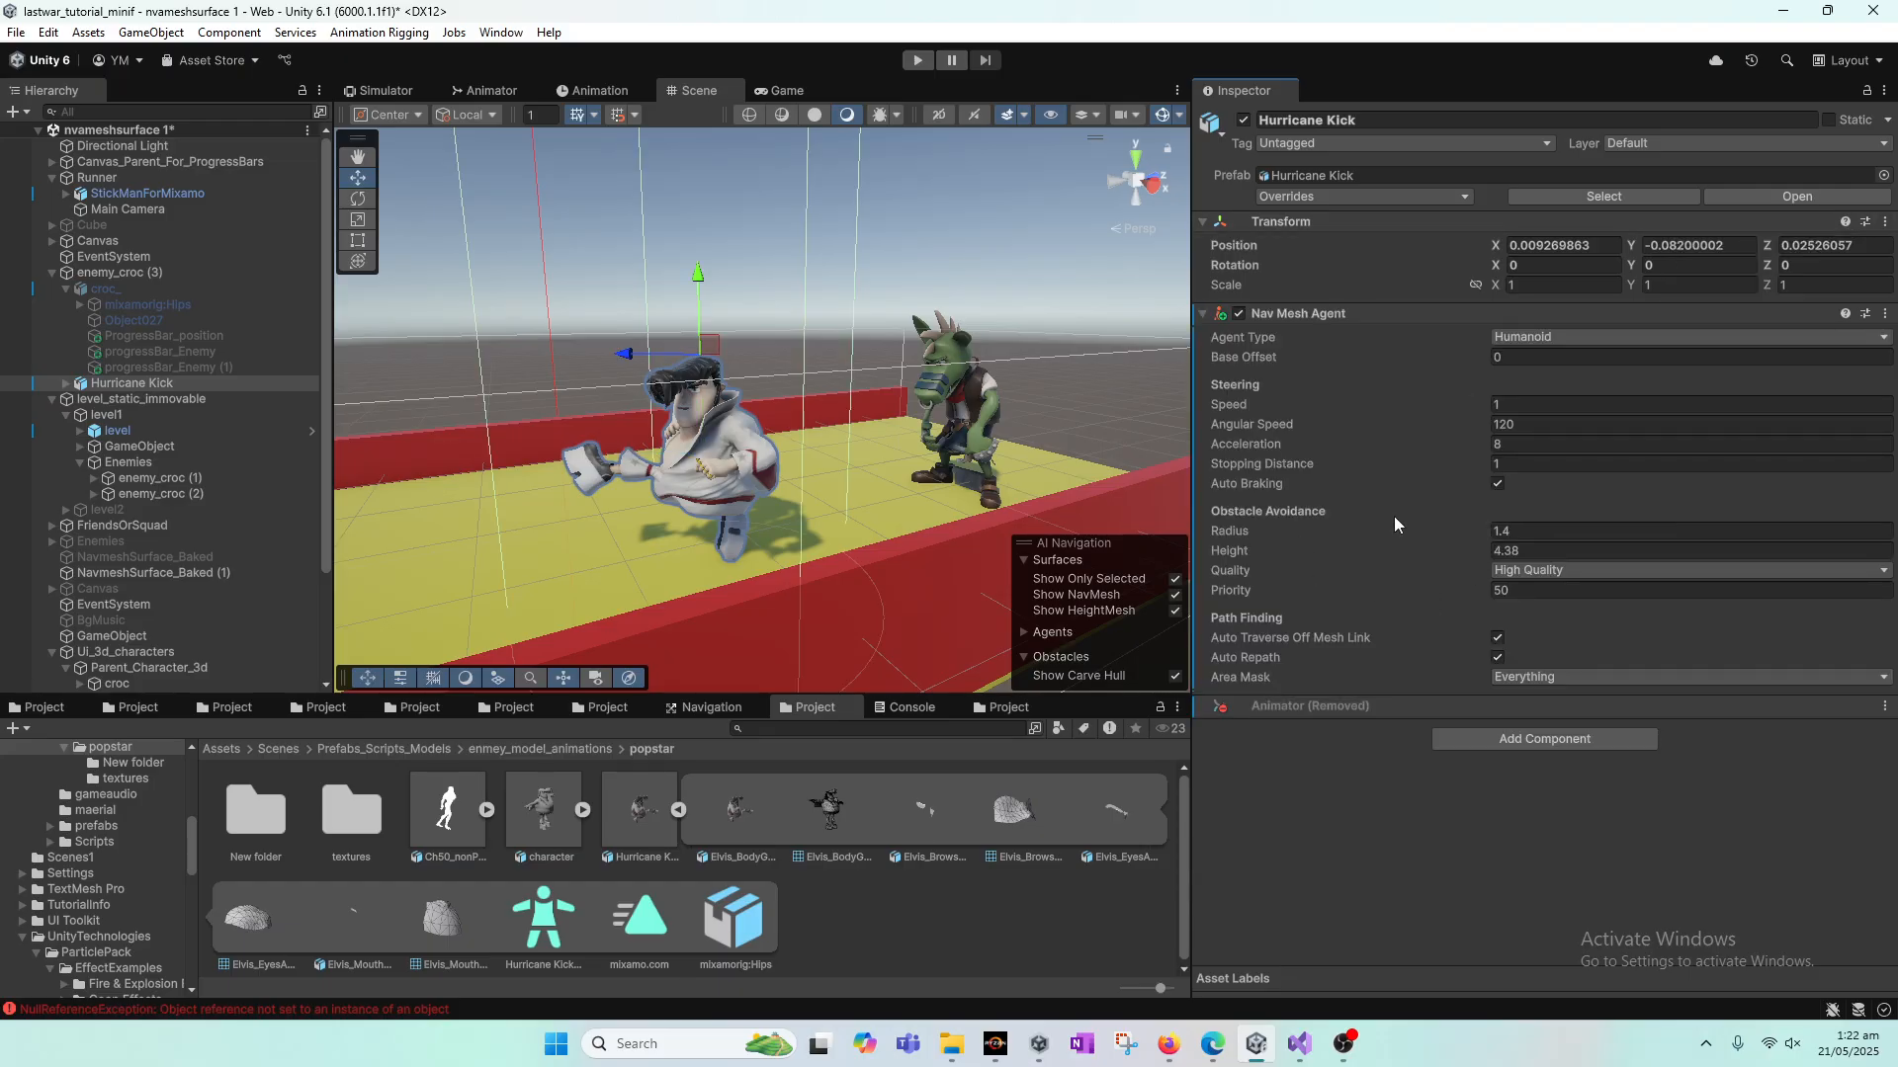
Step: Set Hurricane Kick's Nav Mesh Agent to radius 0.56, height 1.5 and Low Quality obstacle avoidance
scroll(776, 485, down, 5)
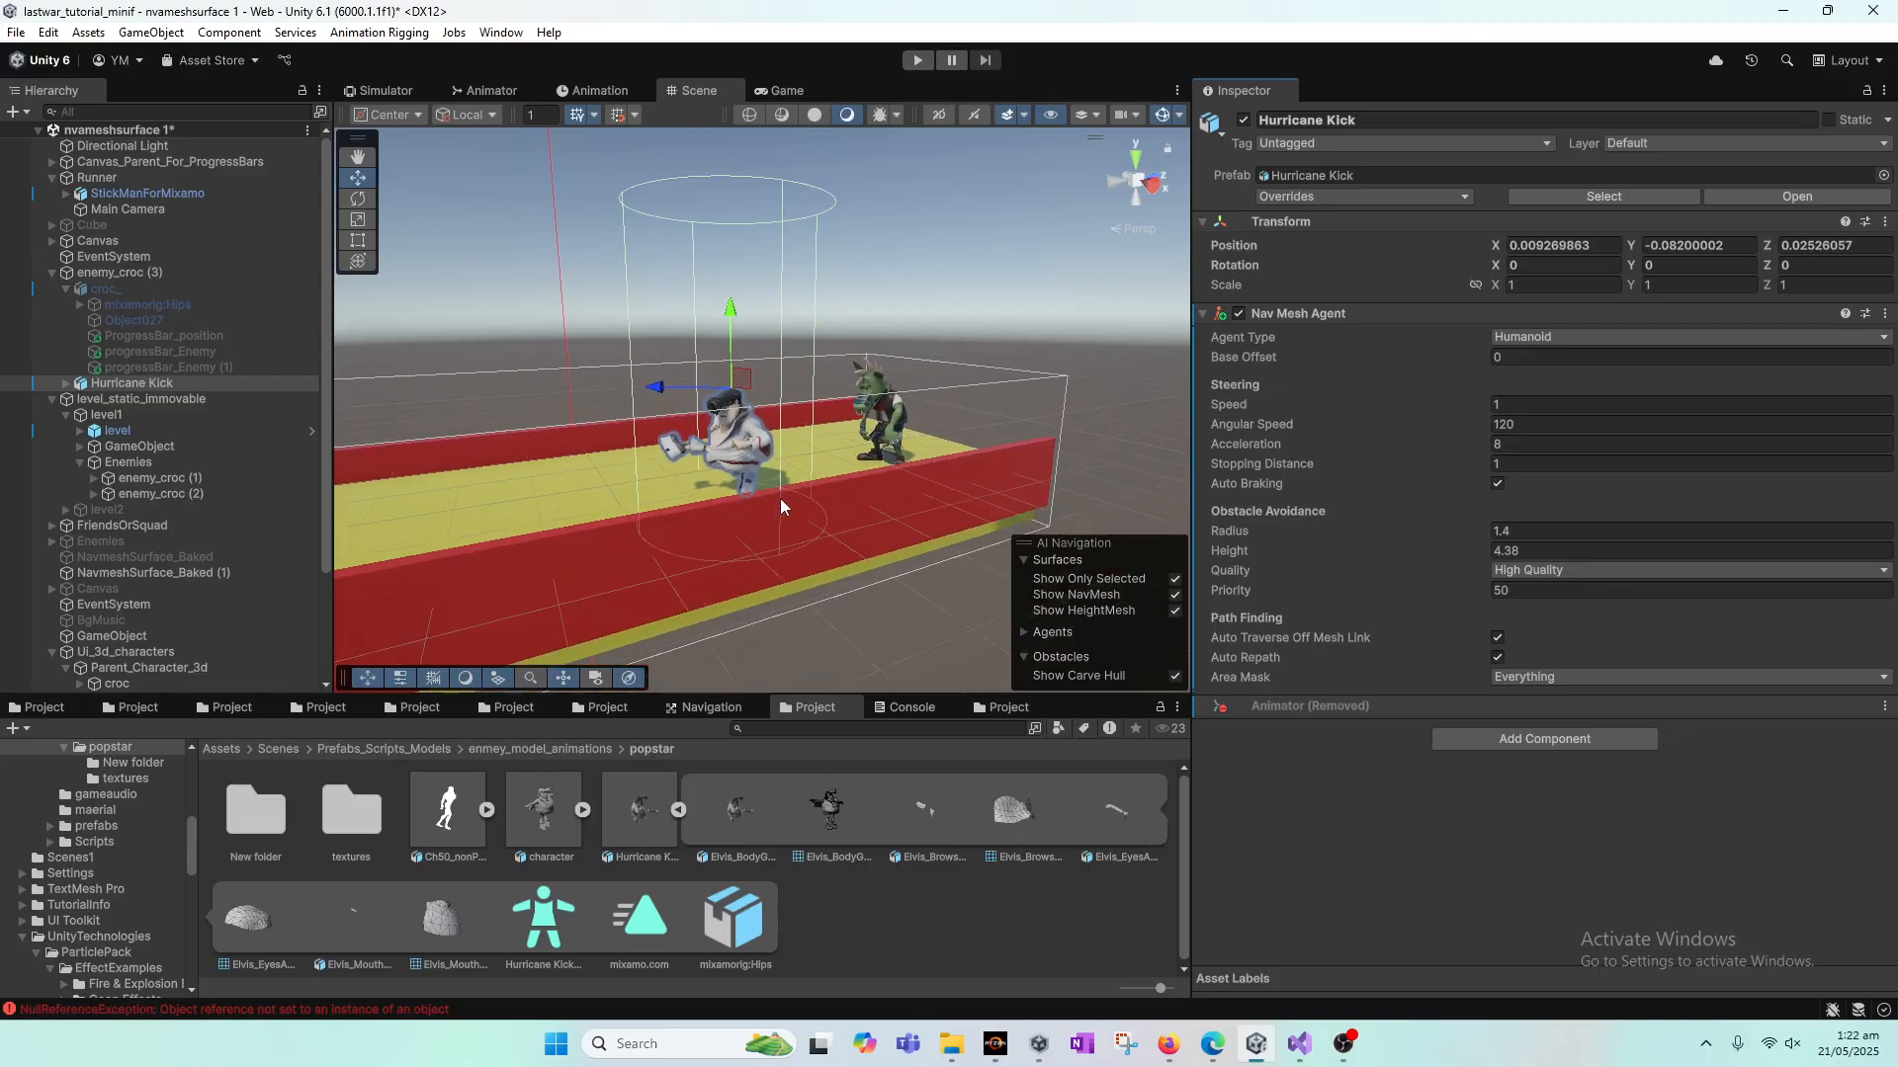
alt+drag(710, 456, 743, 539)
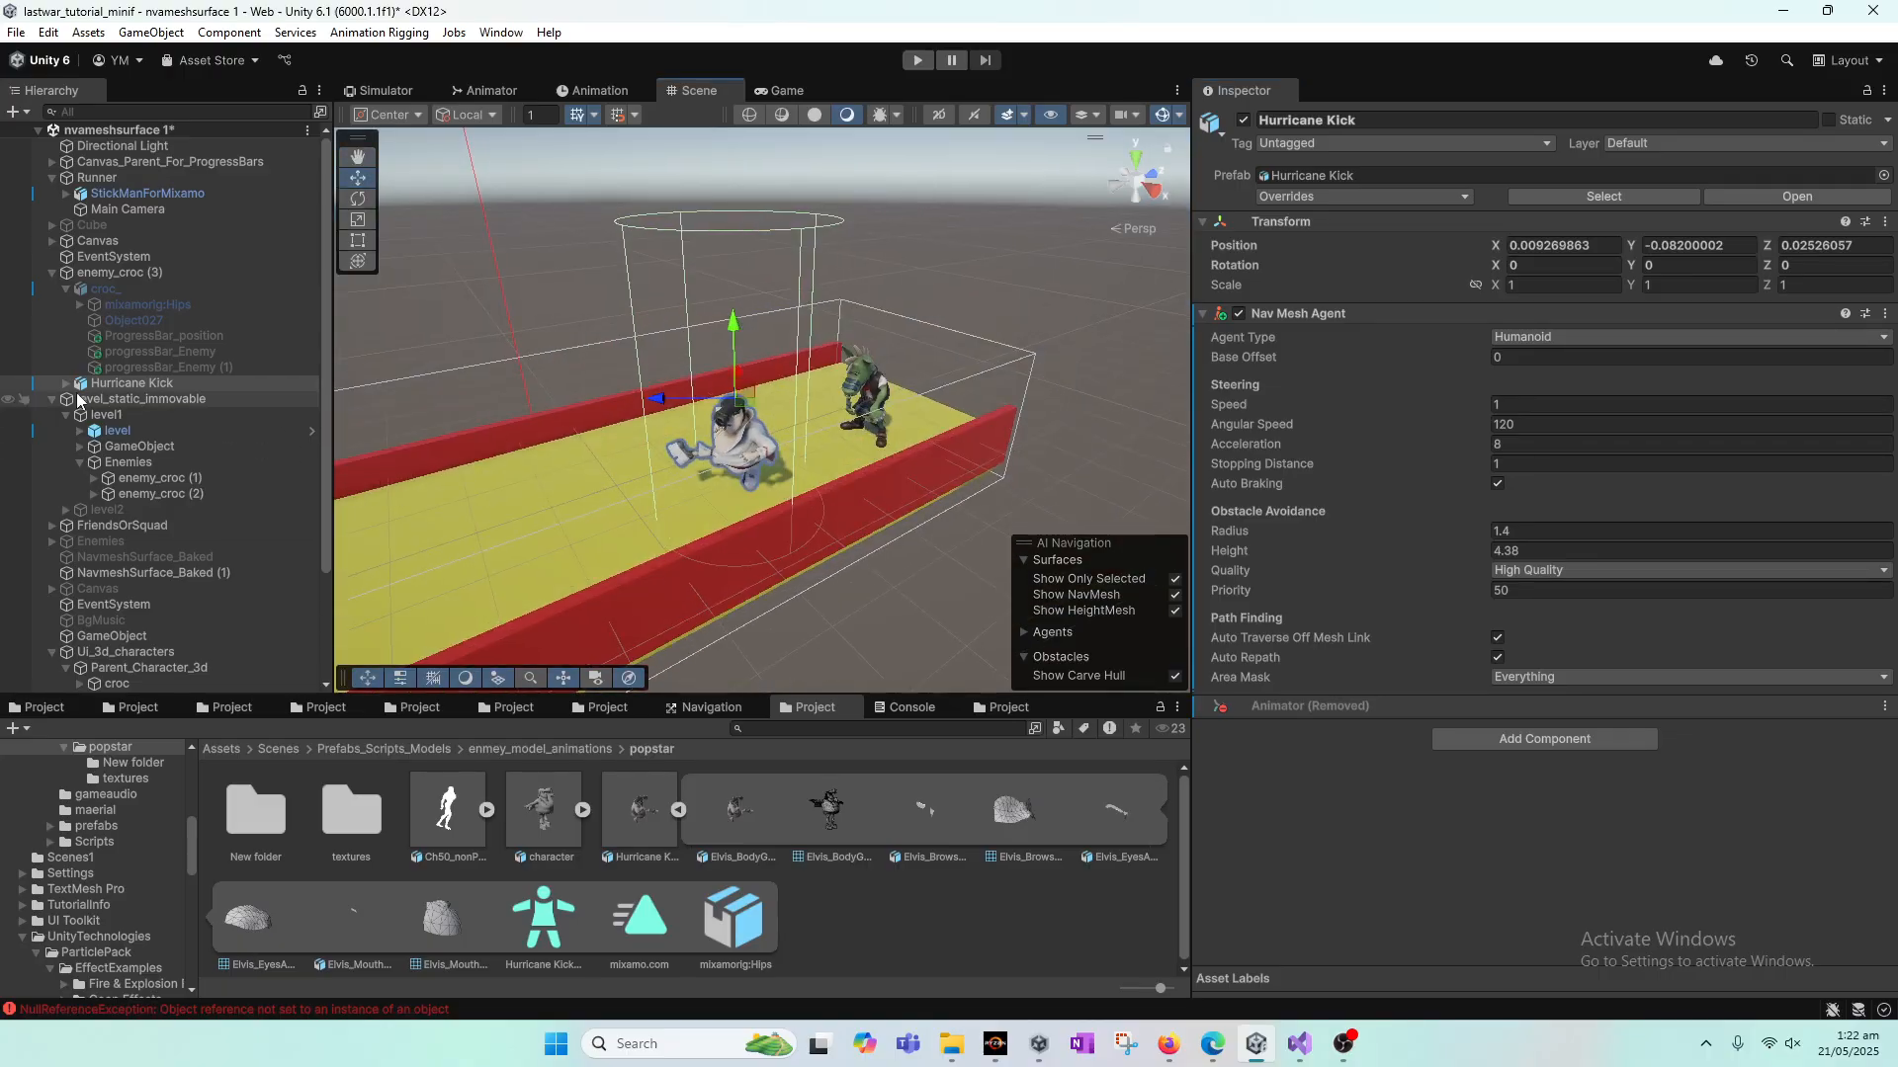
scroll(763, 550, up, 5)
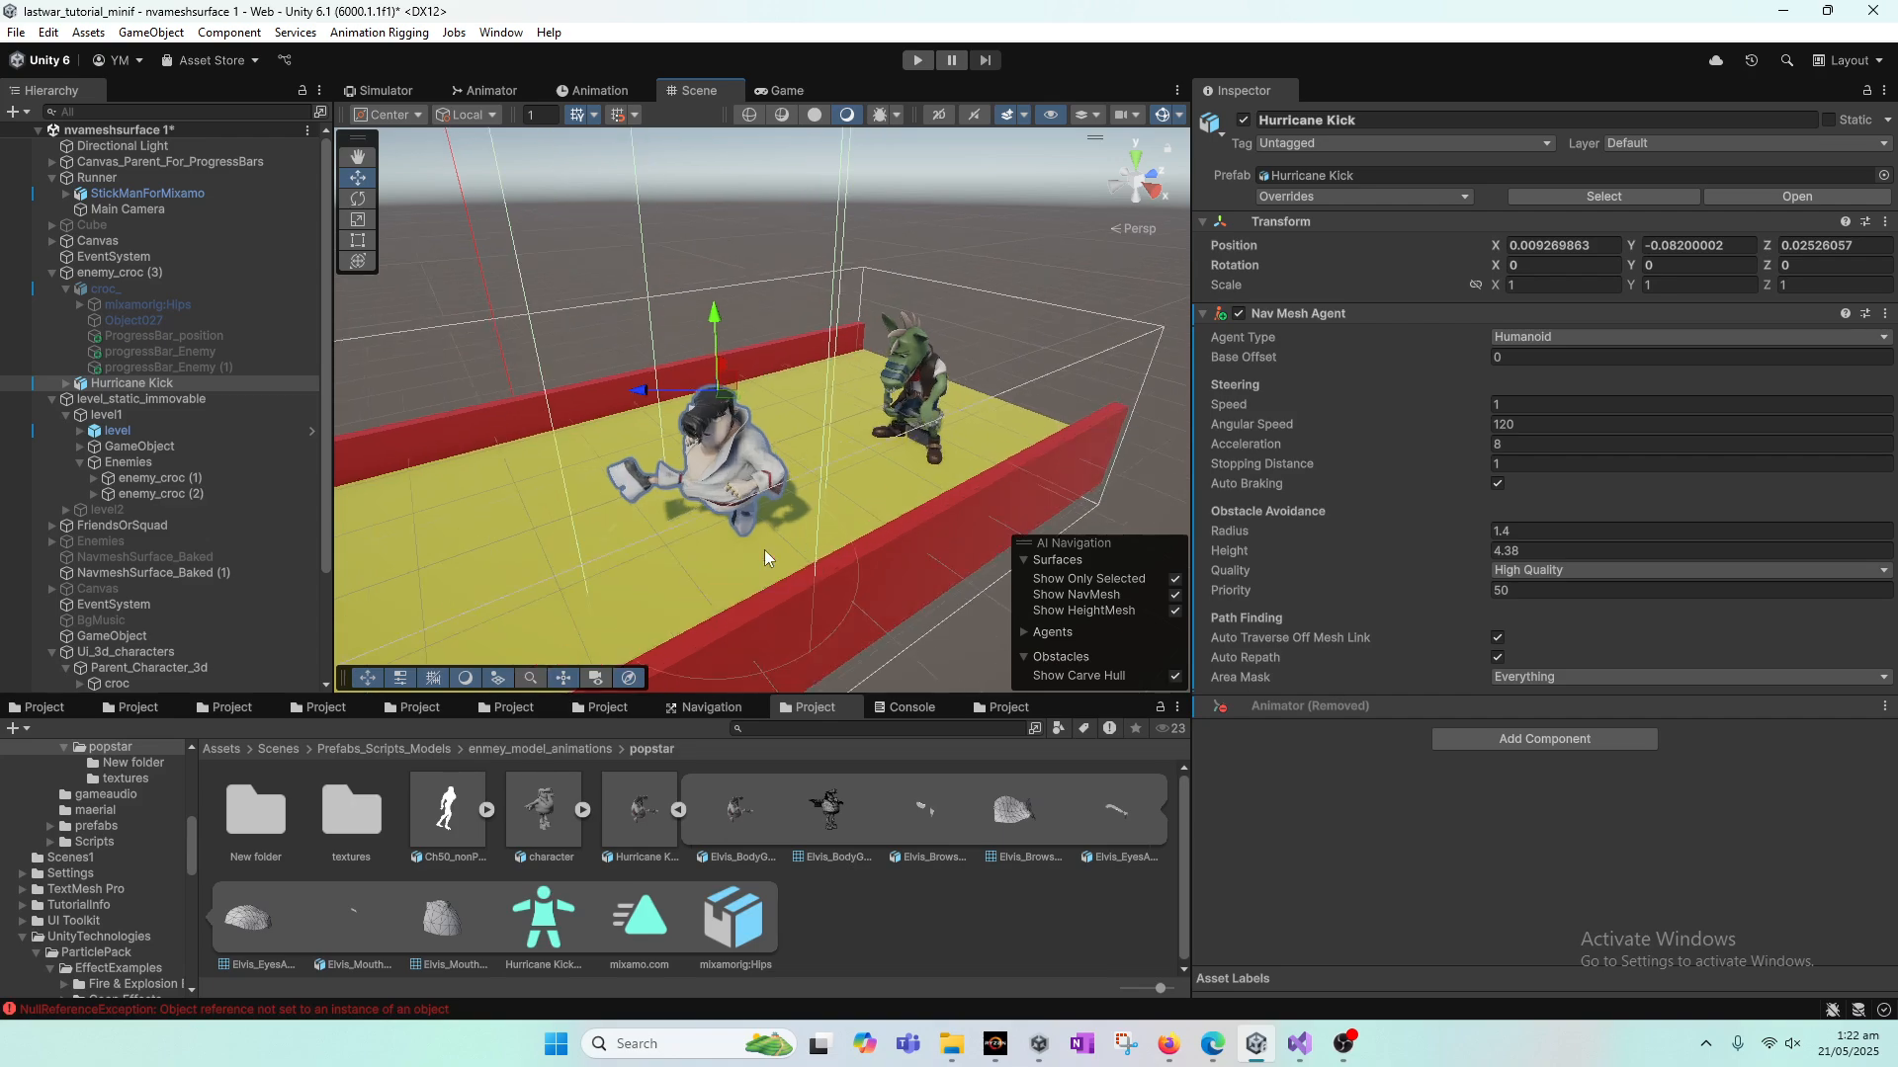
alt+drag(749, 519, 734, 465)
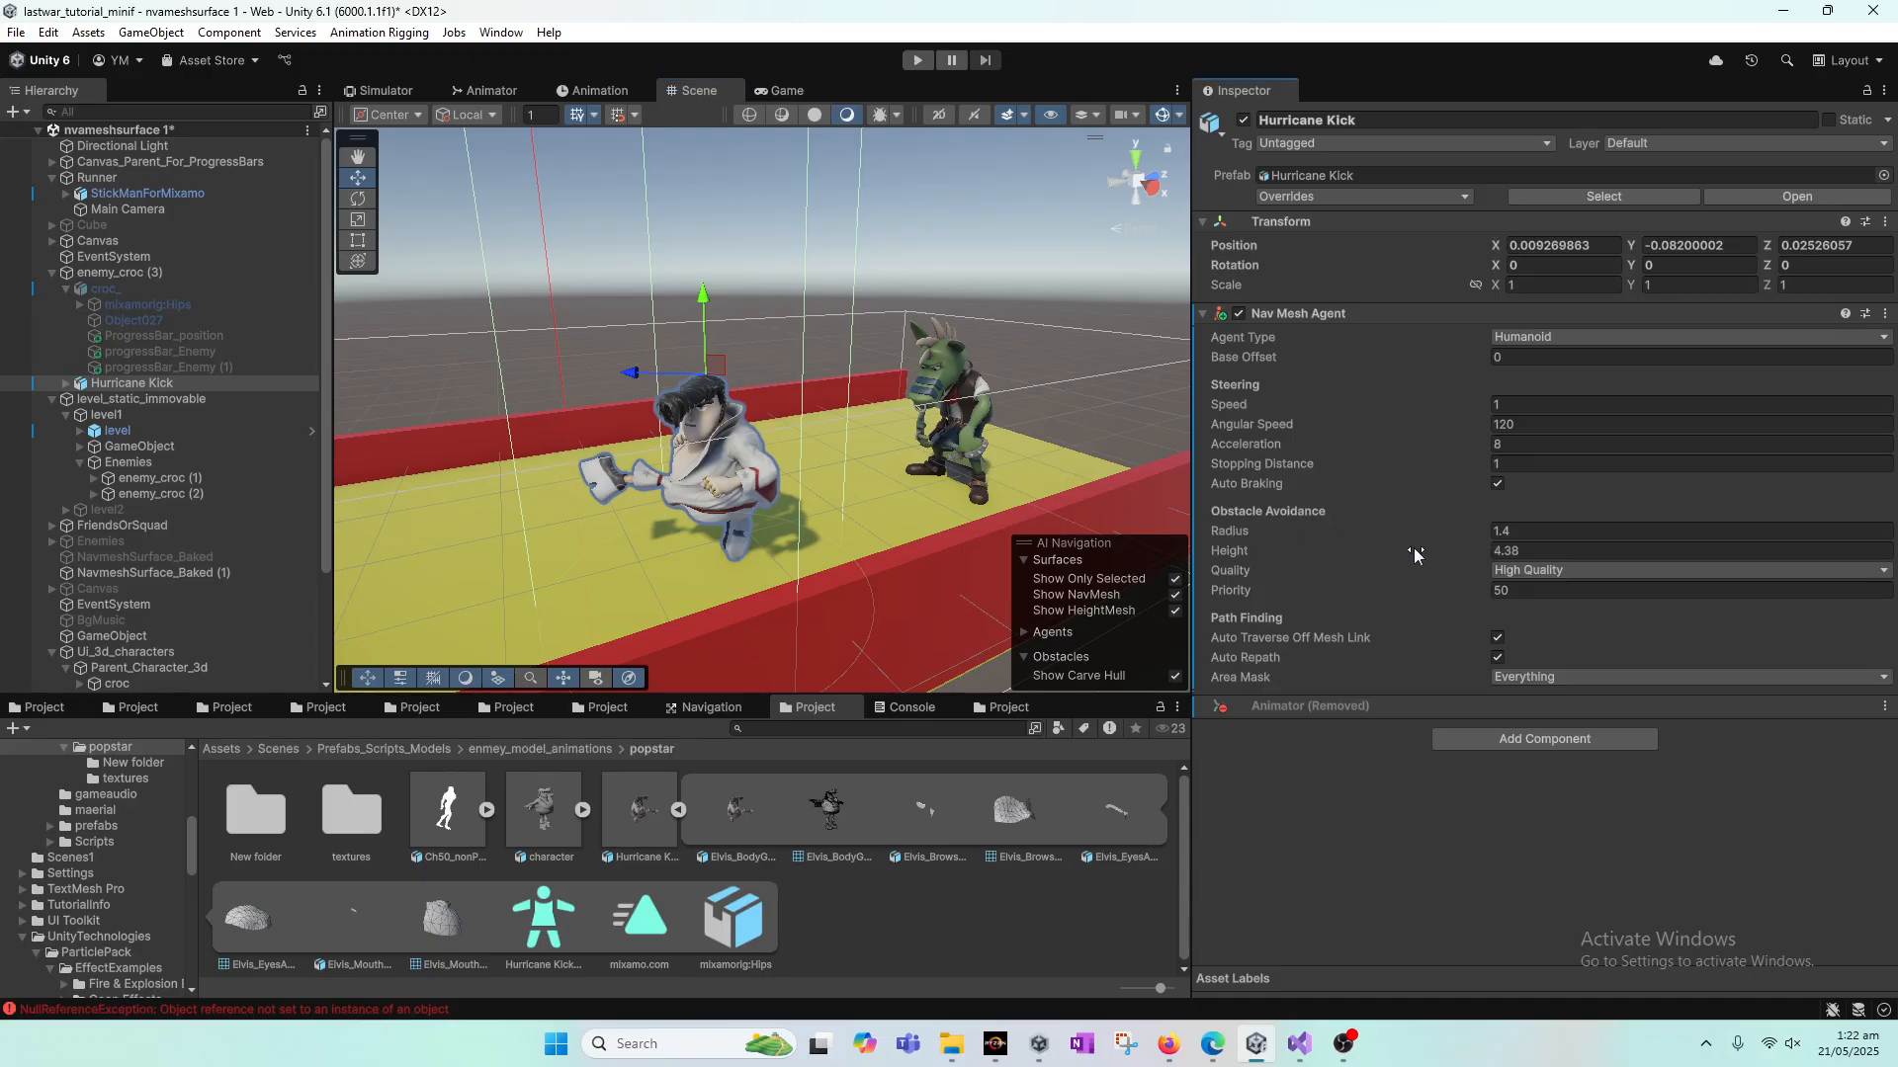
drag(1413, 548, 1281, 531)
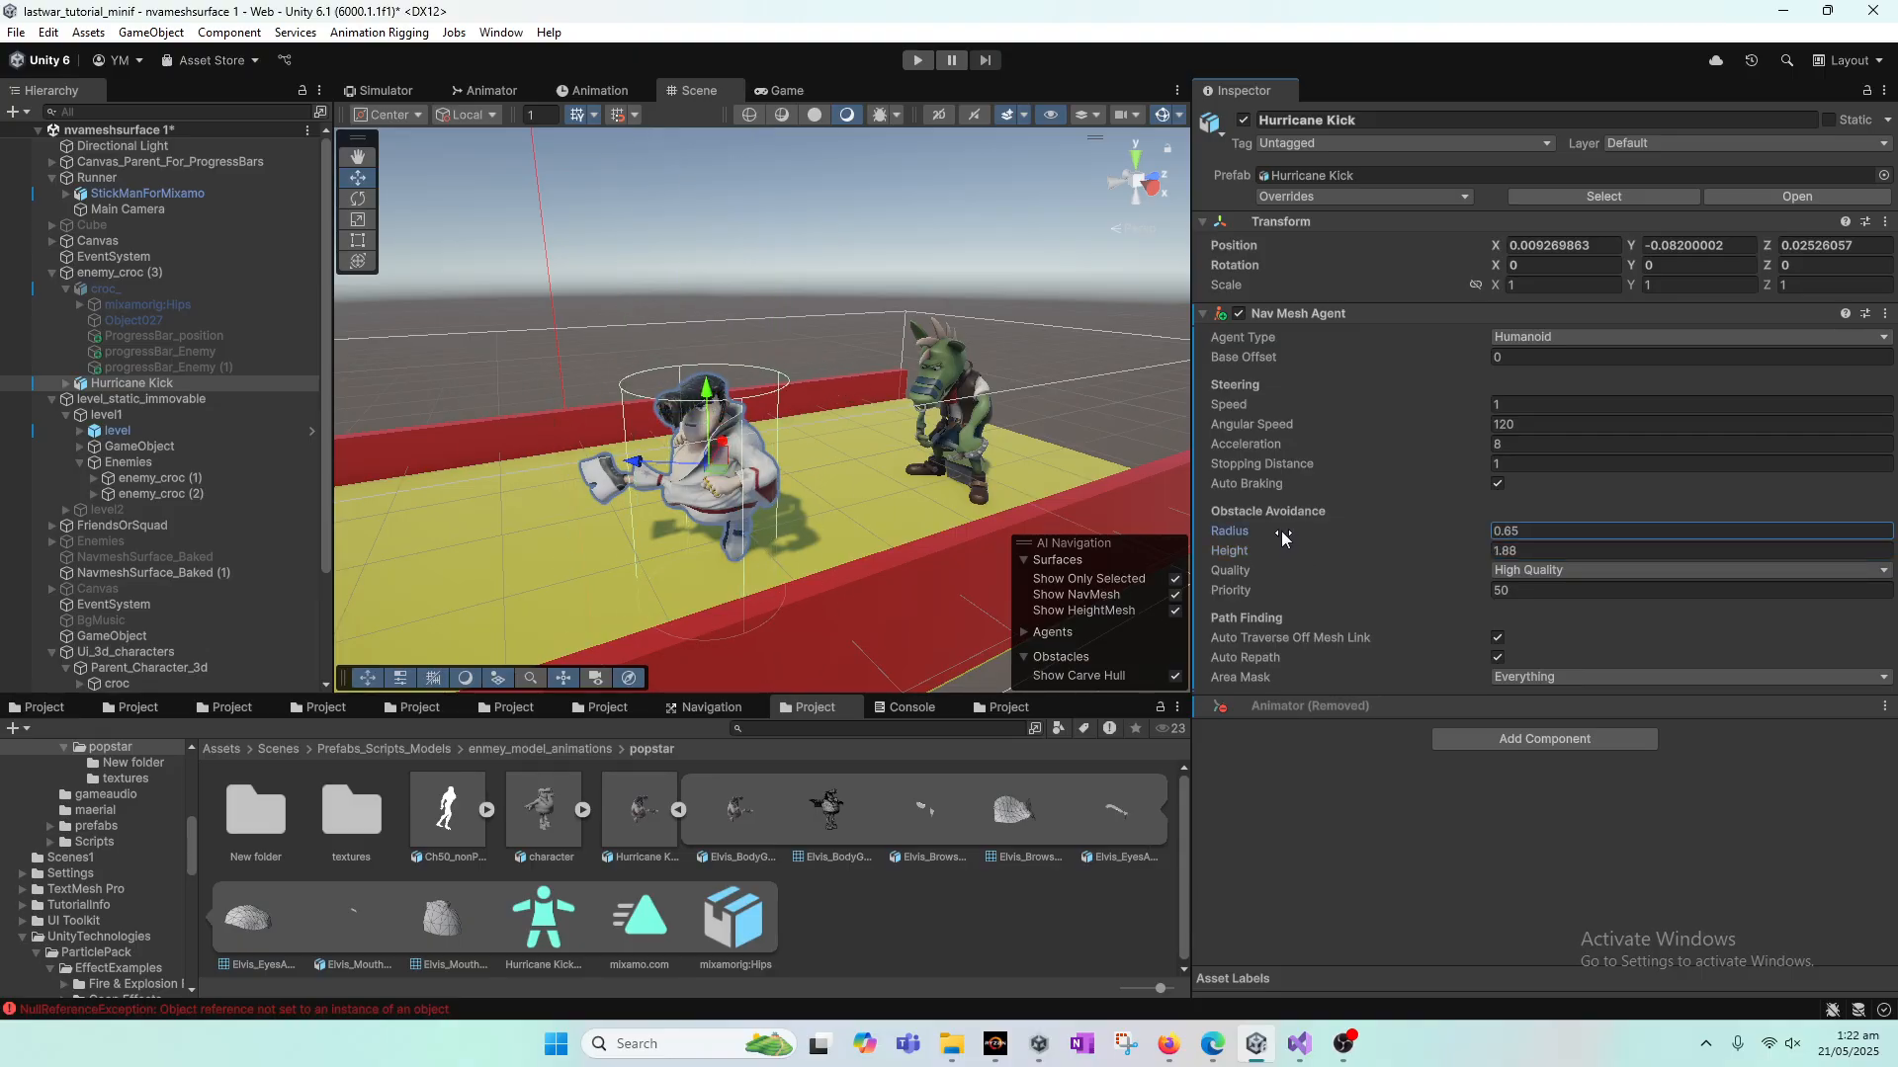
click(1350, 563)
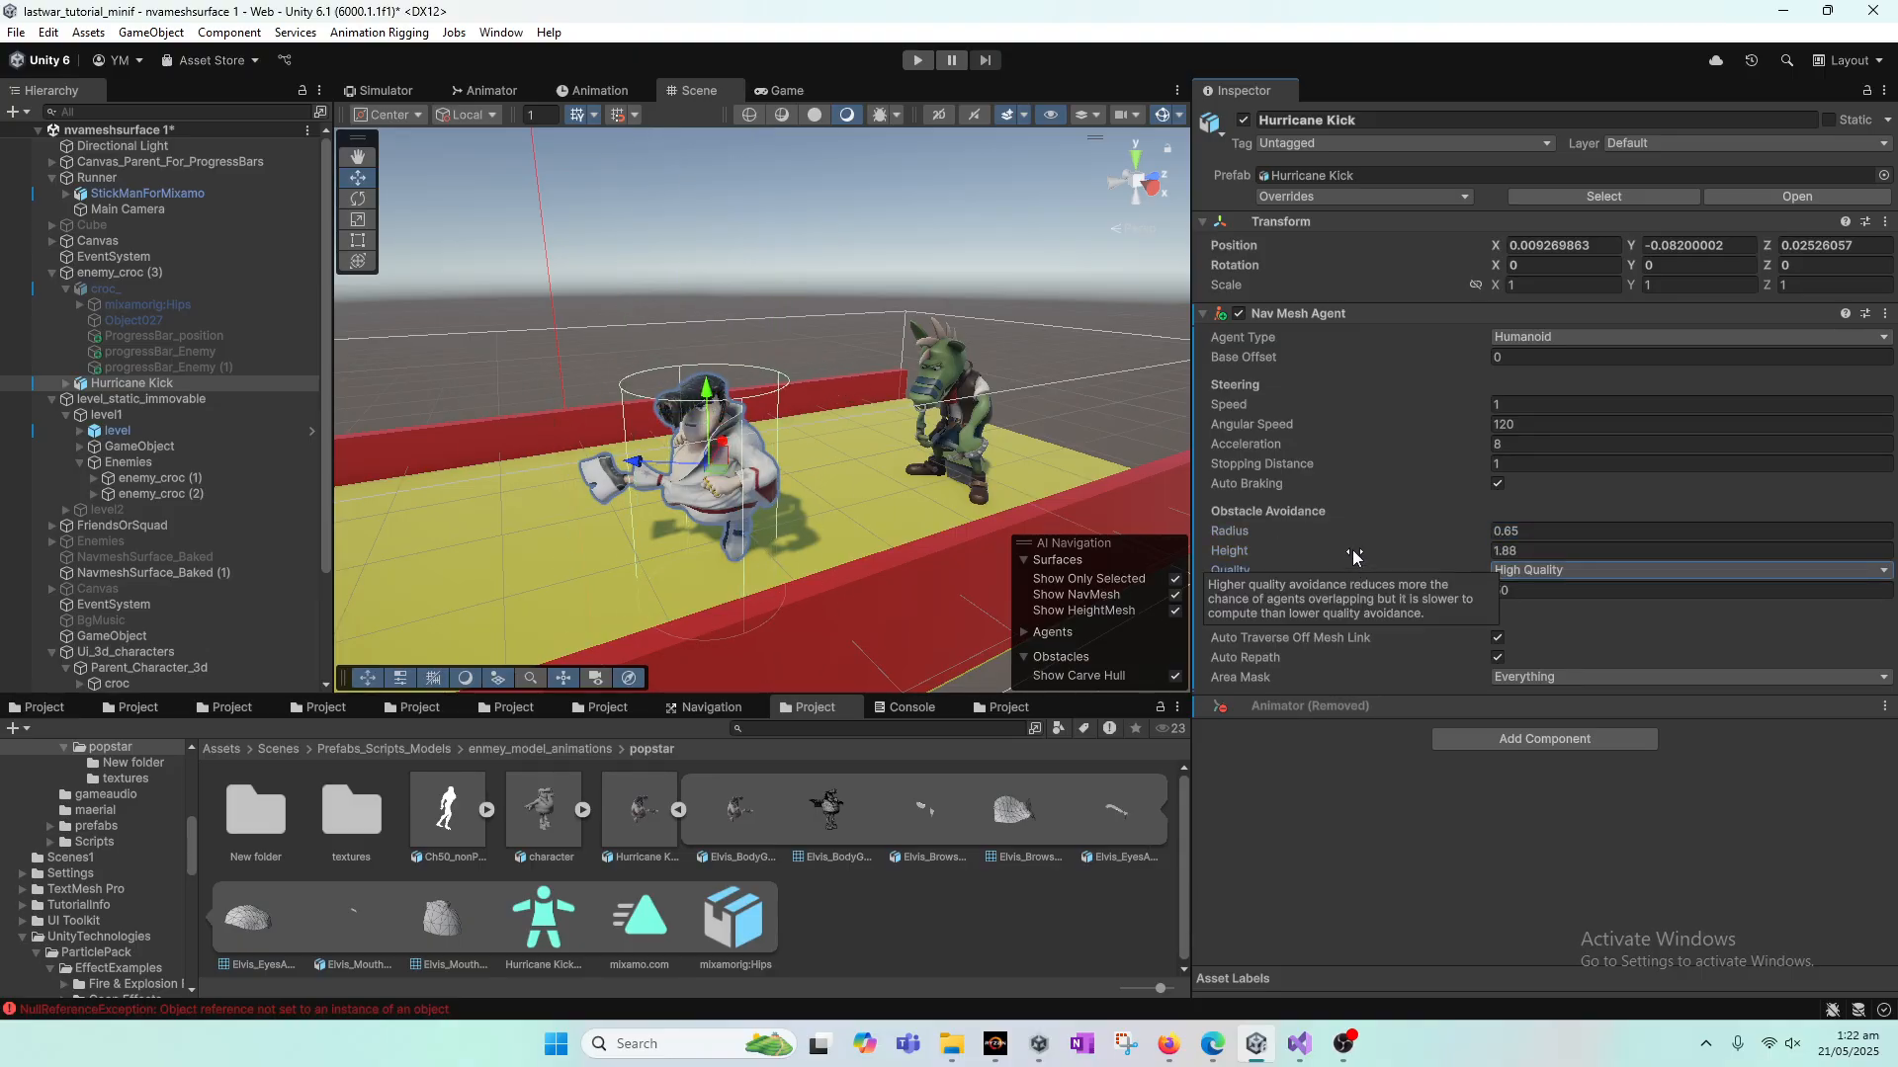
click(1538, 572)
click(1552, 616)
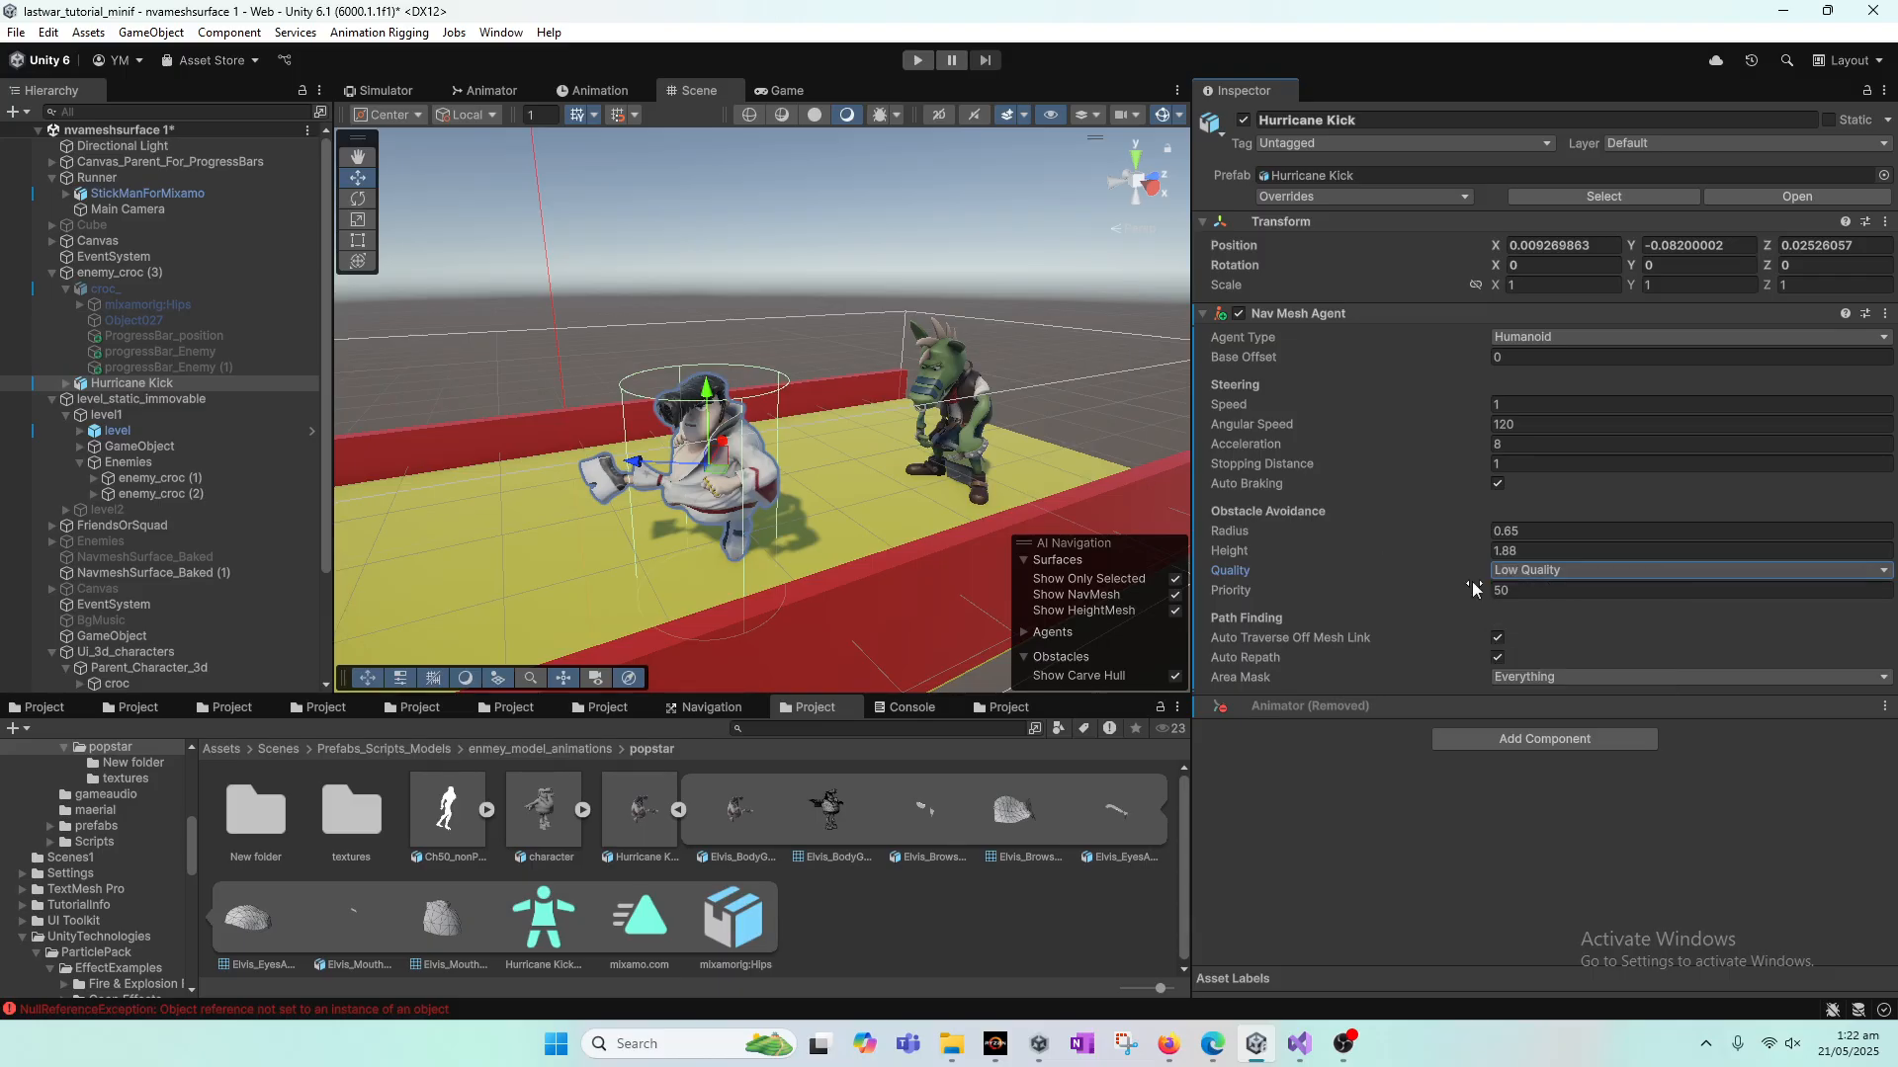
mouse_move(1336, 543)
mouse_down()
mouse_move(1384, 548)
mouse_move(1328, 561)
mouse_up()
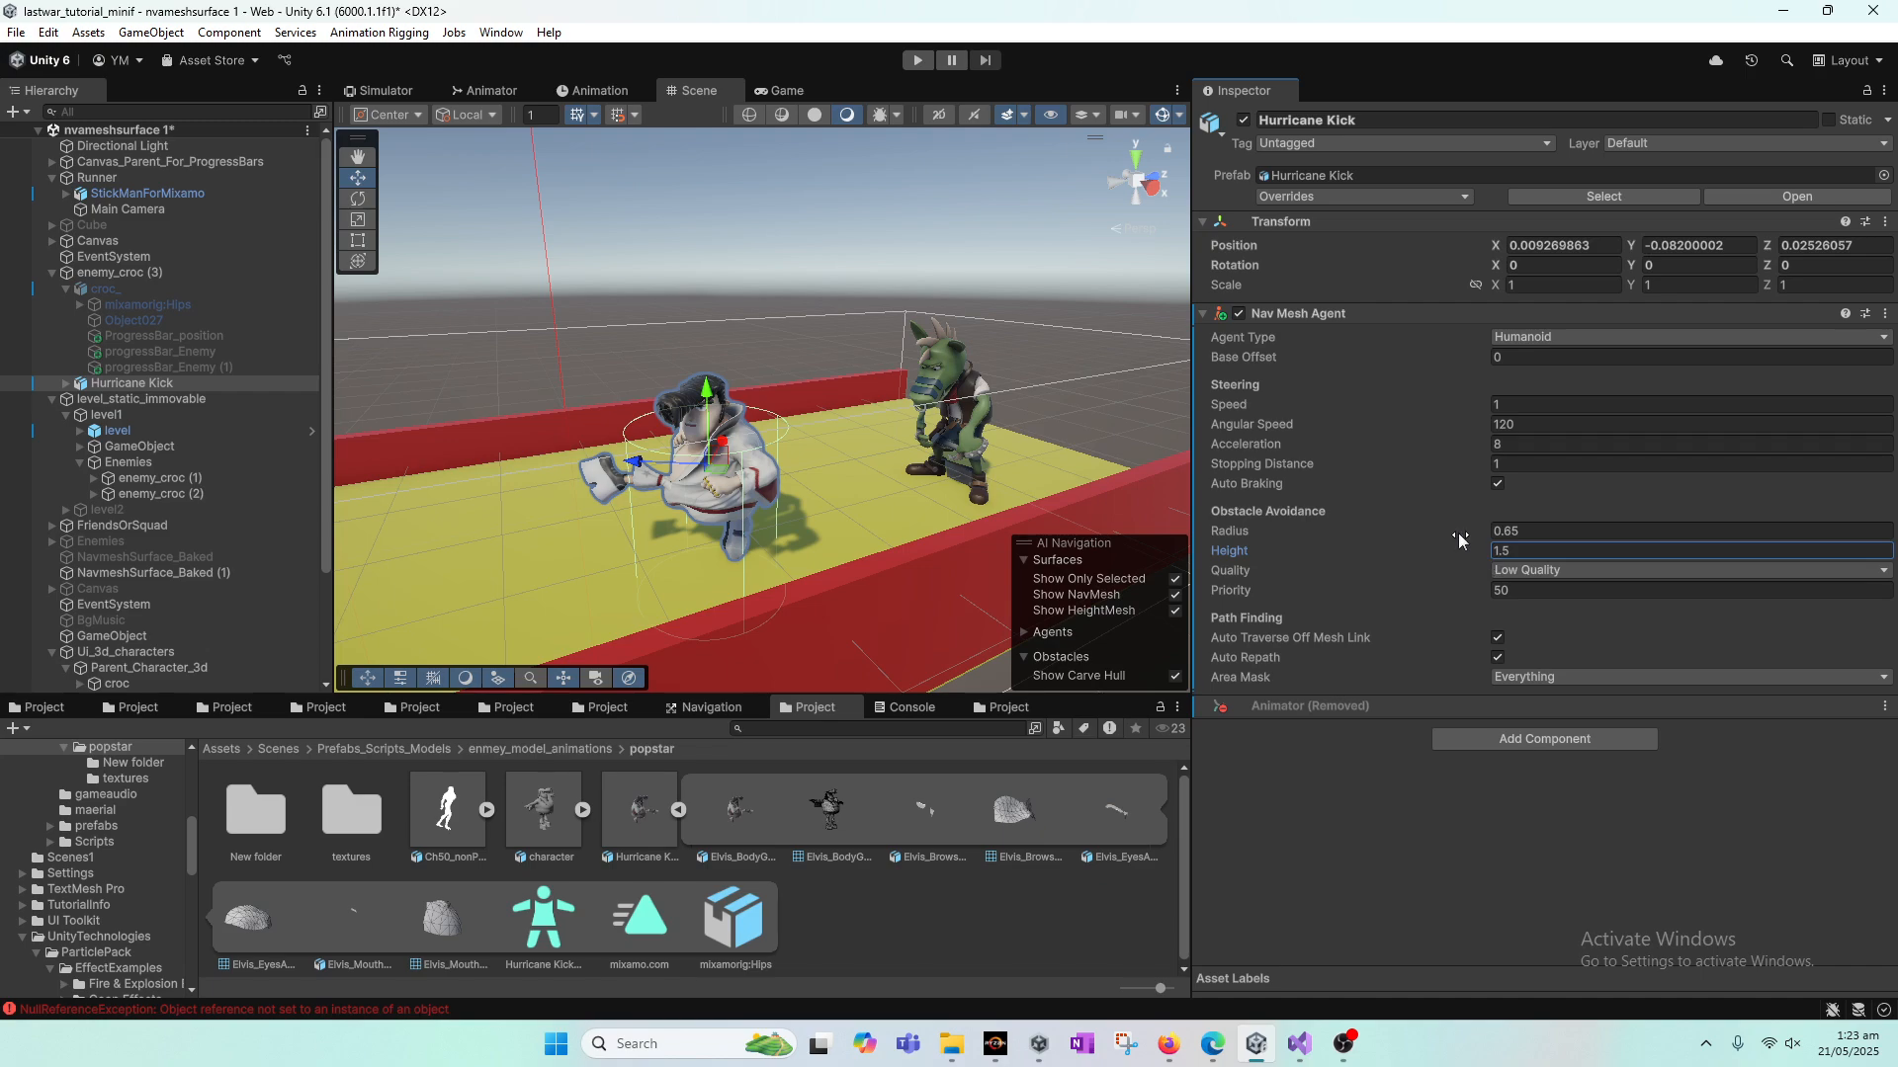
drag(1456, 532, 1457, 532)
Step: Raise Hurricane Kick to a Y position of about 0.48 and set its Nav Mesh Agent height to 1.96
alt+drag(865, 498, 704, 474)
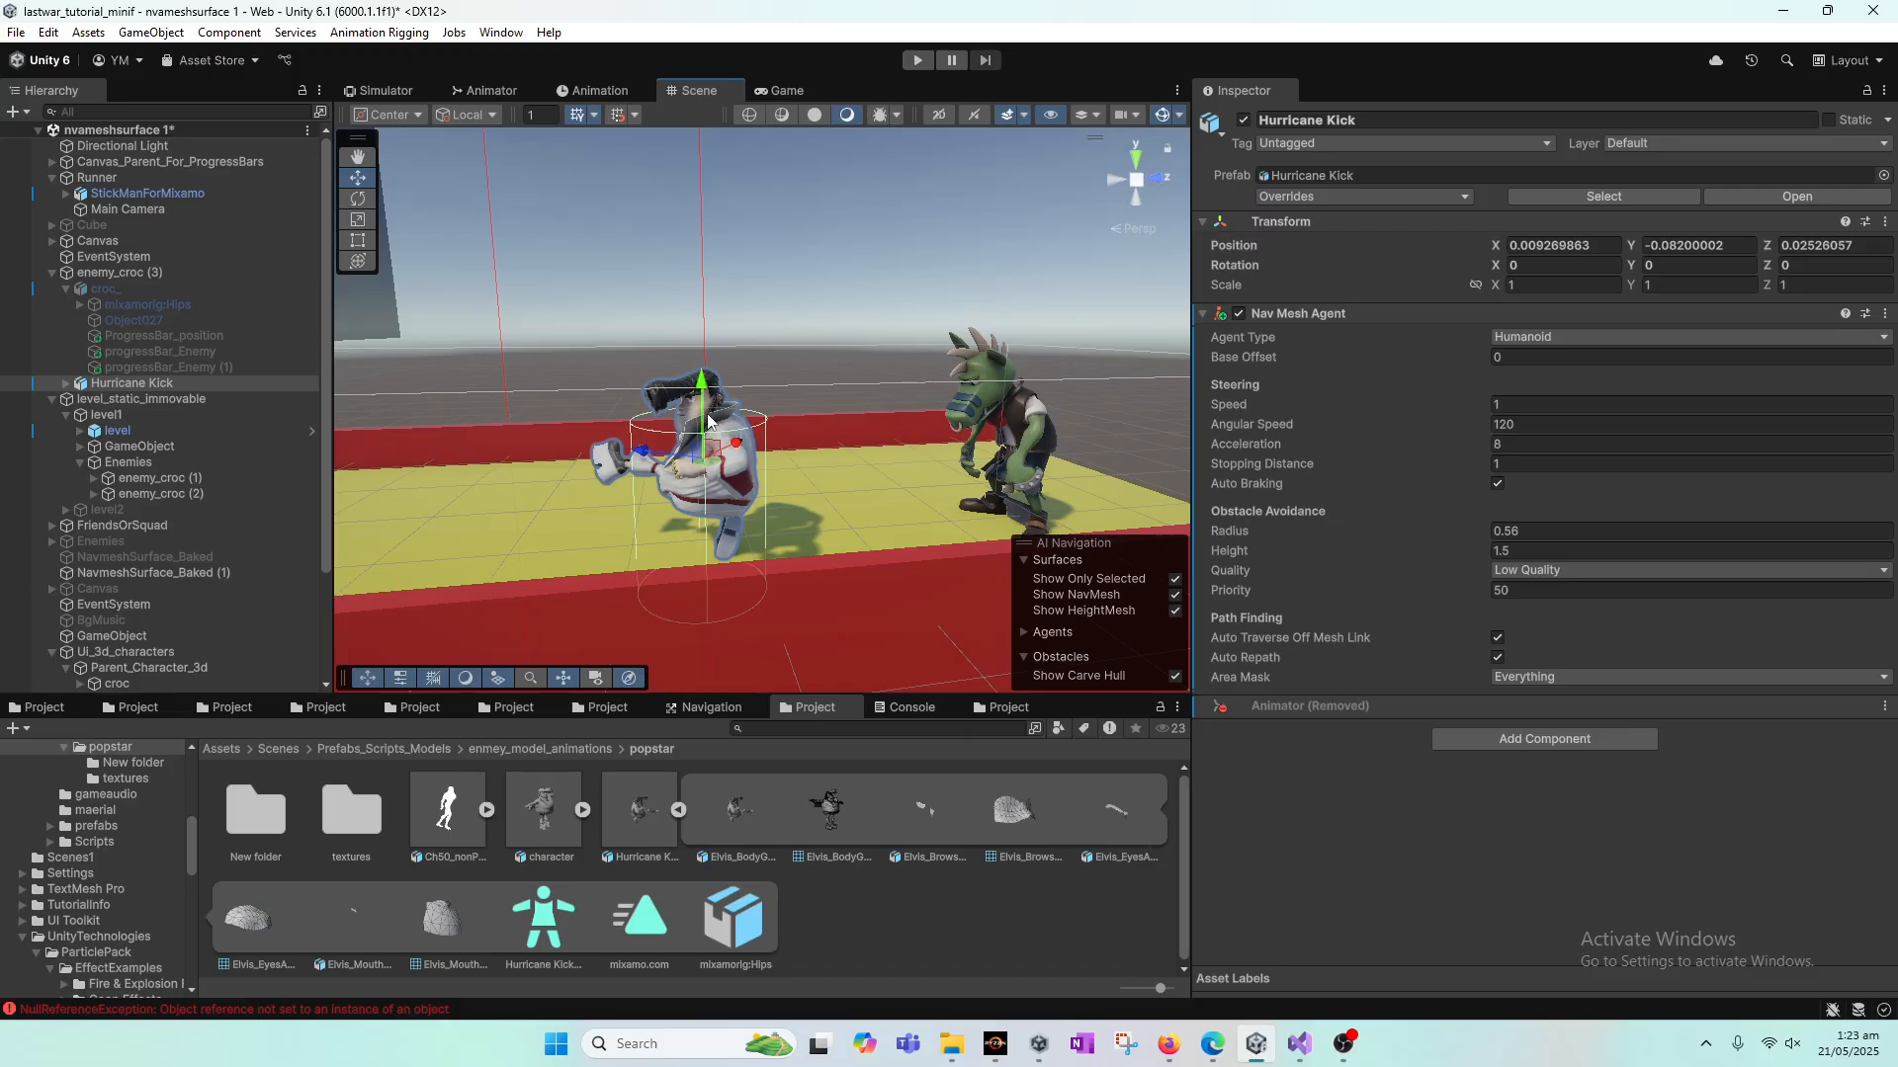
drag(710, 395, 710, 332)
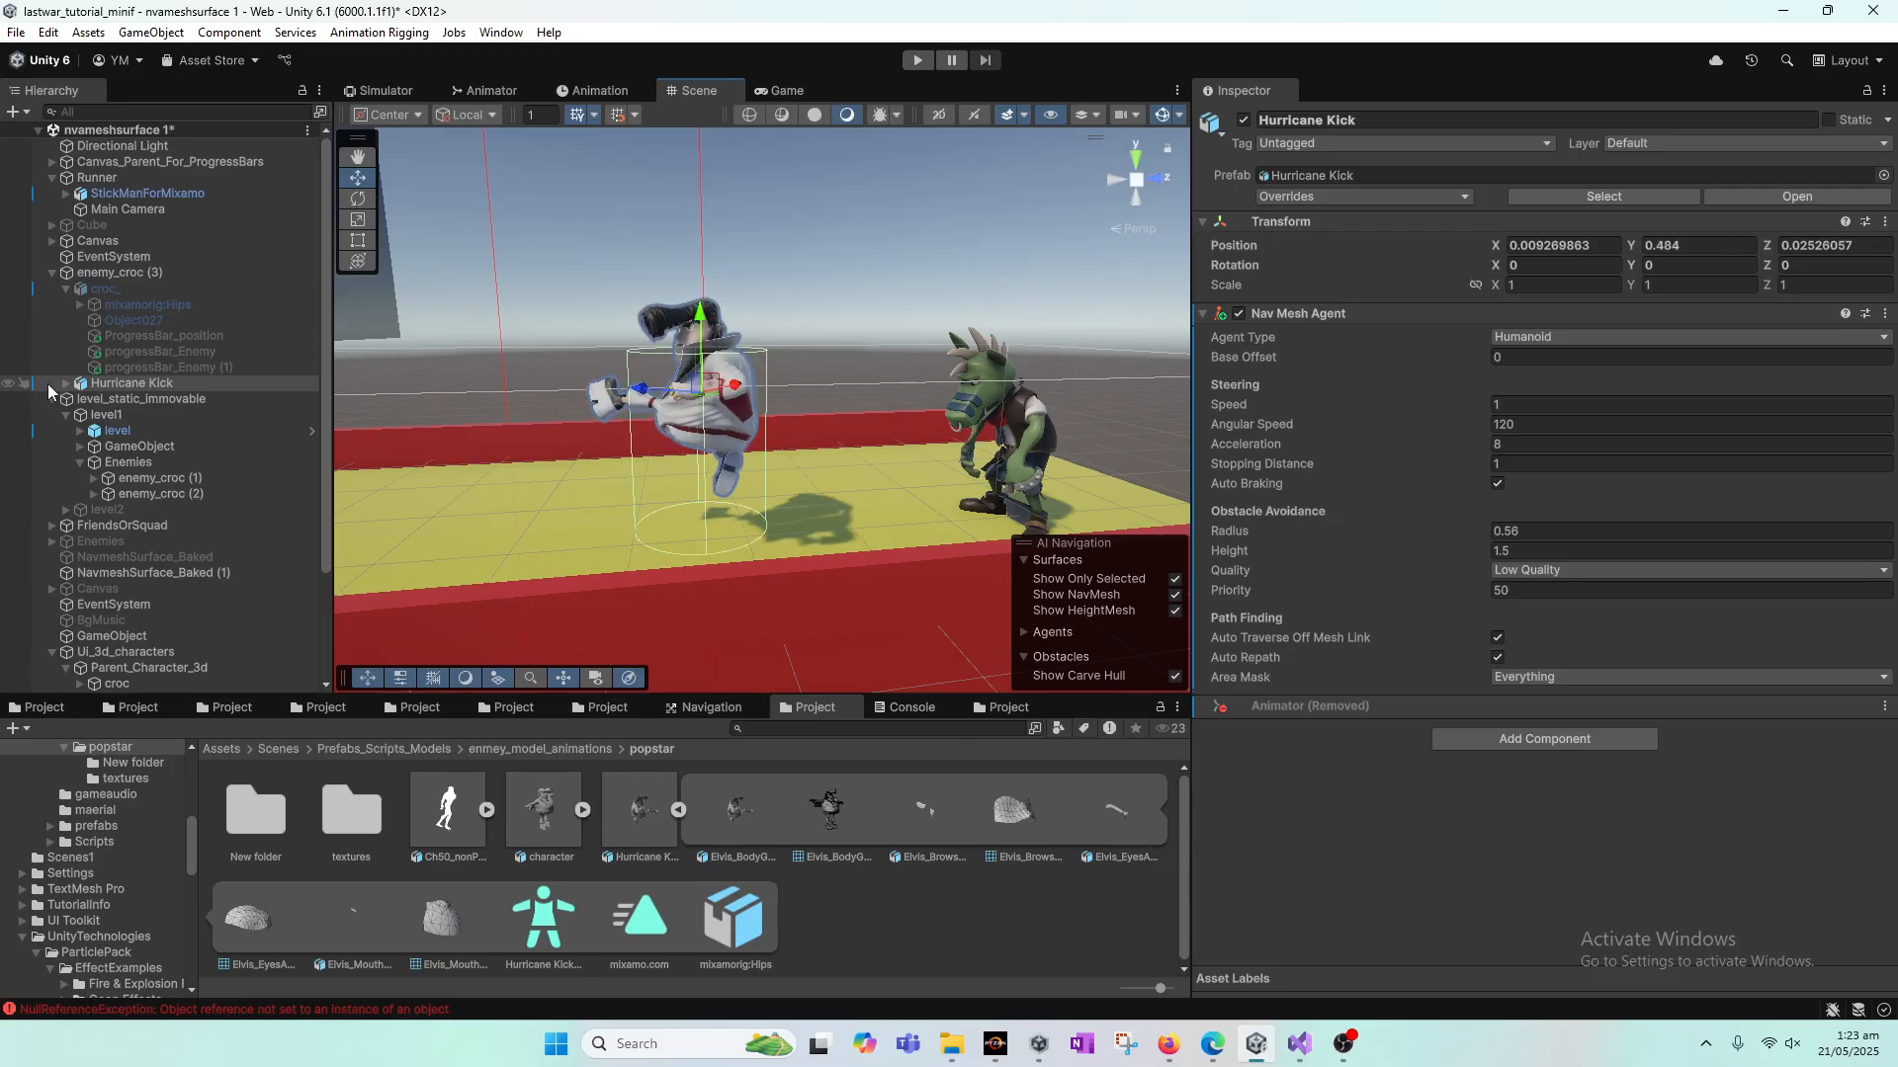
click(67, 384)
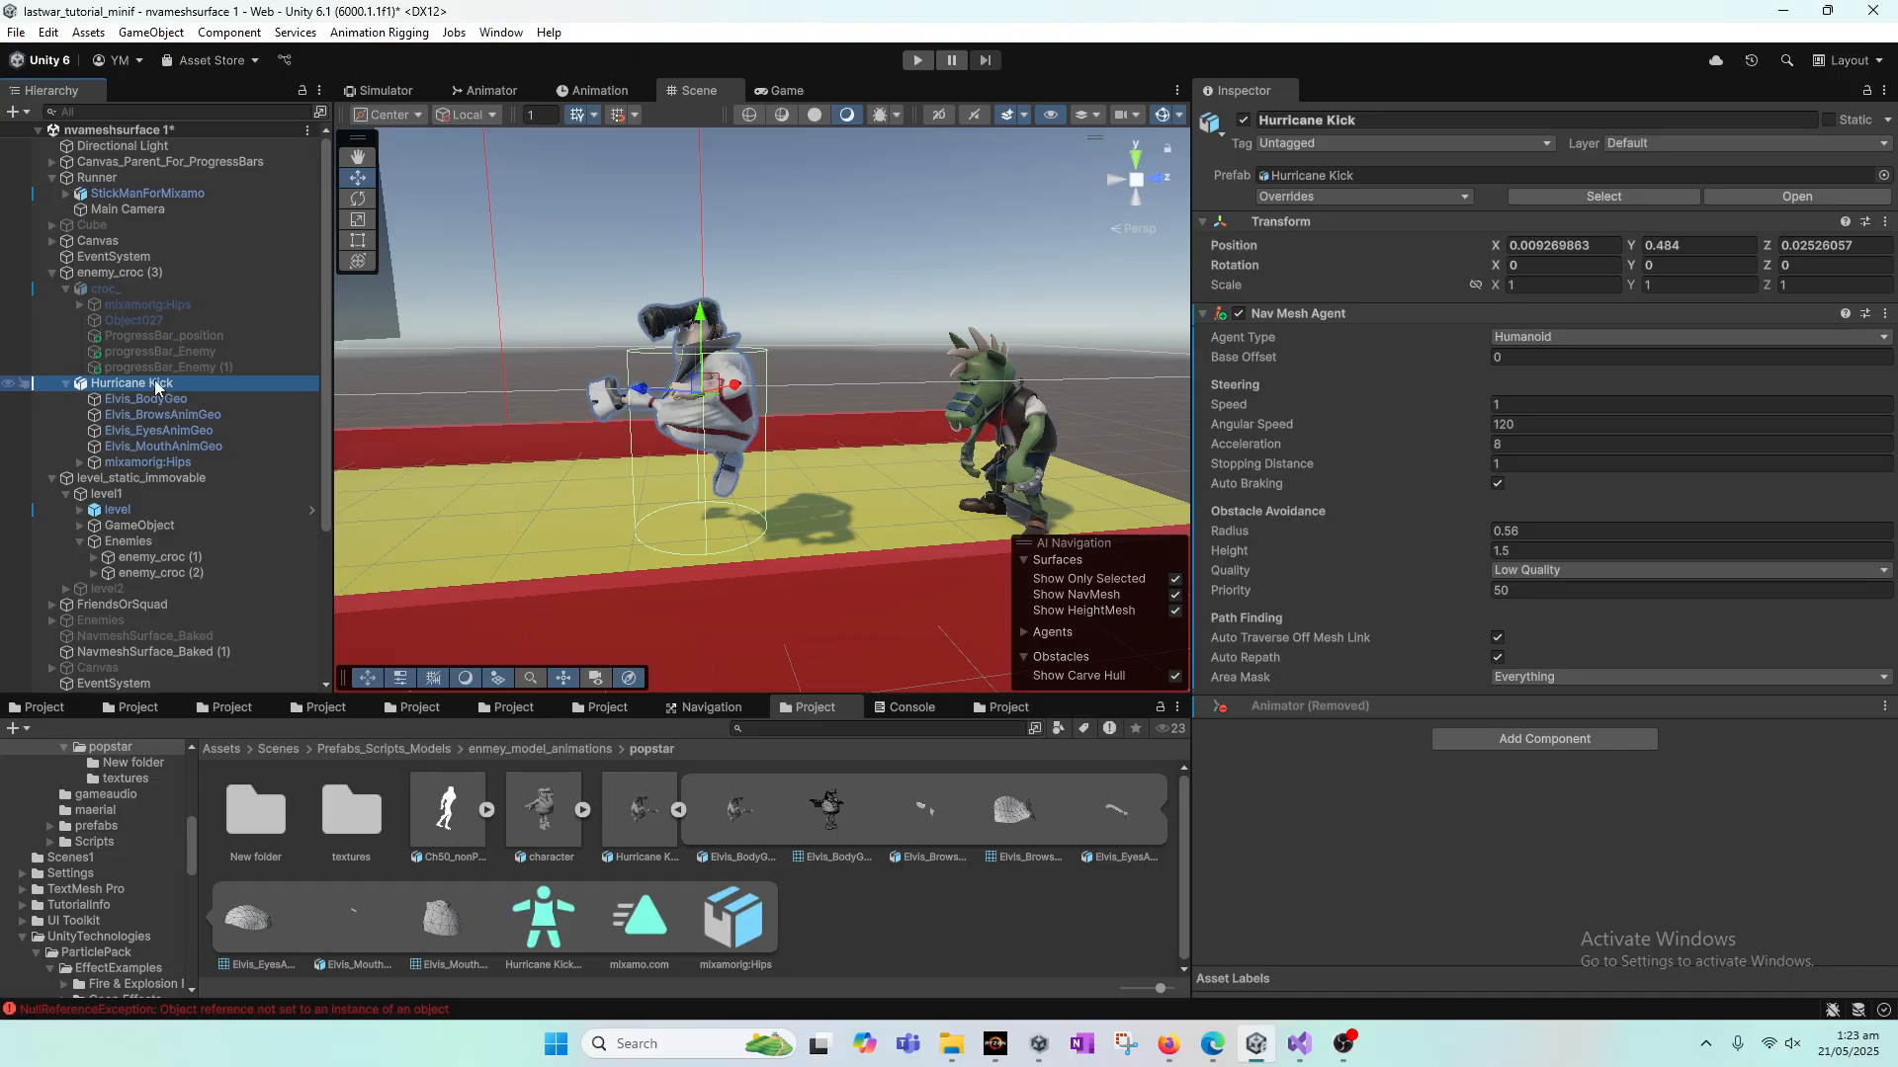
click(208, 400)
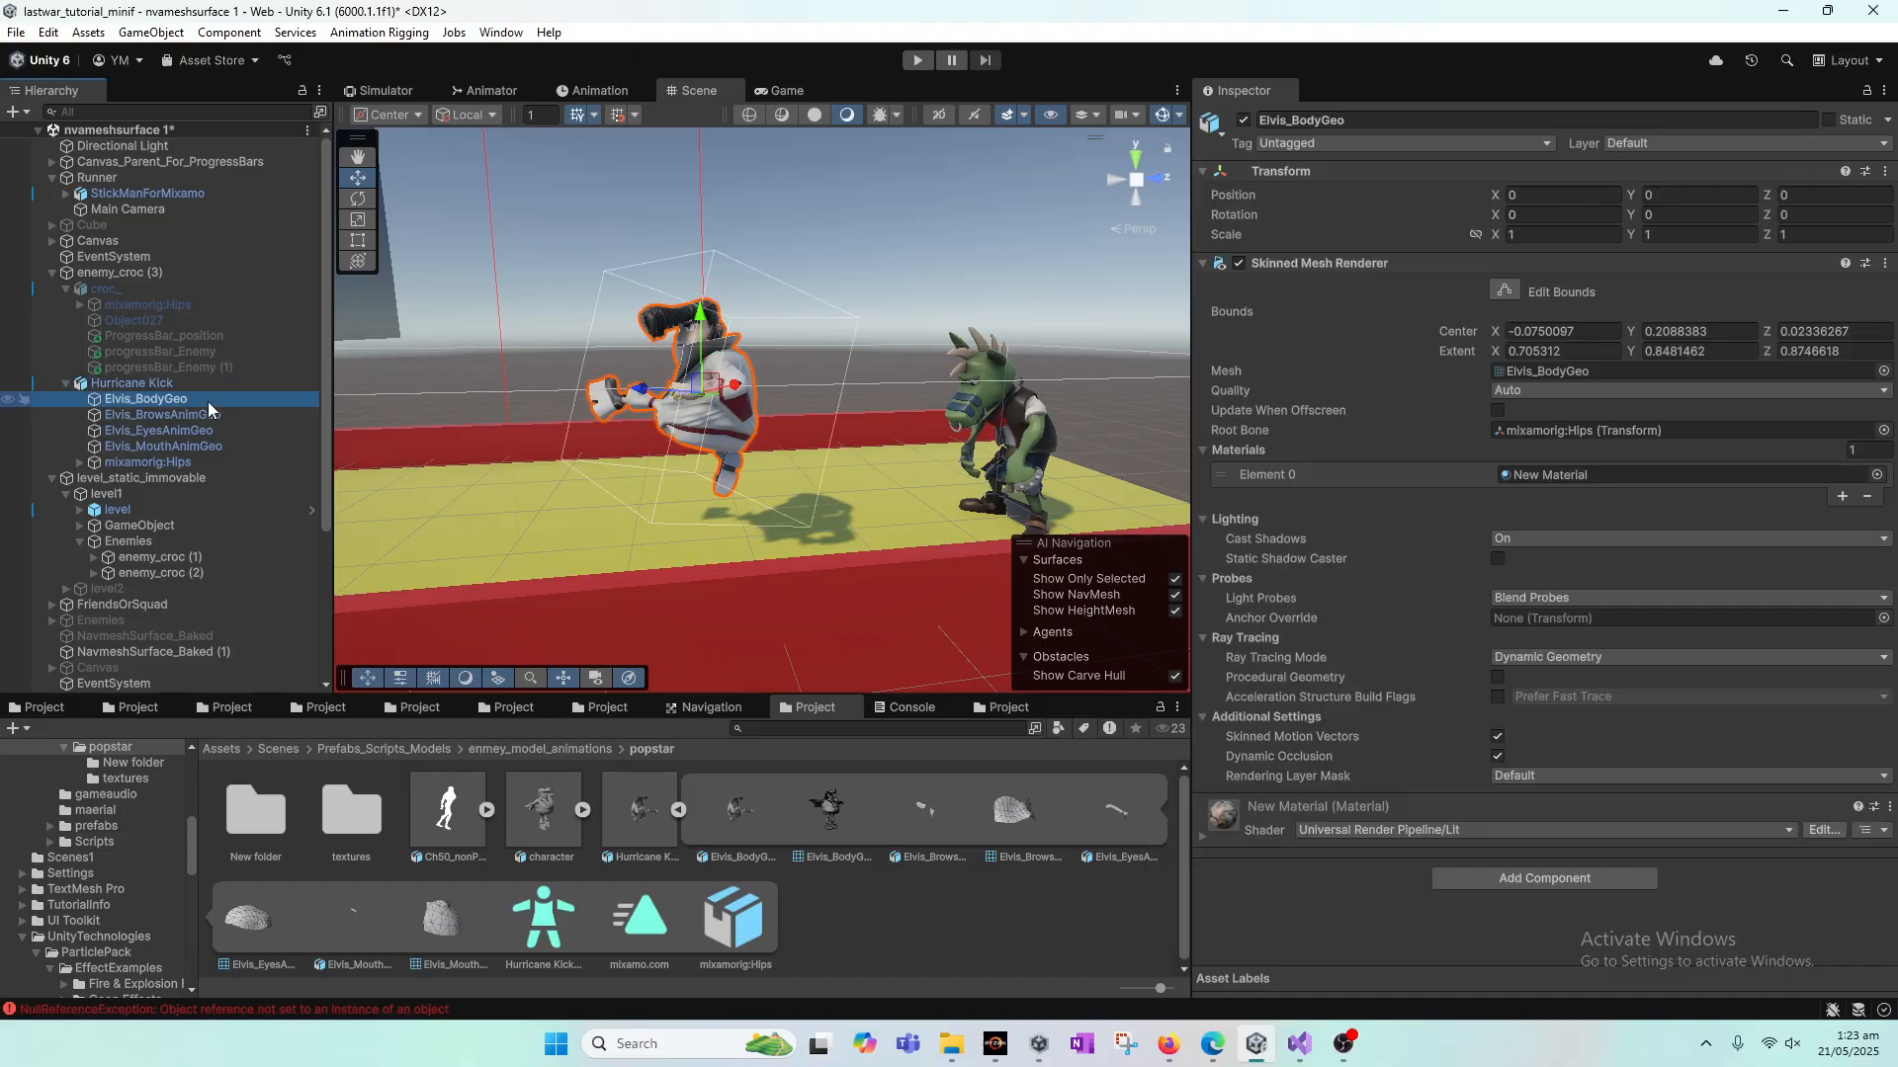
shift+click(211, 460)
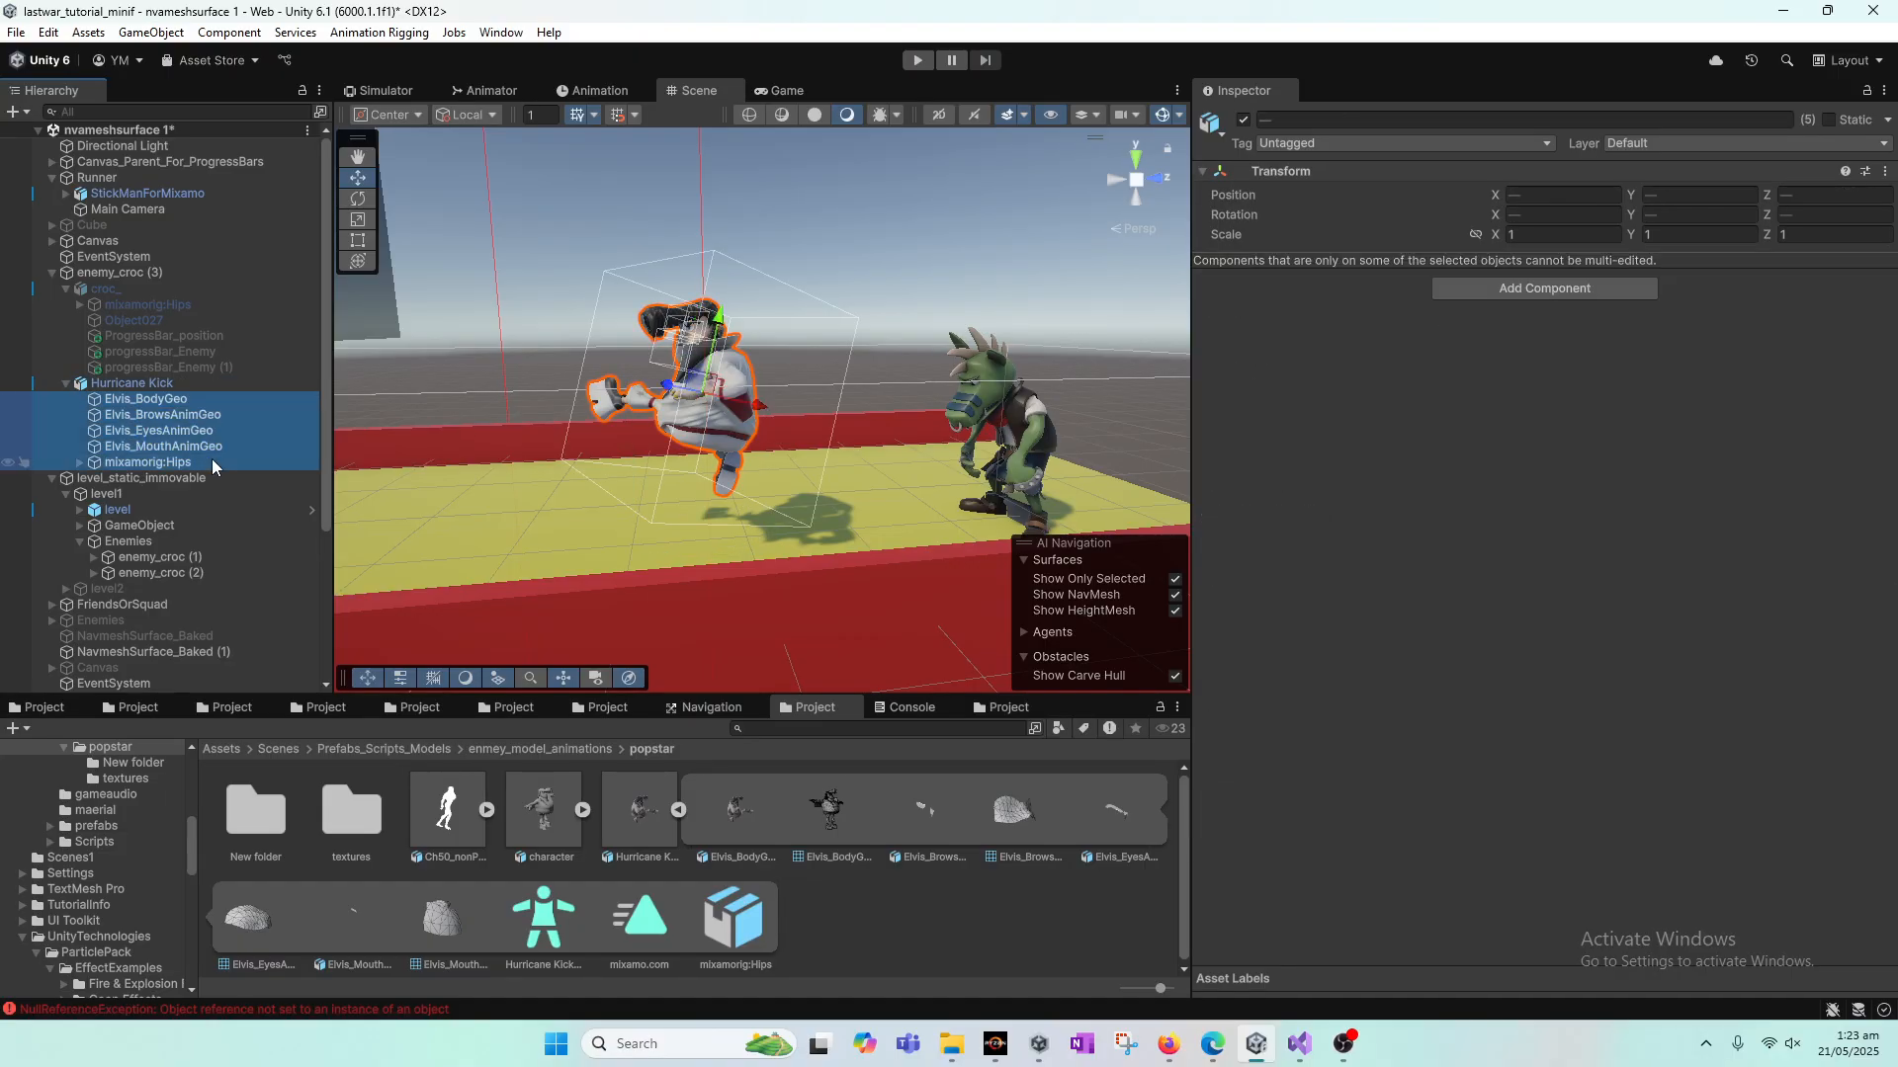
click(186, 386)
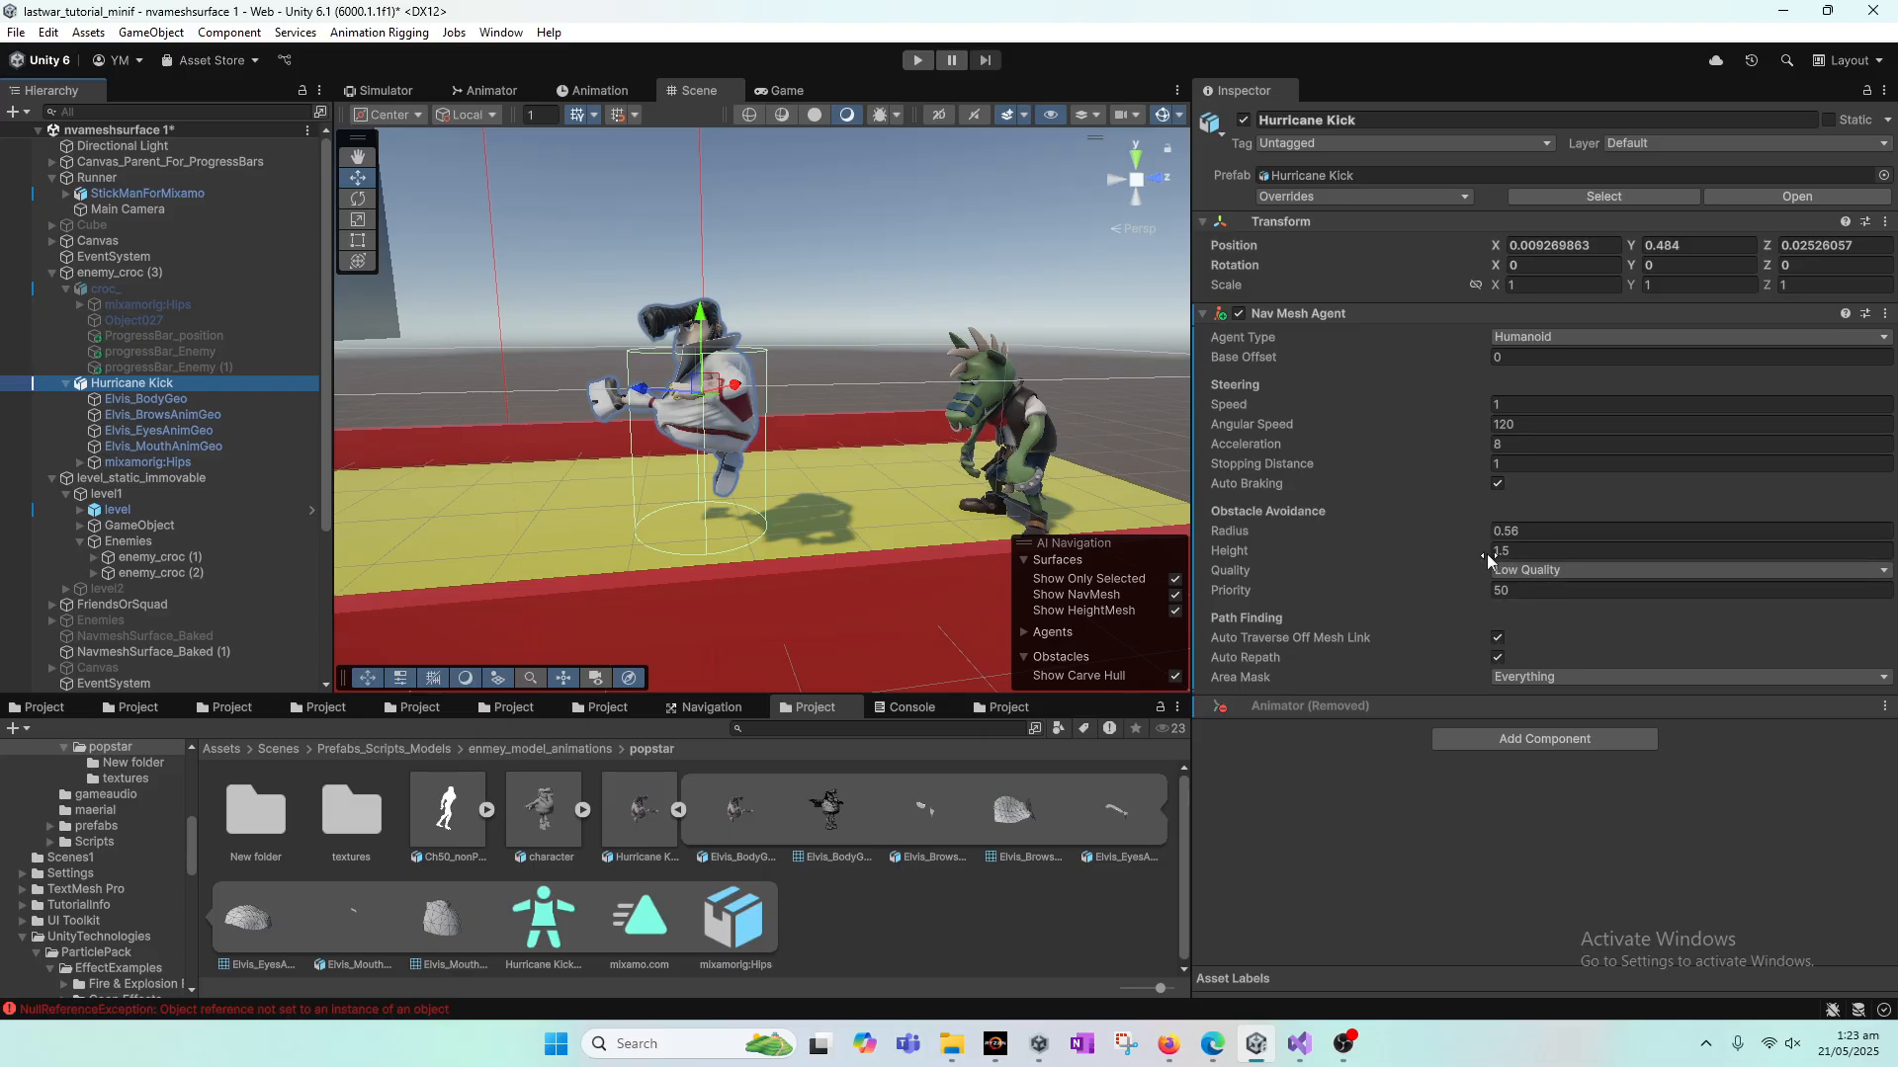
mouse_move(1487, 554)
mouse_down()
mouse_move(1427, 566)
mouse_move(1477, 559)
mouse_up()
alt+drag(630, 485, 953, 503)
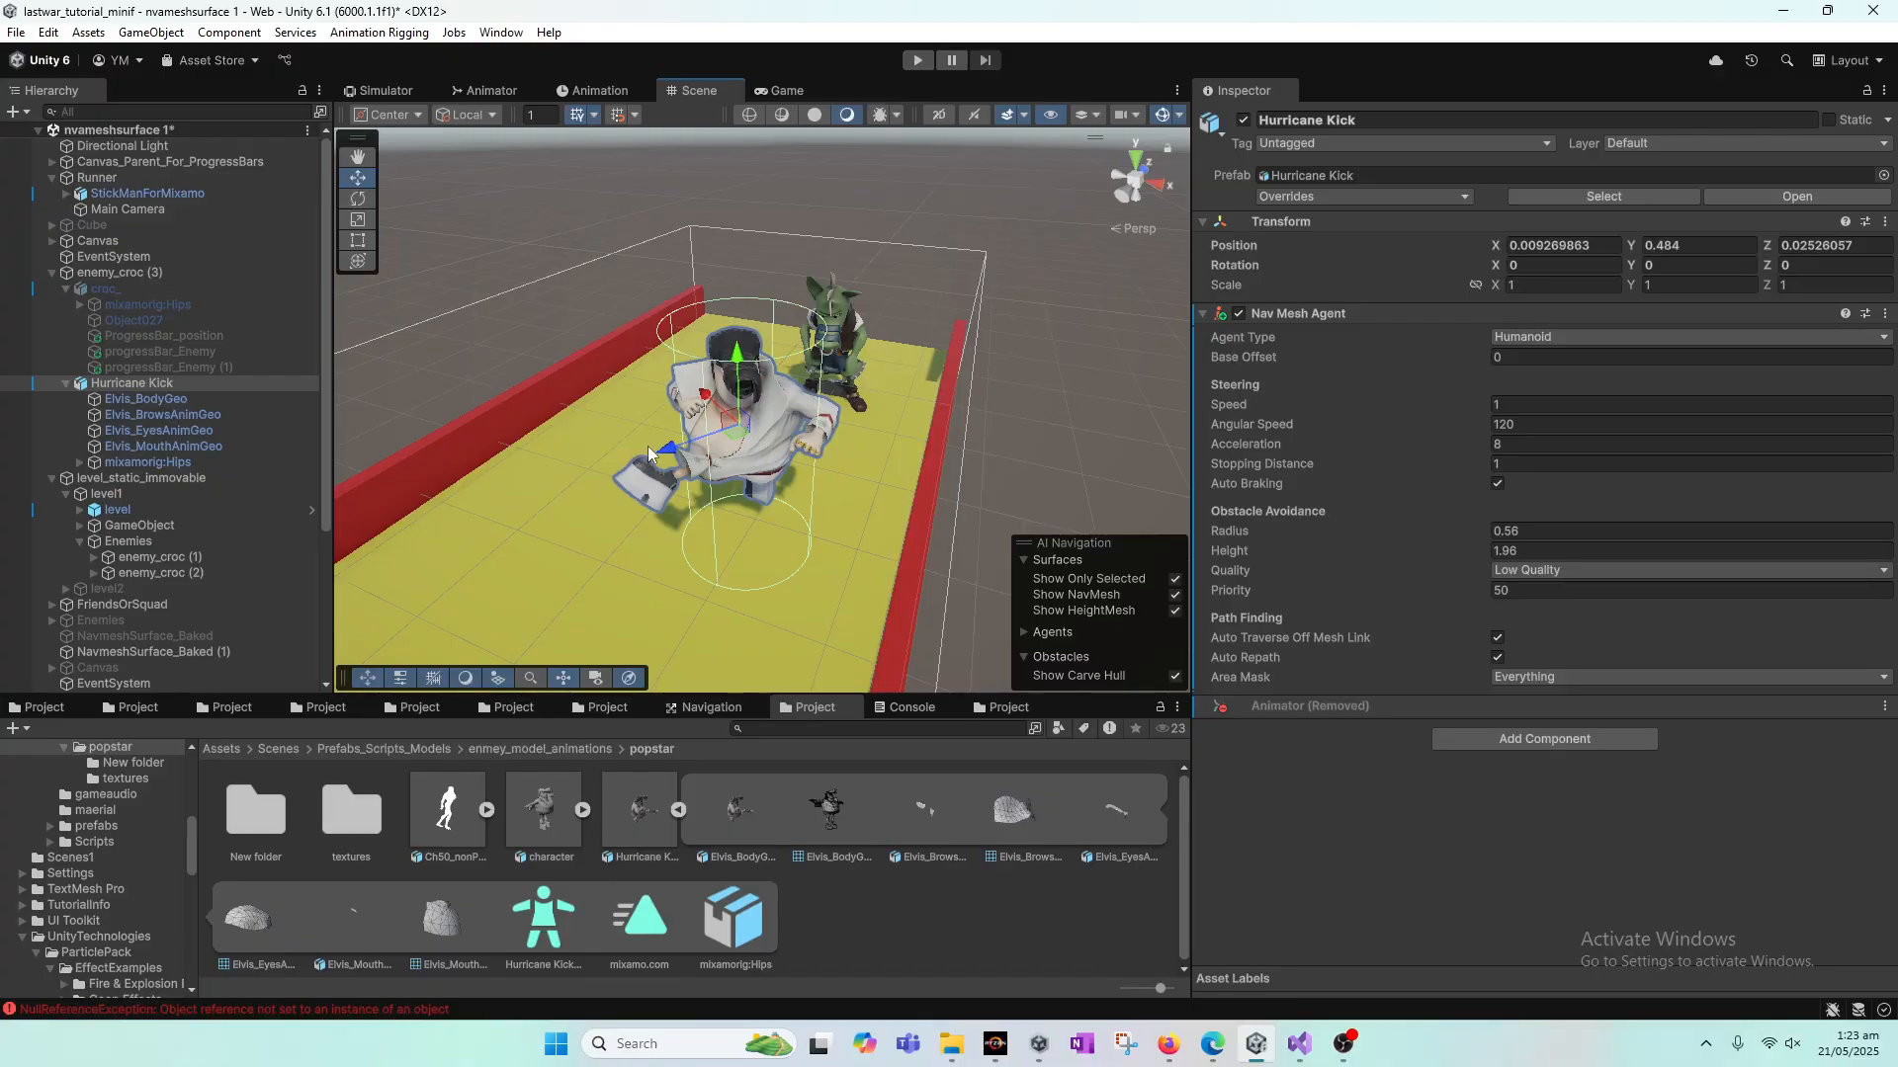
Step: Rename enemy_croc (3) to enemy_vegas (3)
click(120, 274)
click(1293, 120)
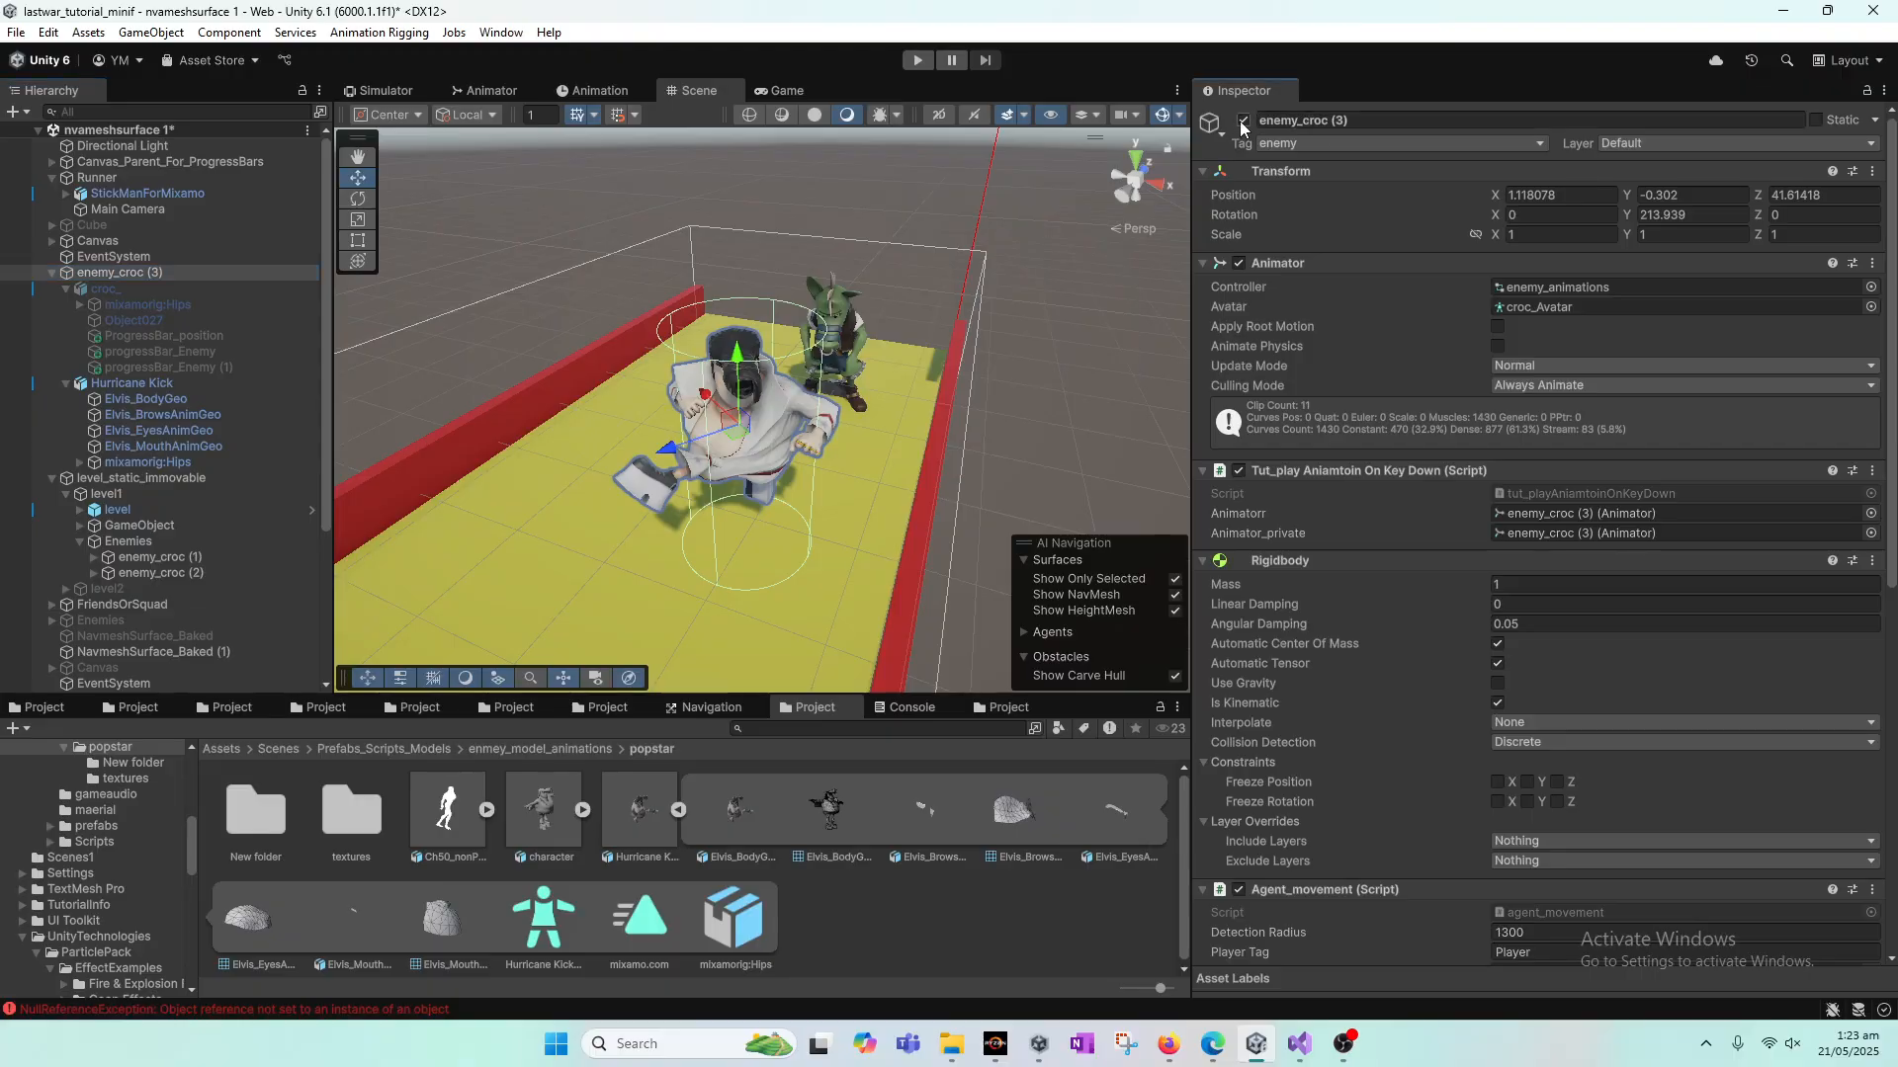
click(1293, 119)
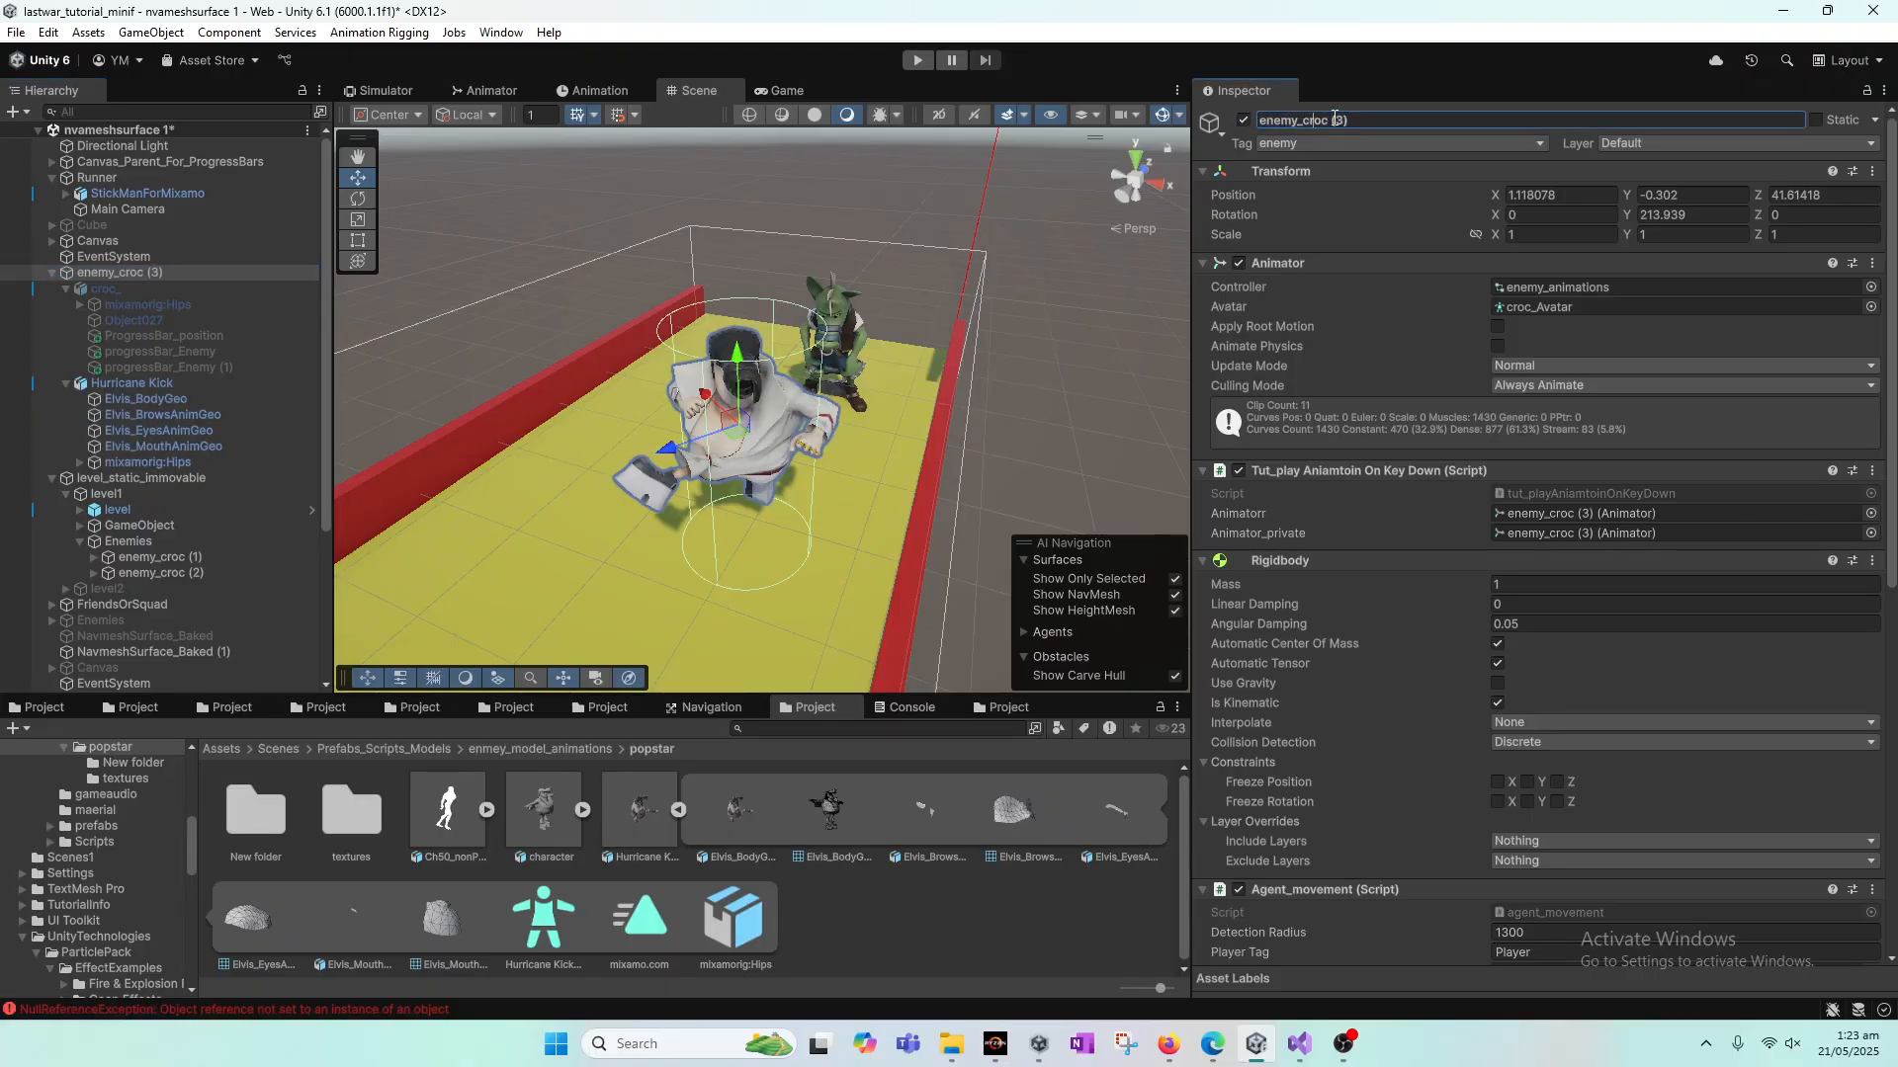
key(shift+Left)
key(shift+Left)
key(shift+Left)
key(shift+Left)
text(vegas)
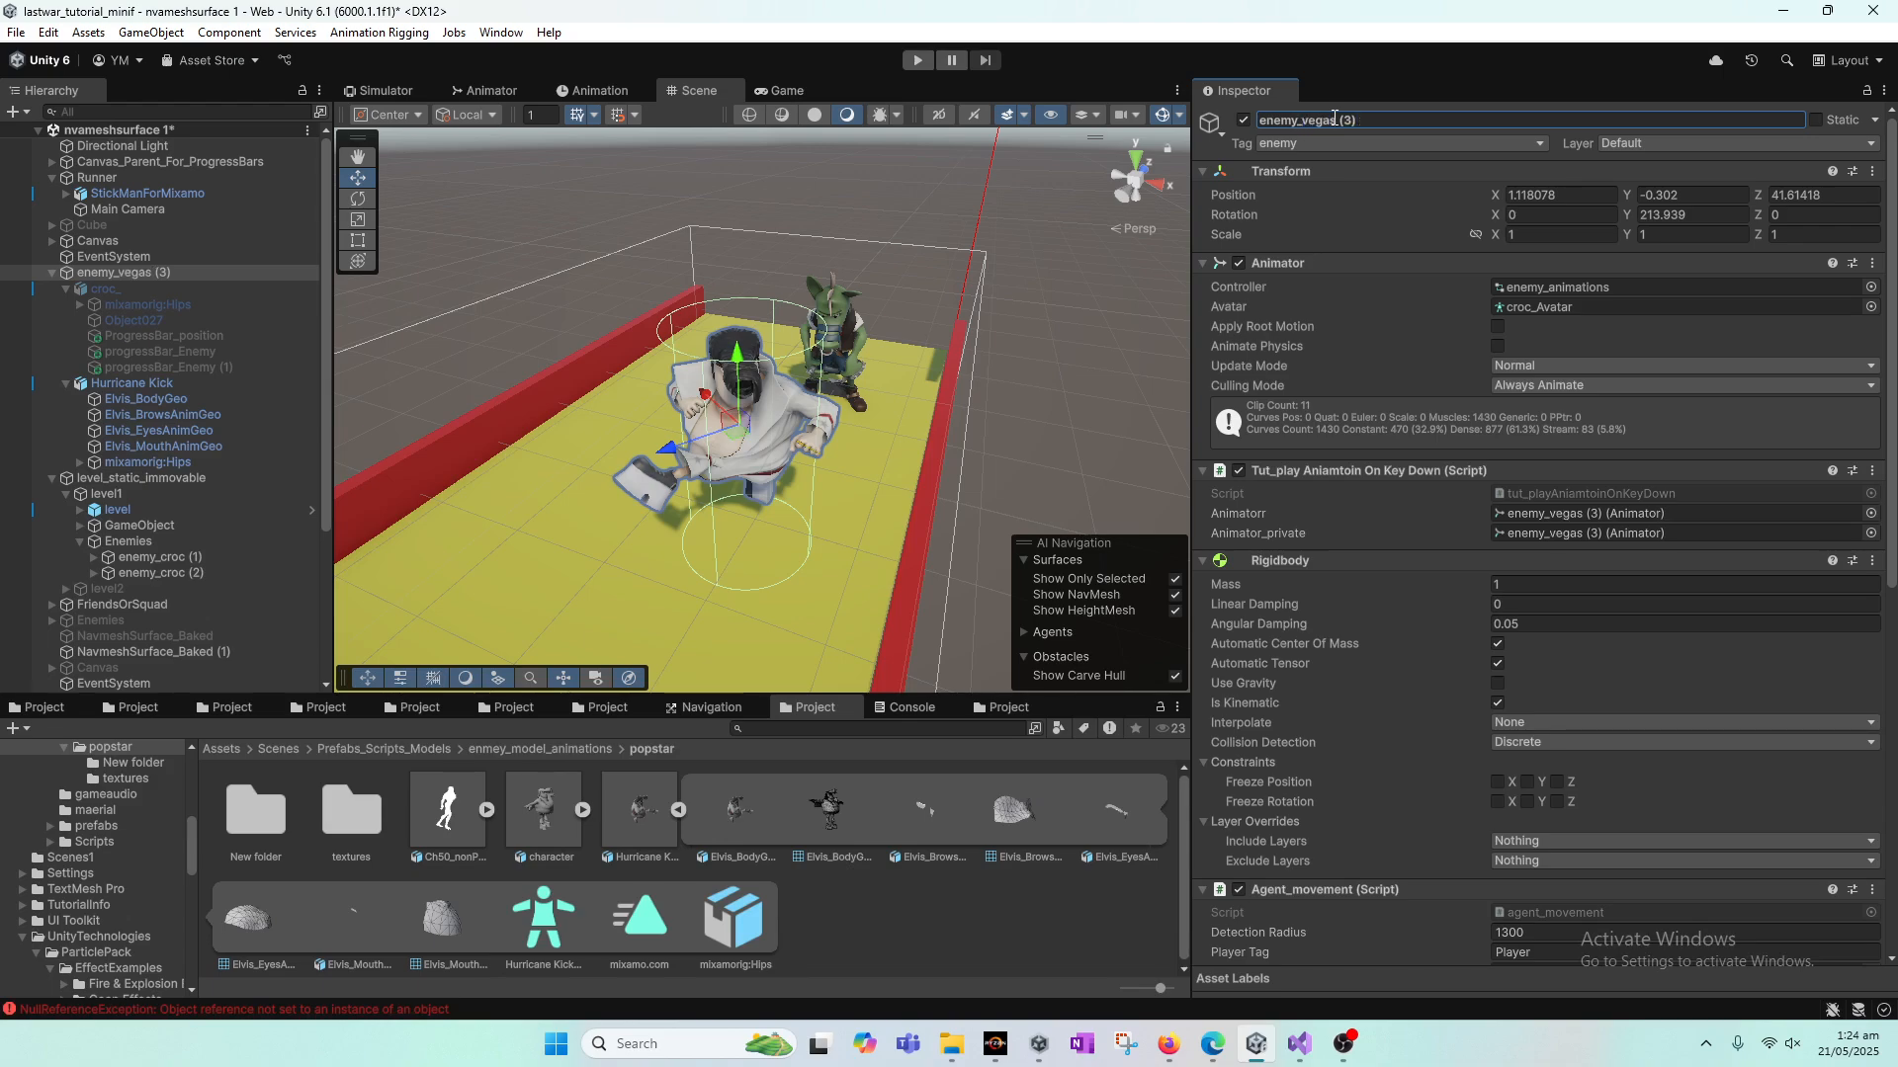
click(188, 385)
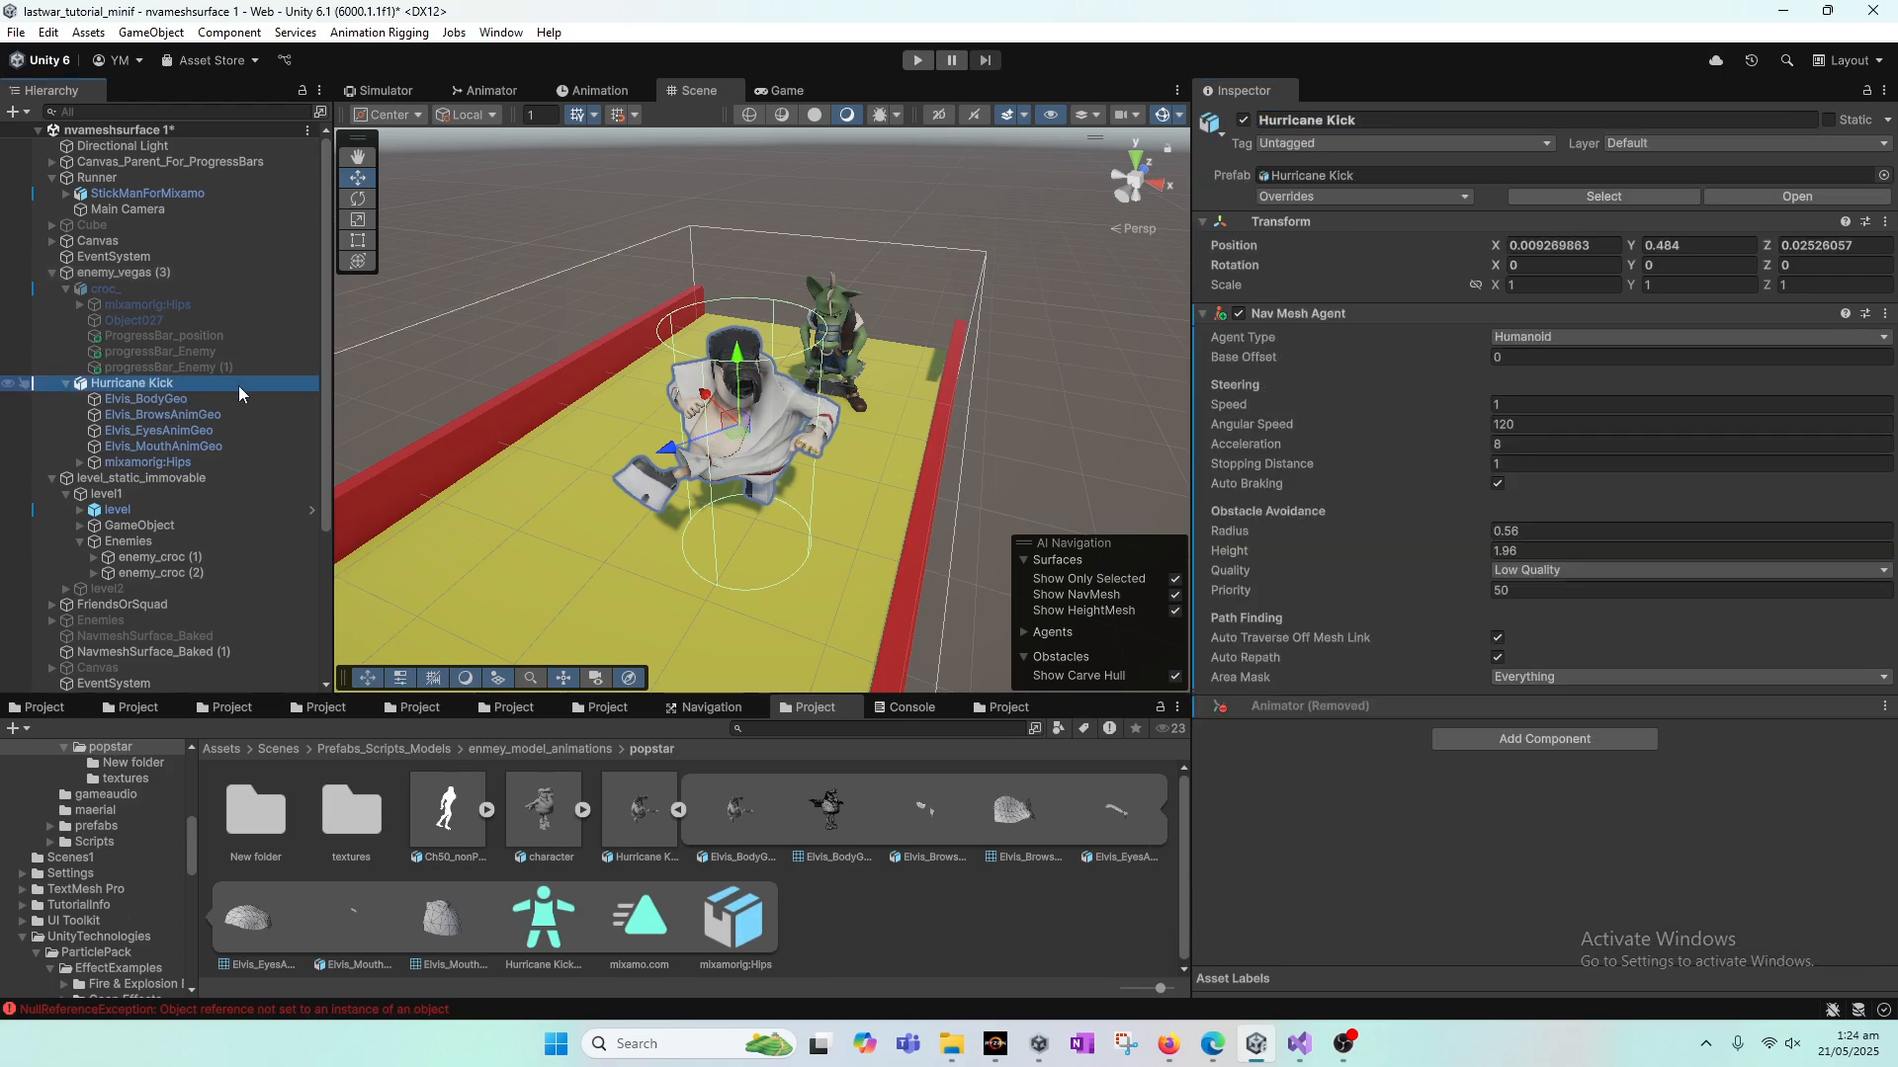
click(152, 401)
click(161, 385)
Step: Unlock a Project browser, locate the enemy_animations controller used by enemy_vegas (3) in it, and lock the browser on that folder
click(145, 273)
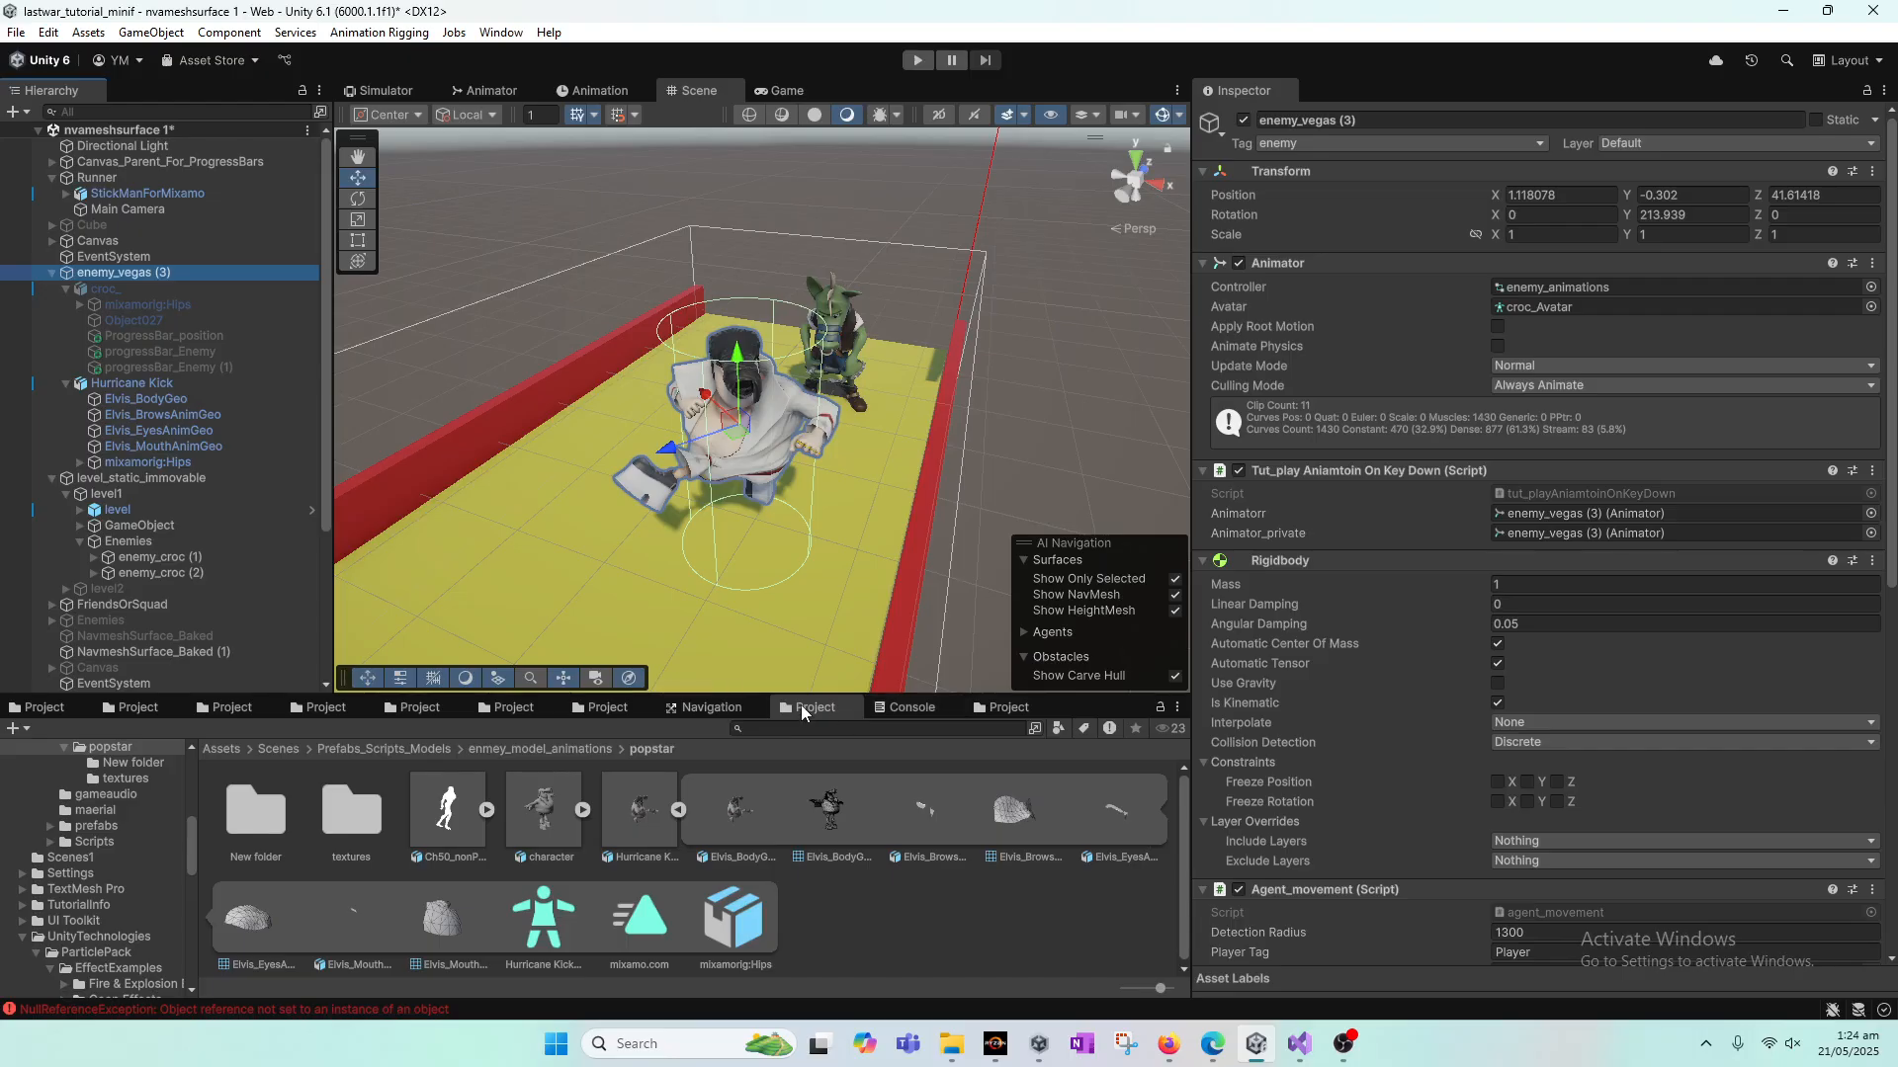
click(1018, 708)
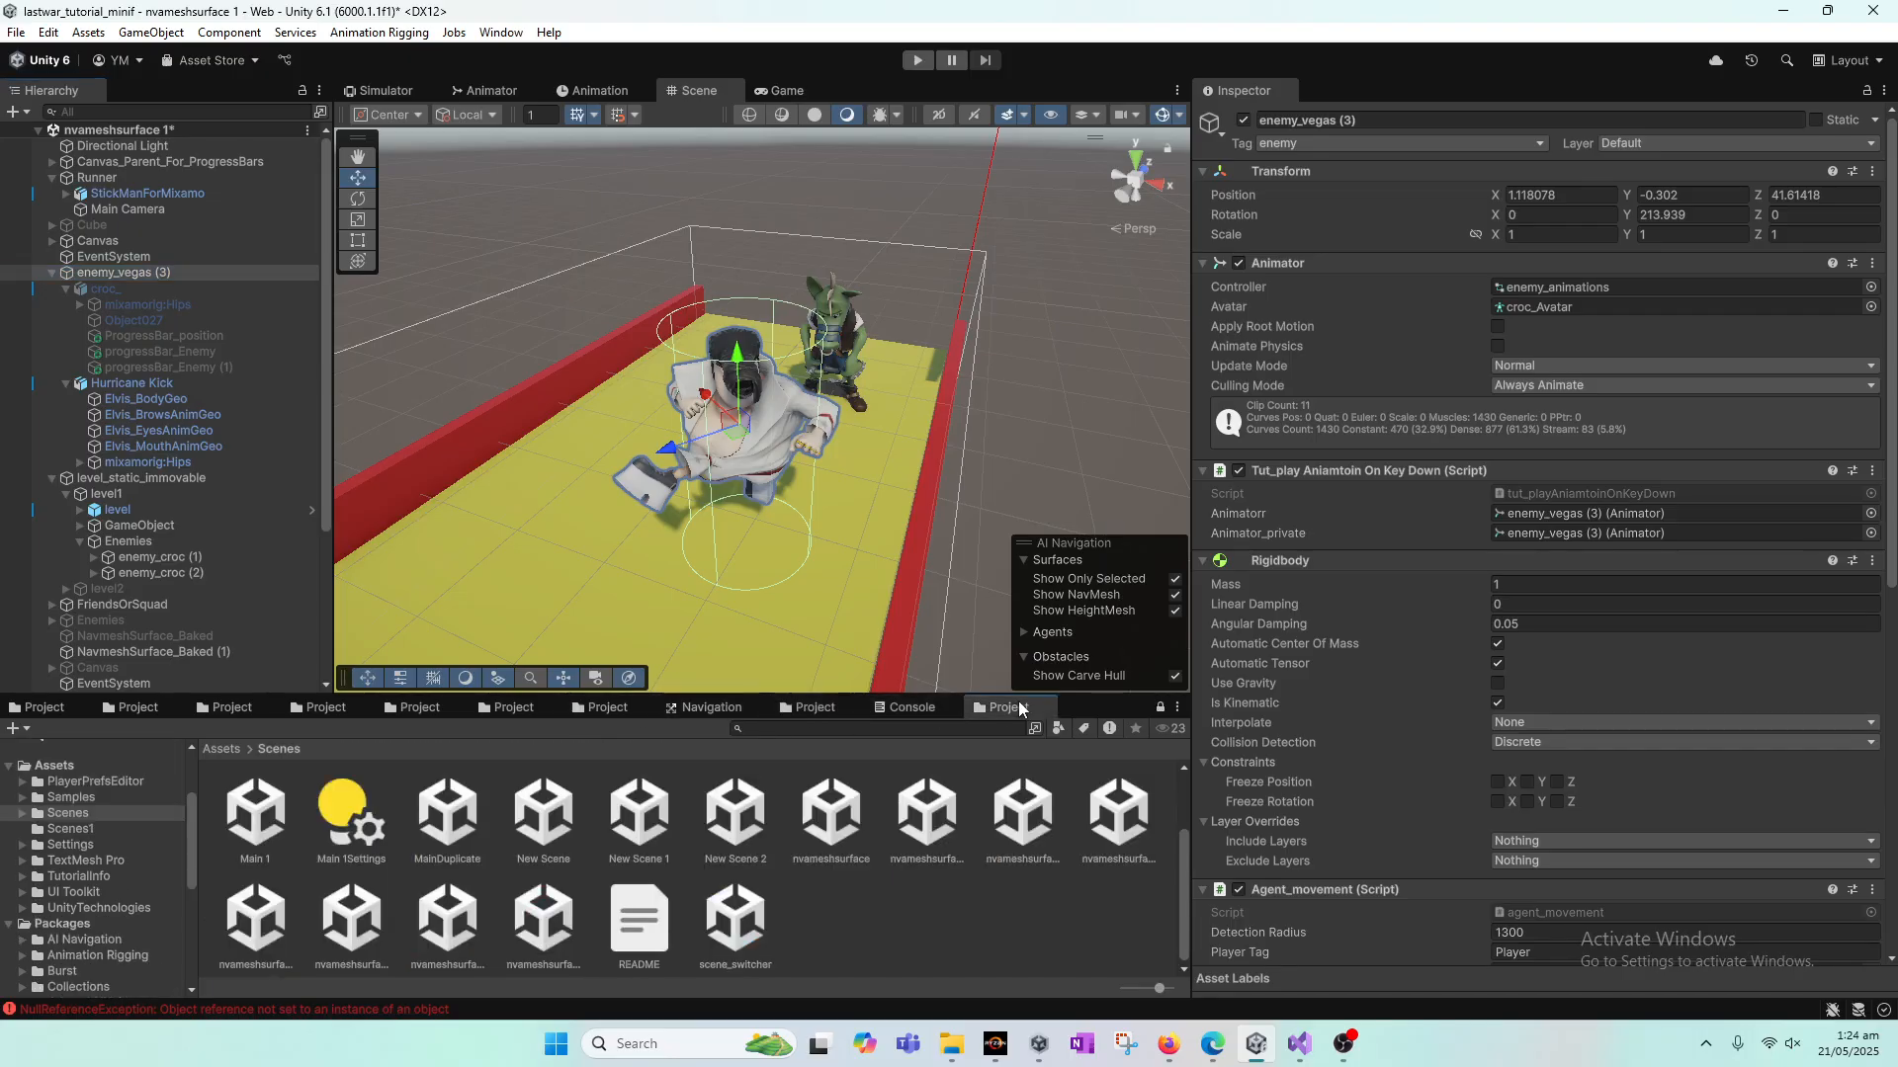
click(435, 708)
click(347, 709)
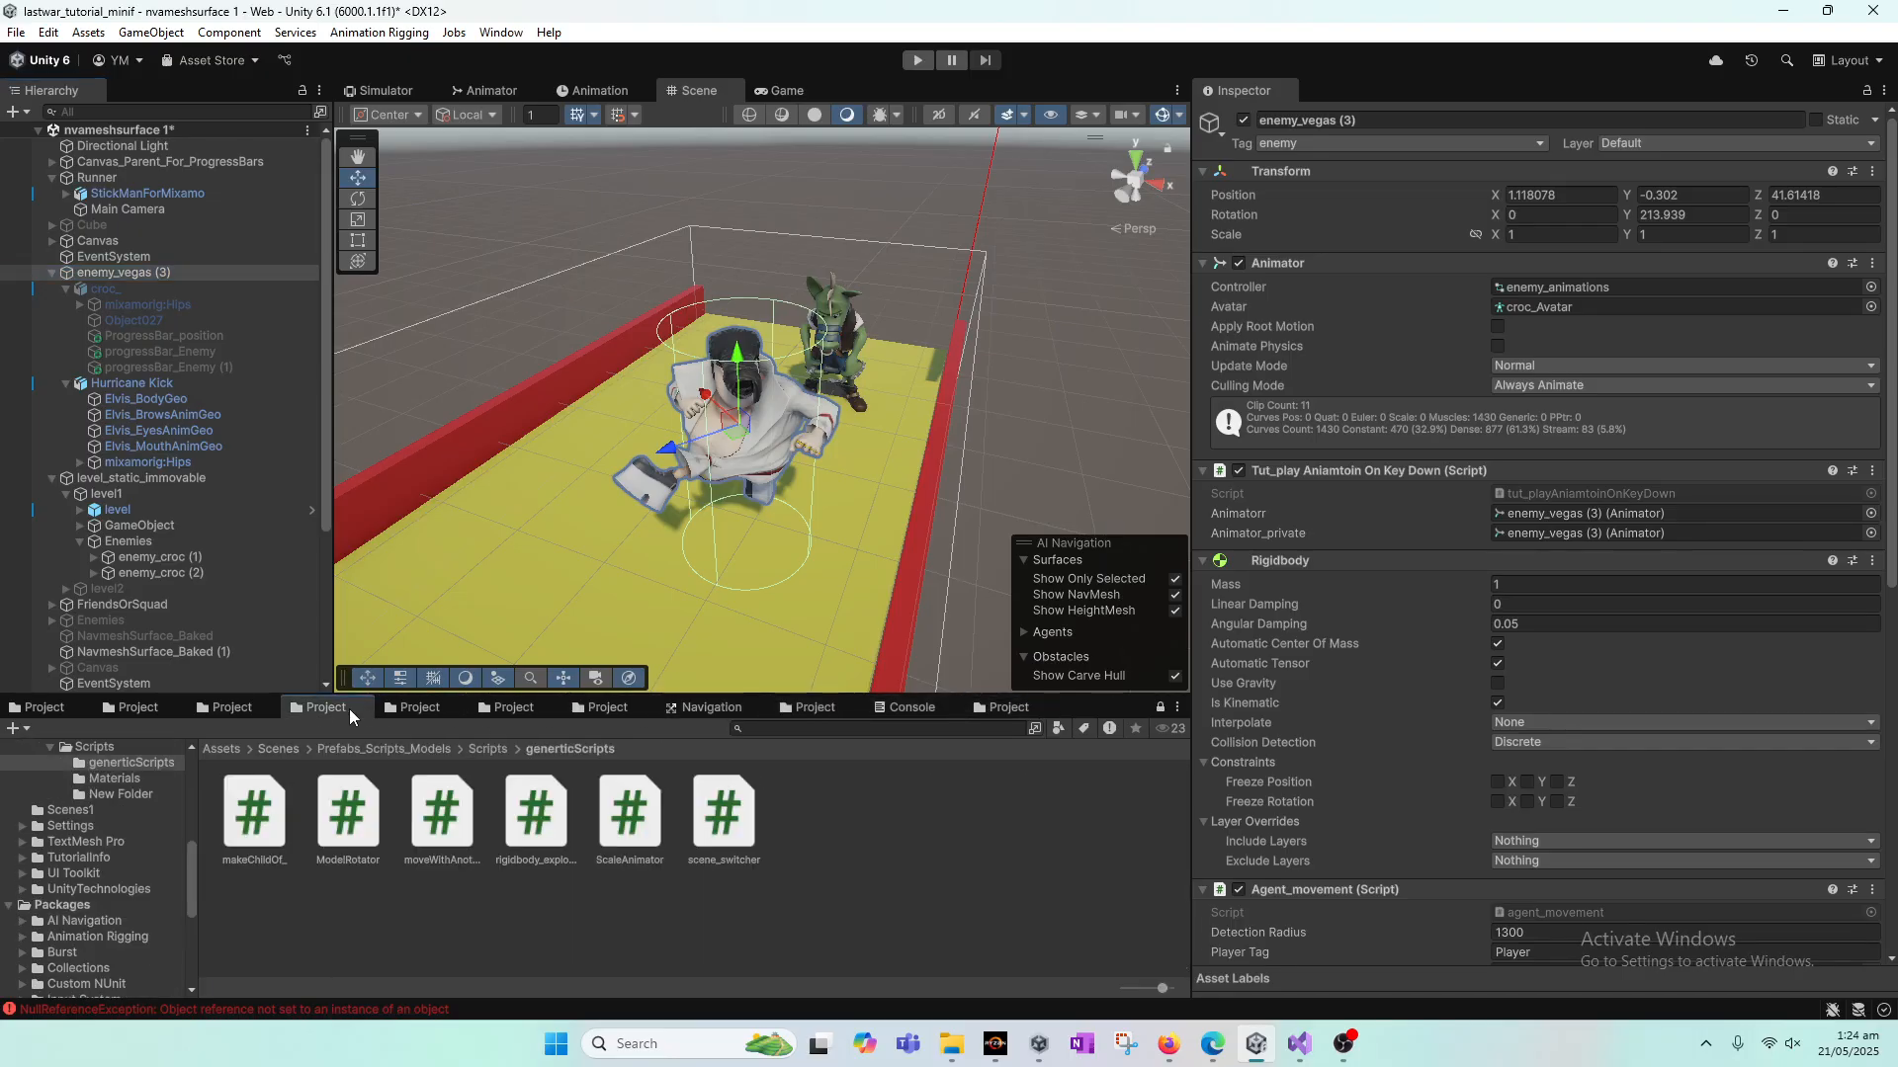
click(238, 707)
right_click(245, 710)
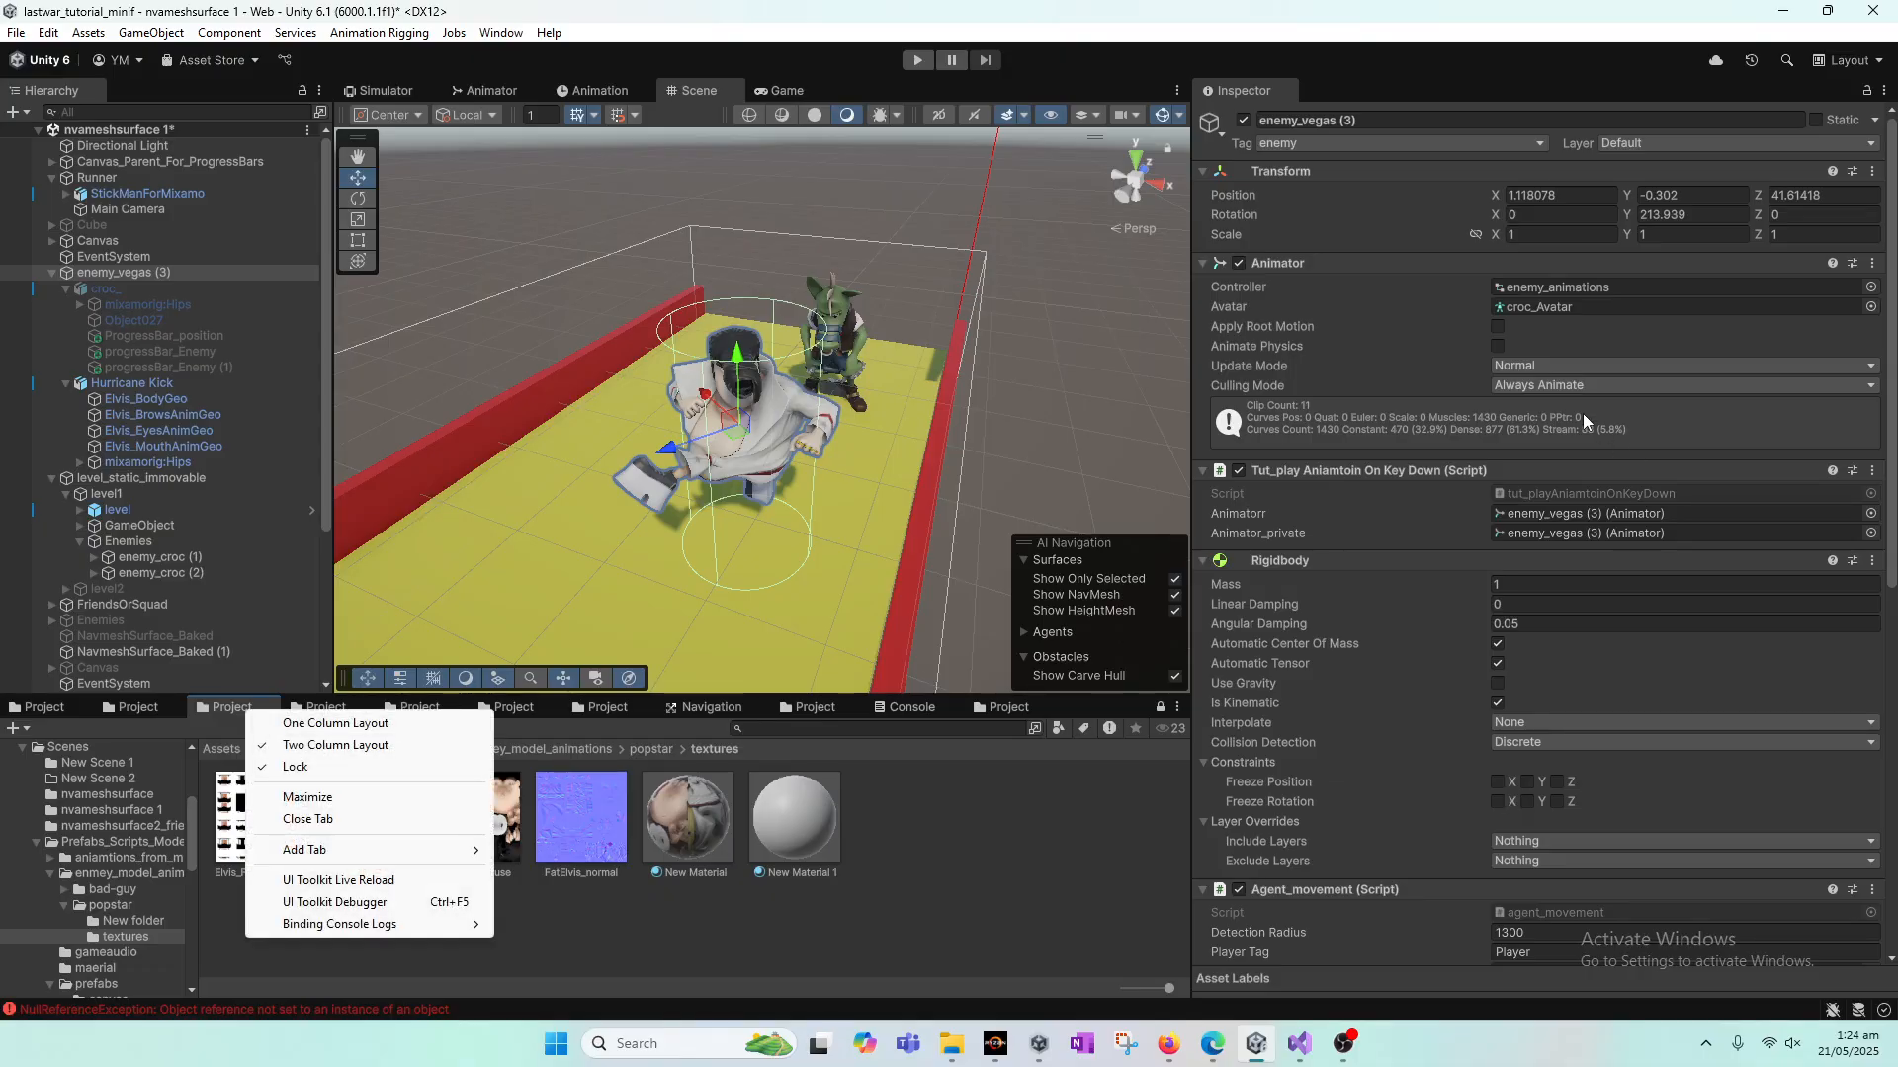
click(287, 767)
click(1522, 289)
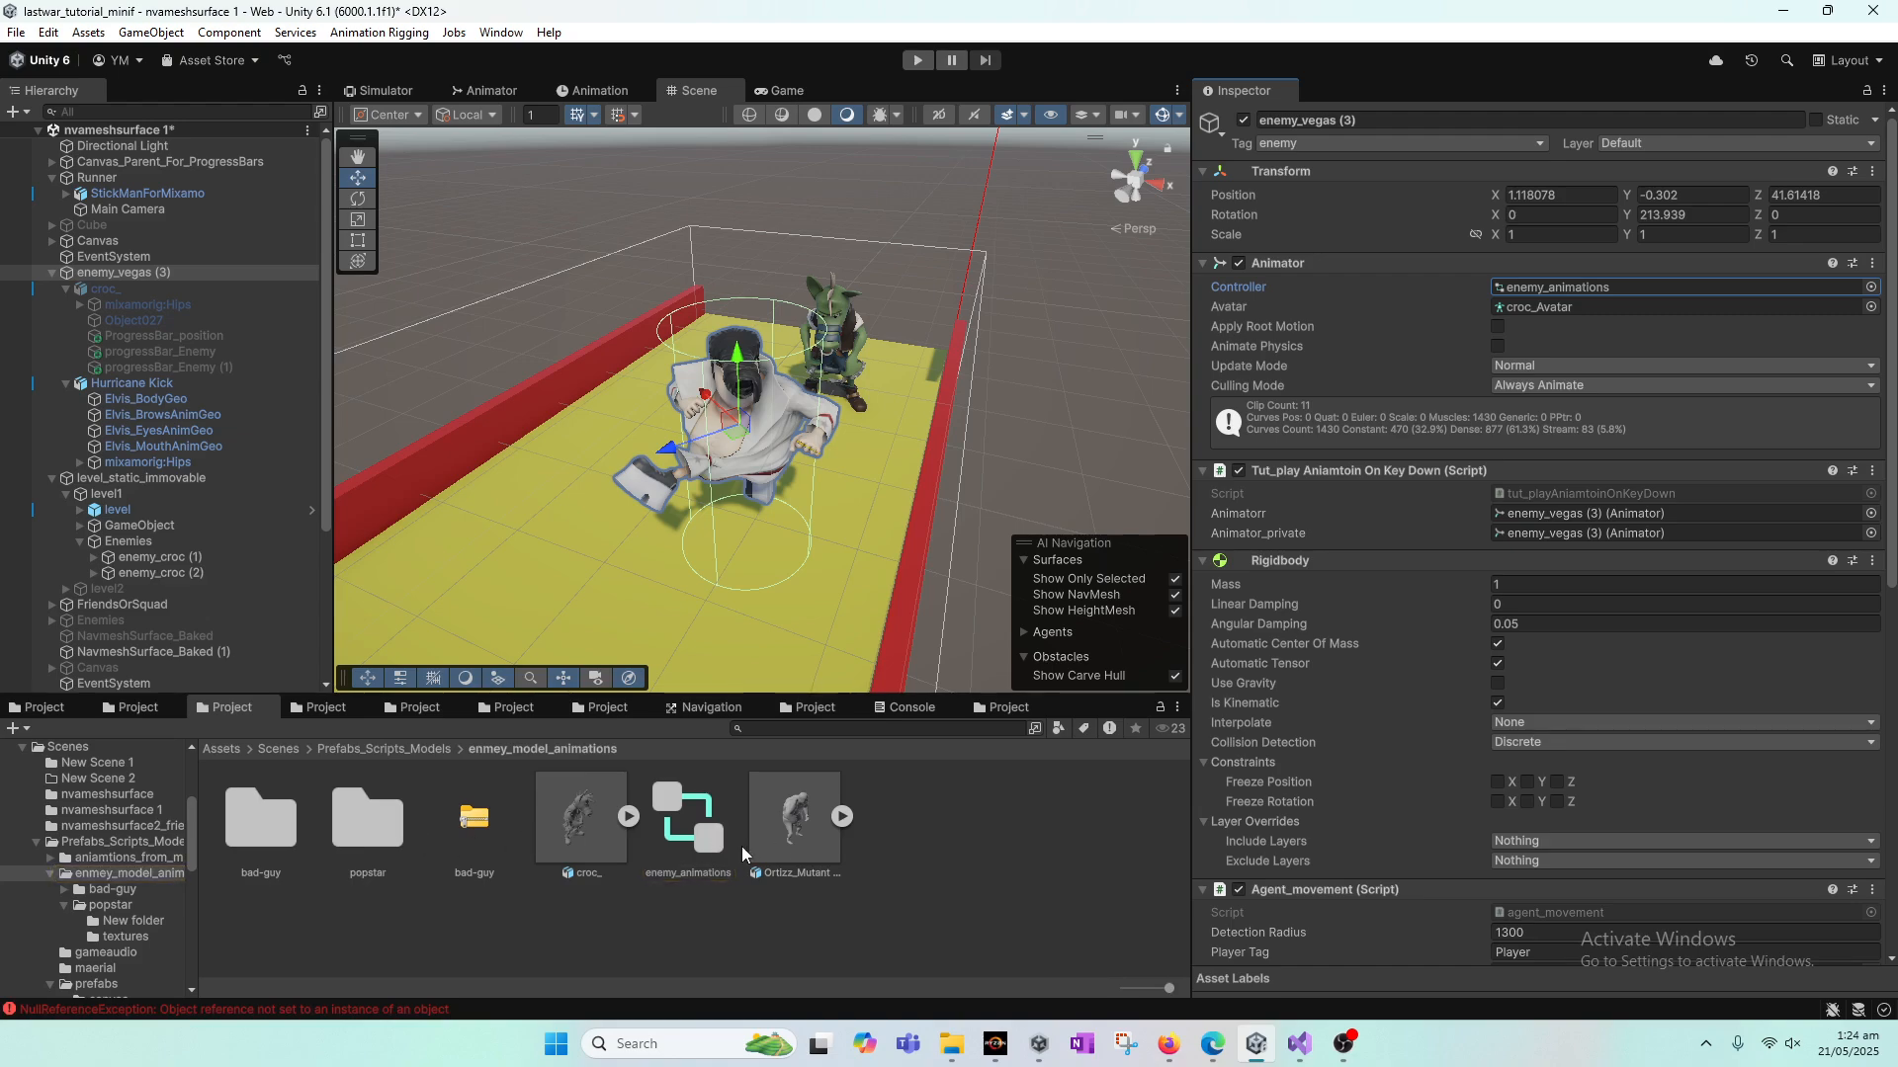
click(708, 848)
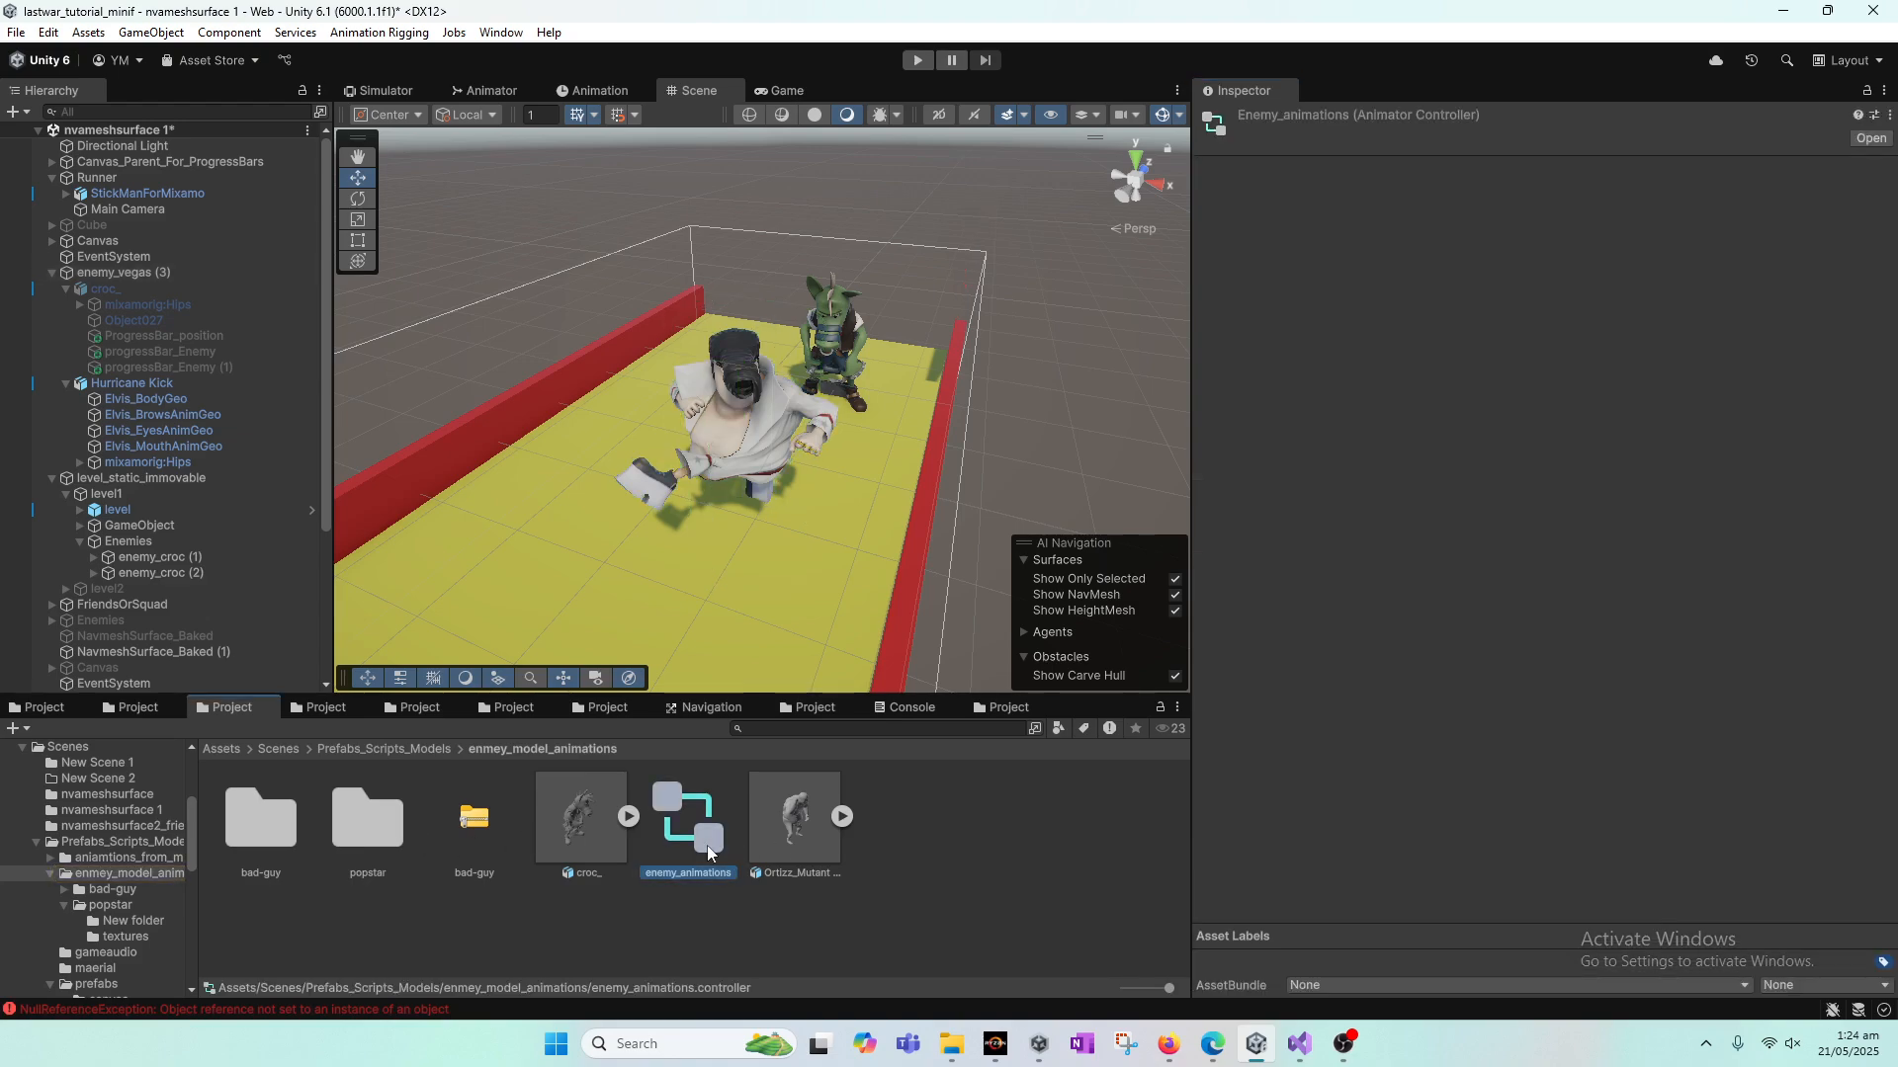
right_click(253, 714)
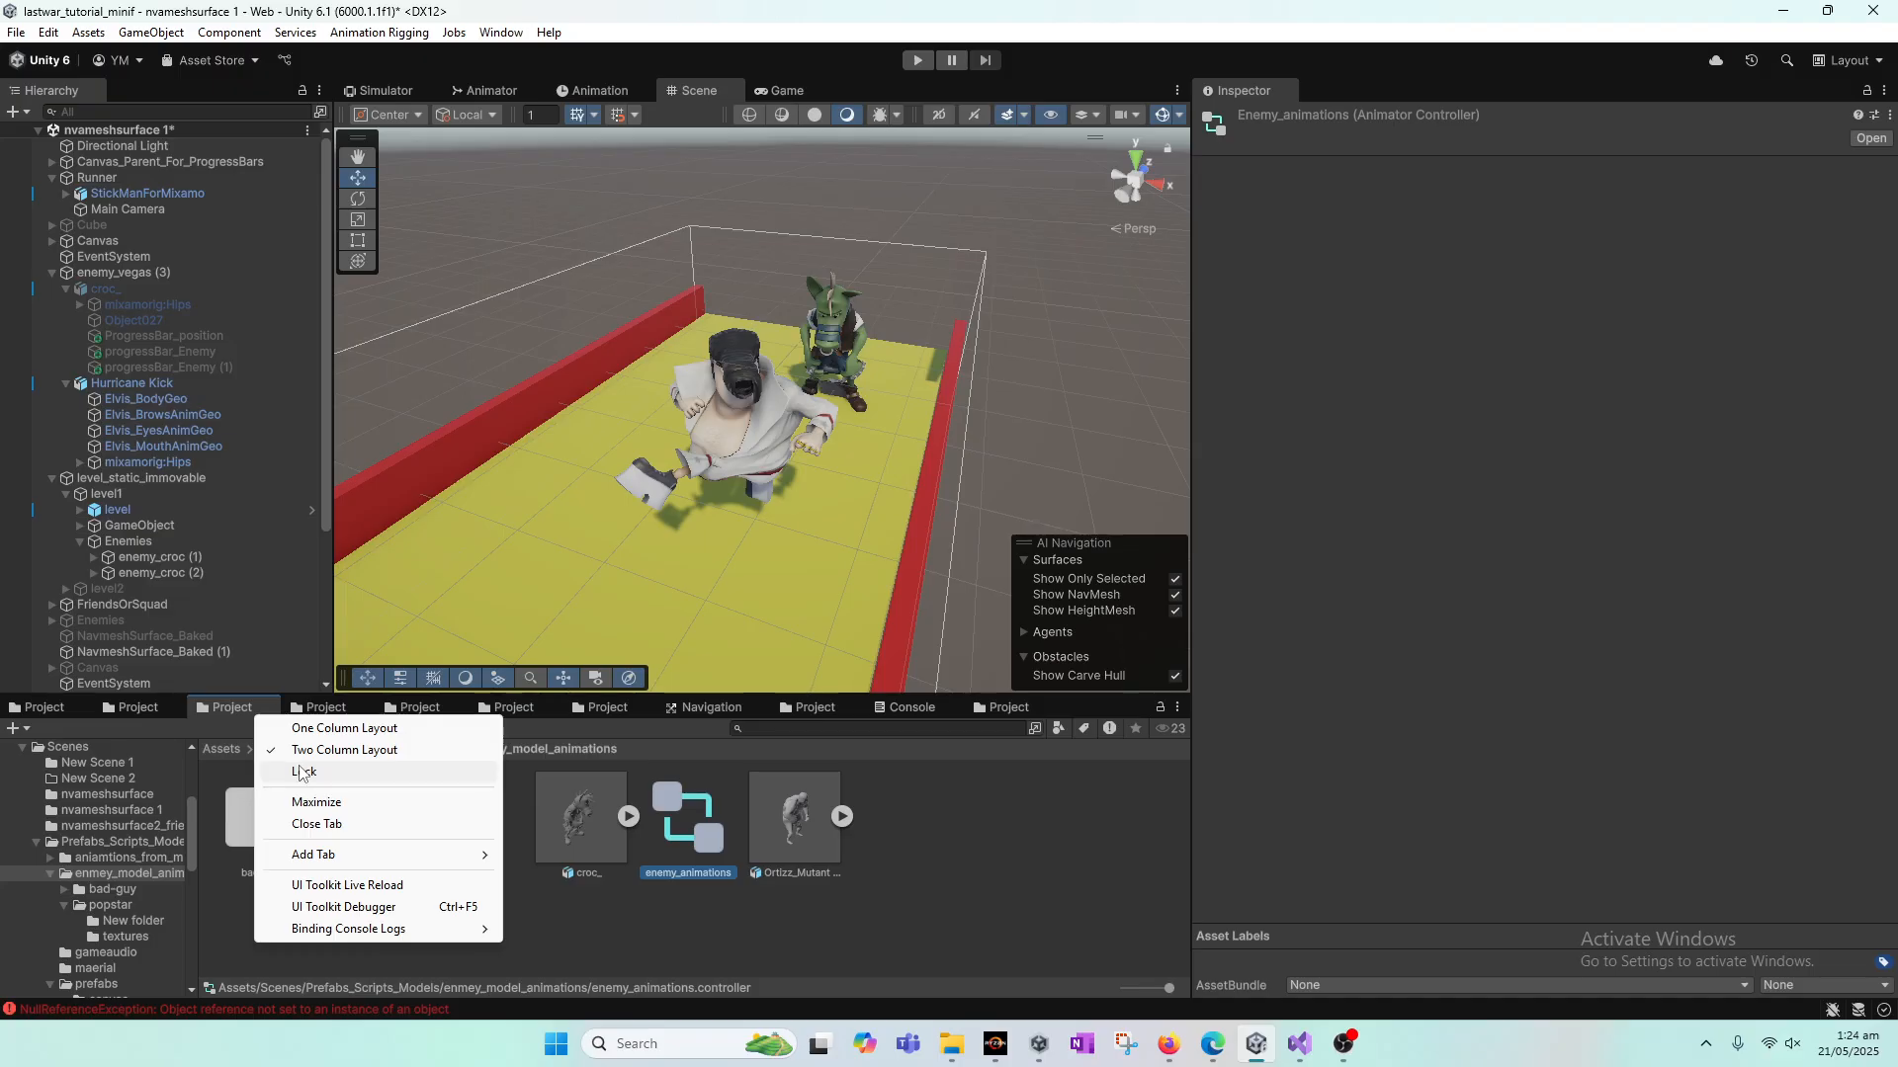
click(303, 773)
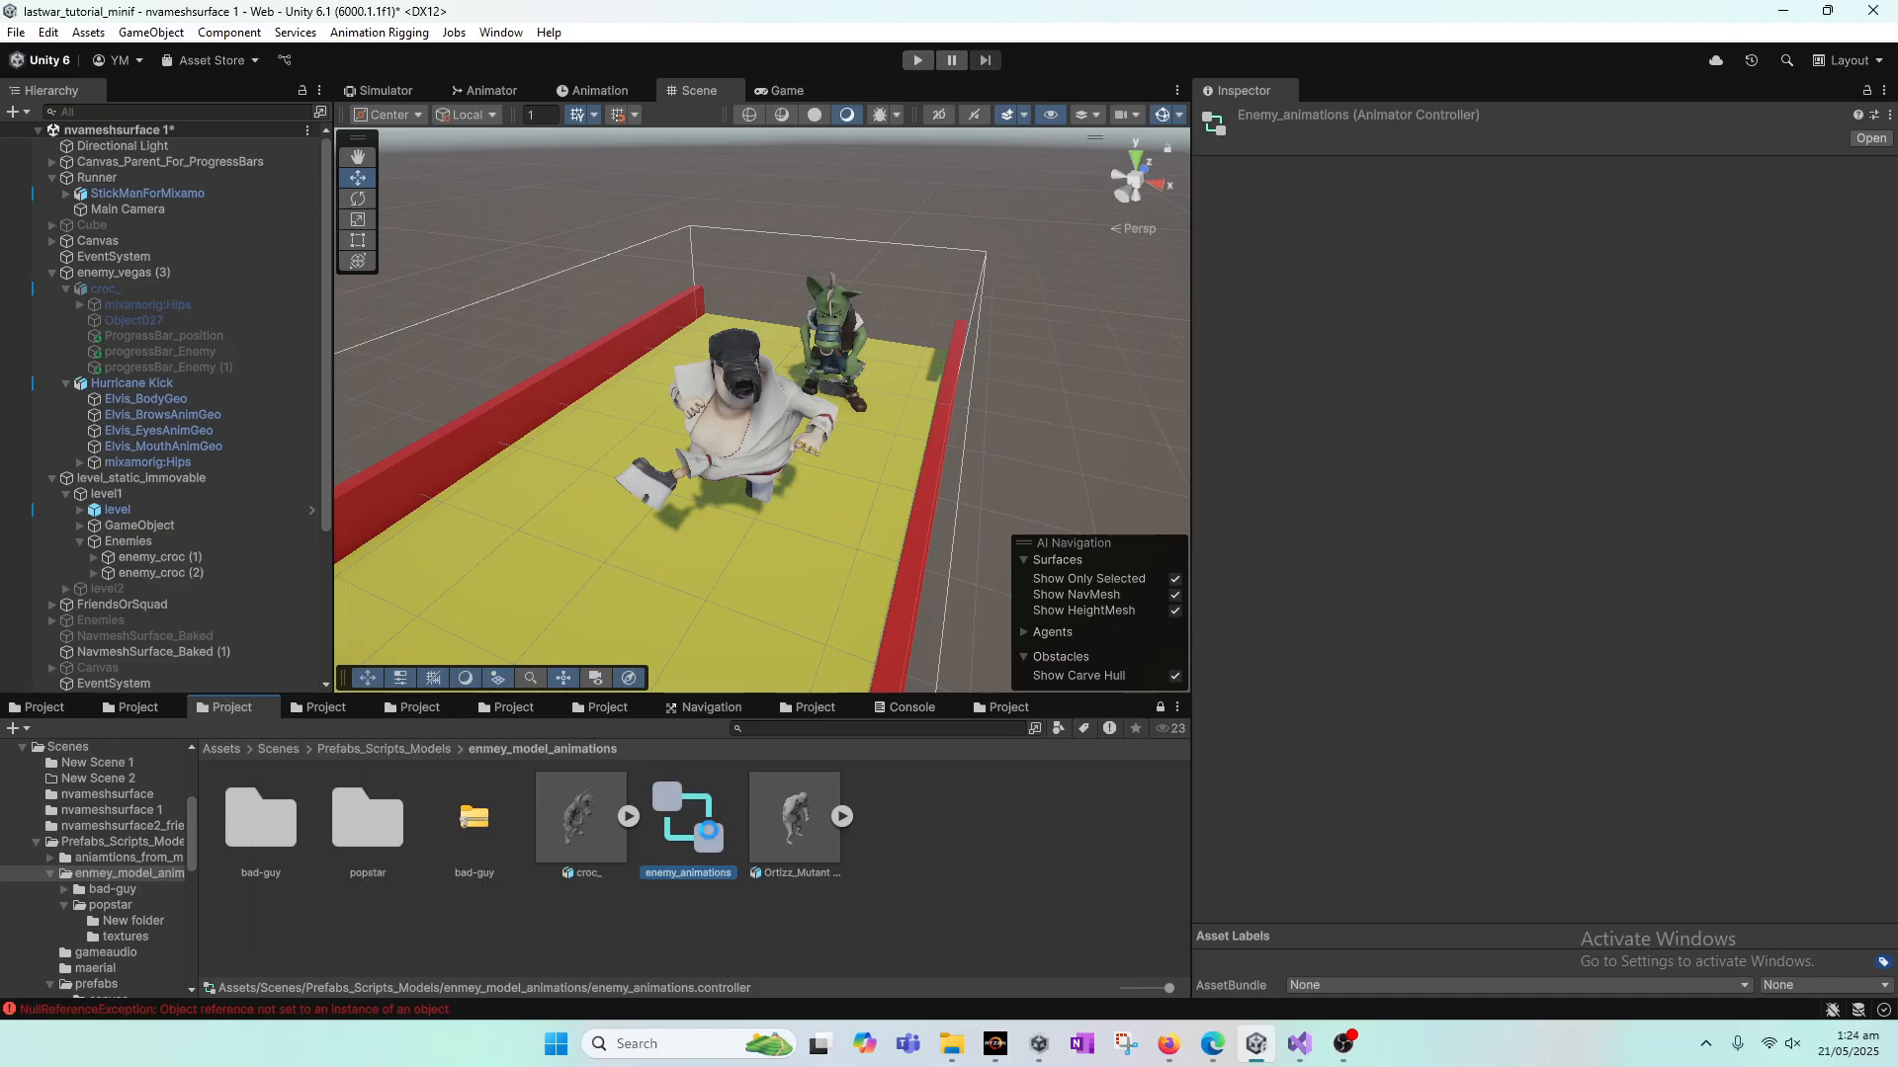
Step: Duplicate the enemy_animations controller, move the copy into the popstar folder and open that folder
key(ctrl+d)
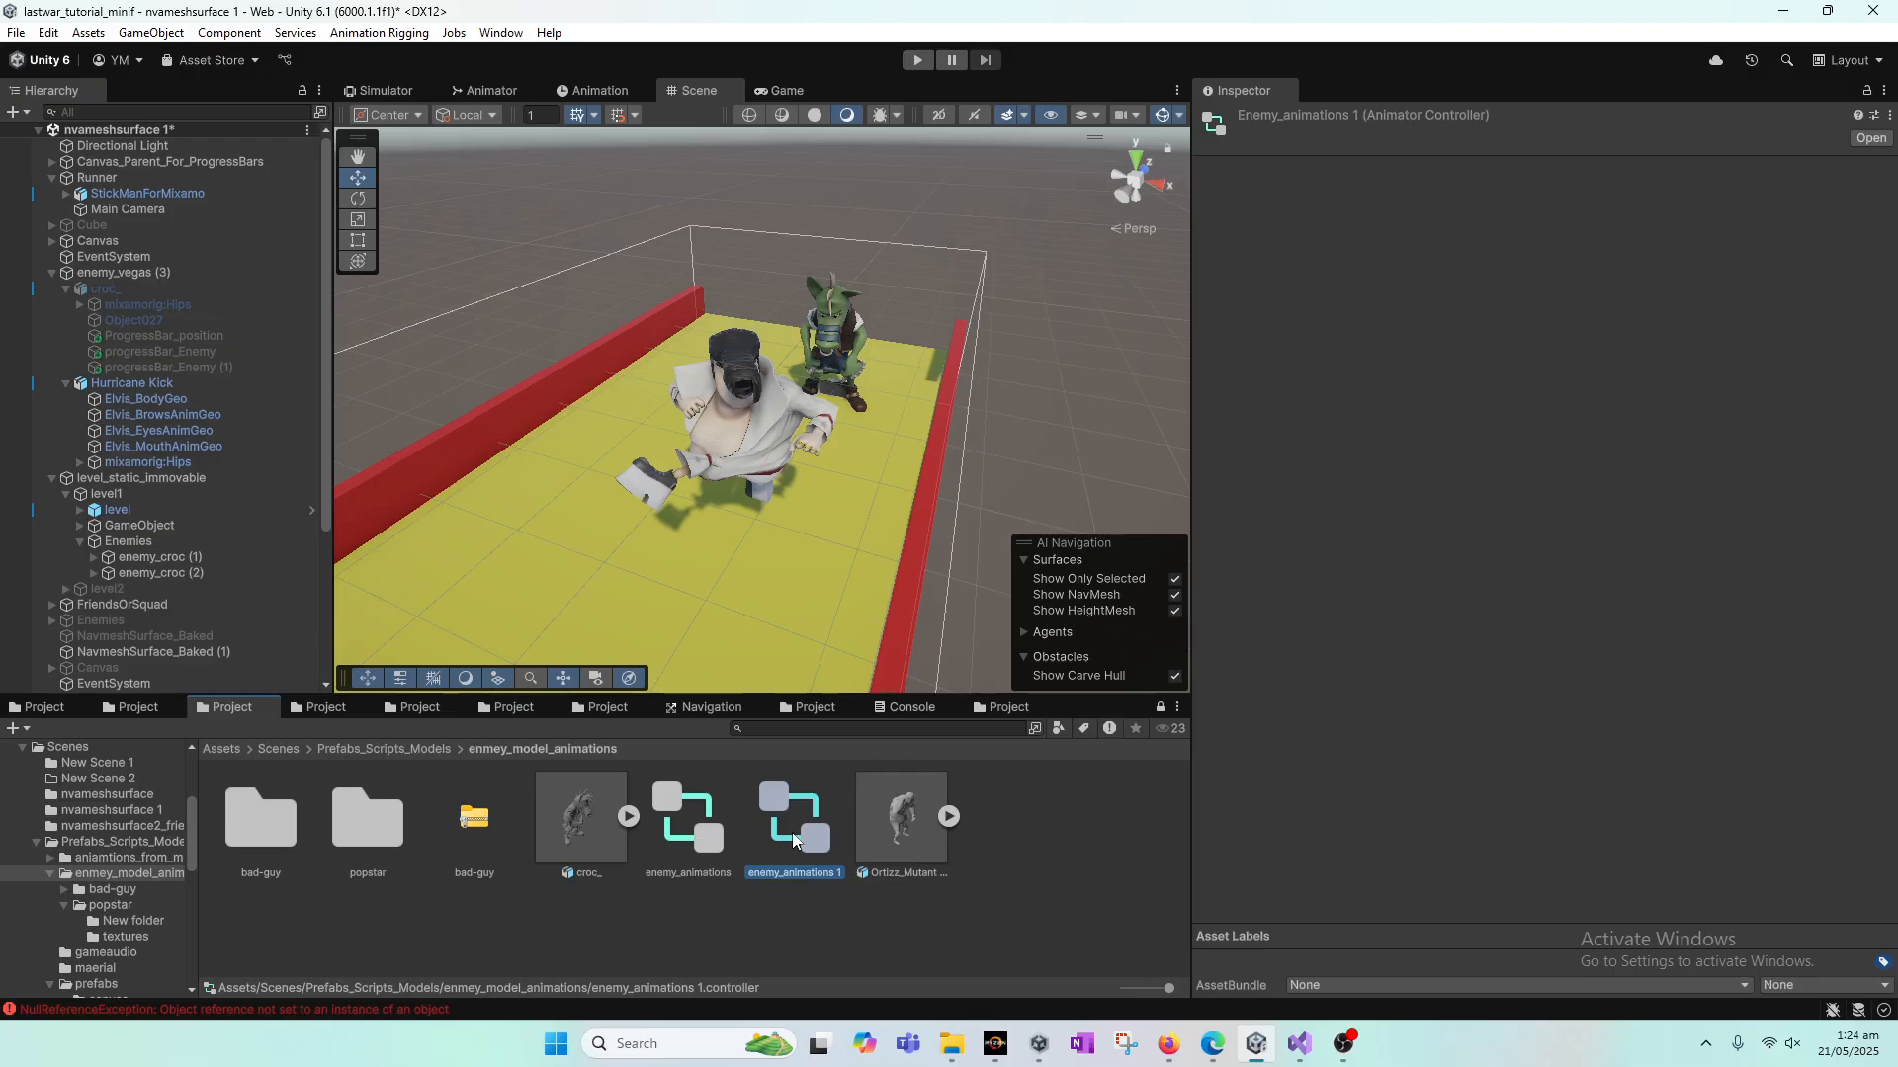
drag(838, 827, 356, 826)
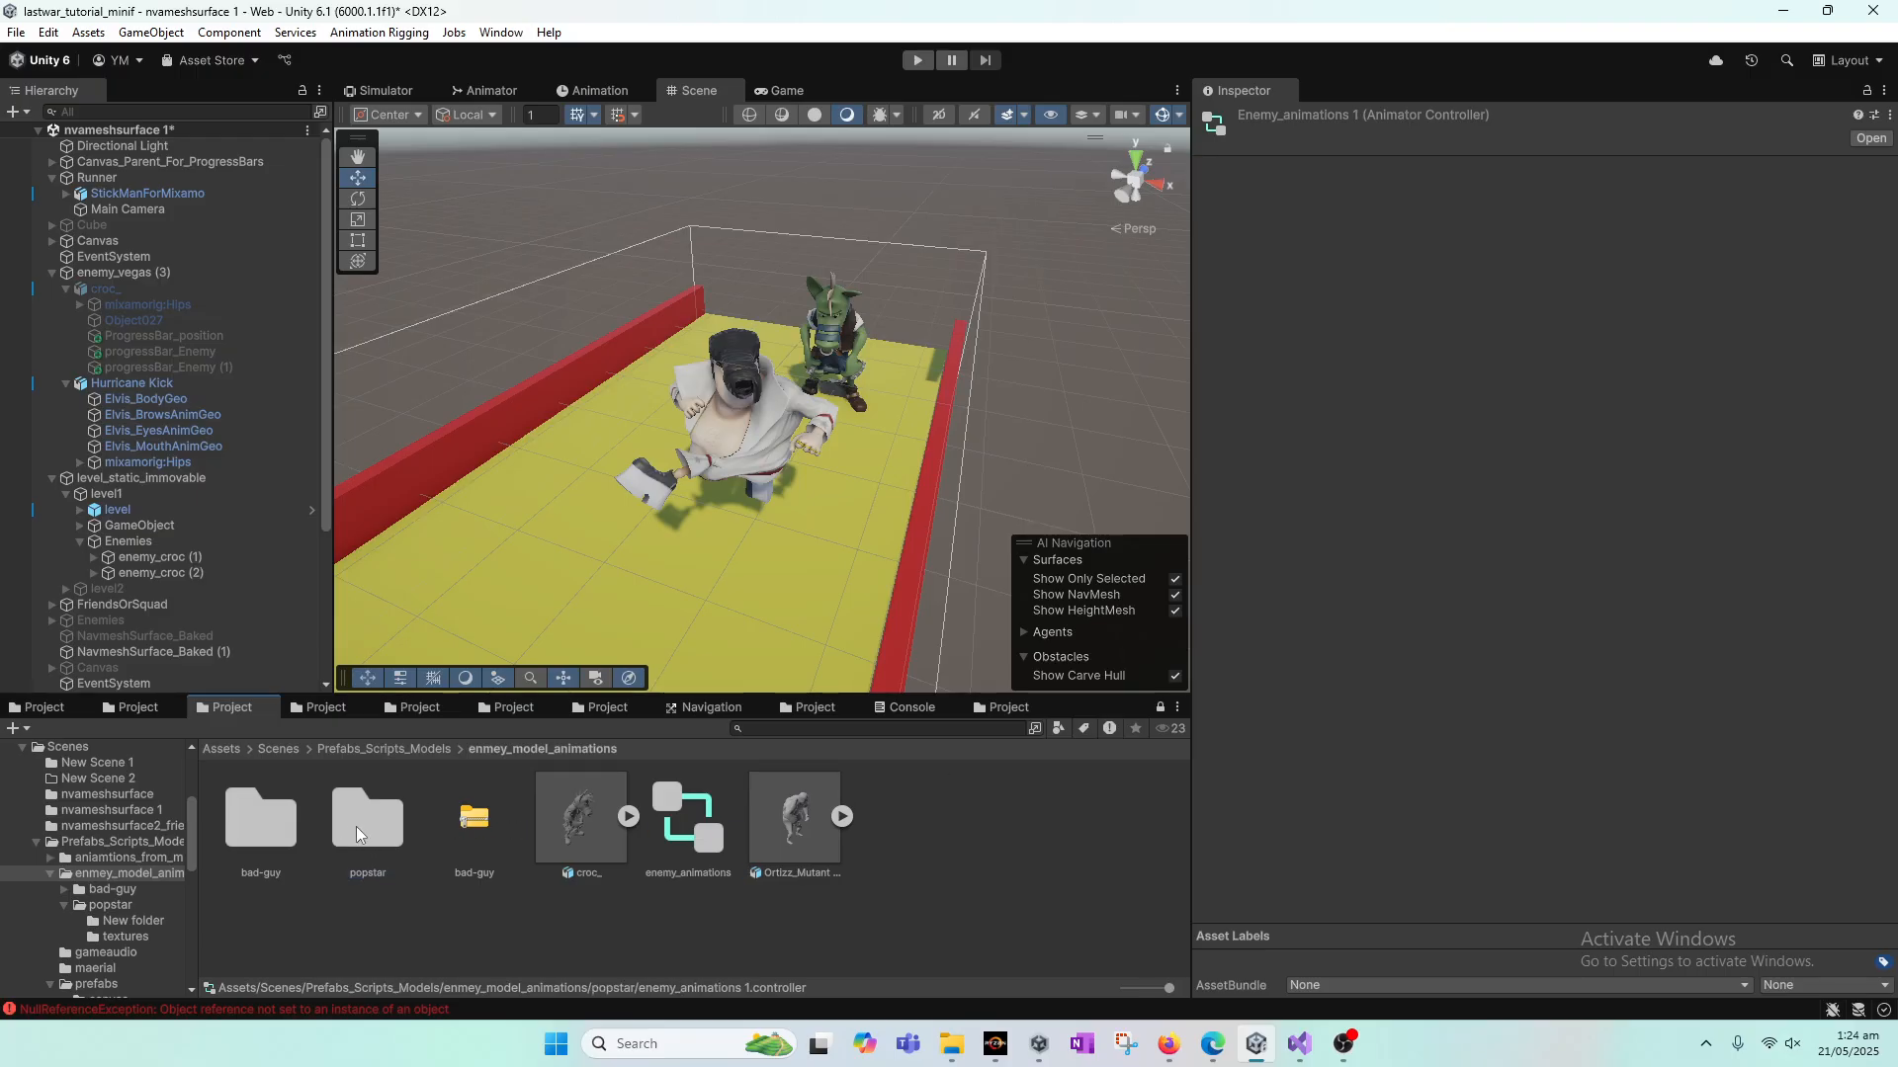
double_click(363, 826)
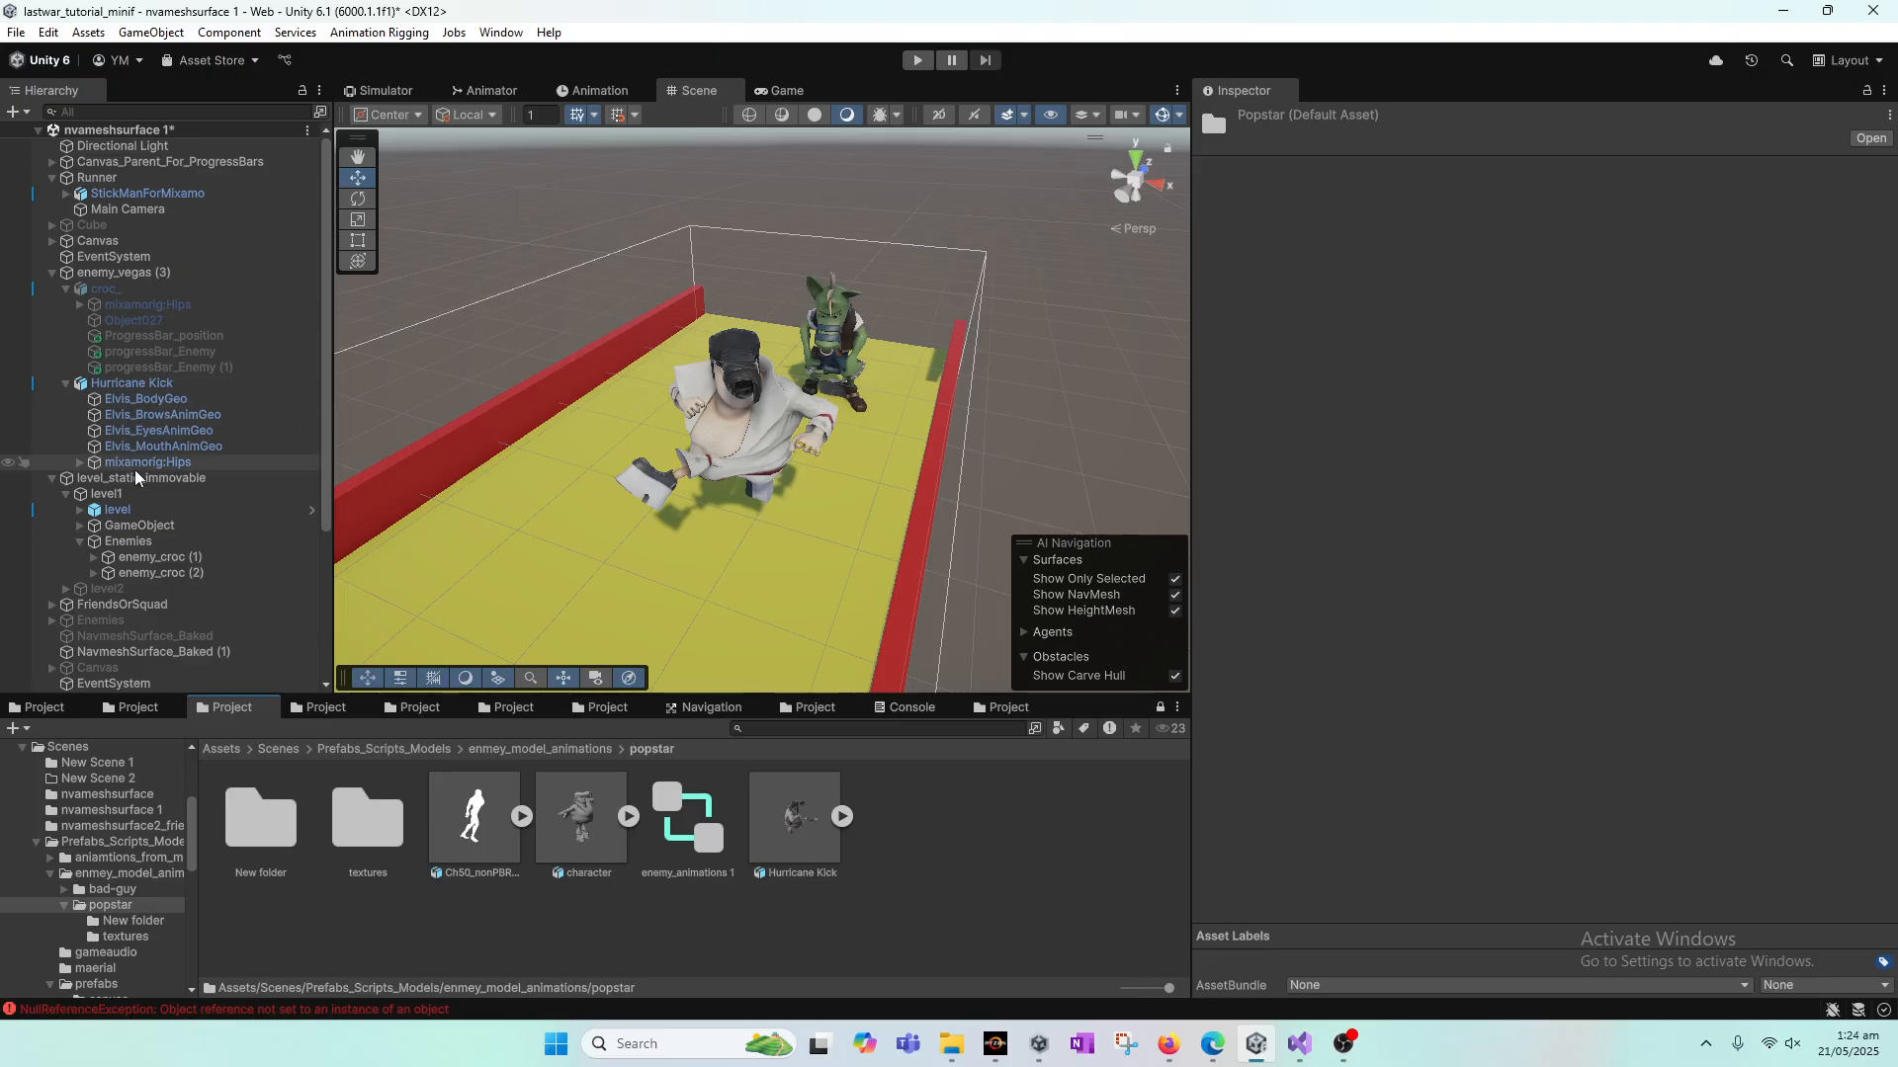
Step: Assign the enemy_animations 1 controller to the Animator of enemy_vegas (3)
click(159, 387)
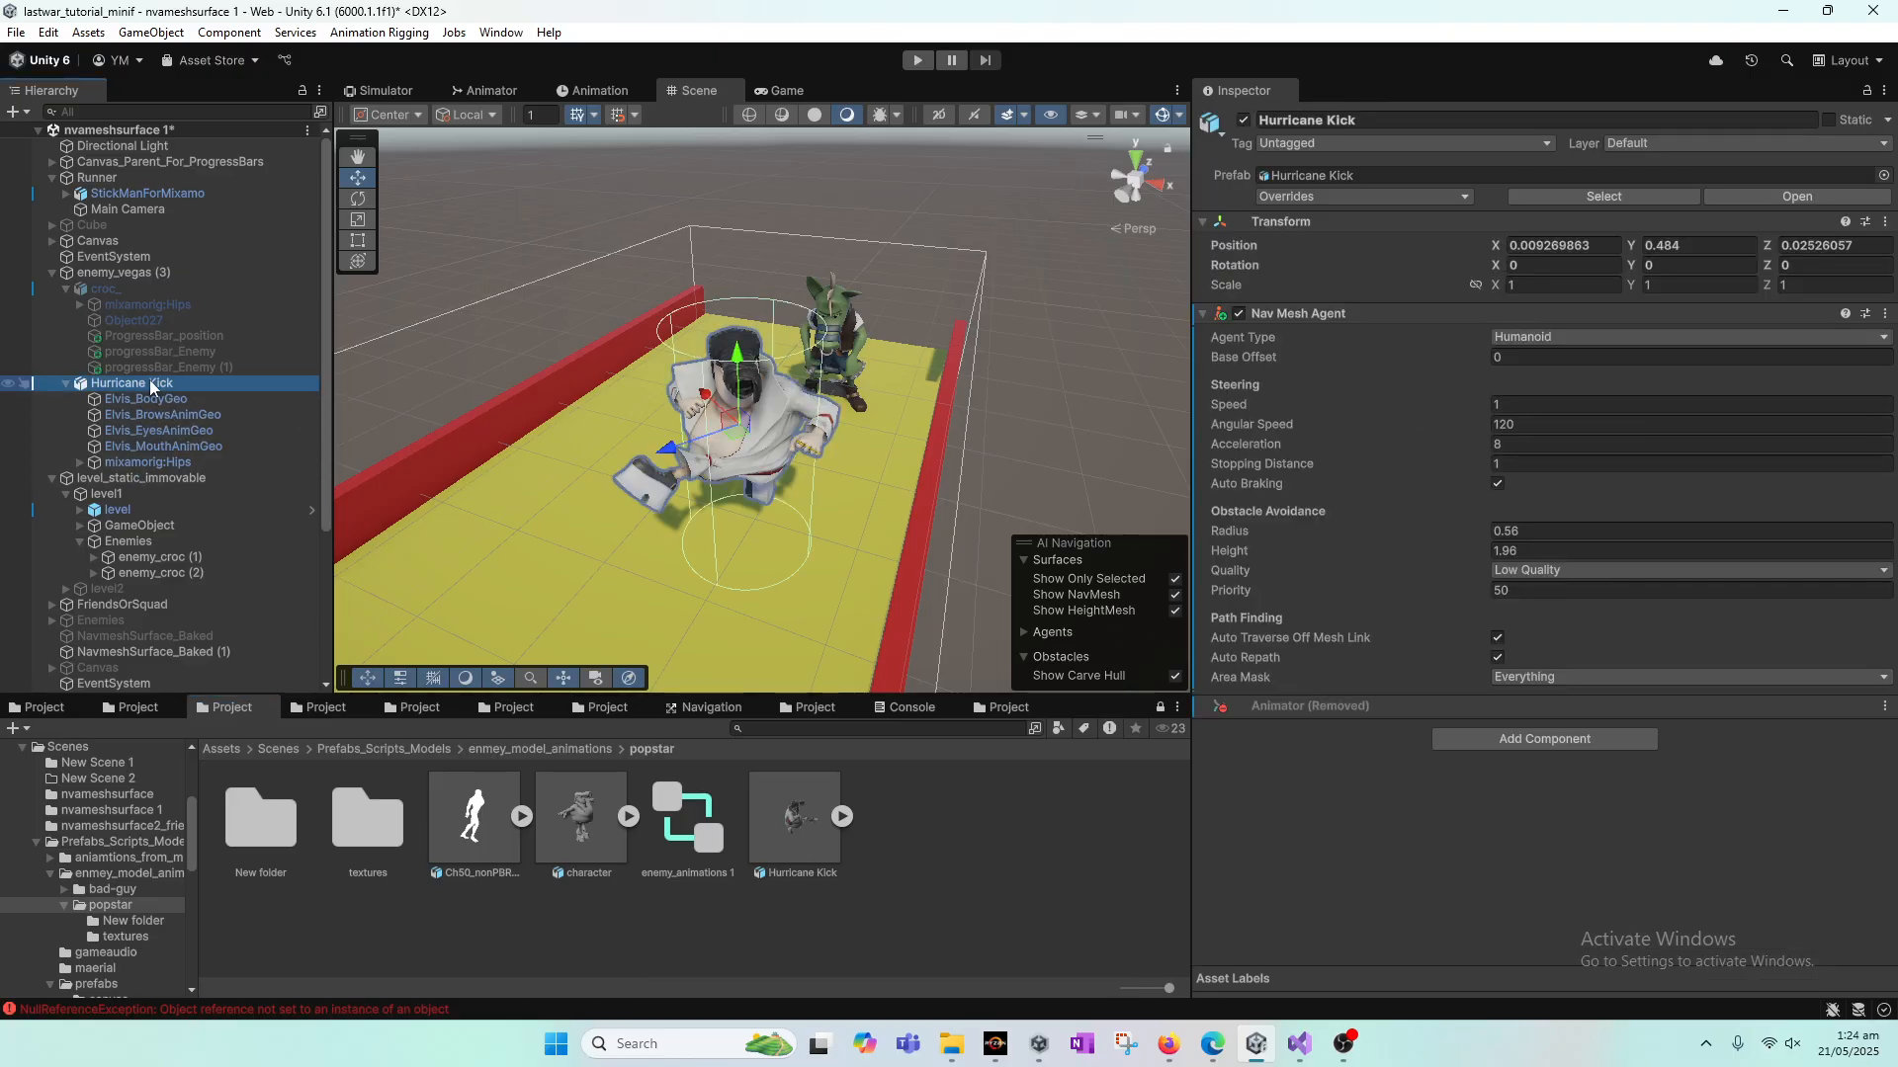
click(114, 272)
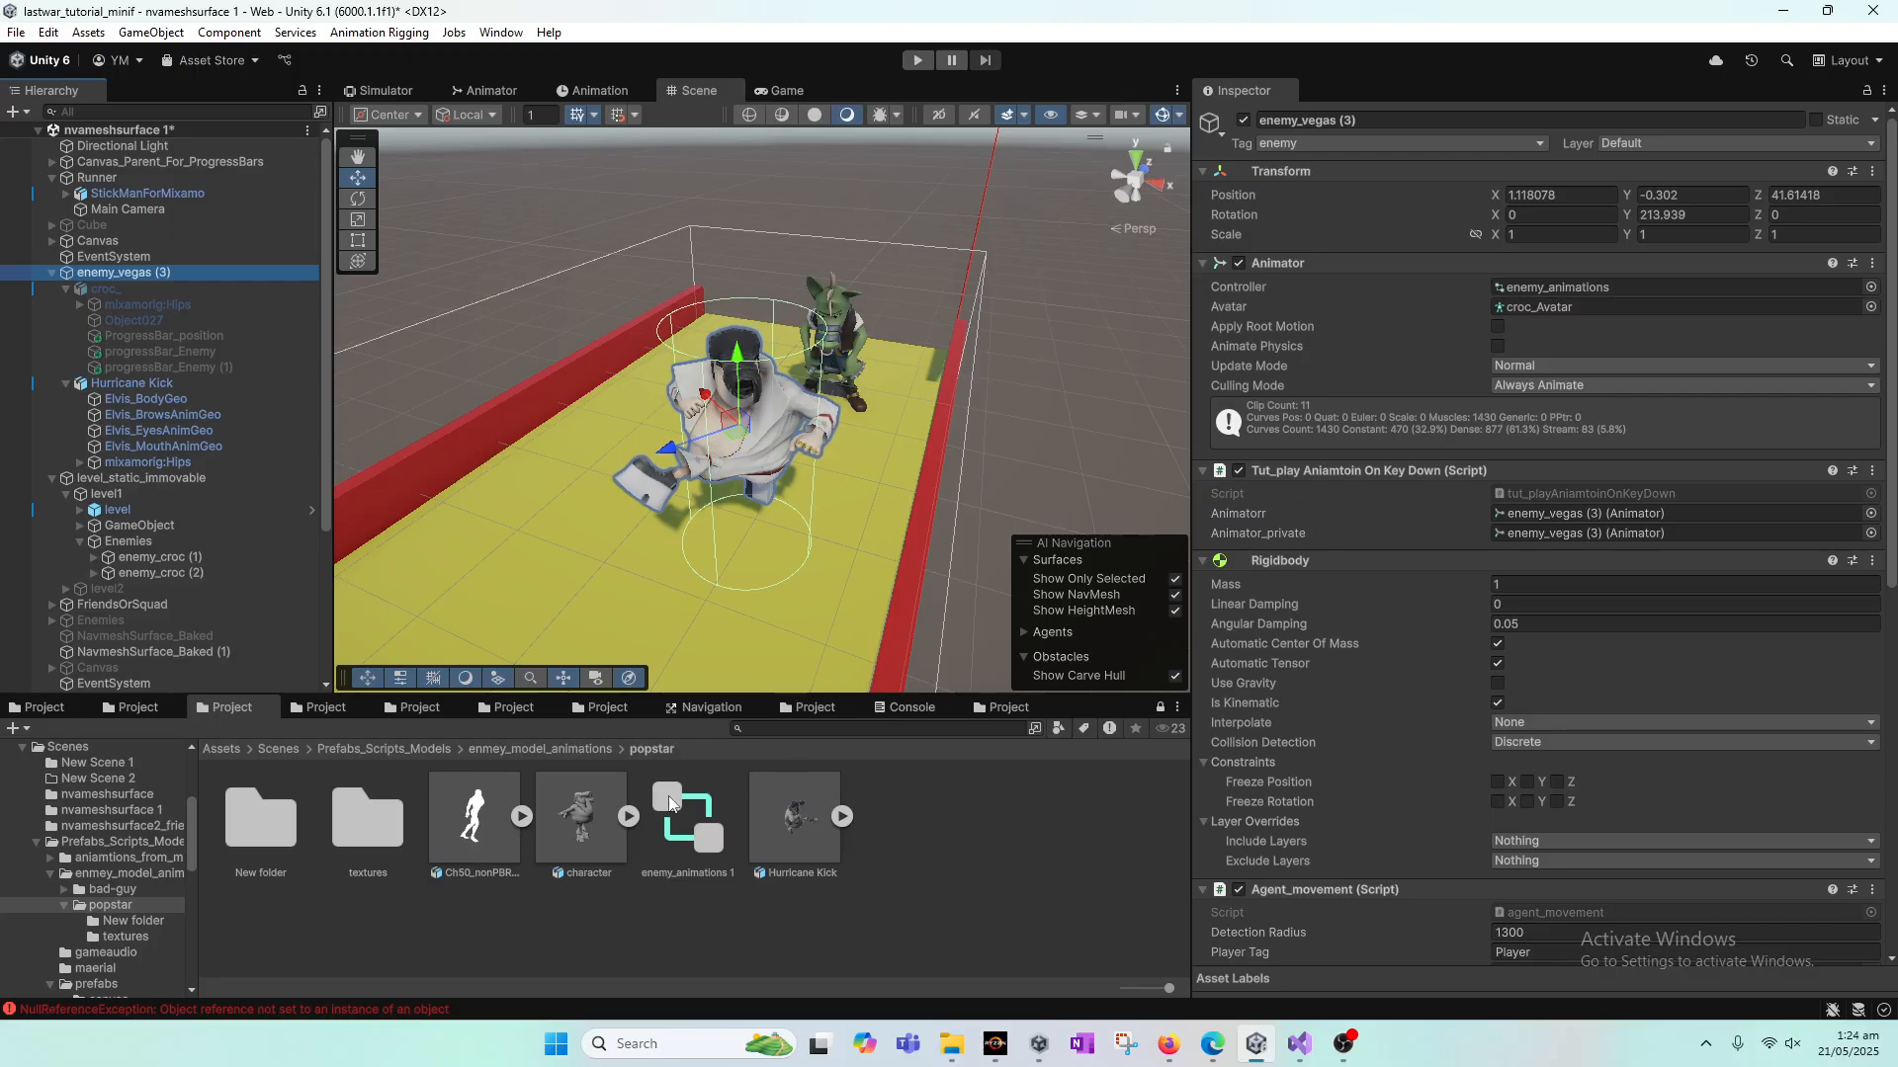
drag(696, 822, 1598, 293)
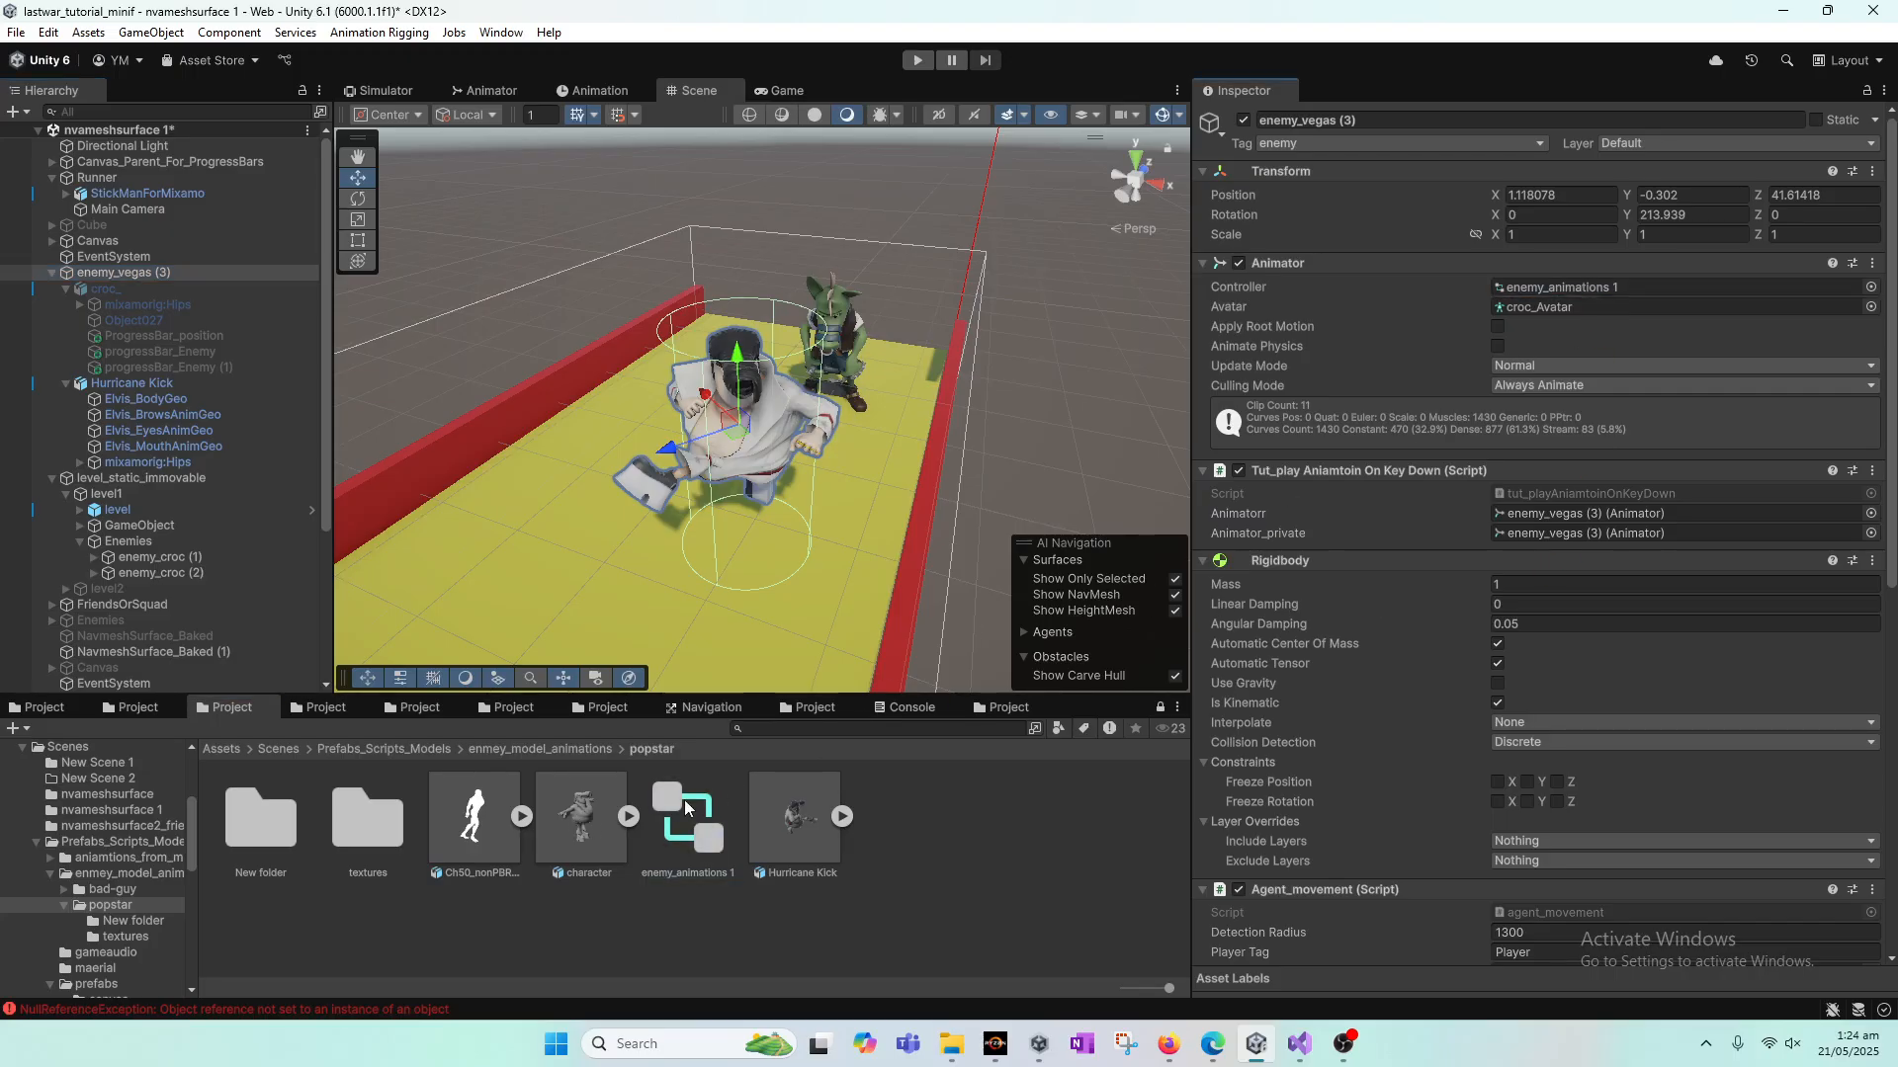
Step: Set the Animator avatar of enemy_vegas (3) to the avatar contained in the Hurricane Kick model
click(843, 818)
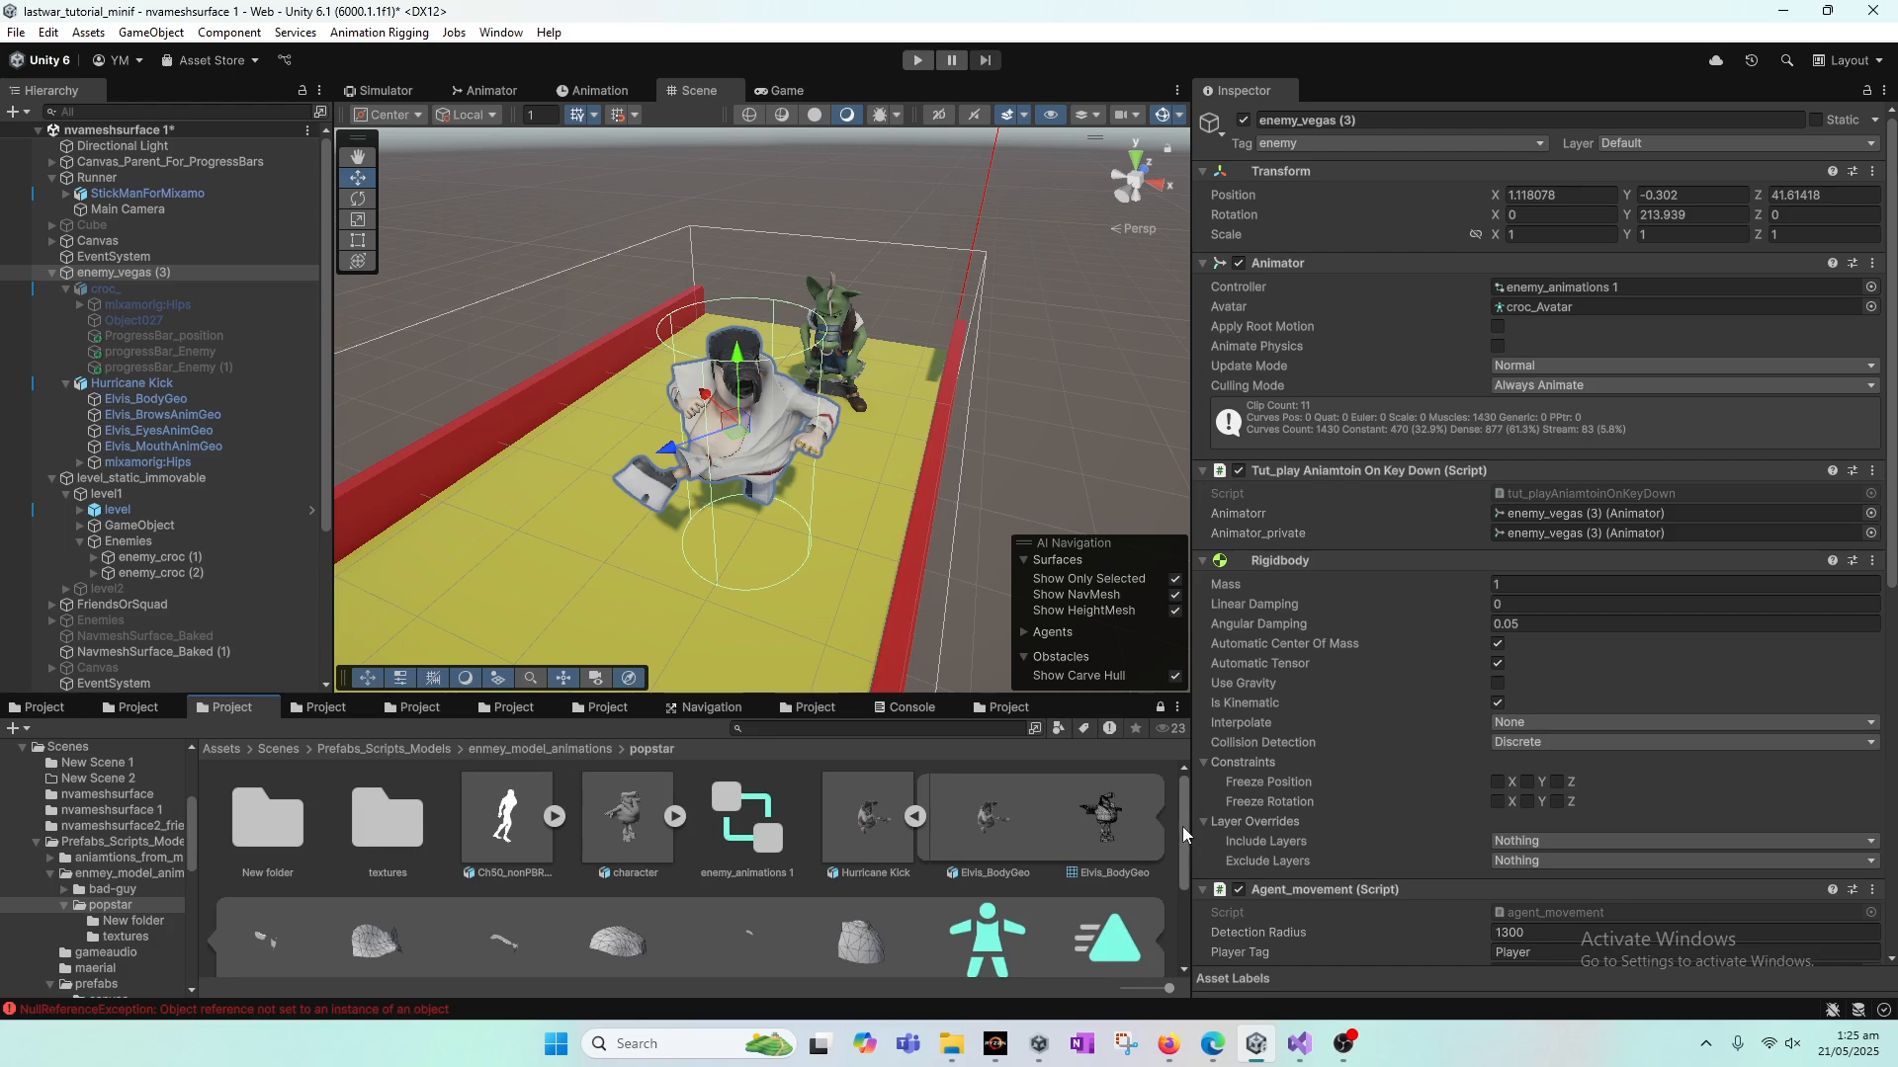
drag(1183, 826, 1180, 898)
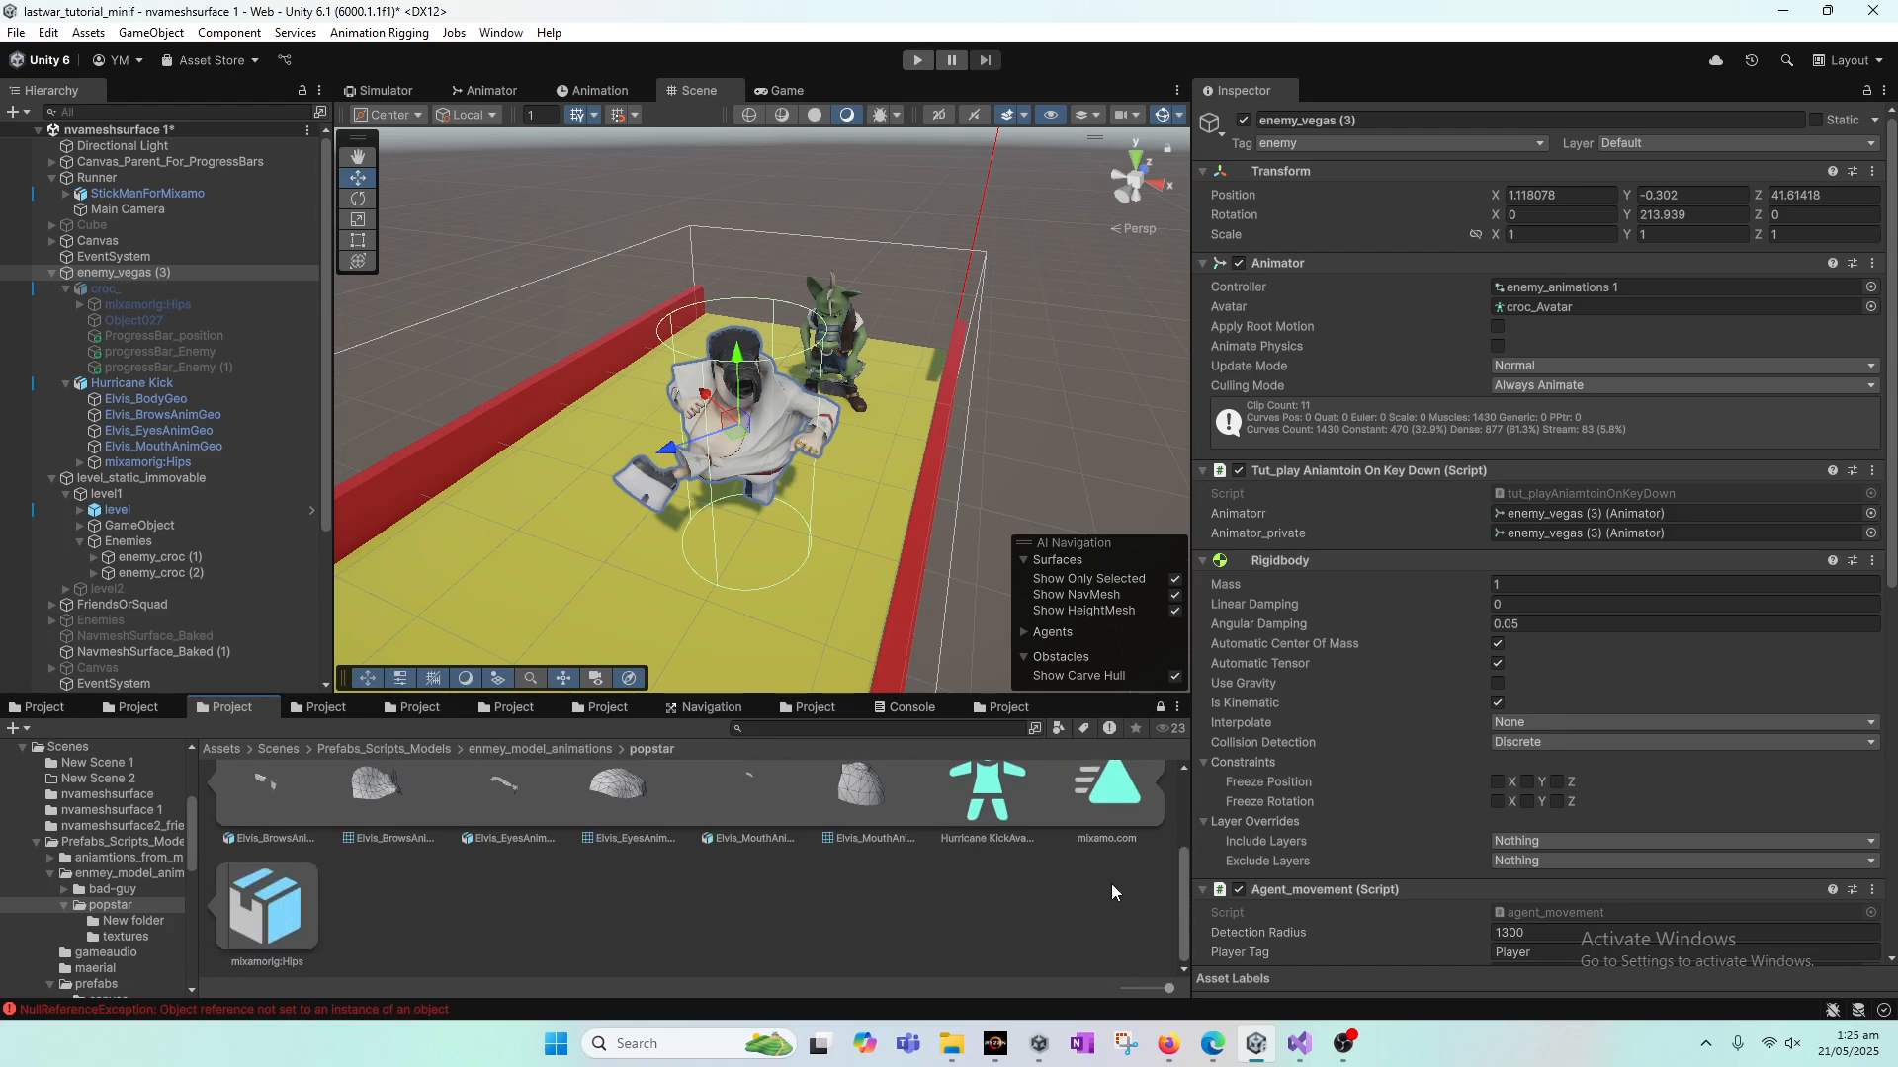
scroll(1078, 880, up, 1)
drag(1011, 851, 1576, 308)
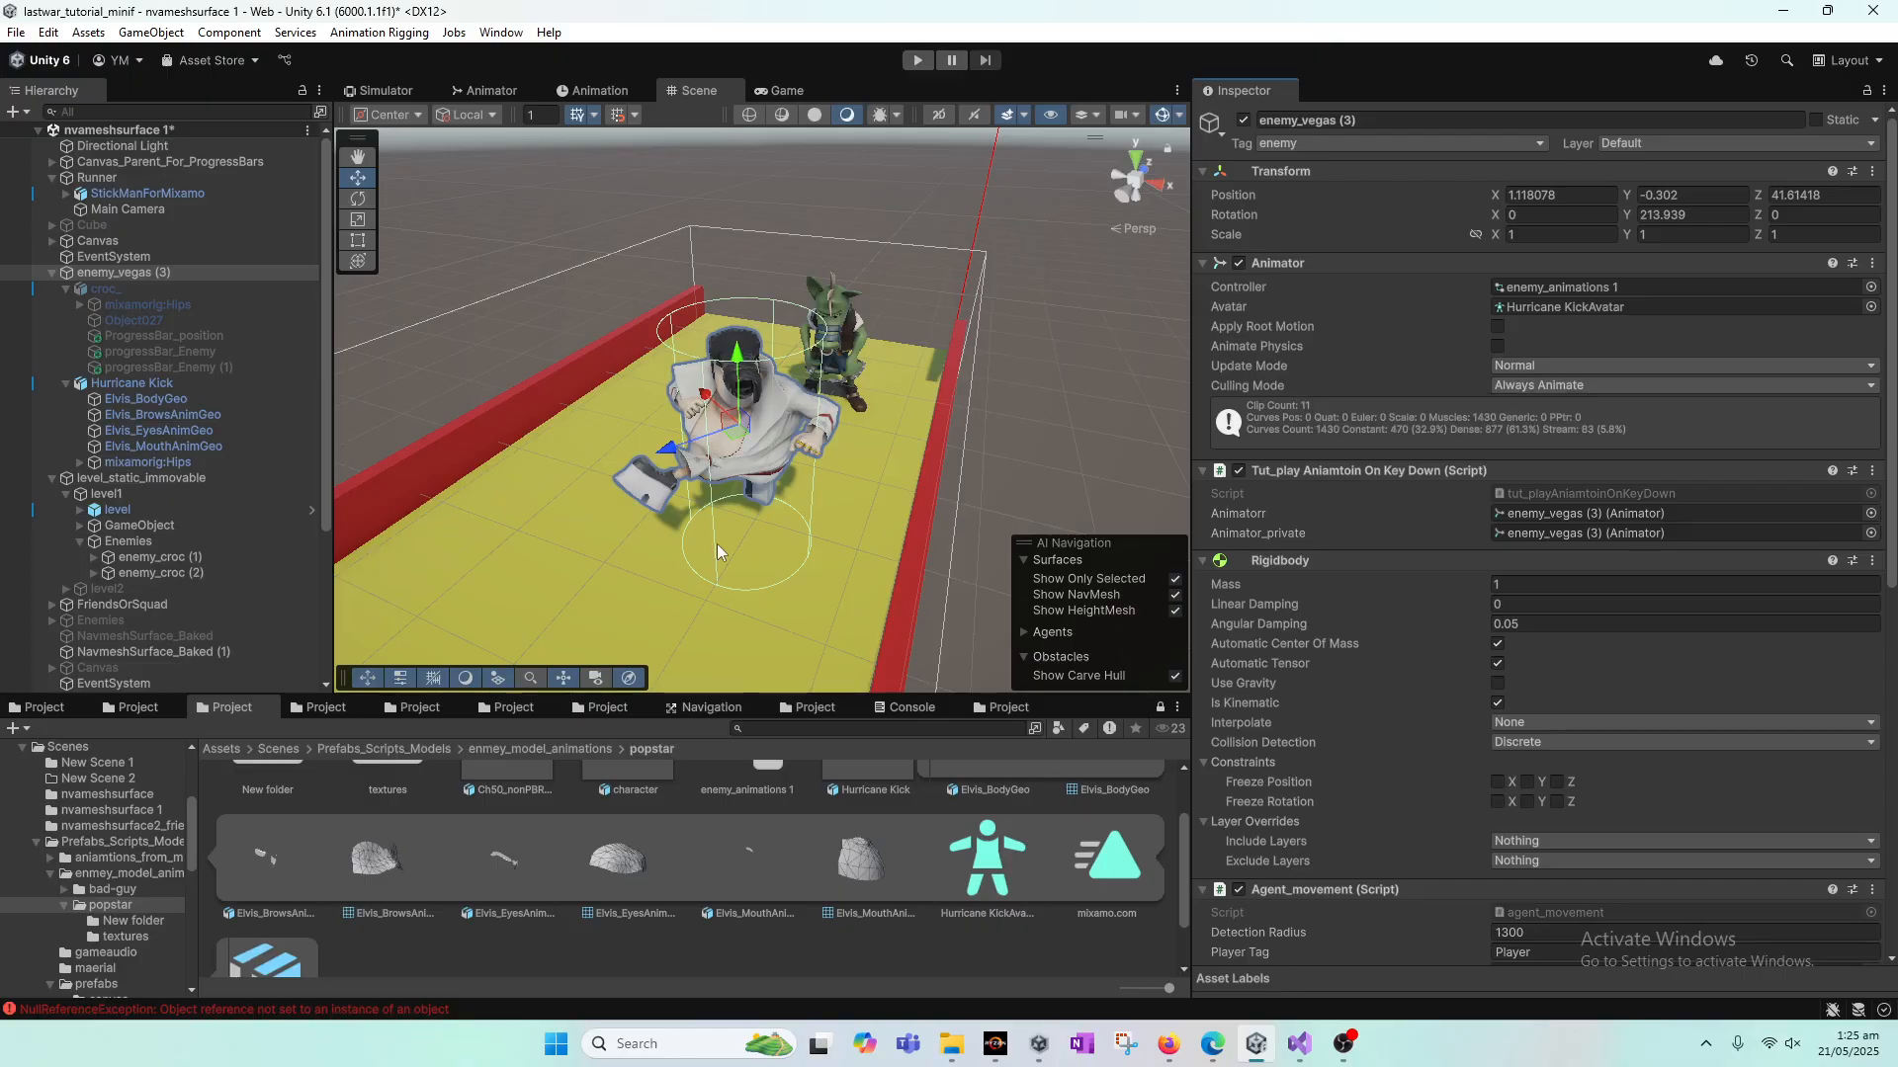
Step: Examine the progress bar objects under croc_, including which object progressBar_Enemy (1) references in its Move With Another Game Object script
click(174, 383)
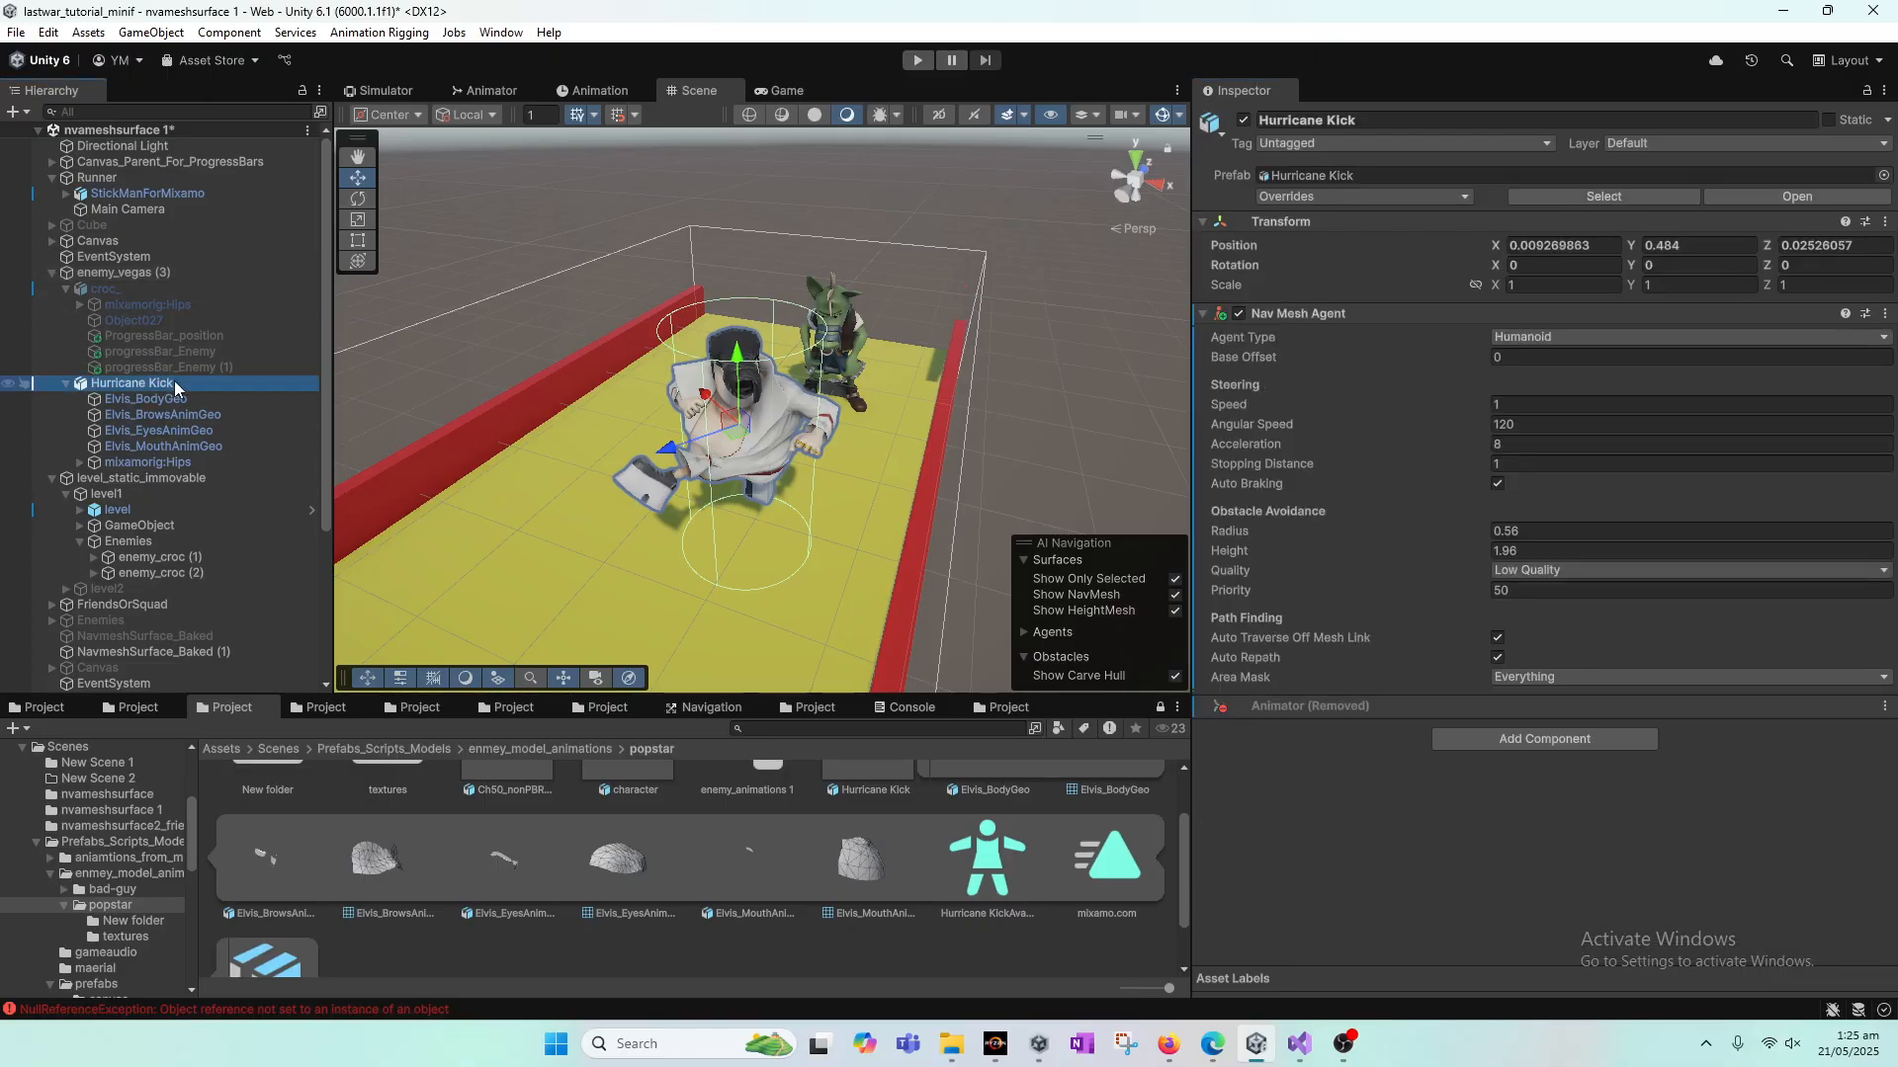
click(162, 309)
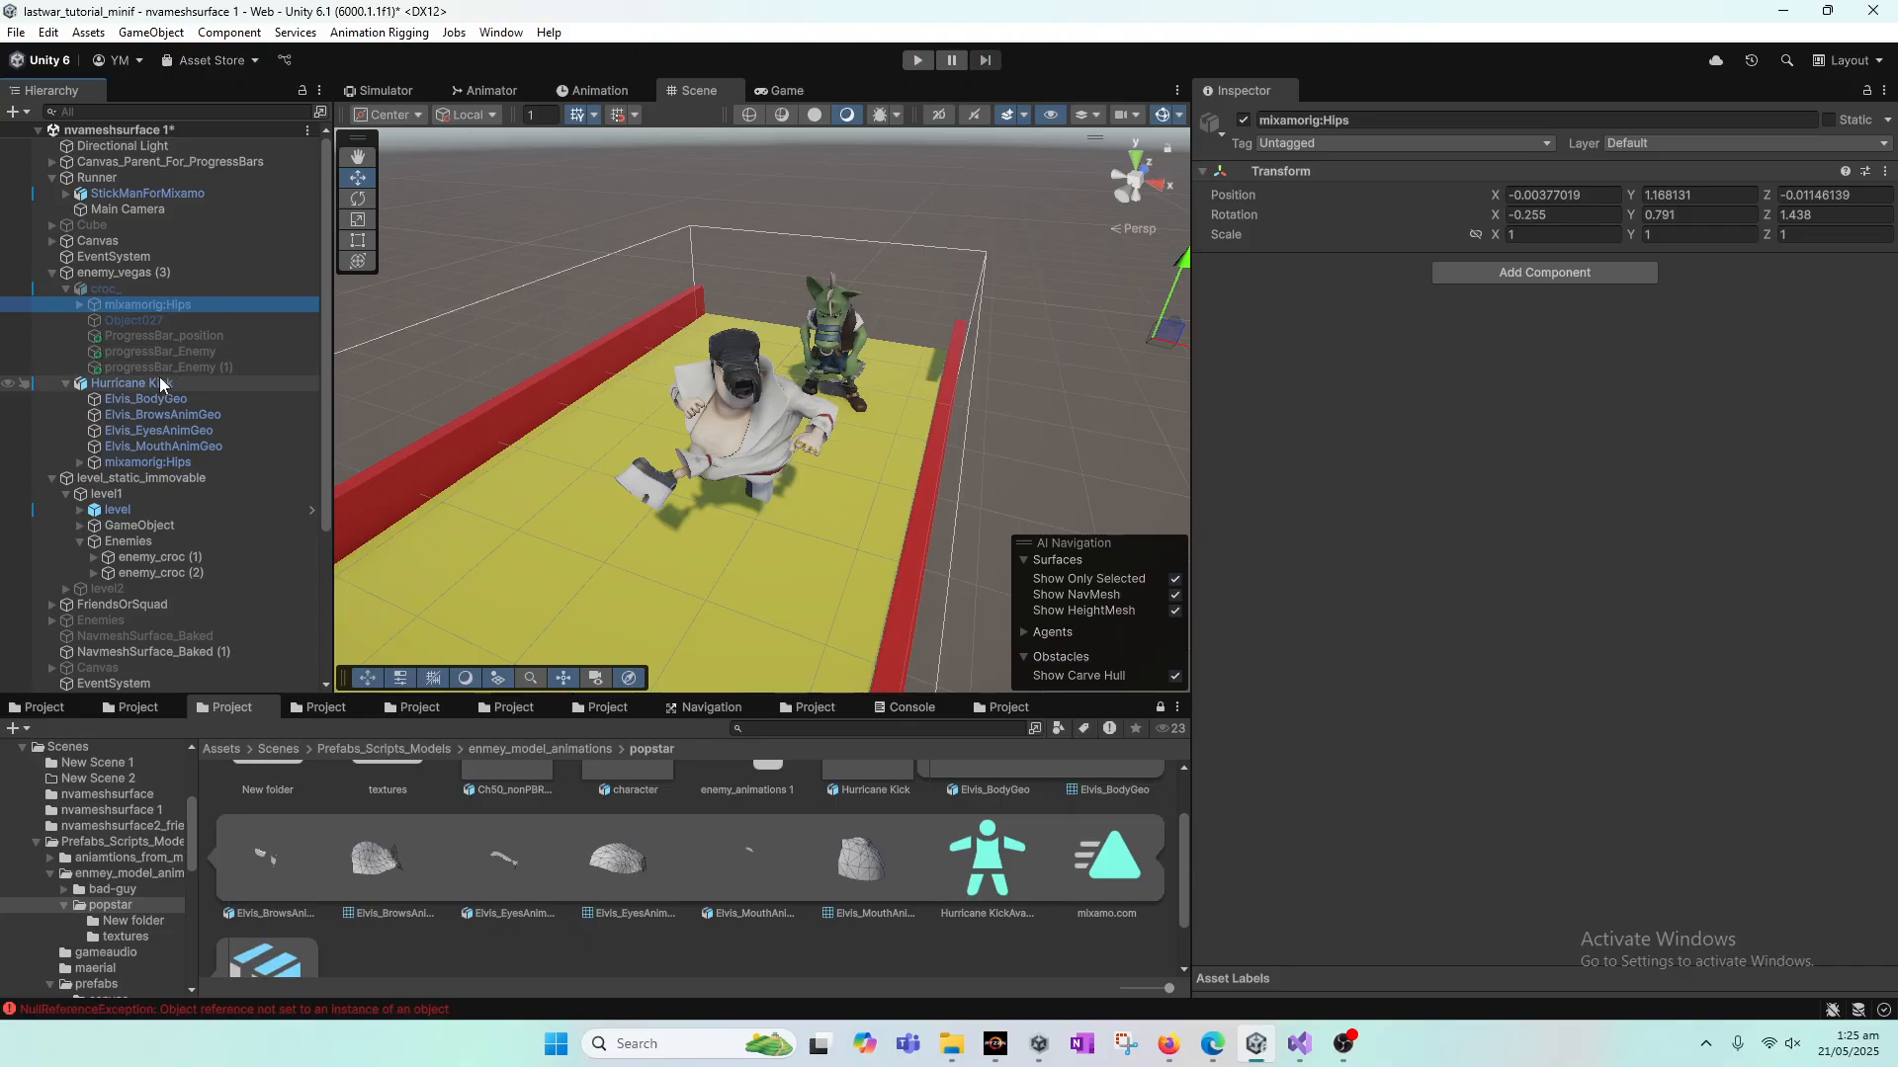
click(136, 321)
click(151, 335)
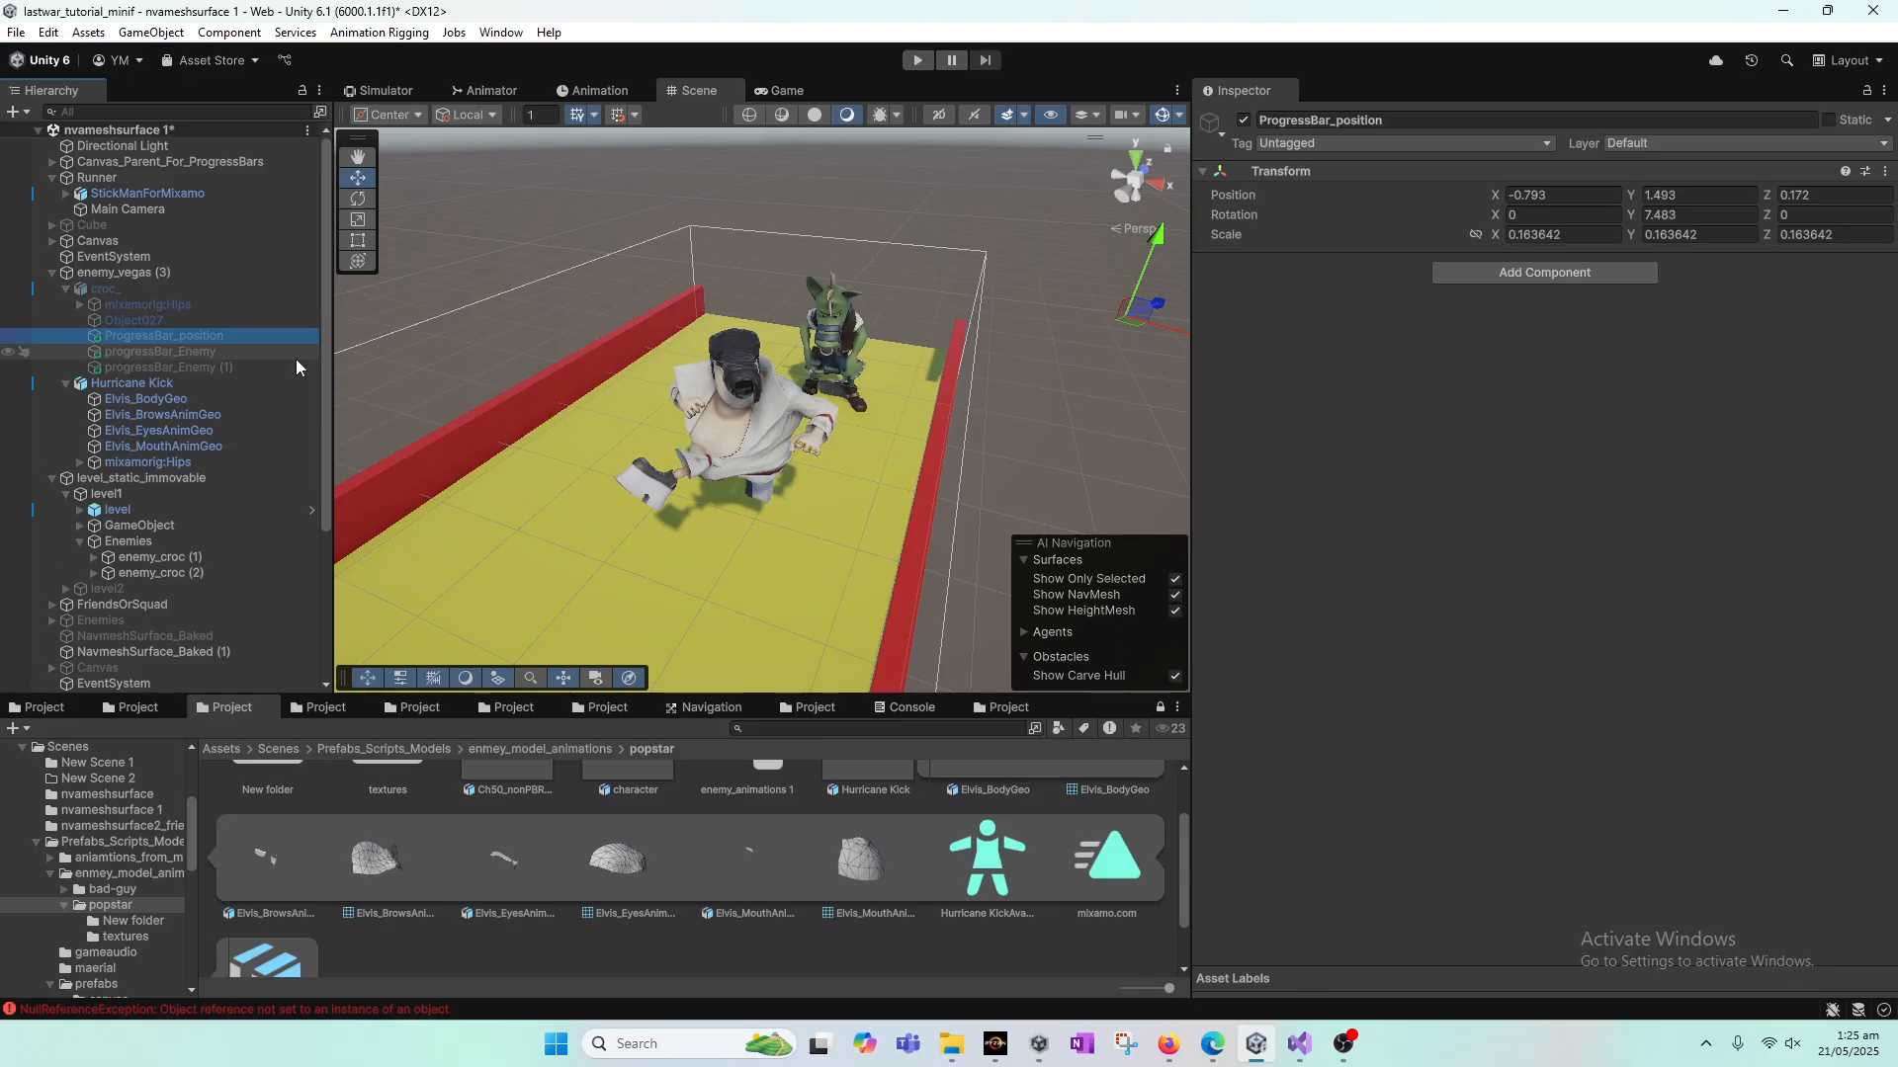
ctrl+click(186, 352)
ctrl+click(185, 365)
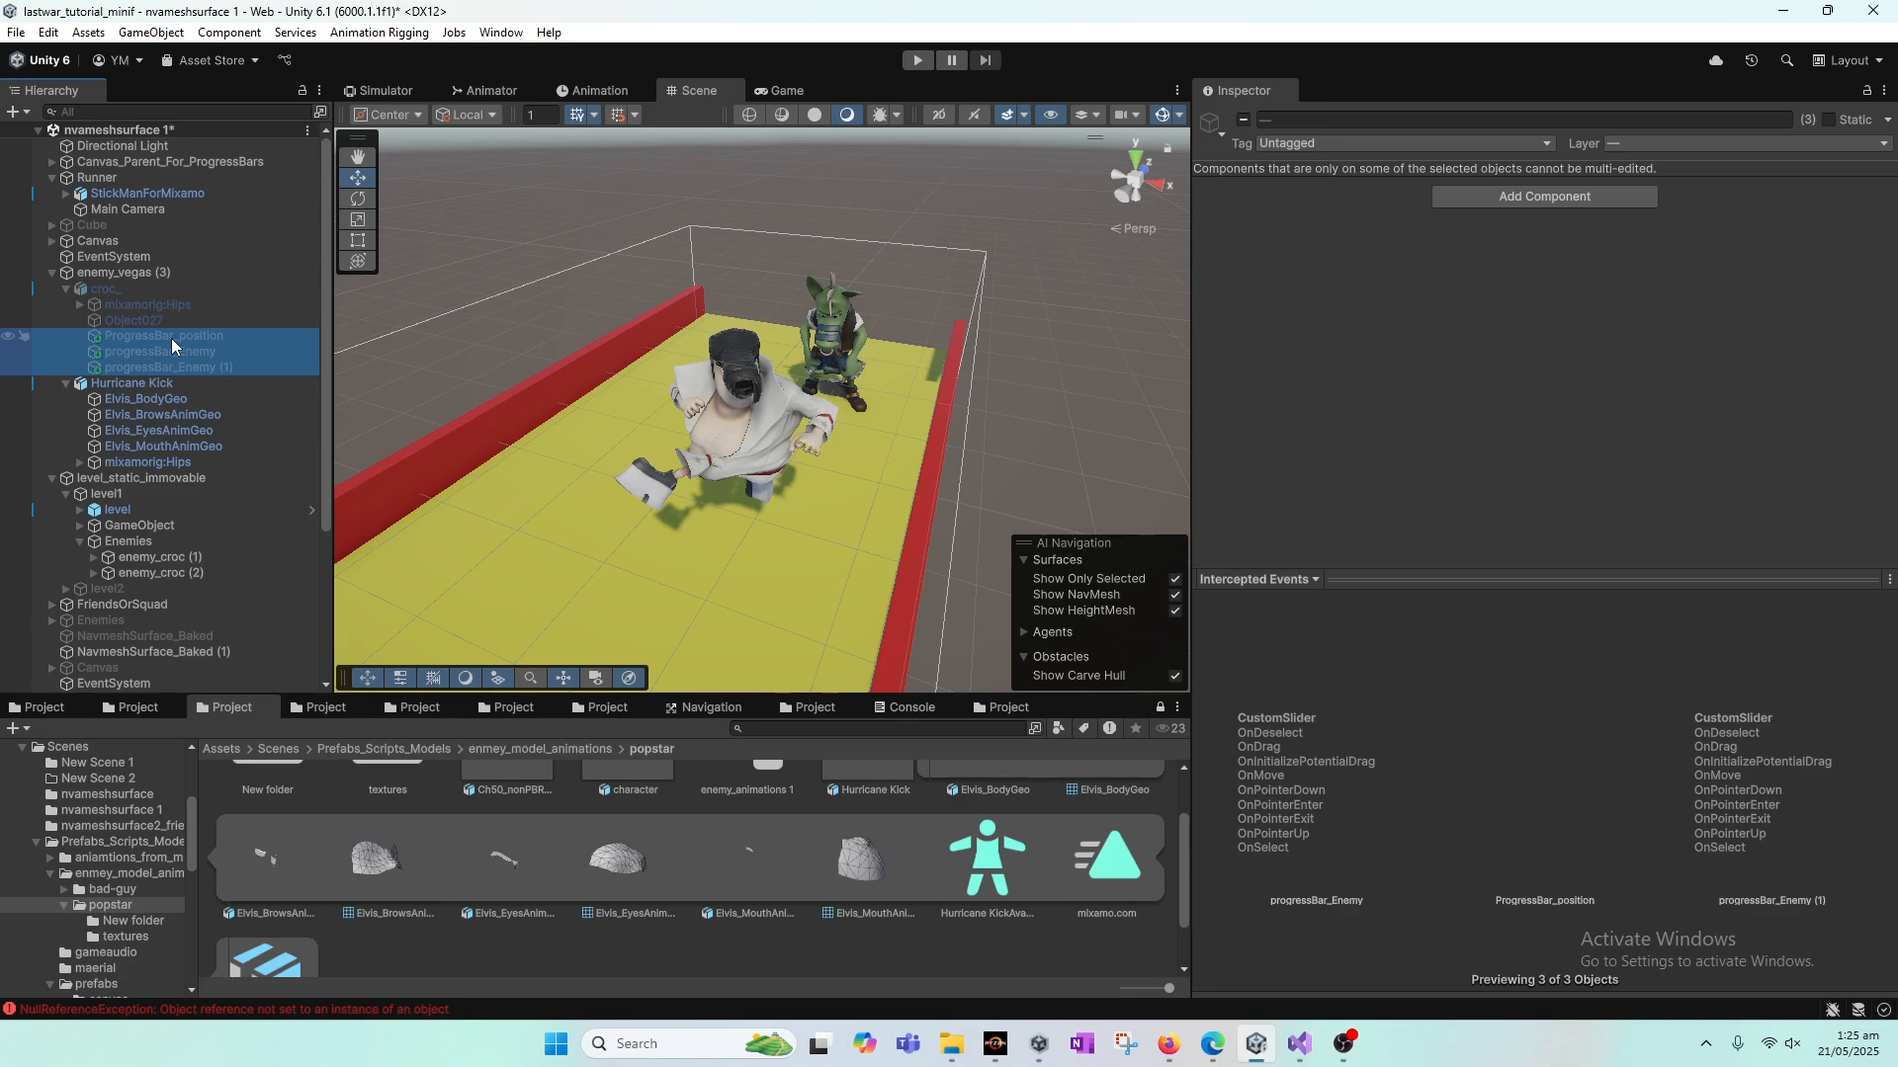
click(170, 338)
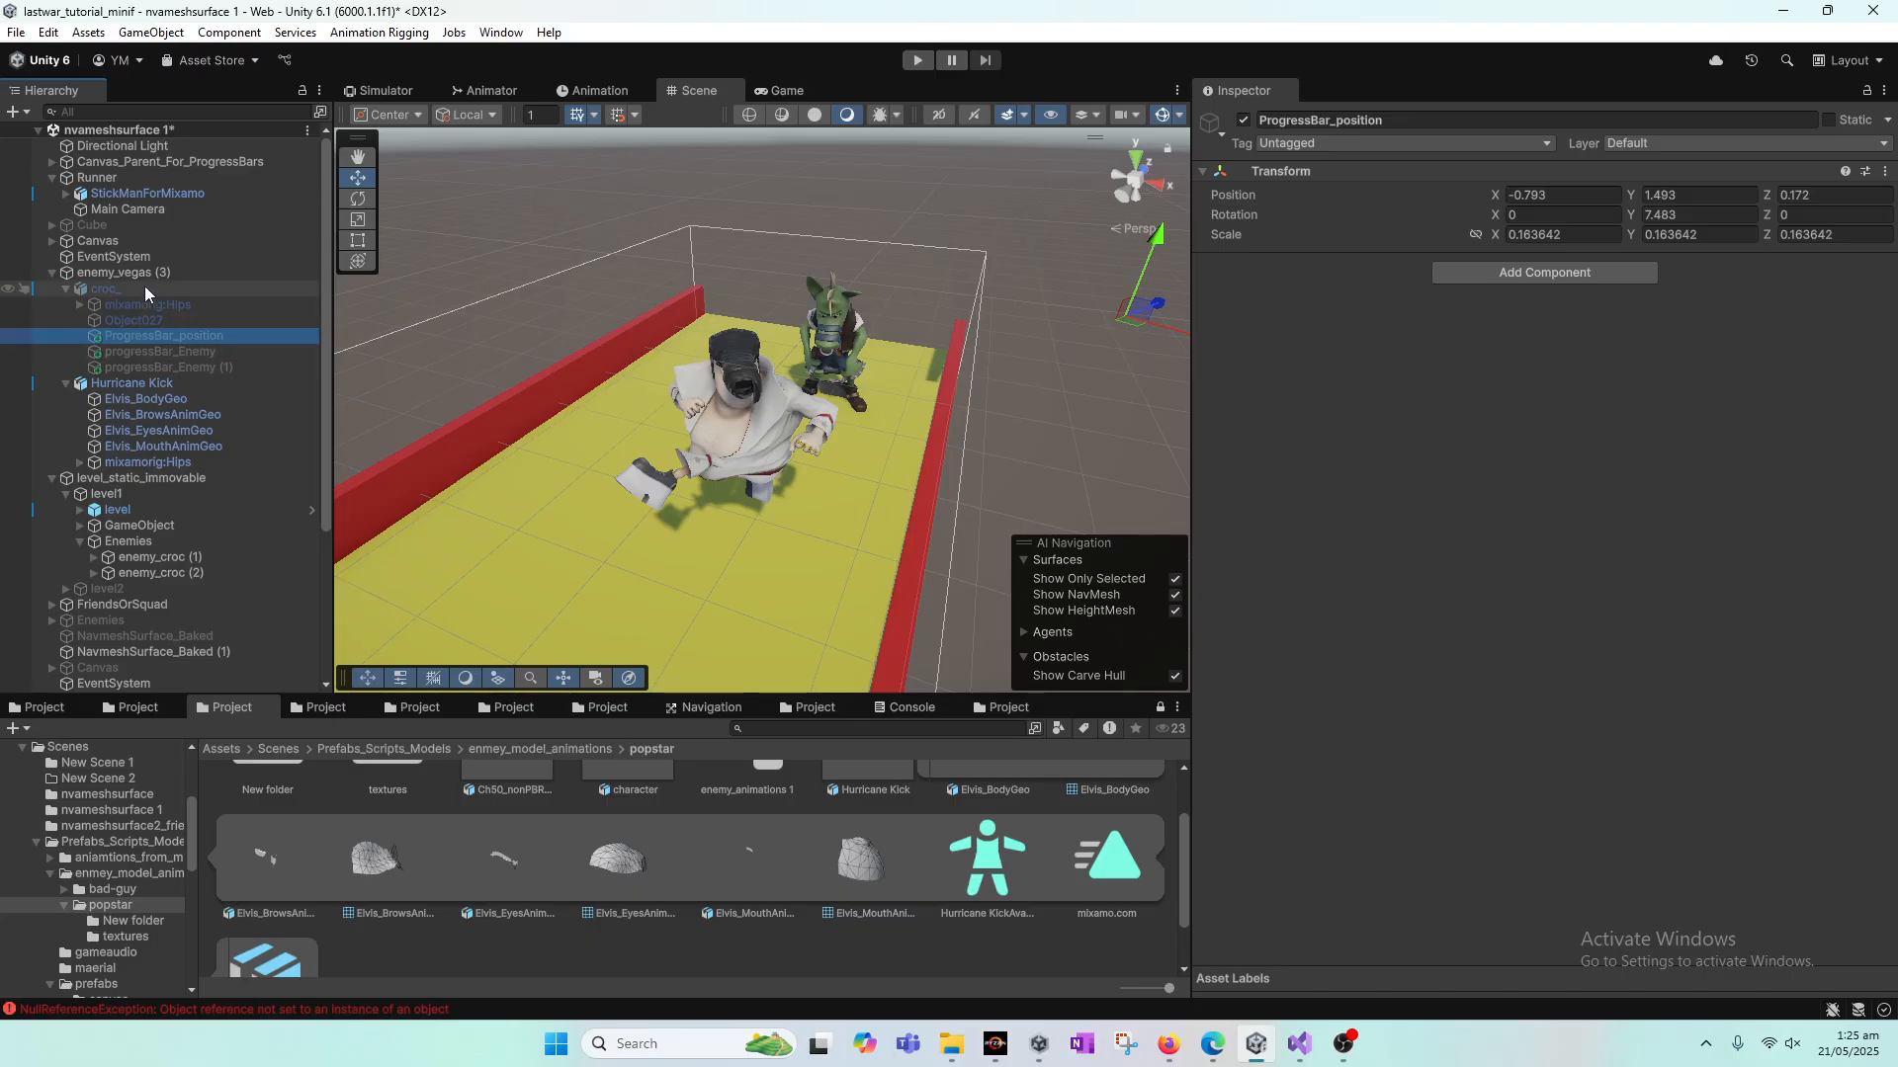
click(176, 352)
click(186, 336)
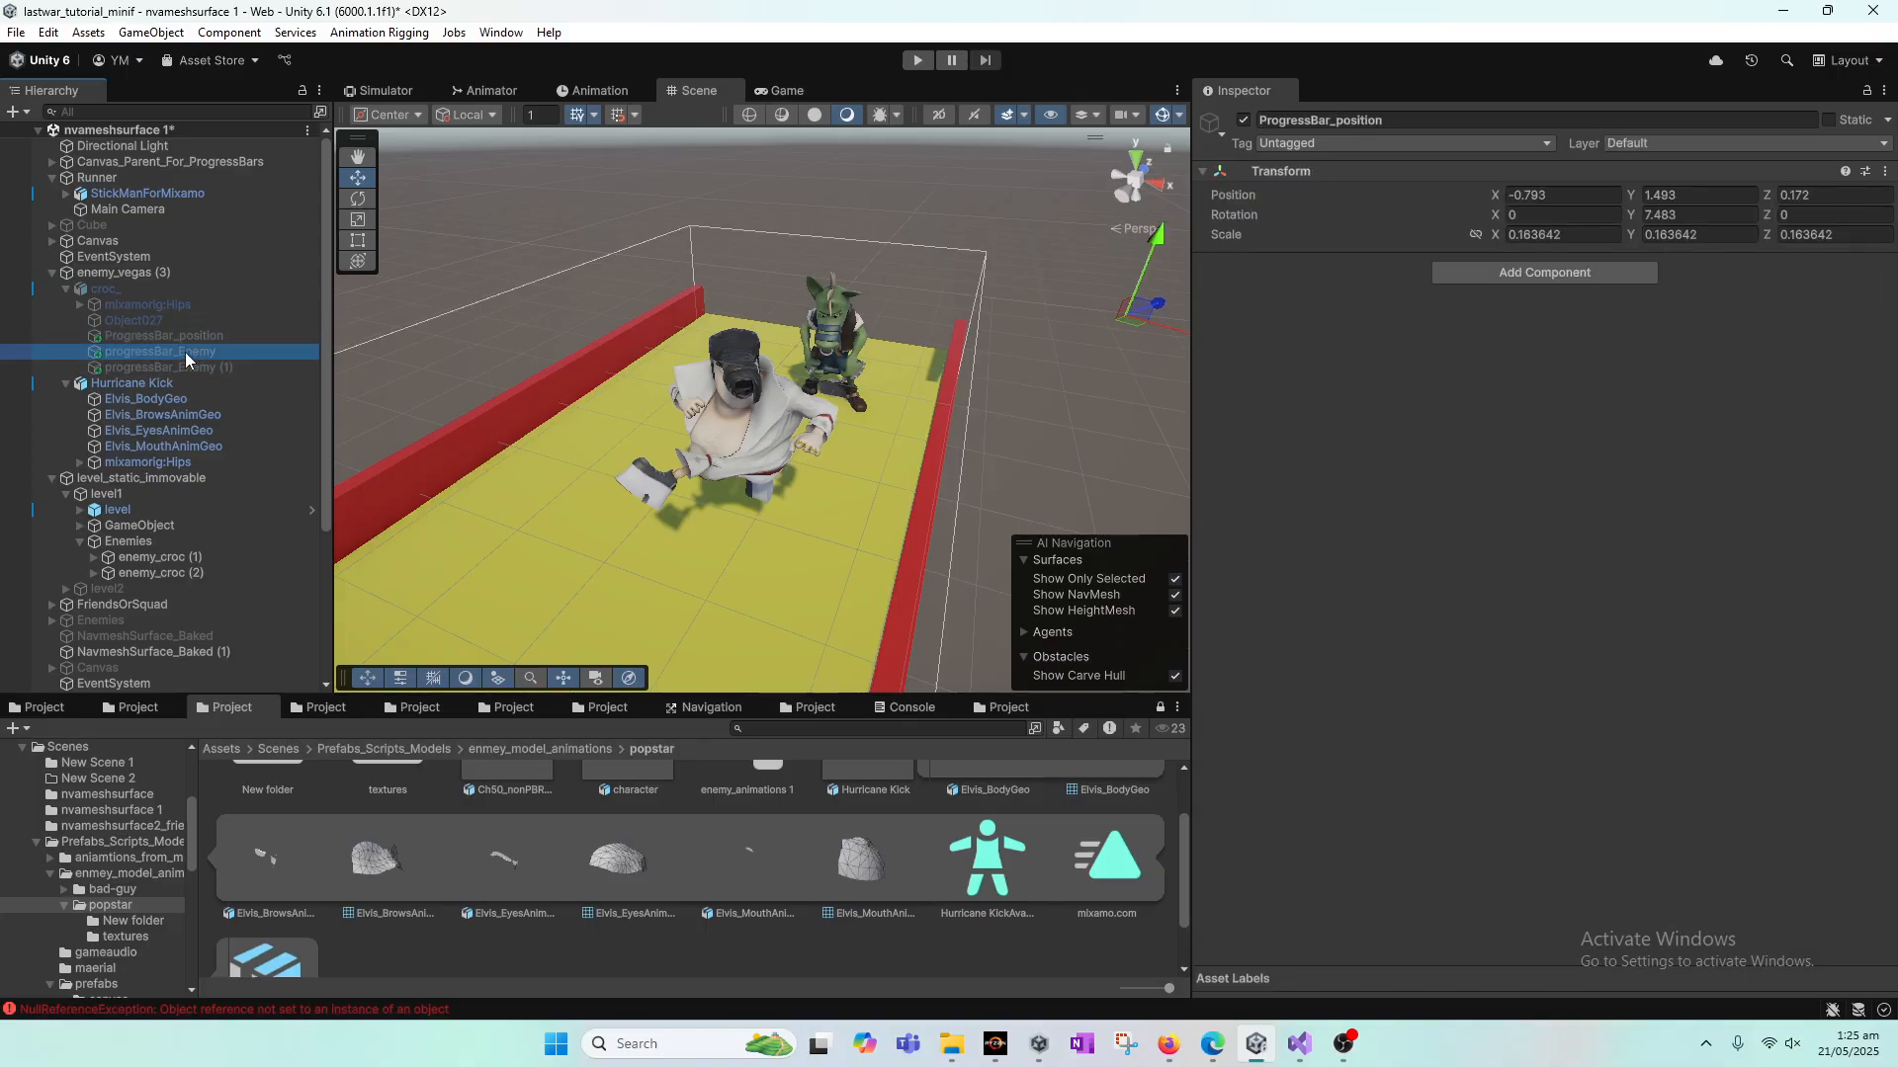
double_click(186, 351)
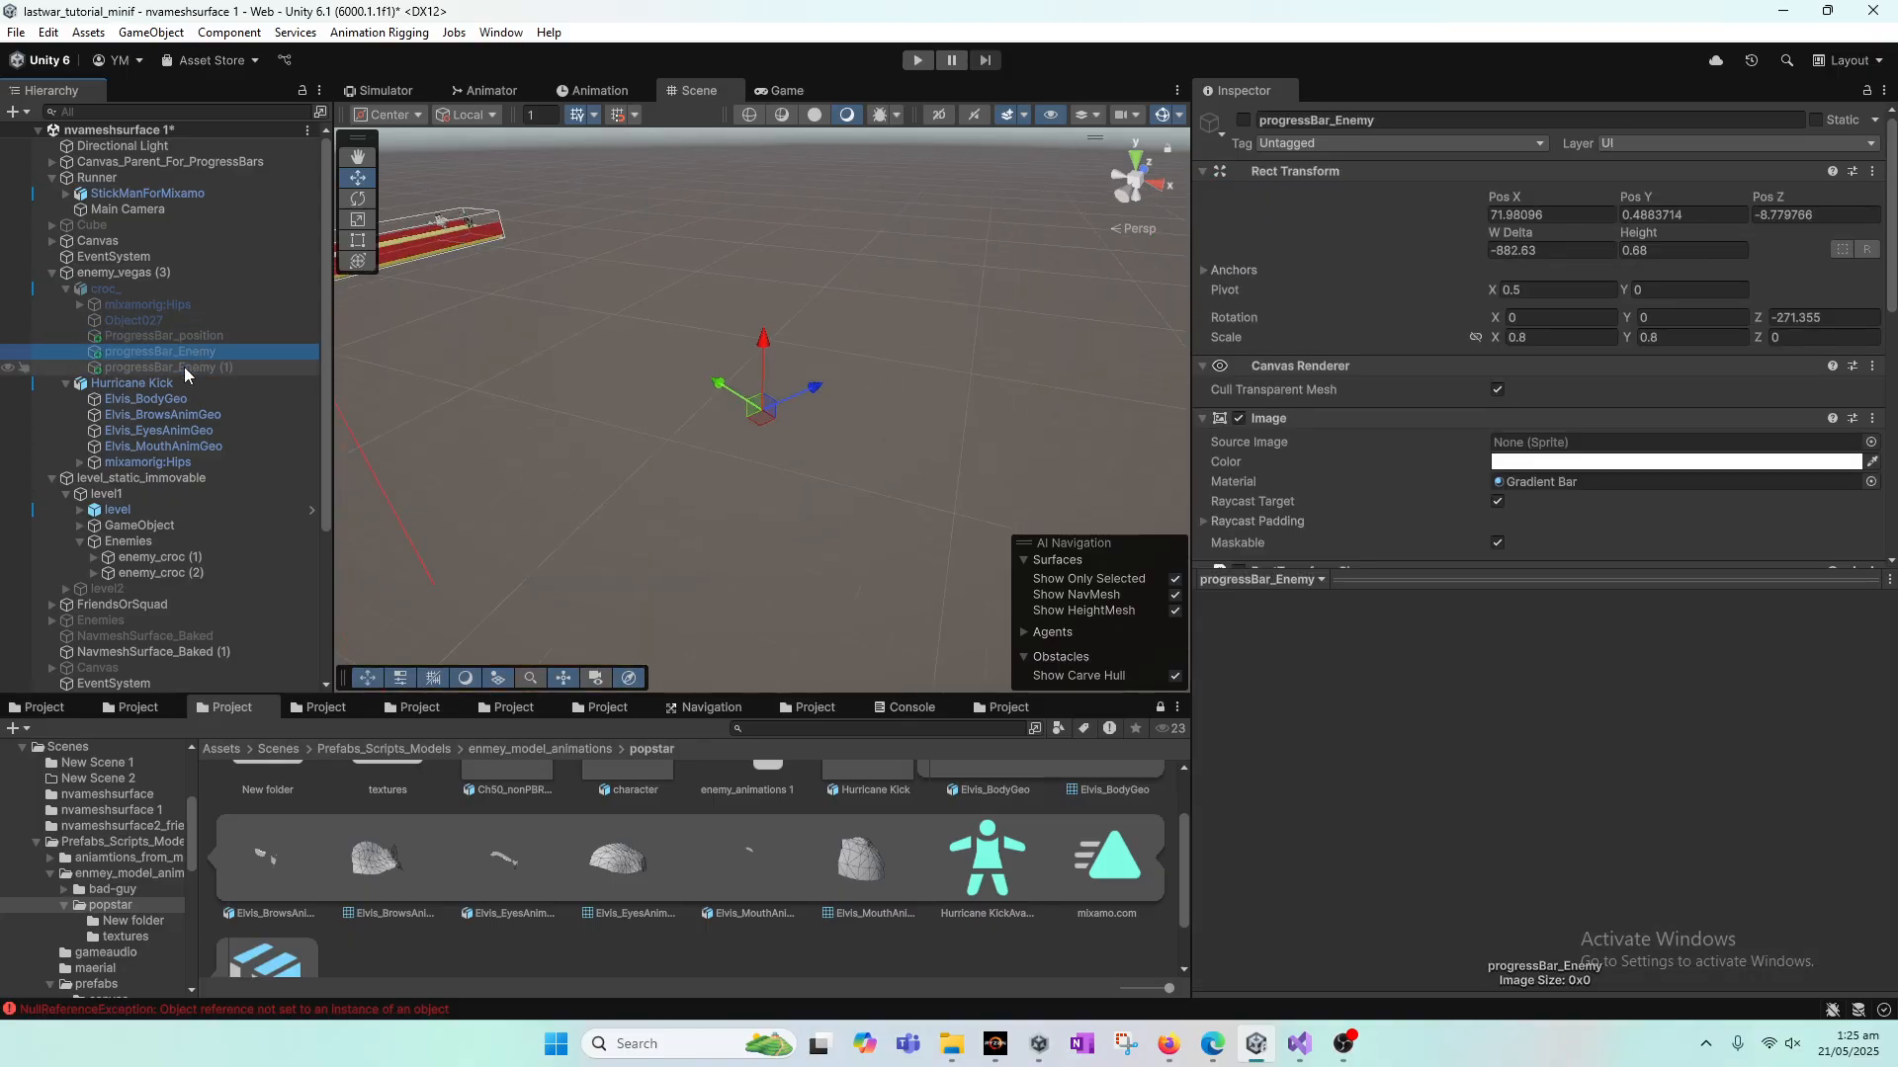
click(184, 367)
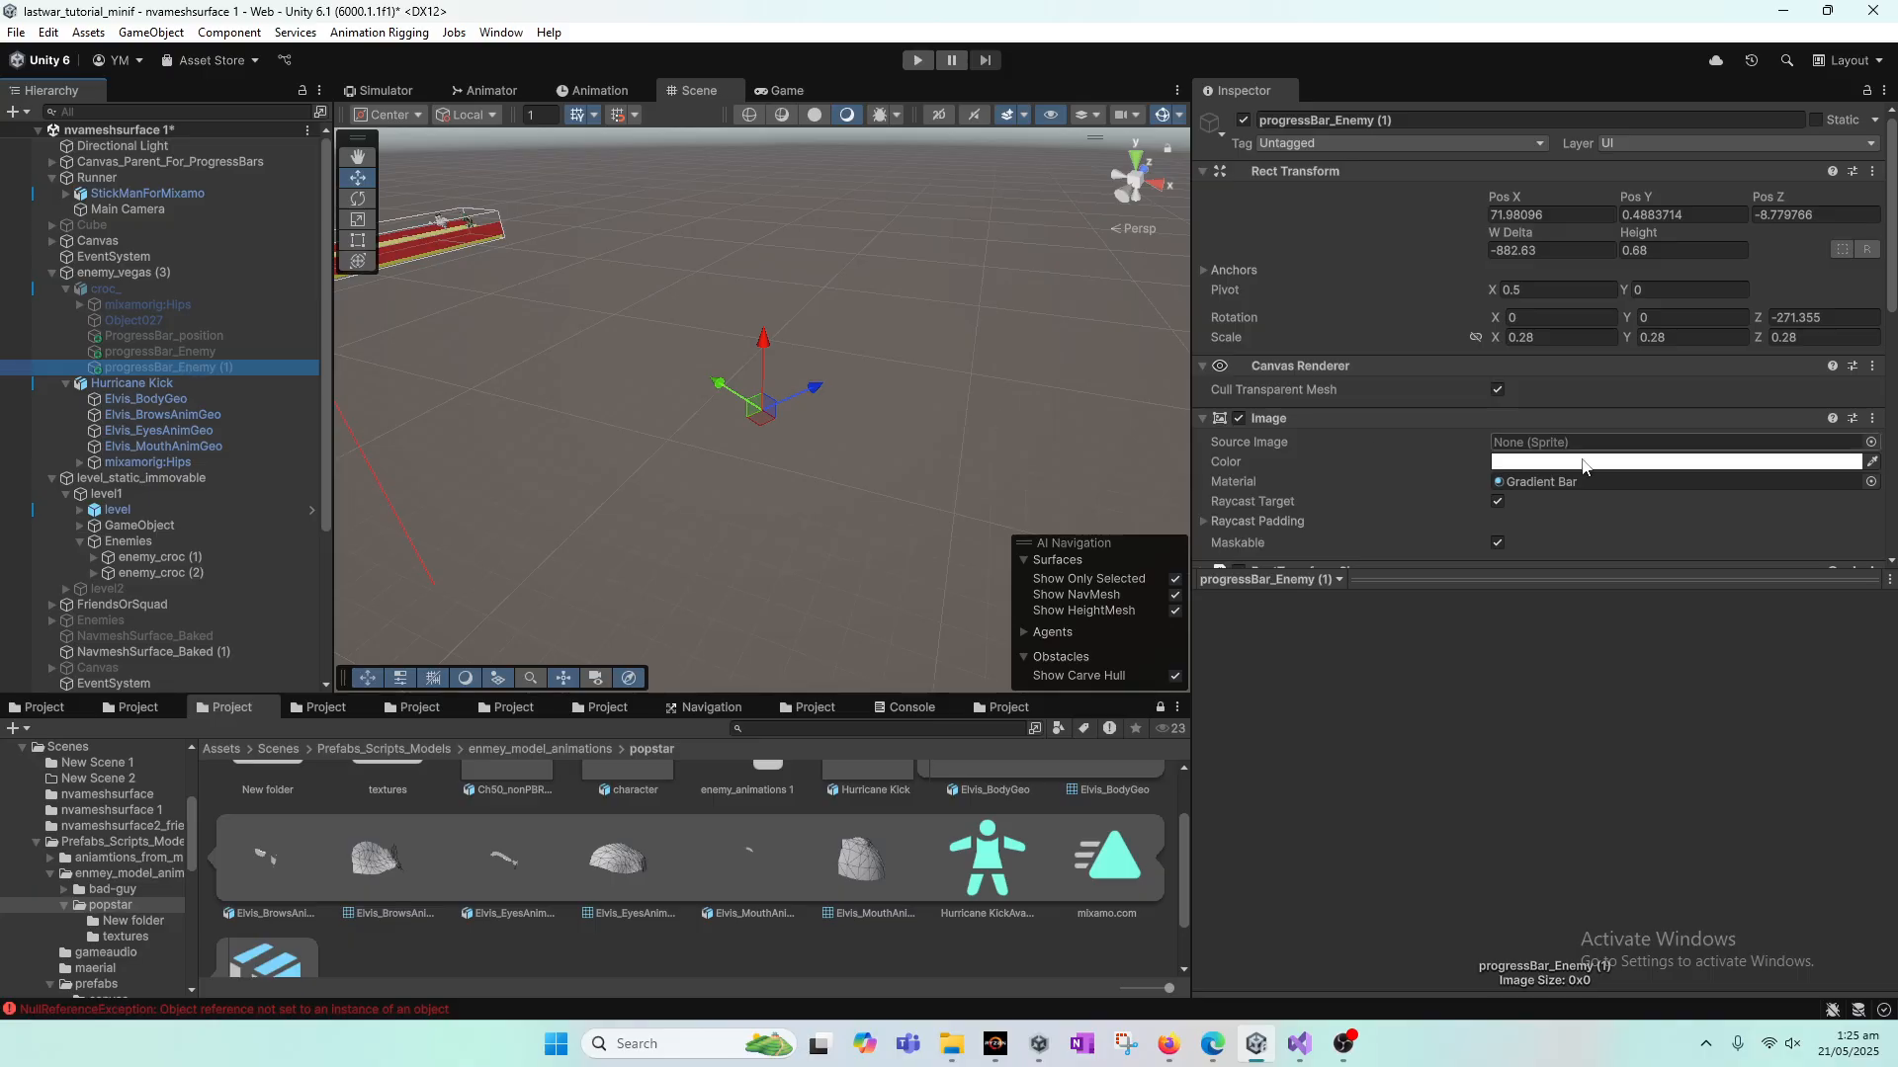
scroll(1617, 466, down, 10)
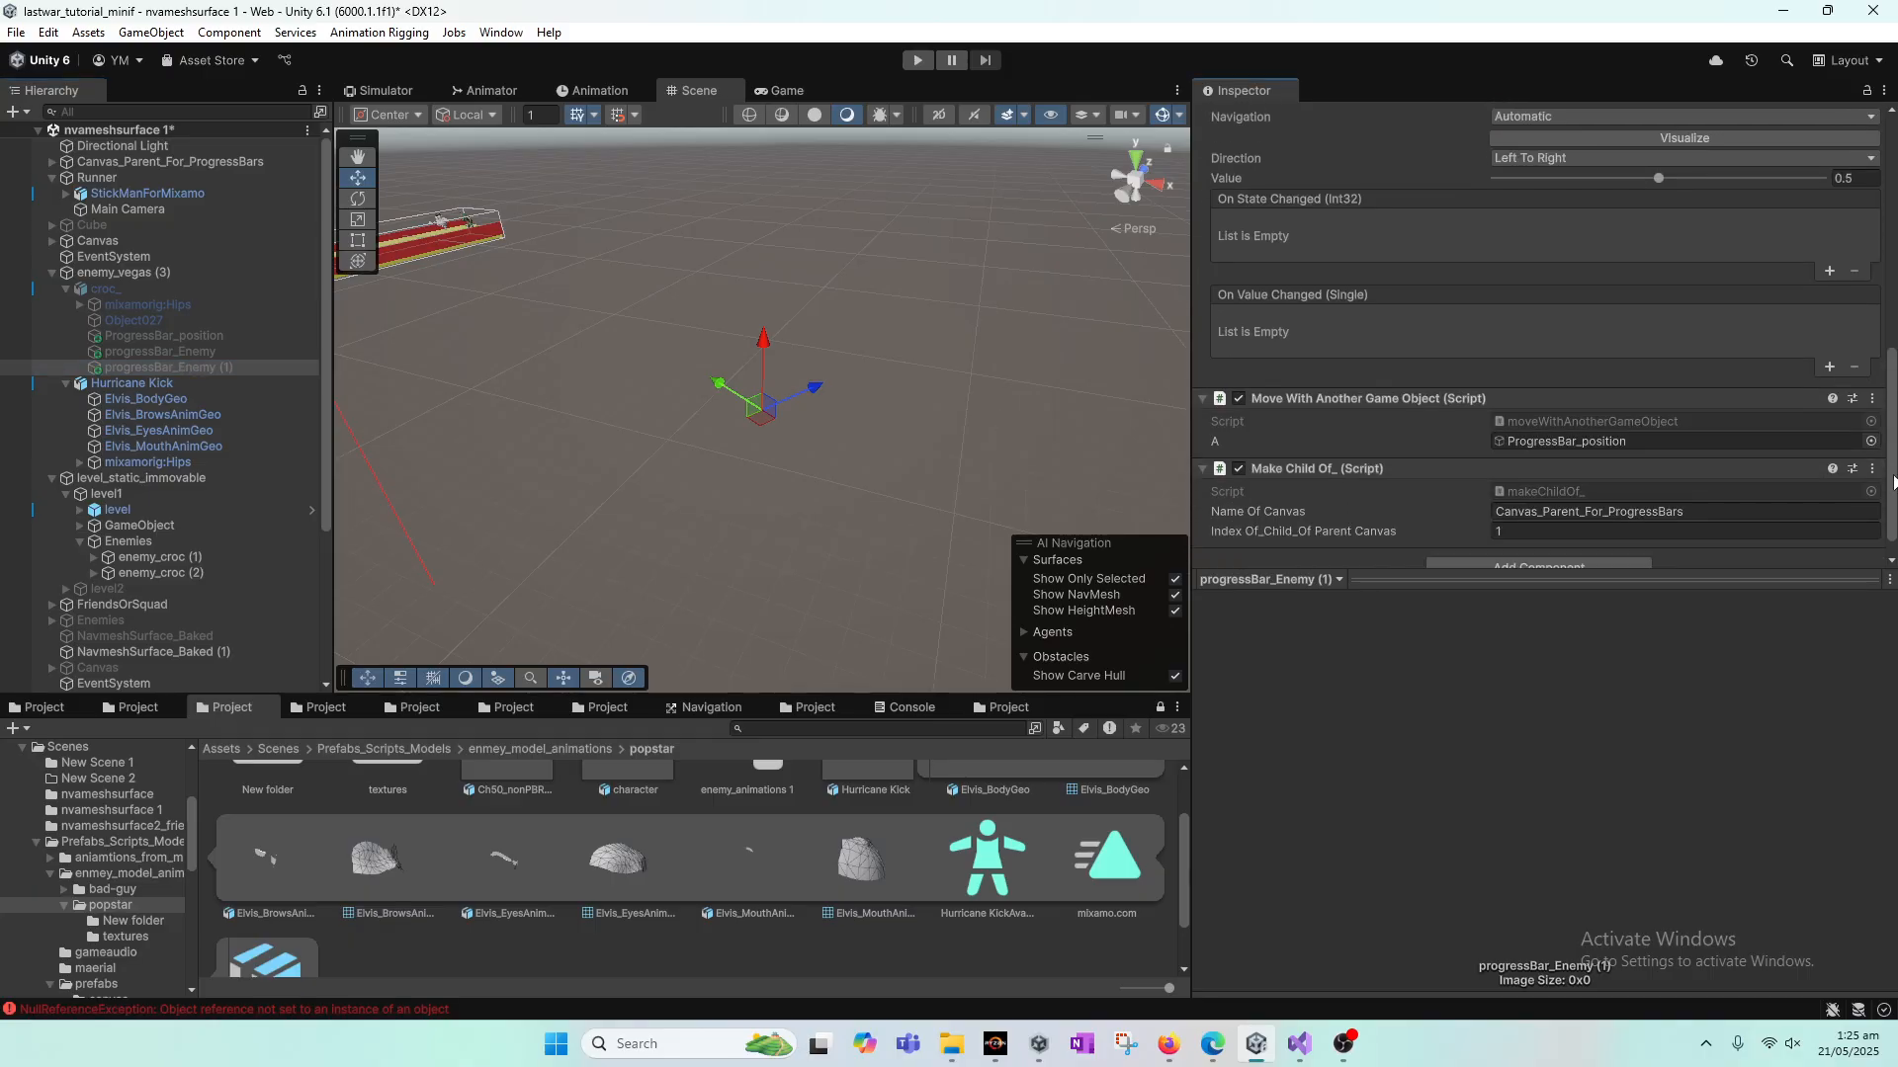
click(1569, 417)
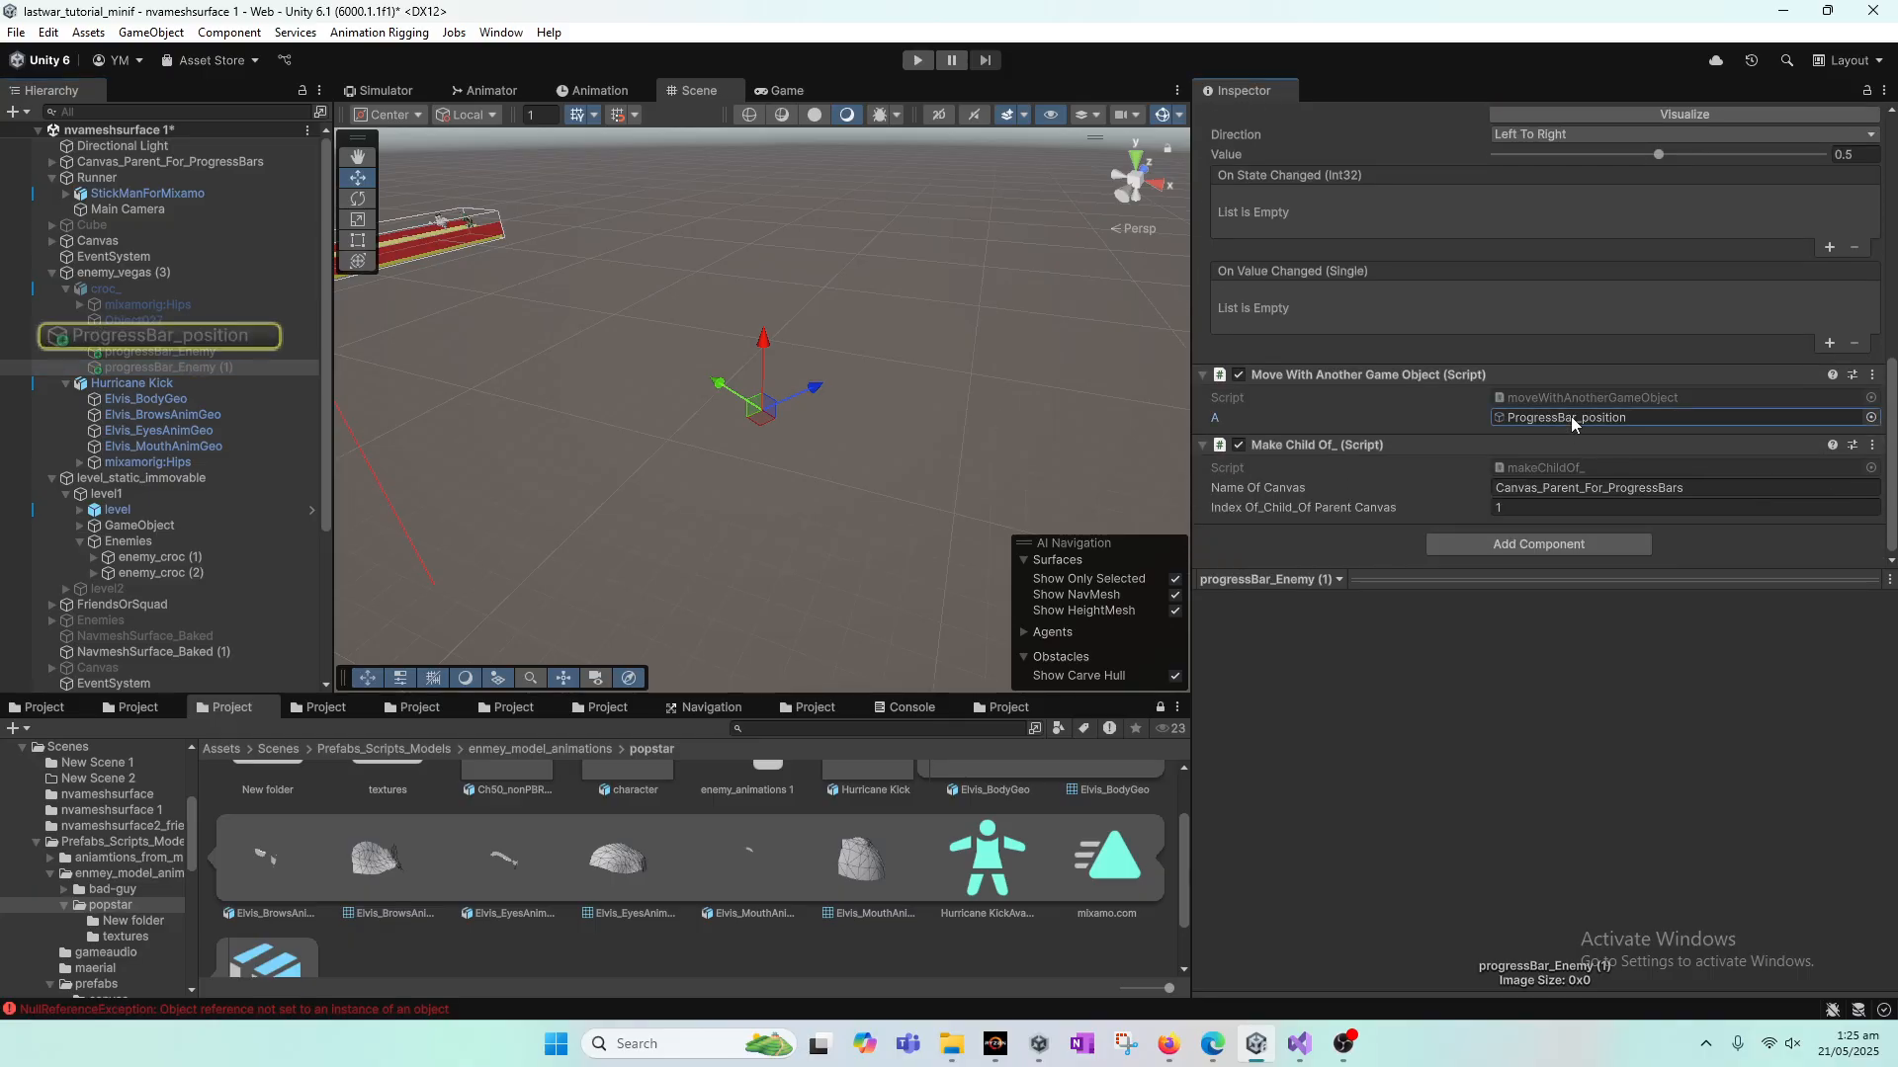
Step: Move ProgressBar_position, progressBar_Enemy and progressBar_Enemy (1) from croc_ to Hurricane Kick, then focus the view on Hurricane Kick
click(175, 335)
shift+click(176, 367)
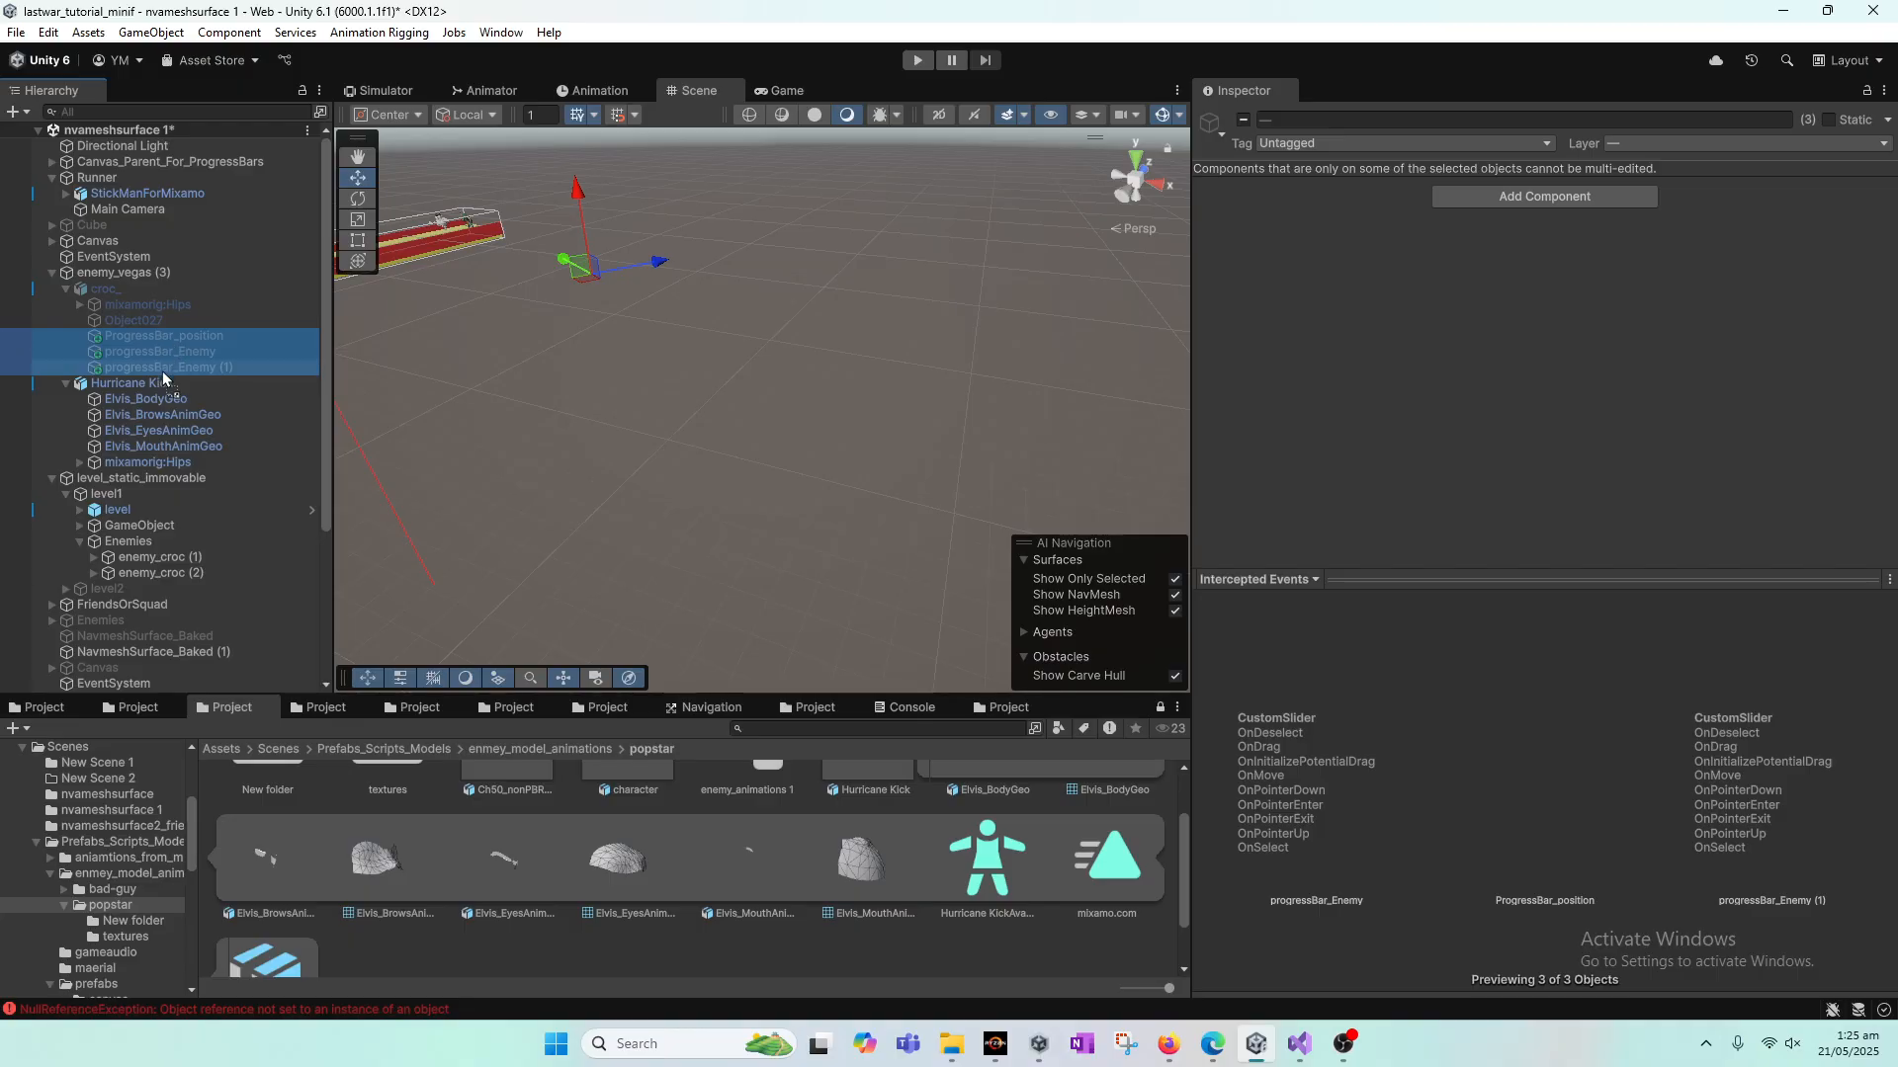
drag(157, 388, 157, 387)
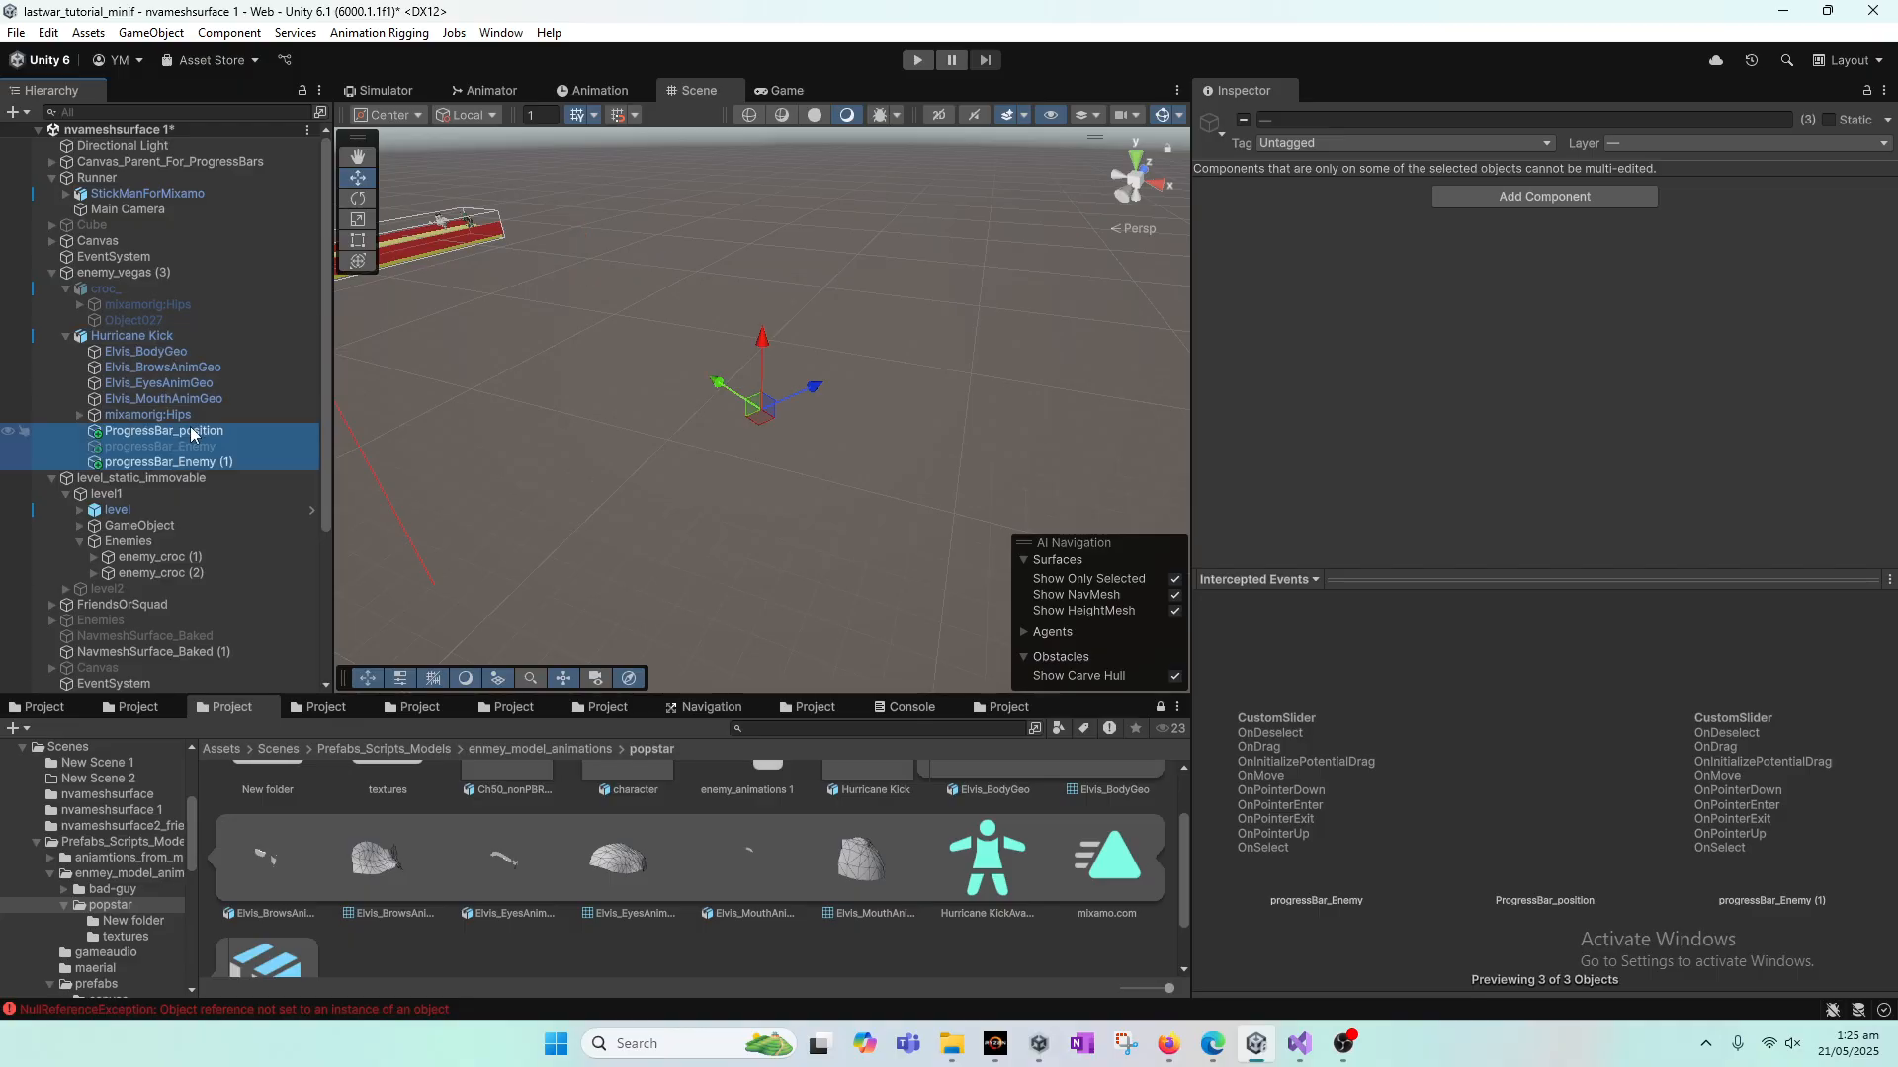
double_click(132, 337)
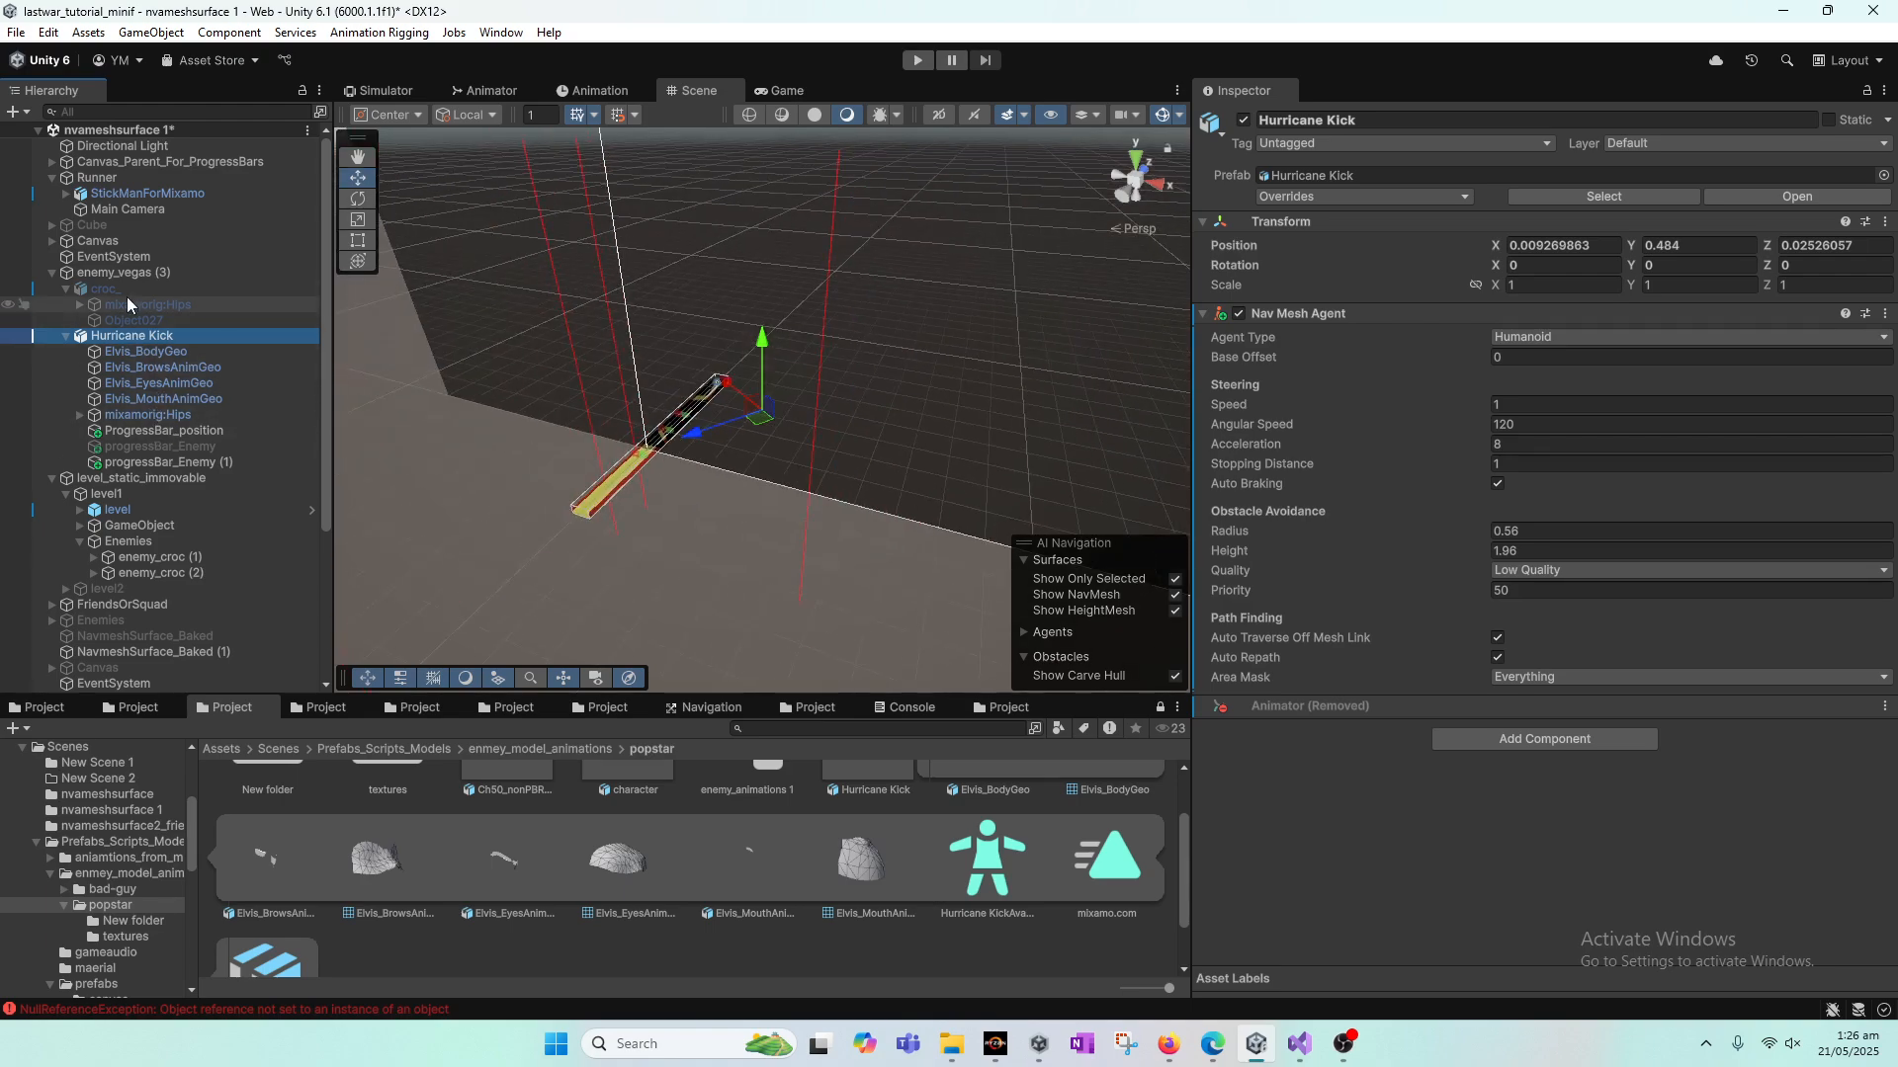
Step: Examine croc_ and its child objects for components that Hurricane Kick still lacks, including the Box Collider on Object027
click(124, 289)
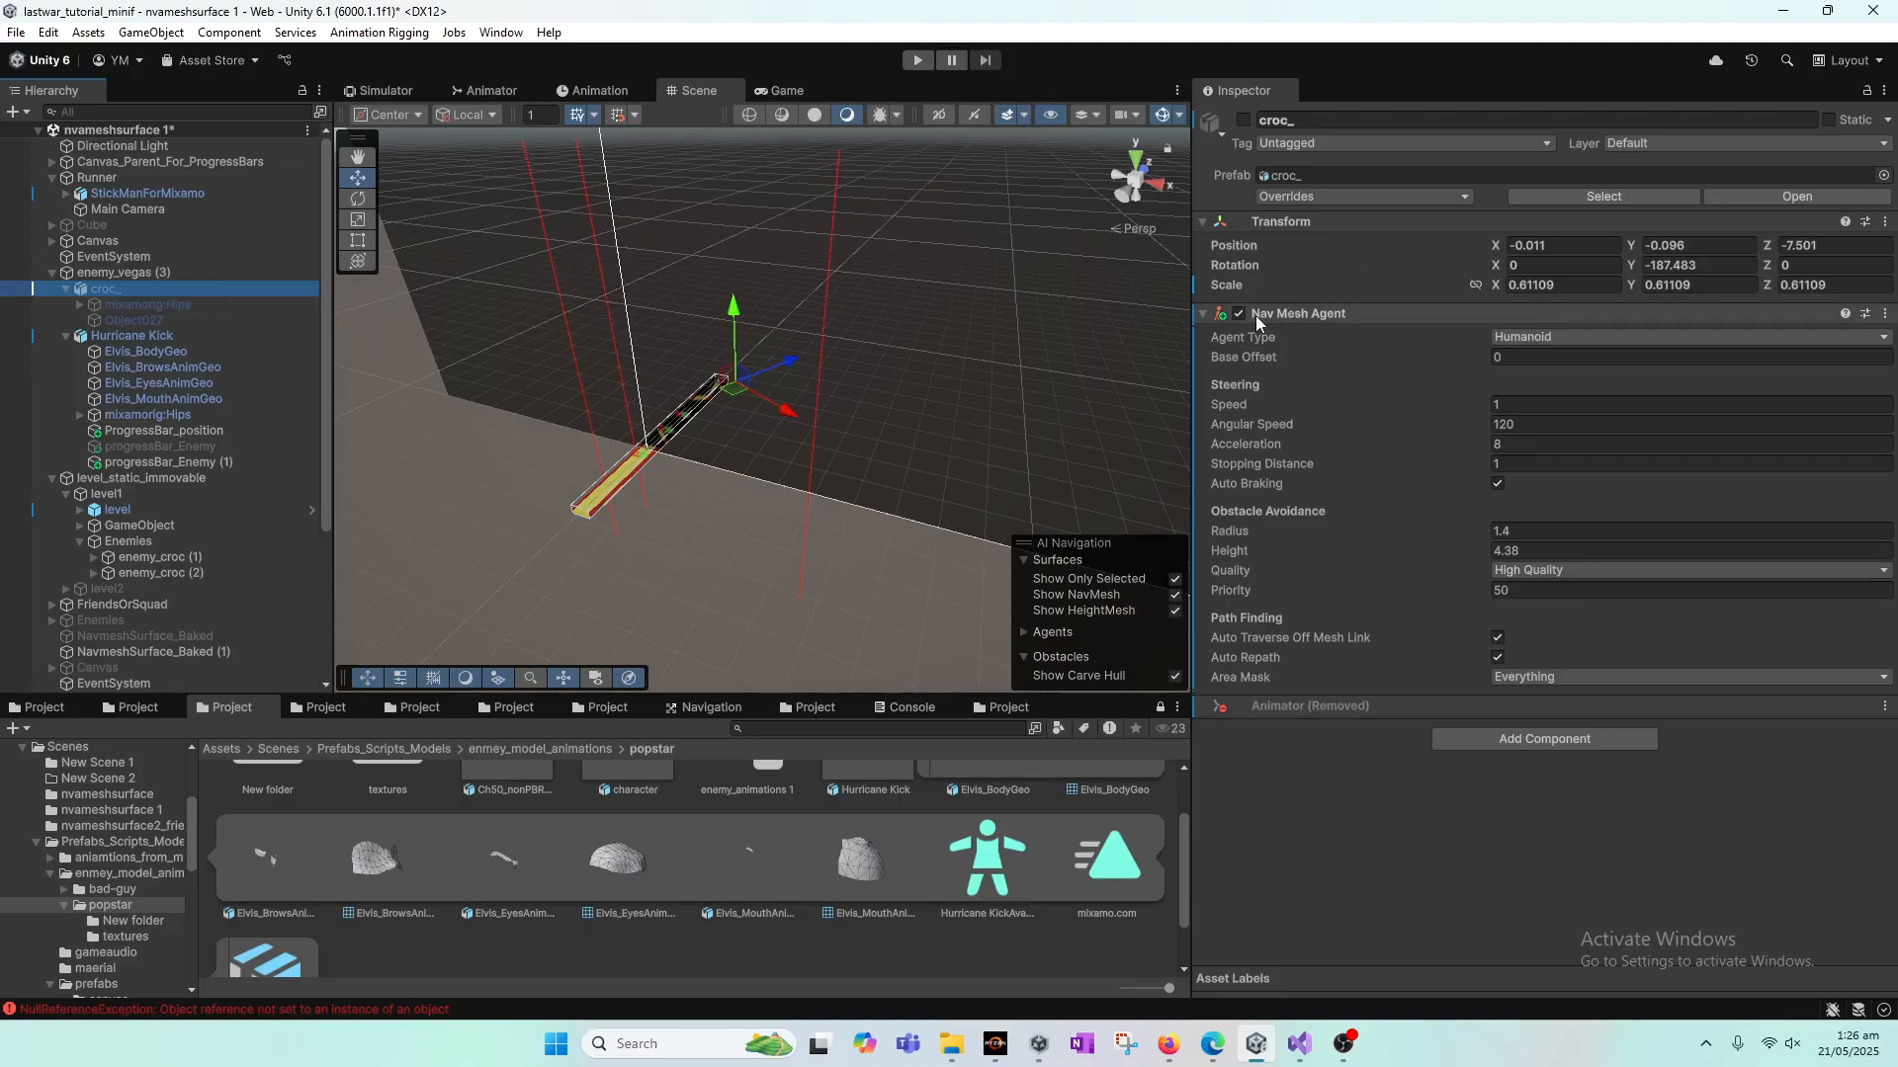
click(142, 306)
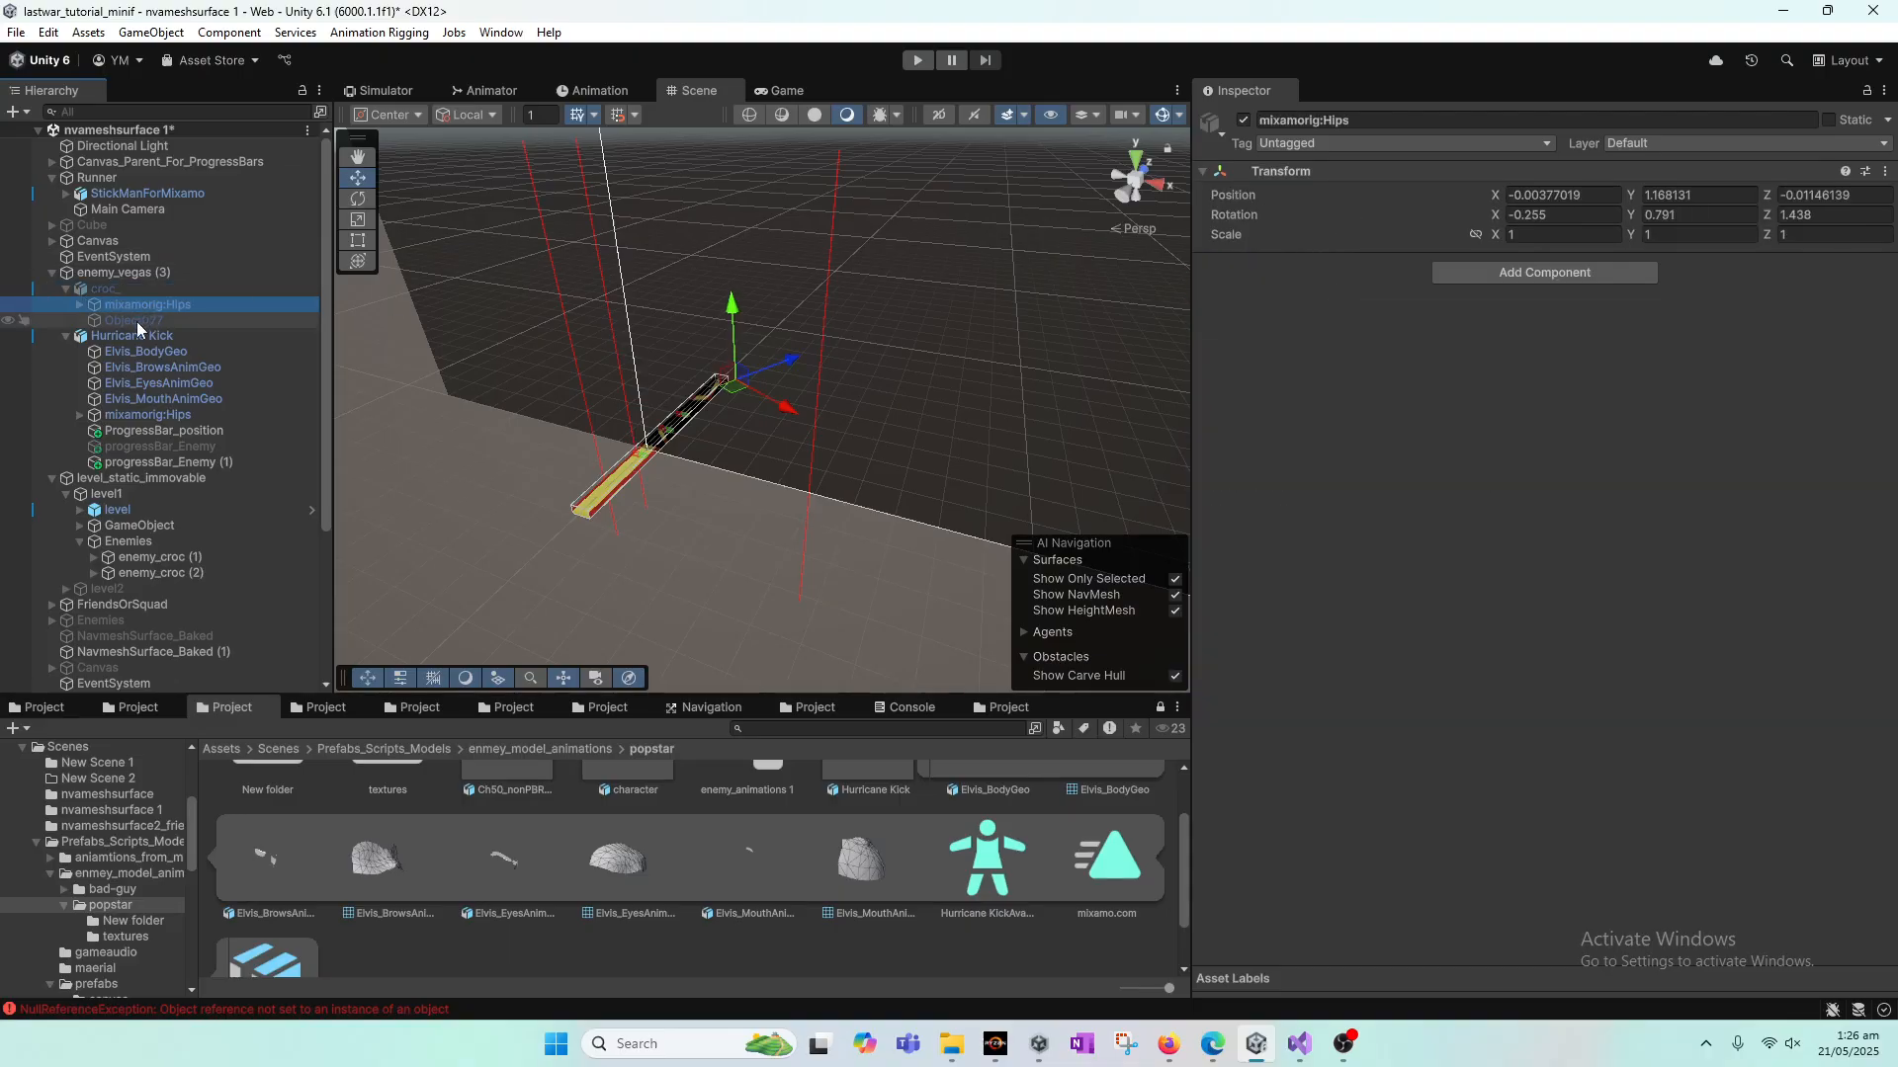
click(79, 305)
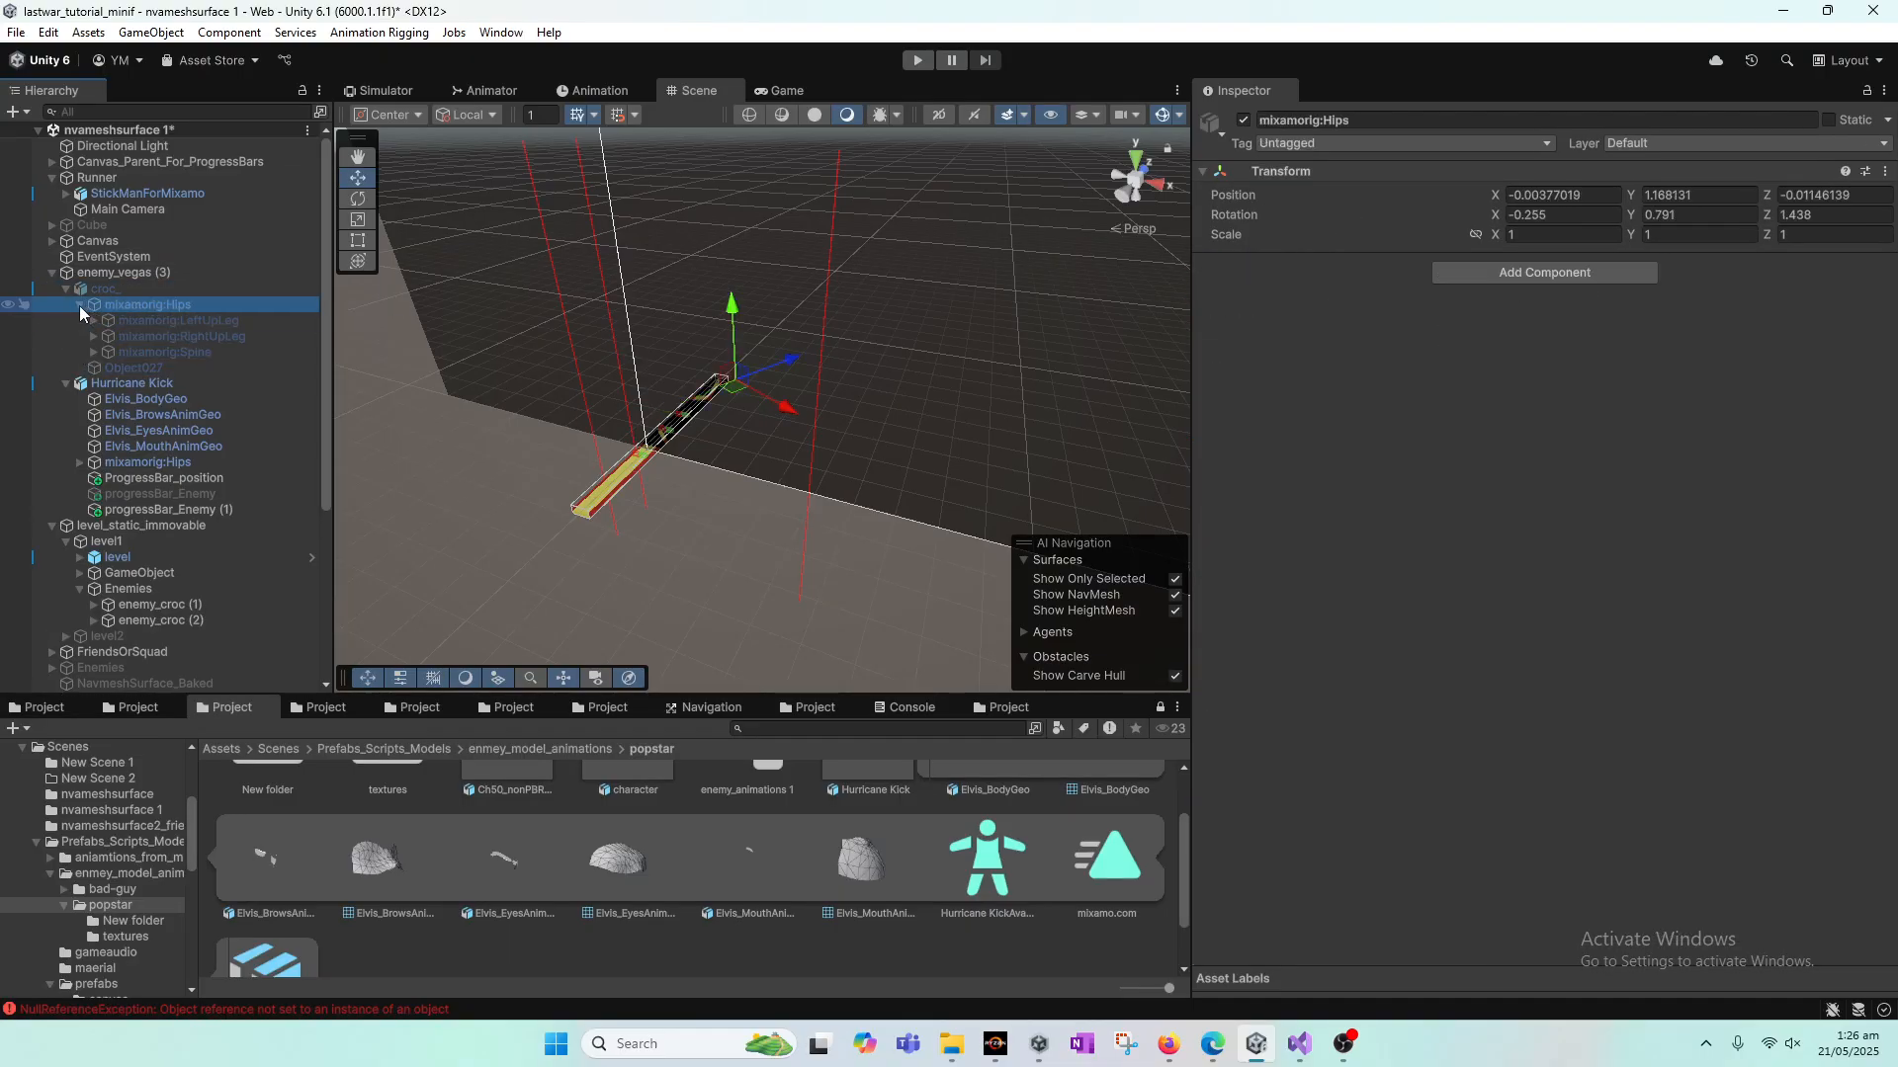
click(124, 361)
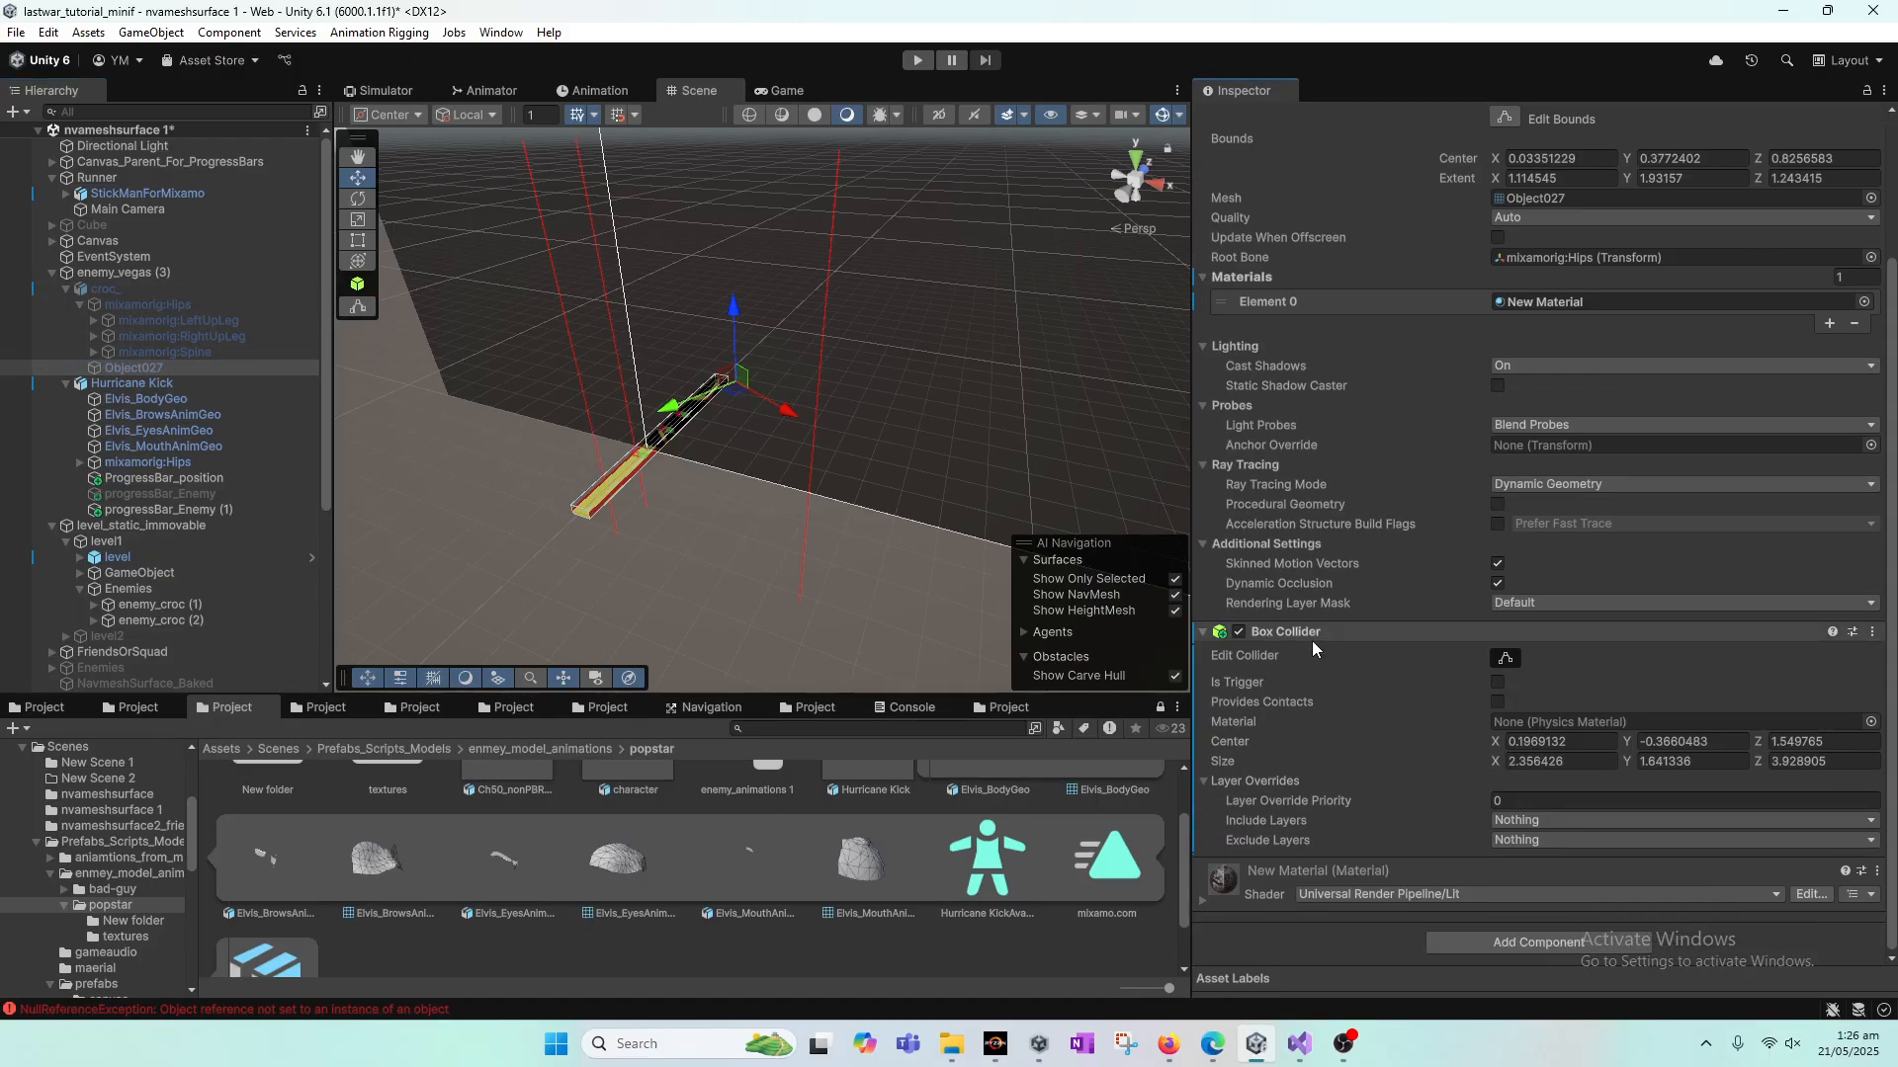
click(124, 386)
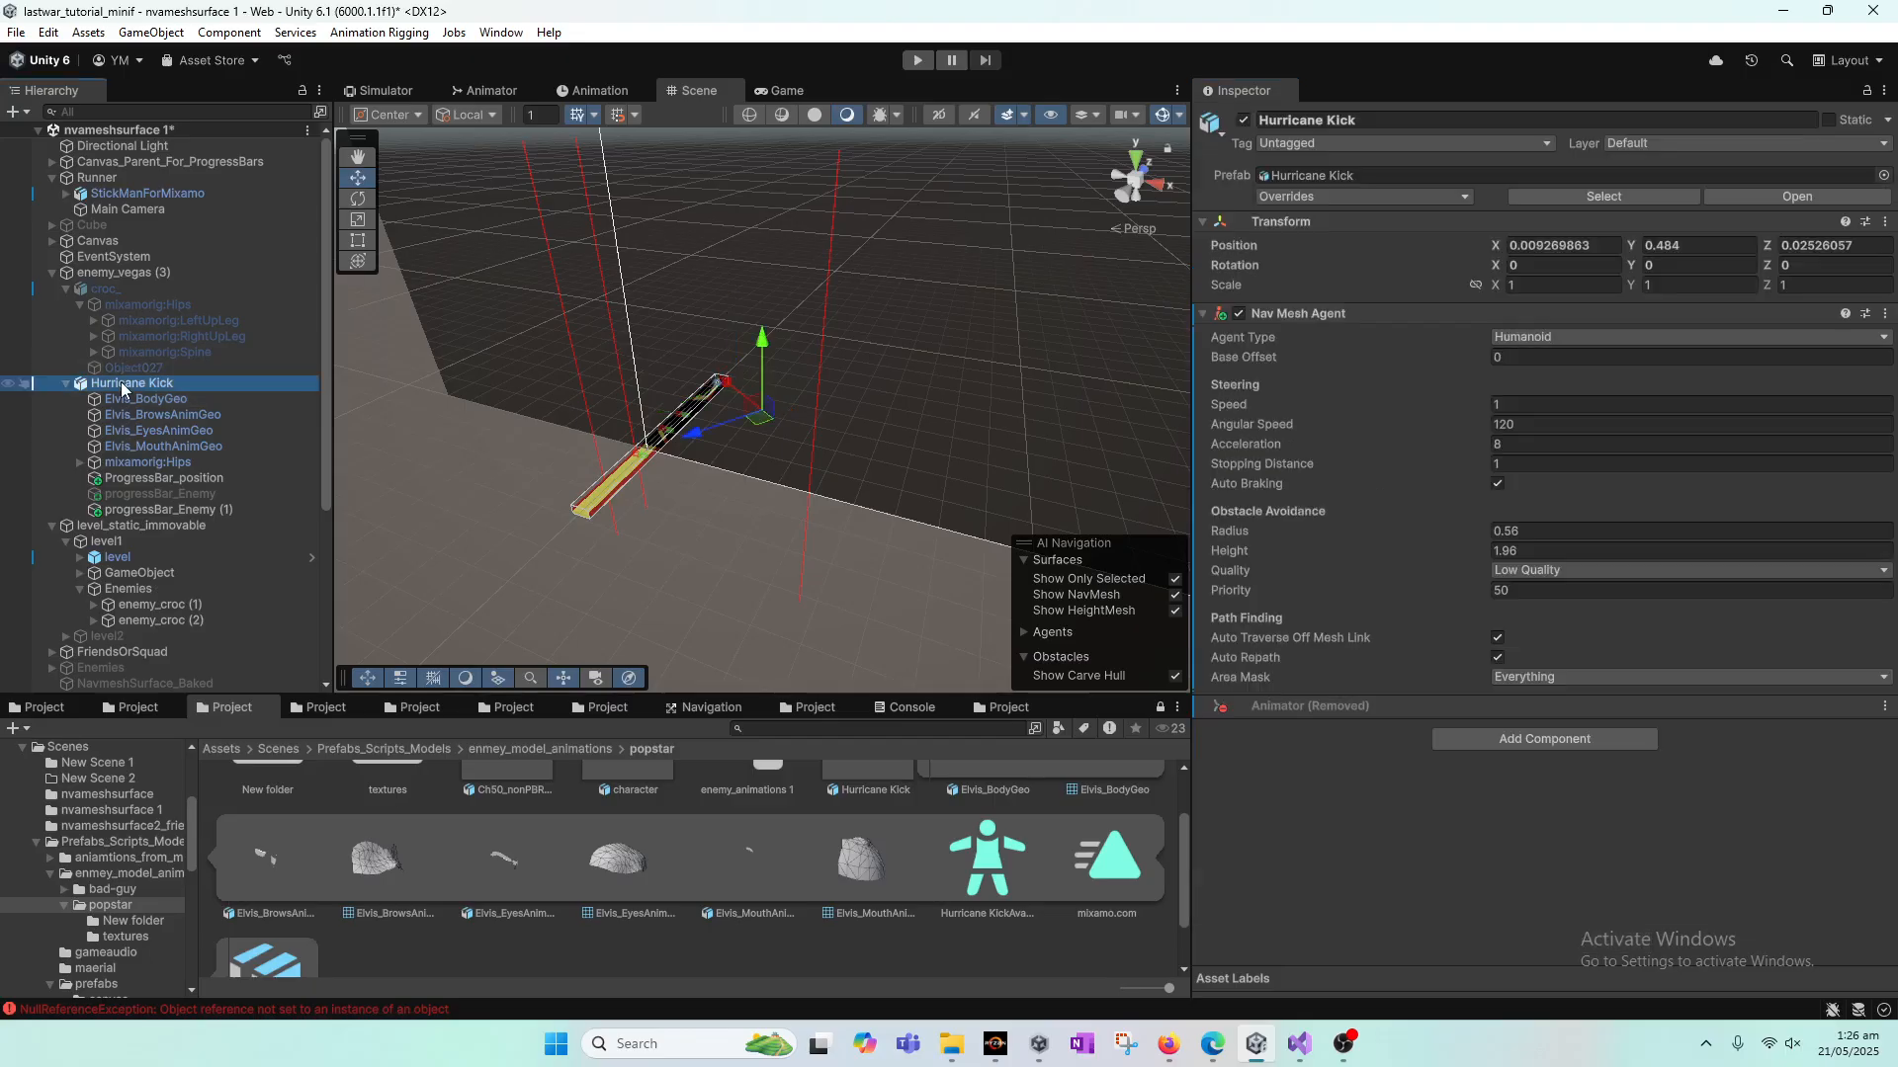
click(119, 291)
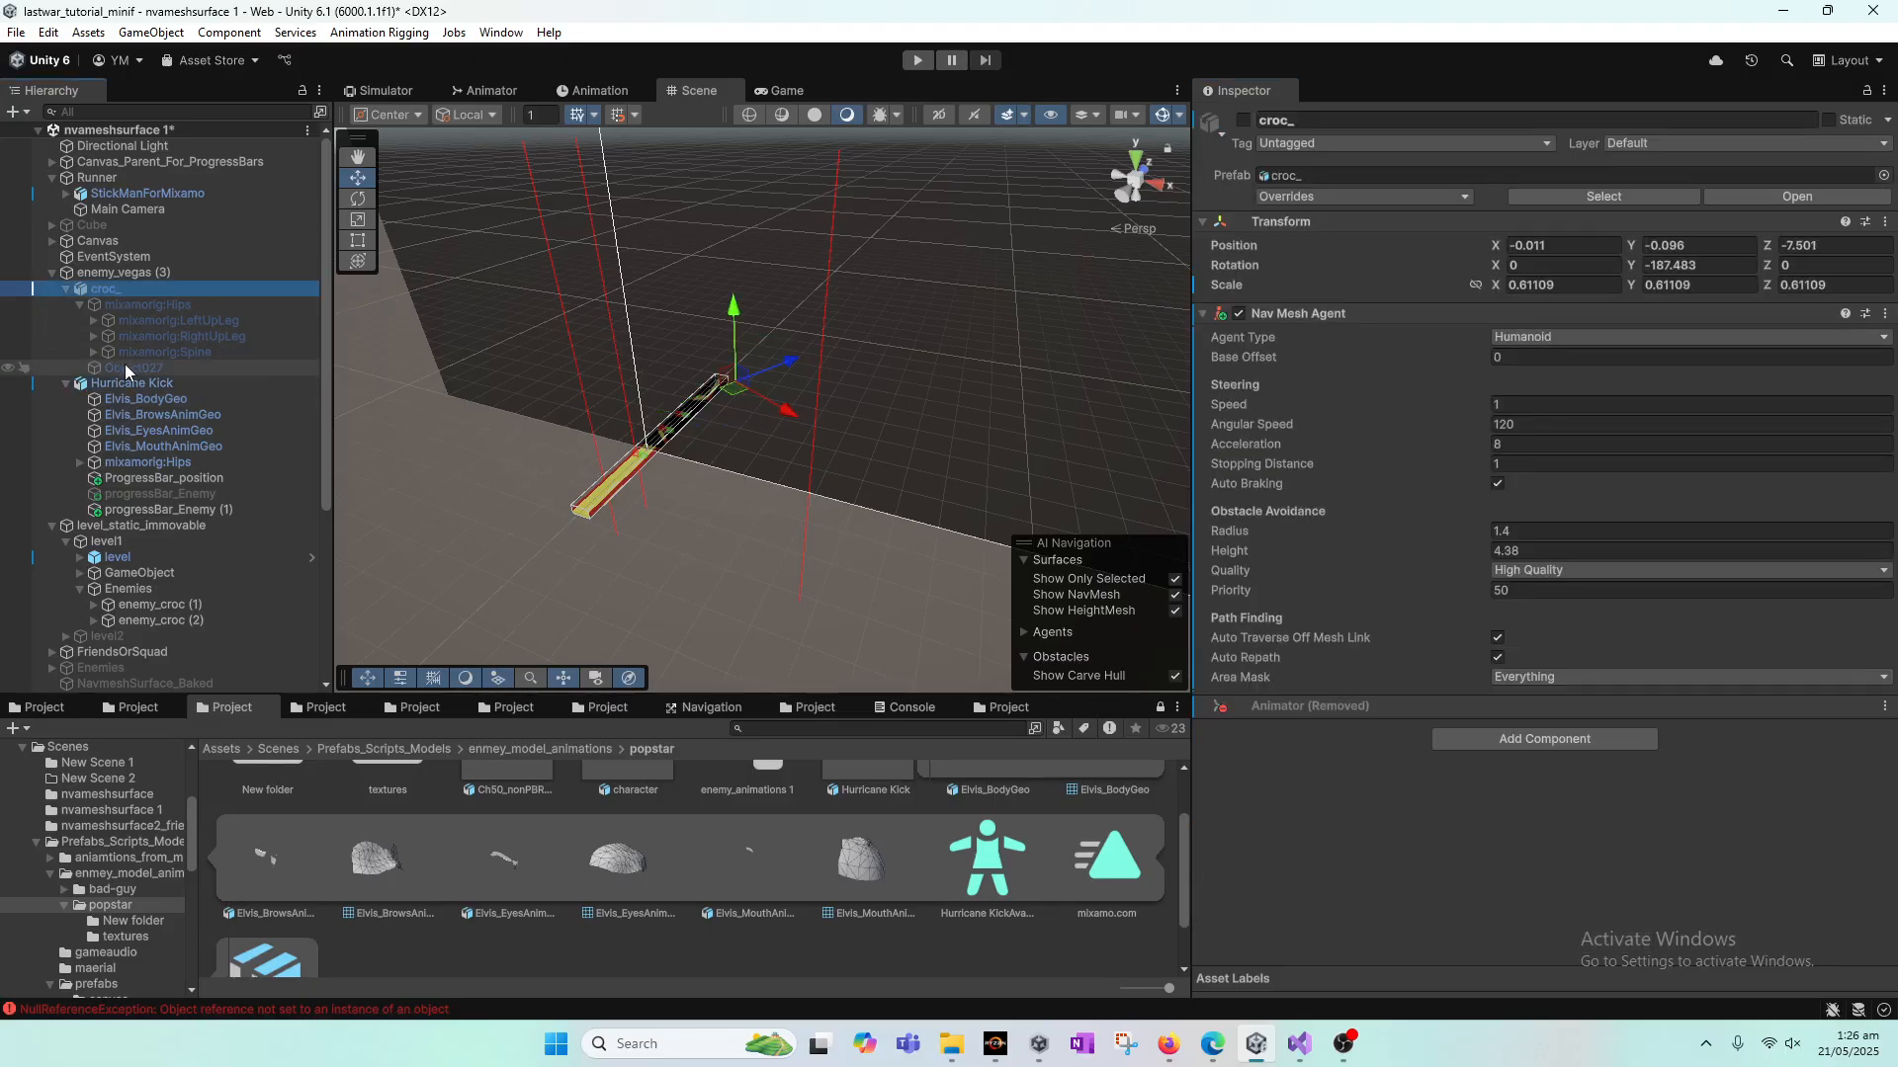
click(155, 306)
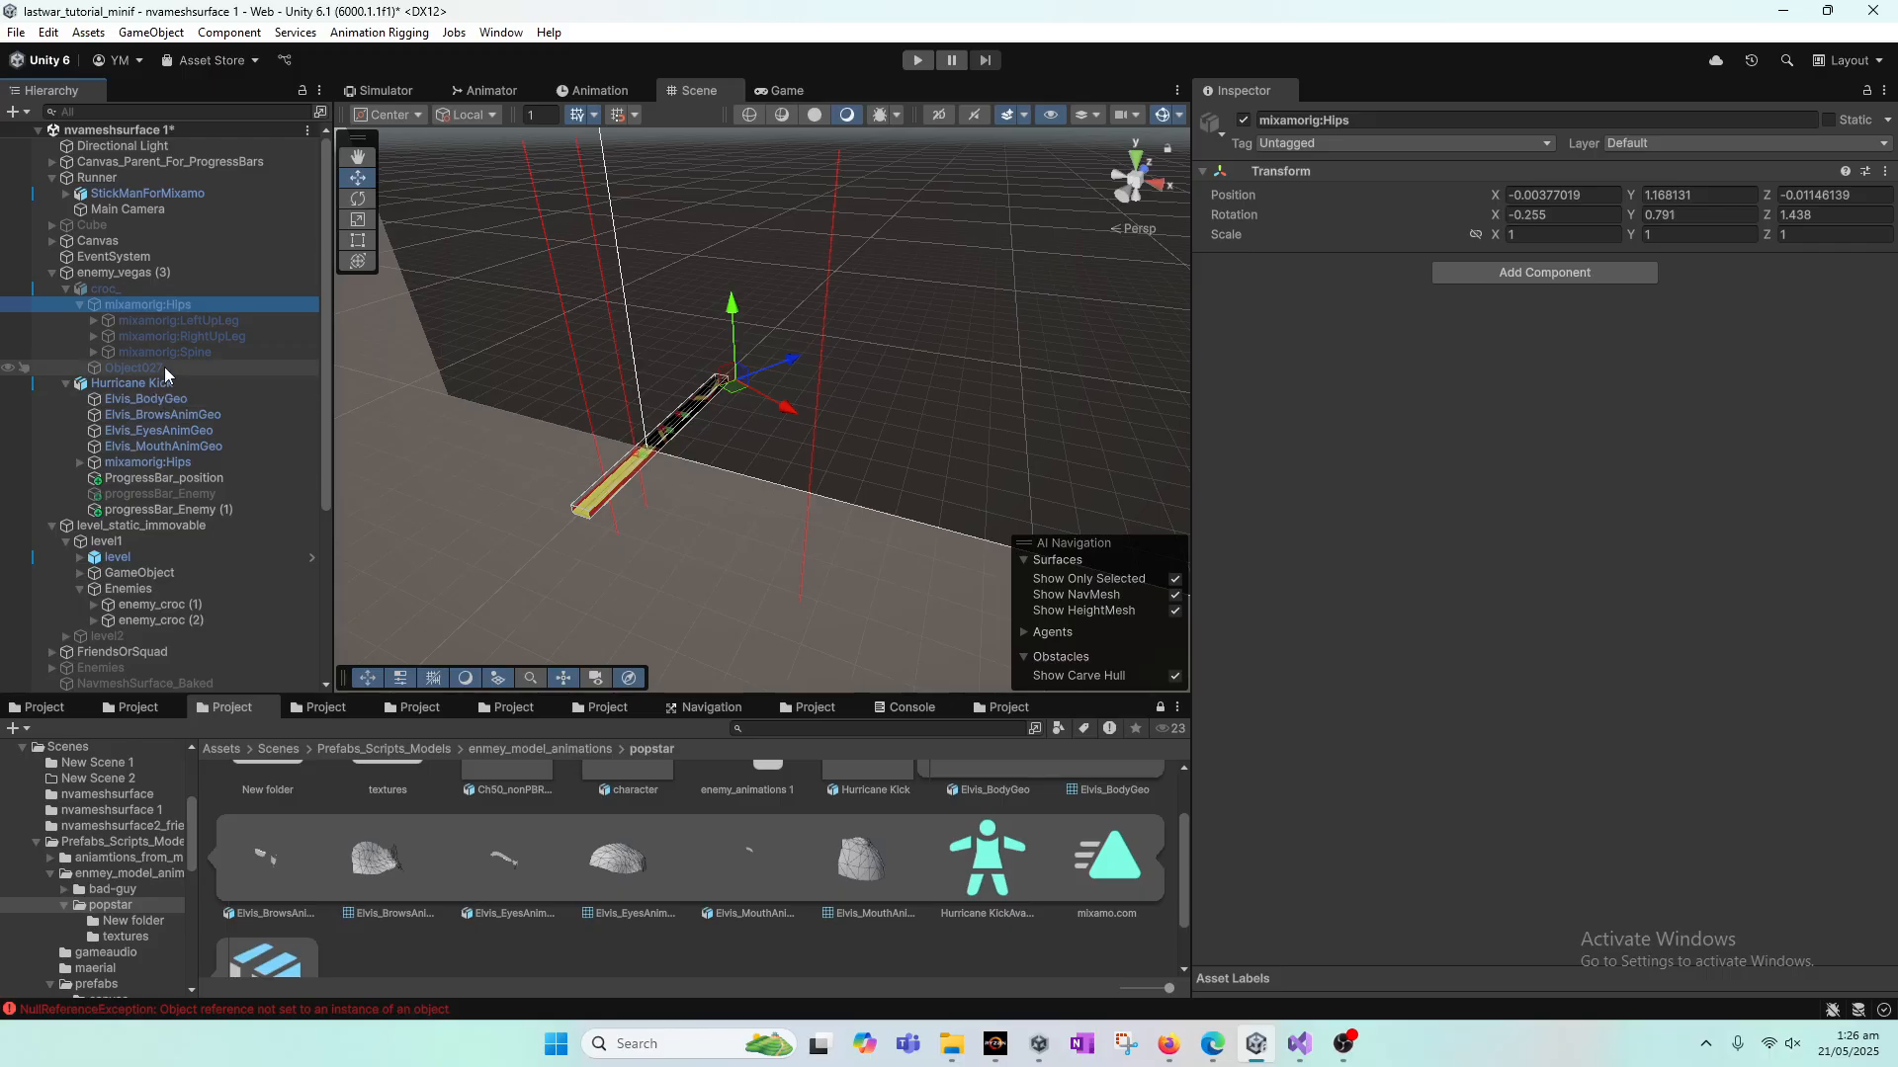
click(138, 368)
drag(1894, 625, 1893, 797)
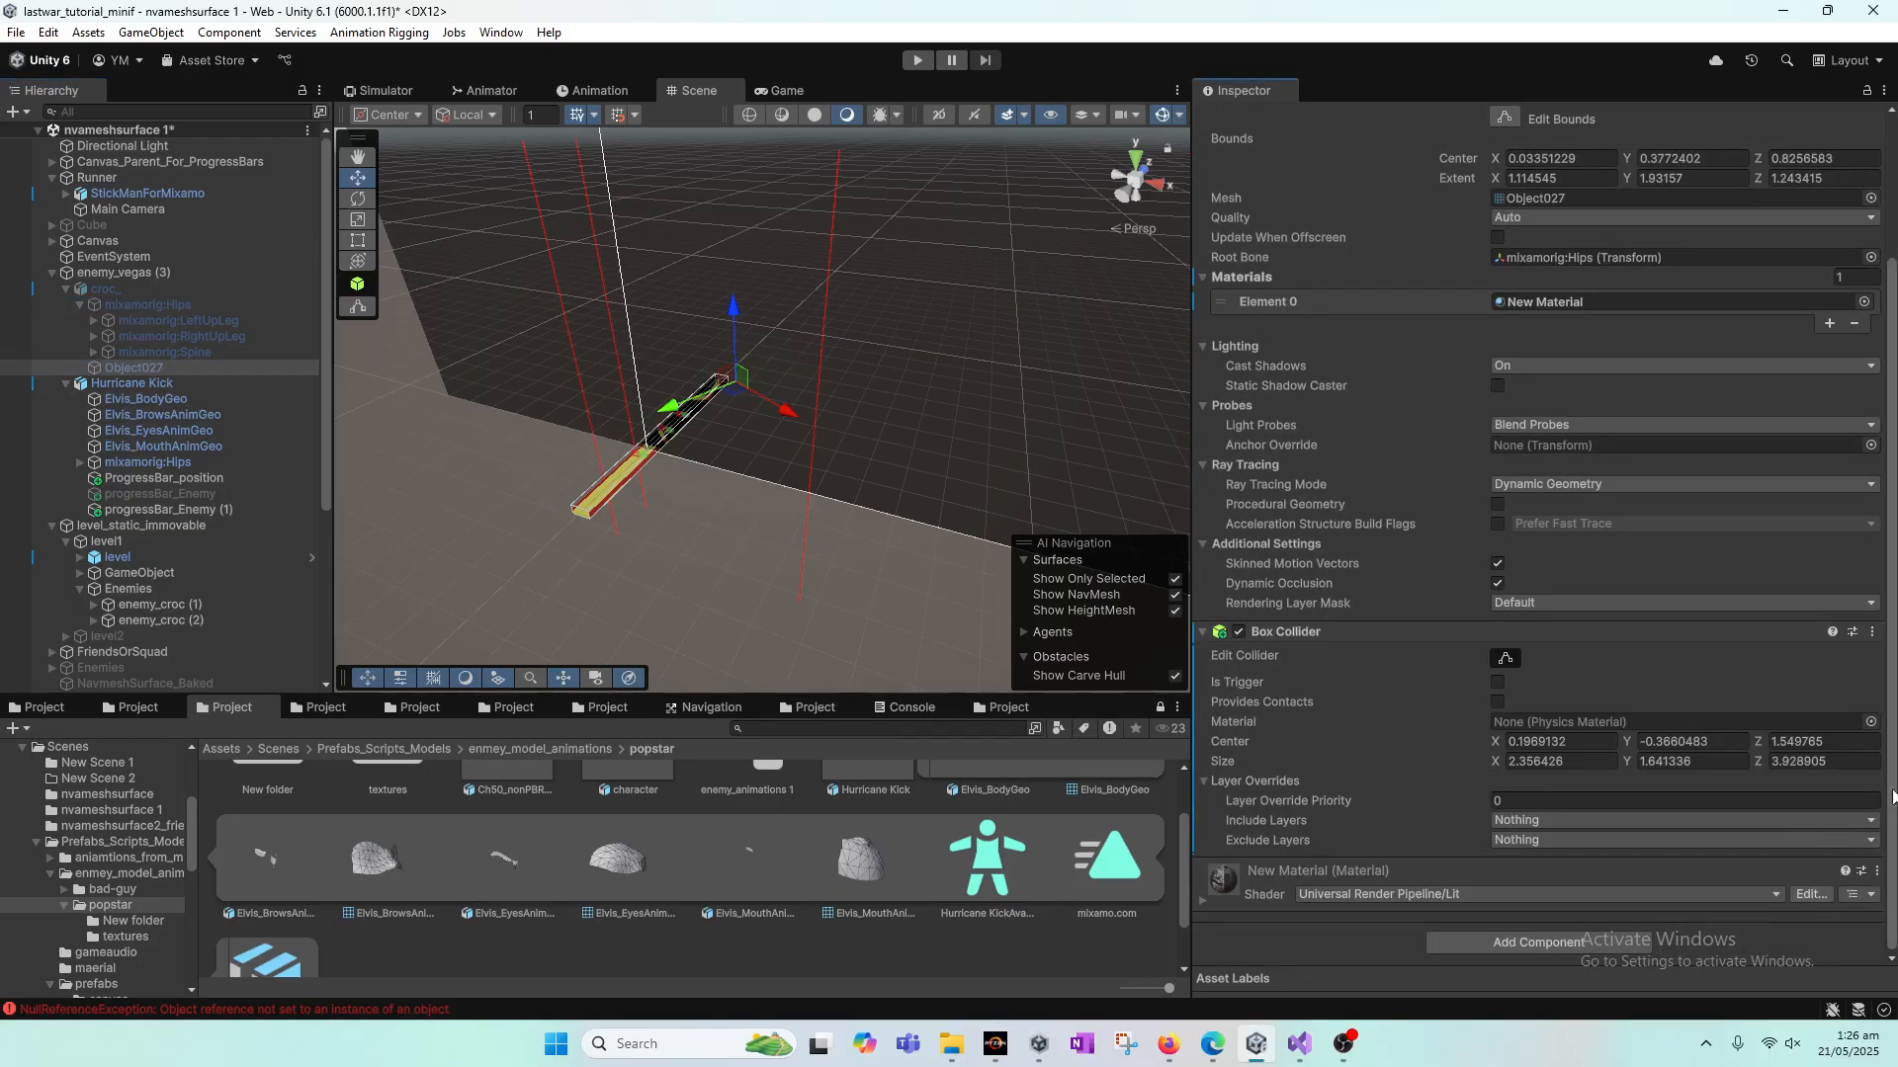
click(1872, 633)
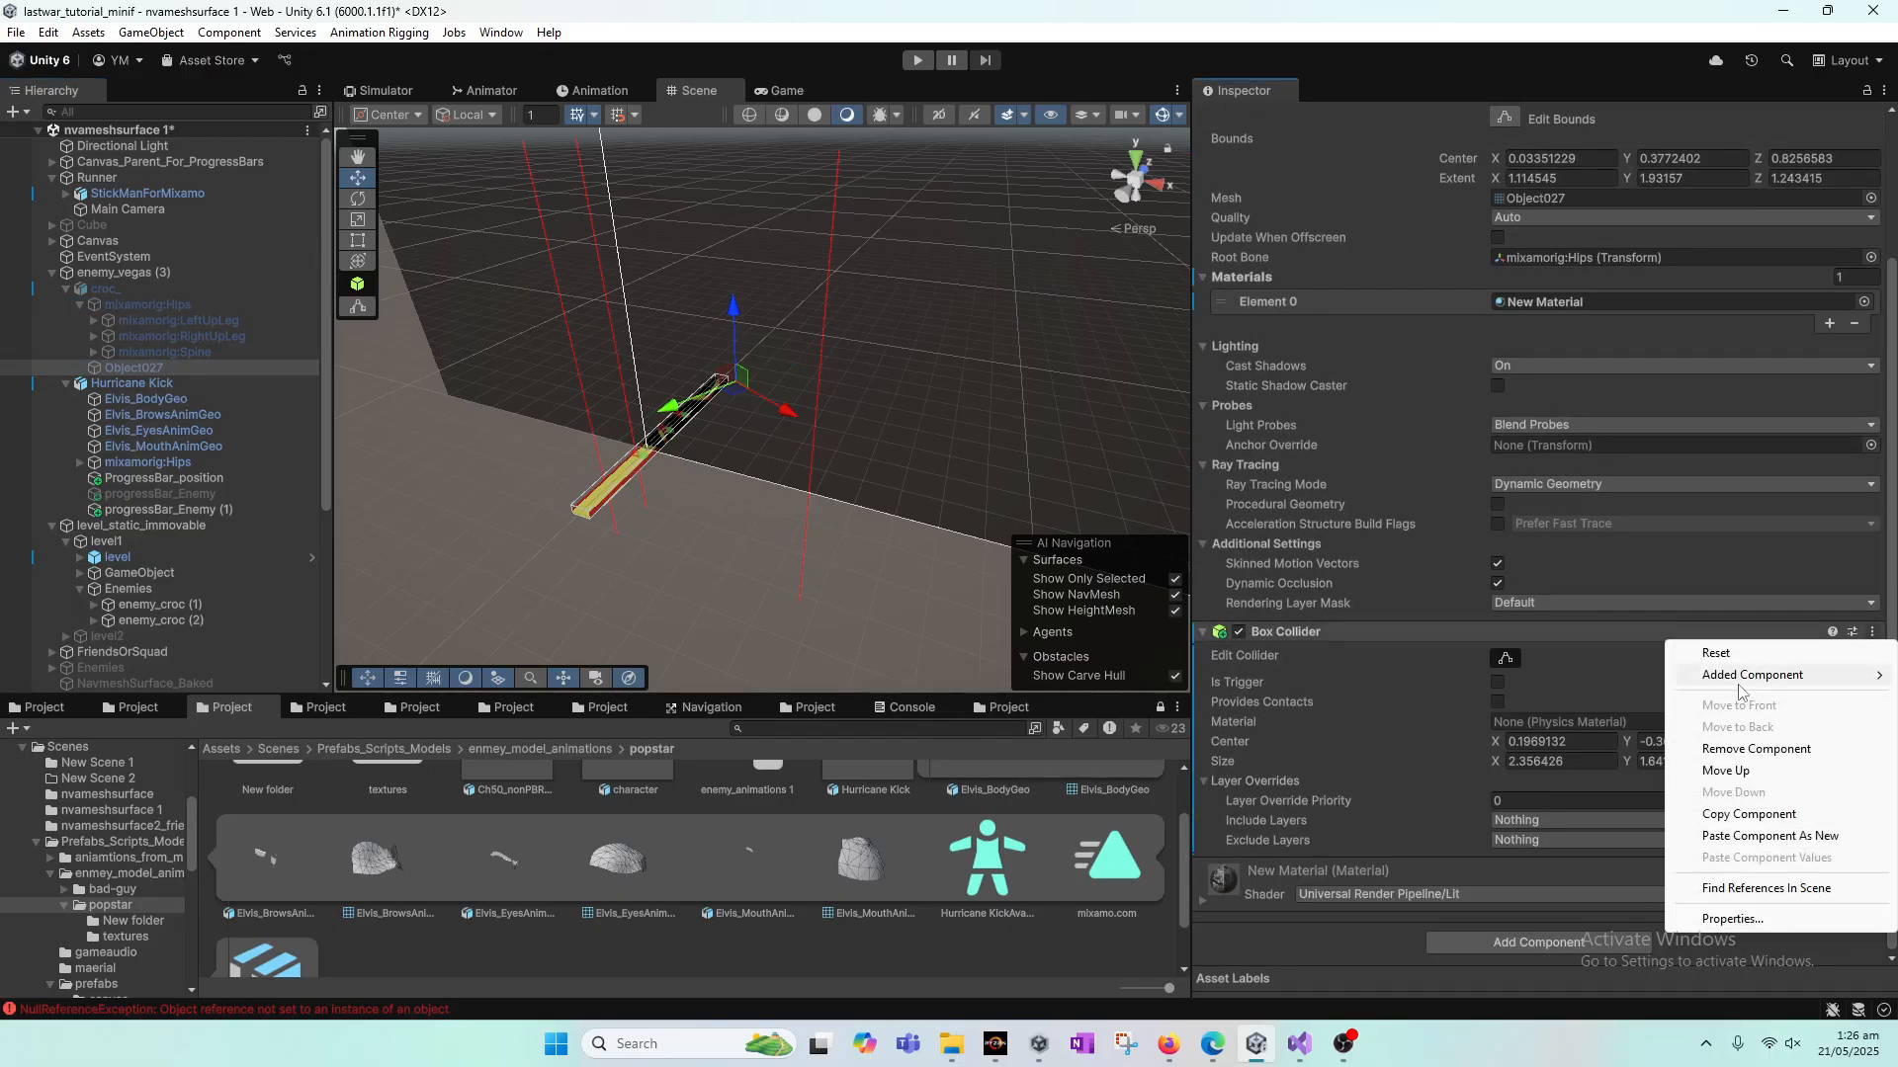
Step: Add a Box Collider component to Elvis_BodyGeo under Hurricane Kick
click(149, 398)
double_click(148, 397)
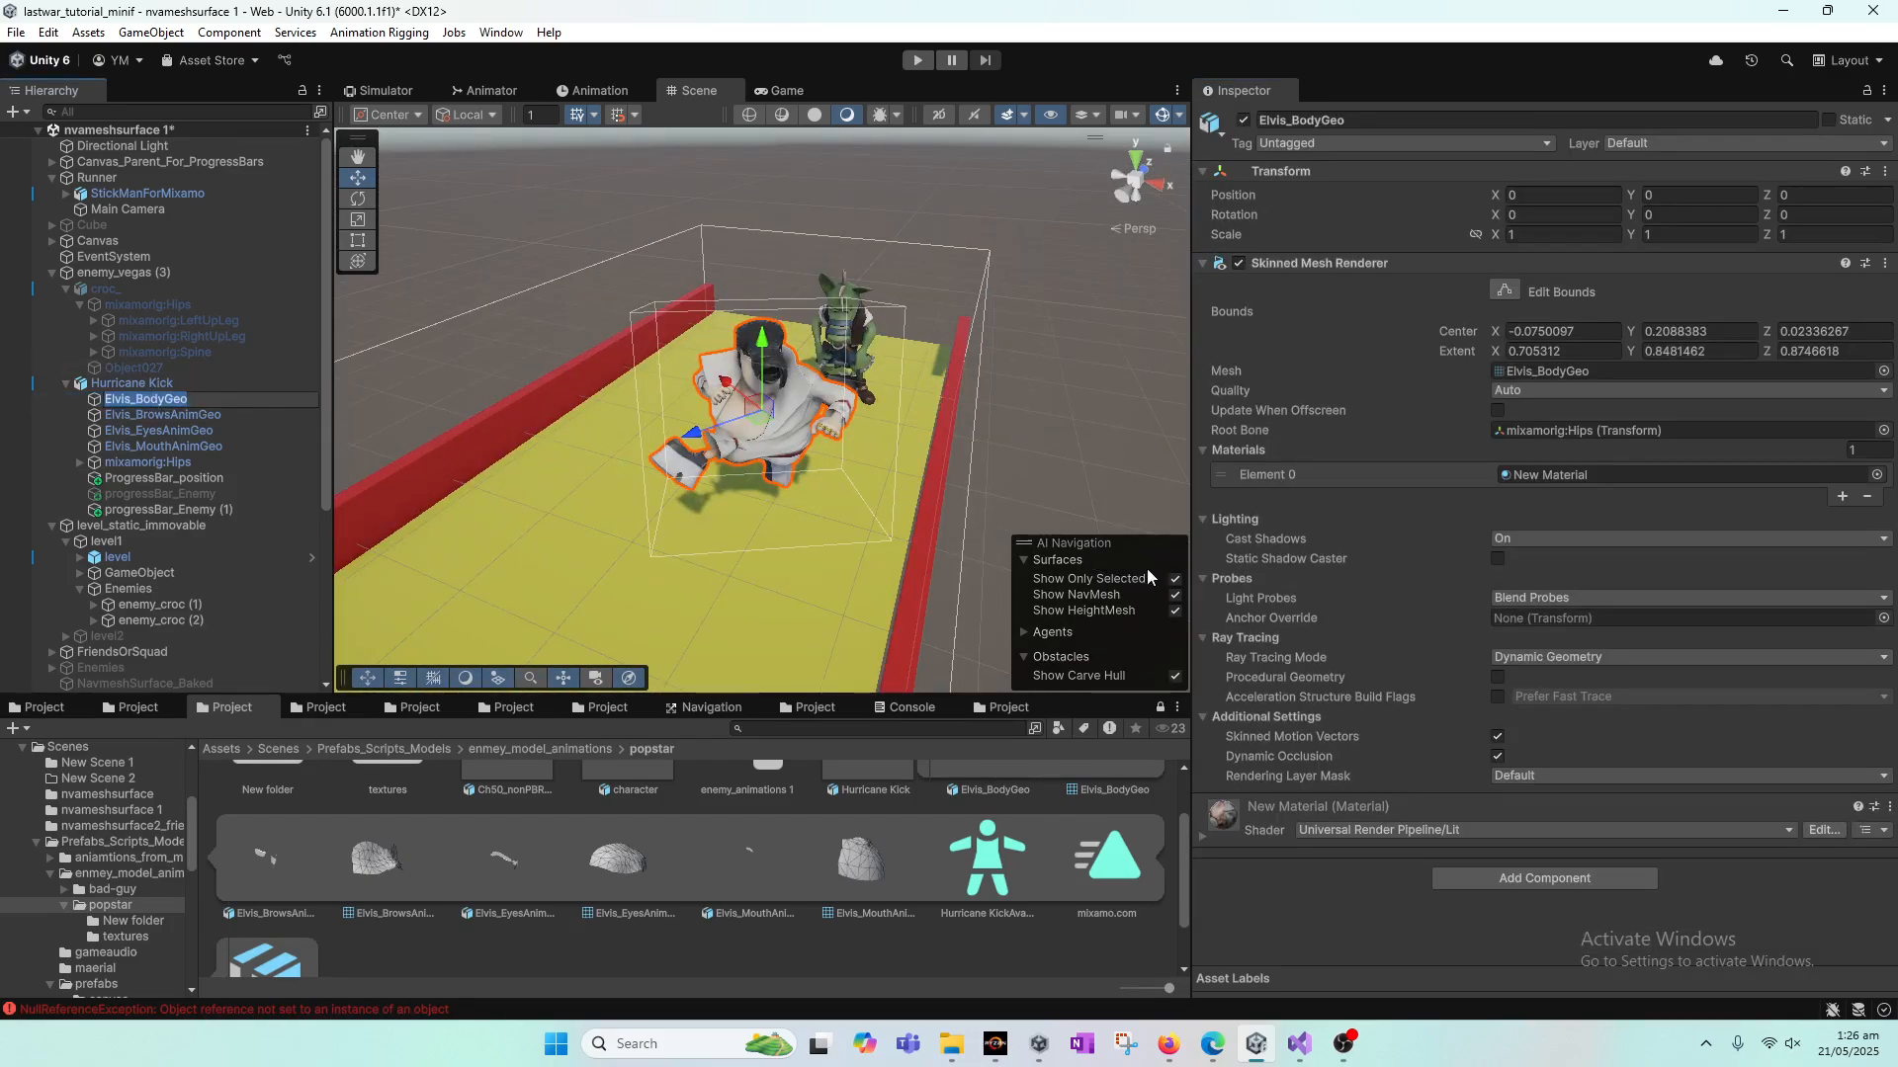
click(1536, 882)
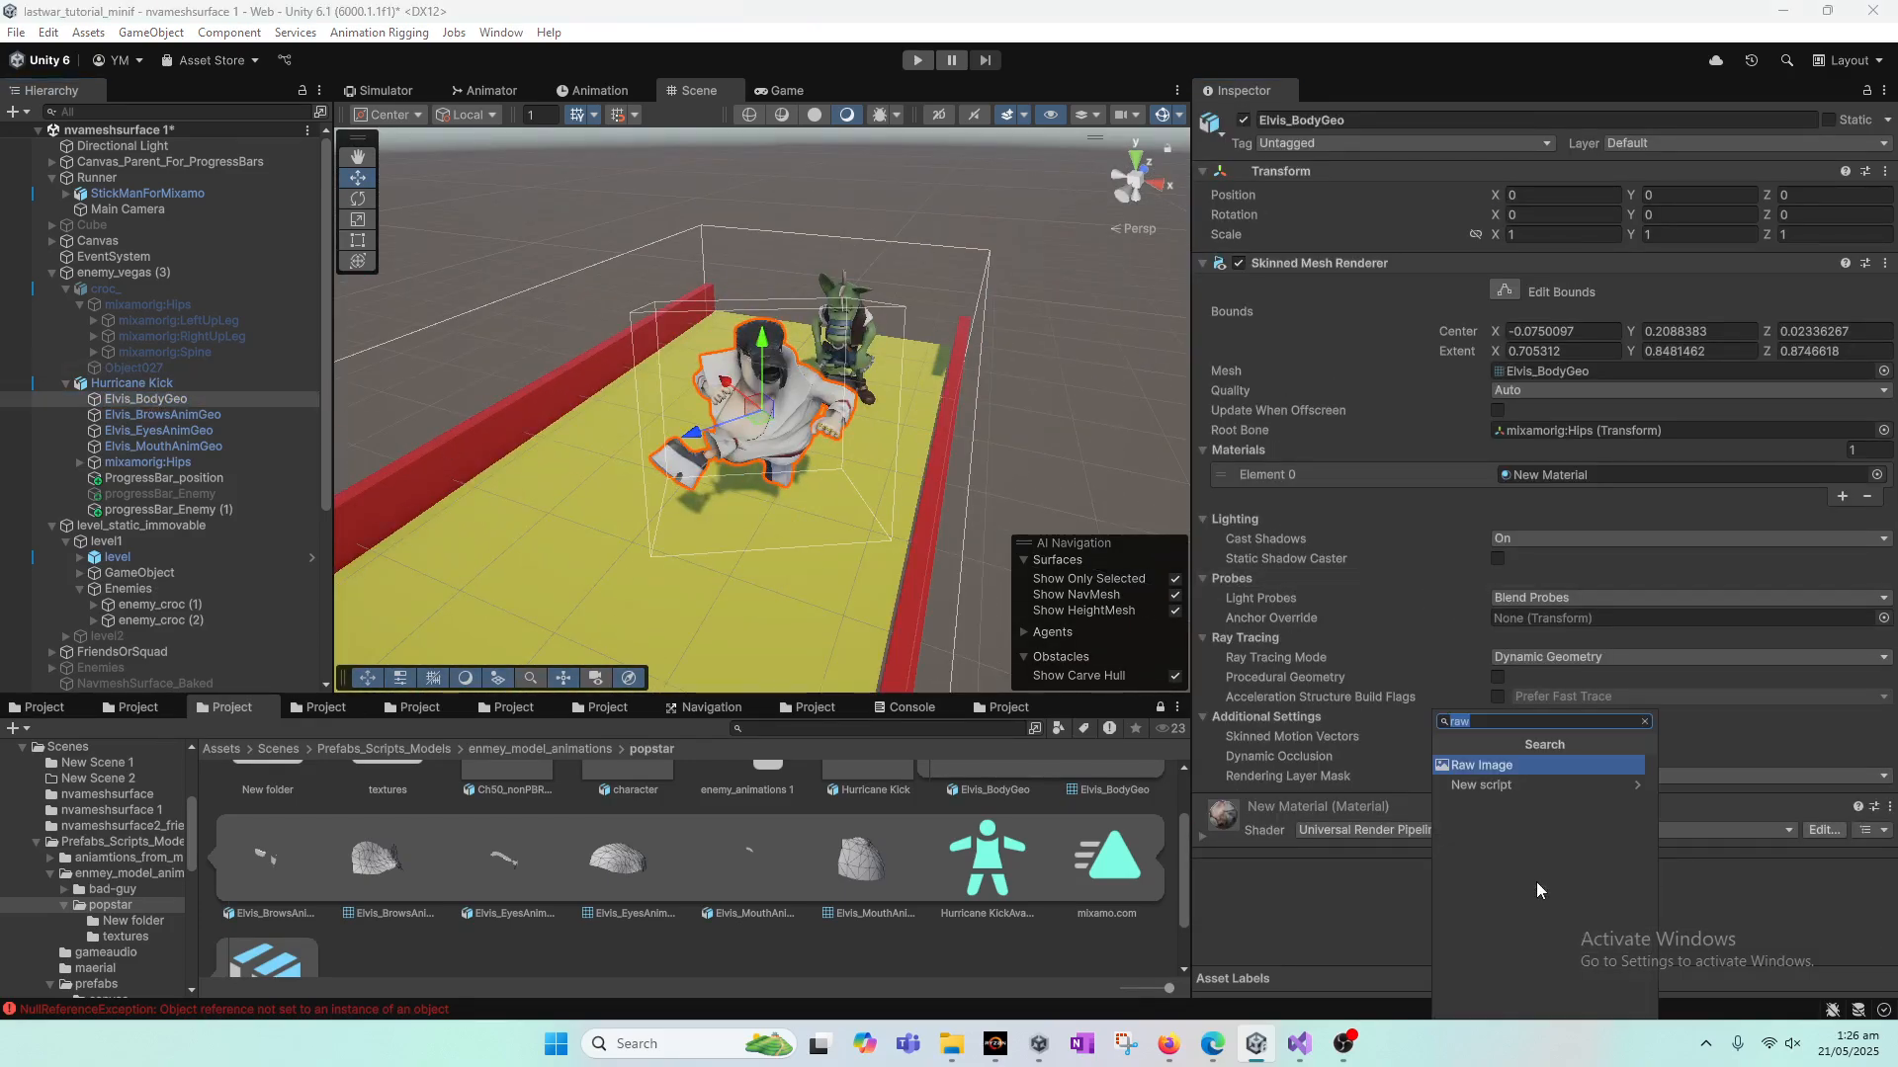
text(box)
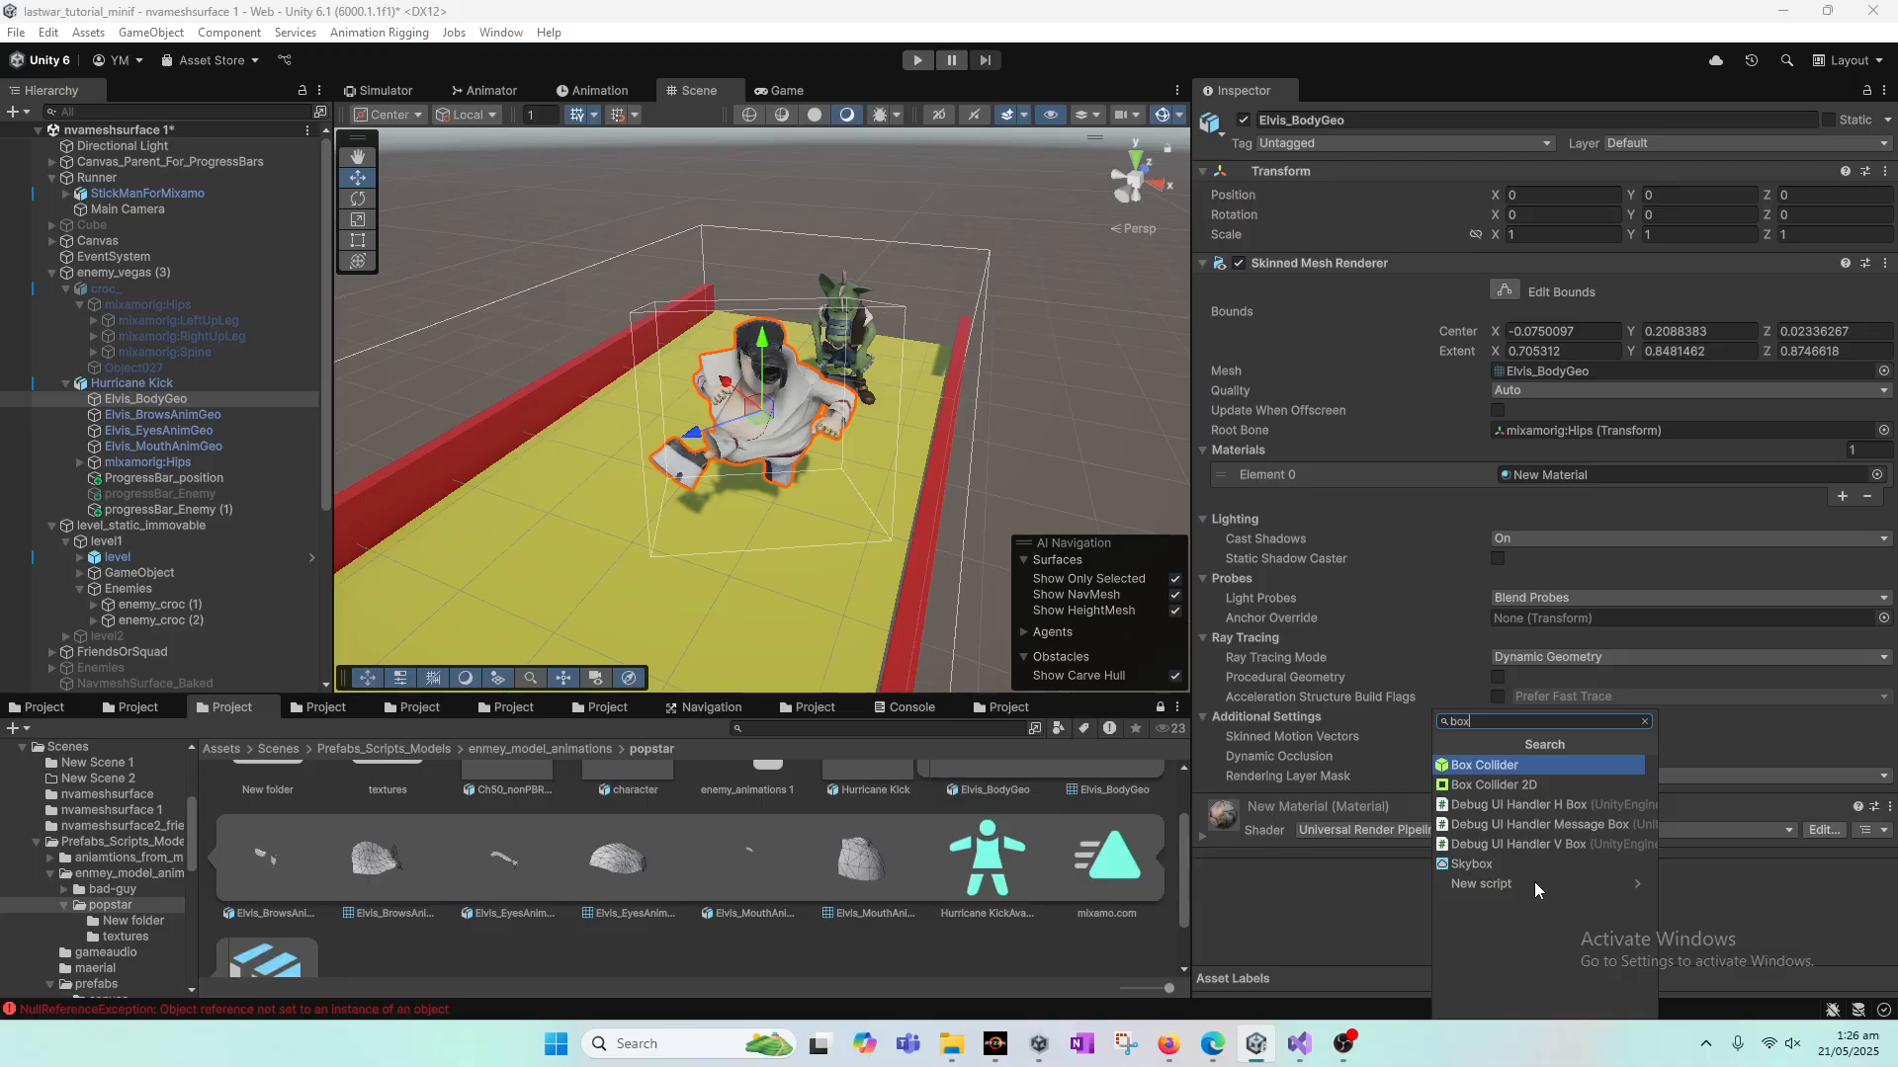
key(Return)
scroll(1884, 798, down, 3)
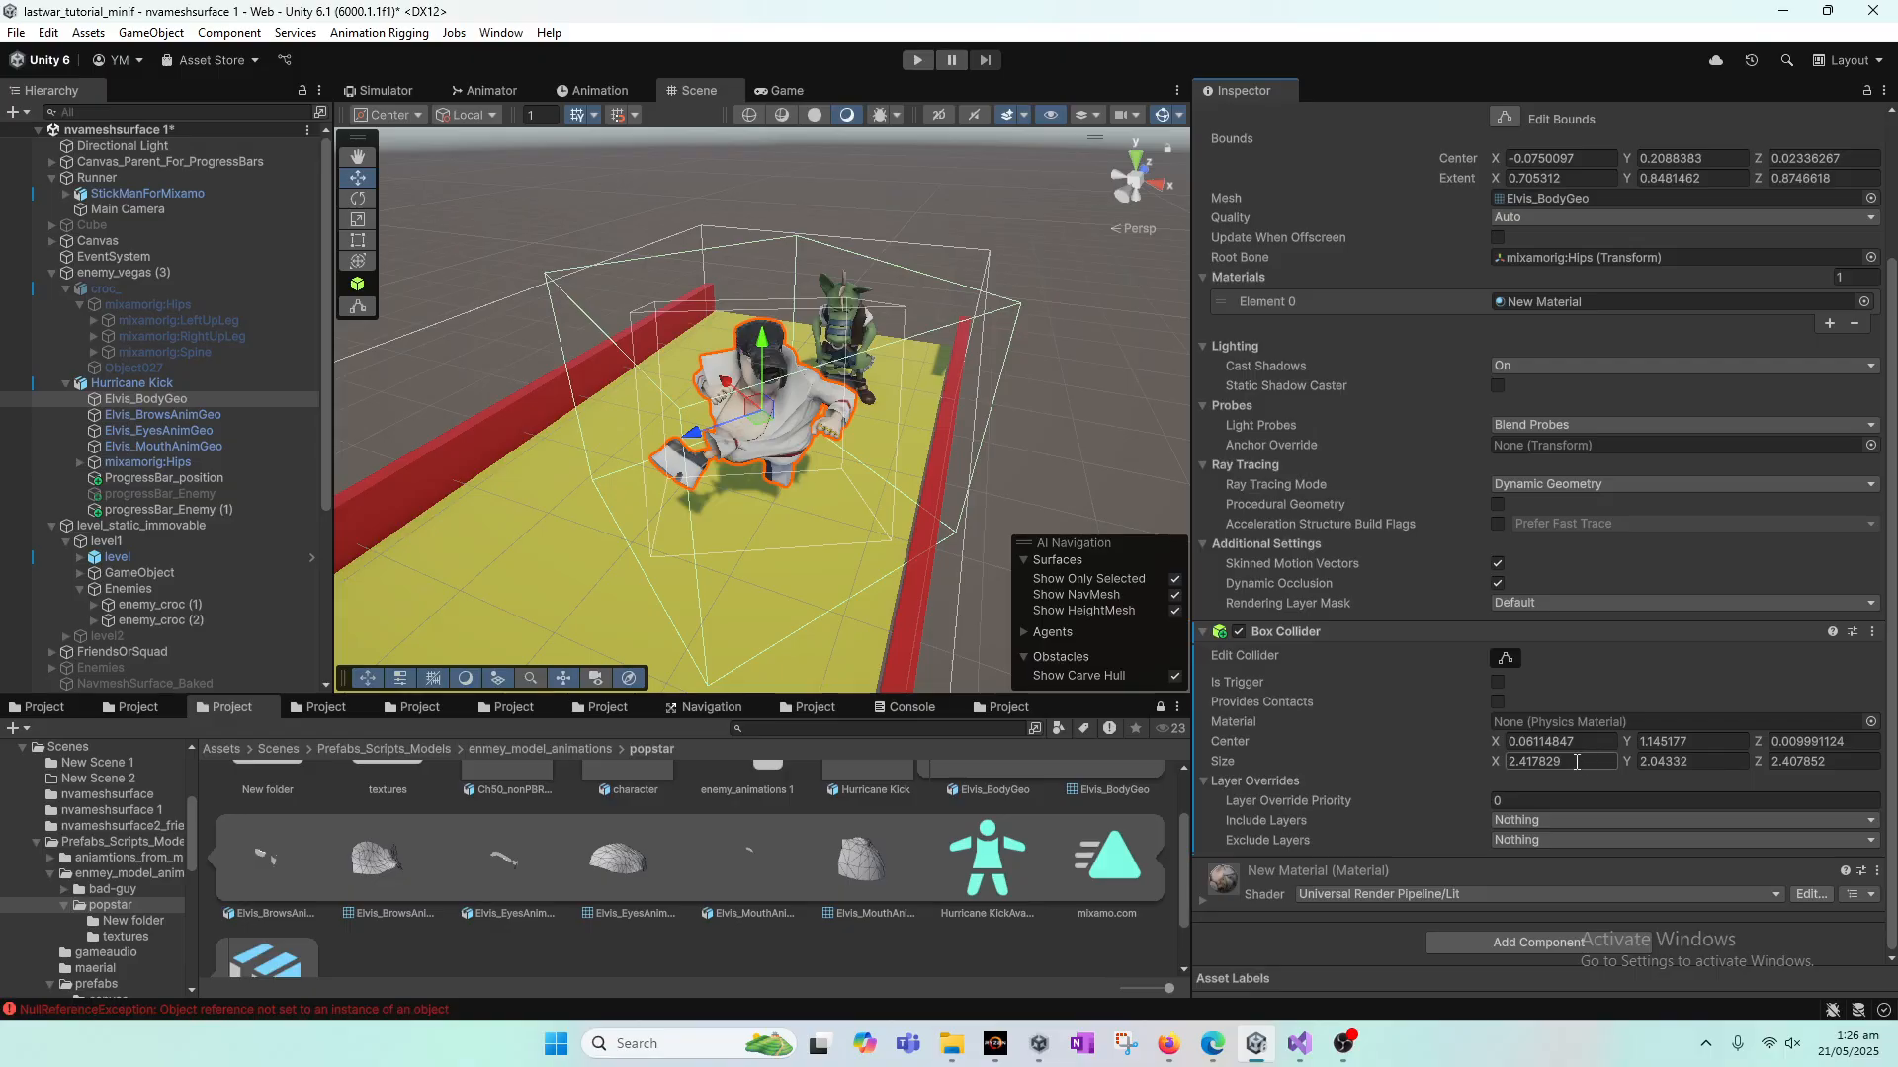
Step: Set the size of Elvis_BodyGeo's Box Collider to 1 on the X, Y and Z axes
text(1)
click(1725, 761)
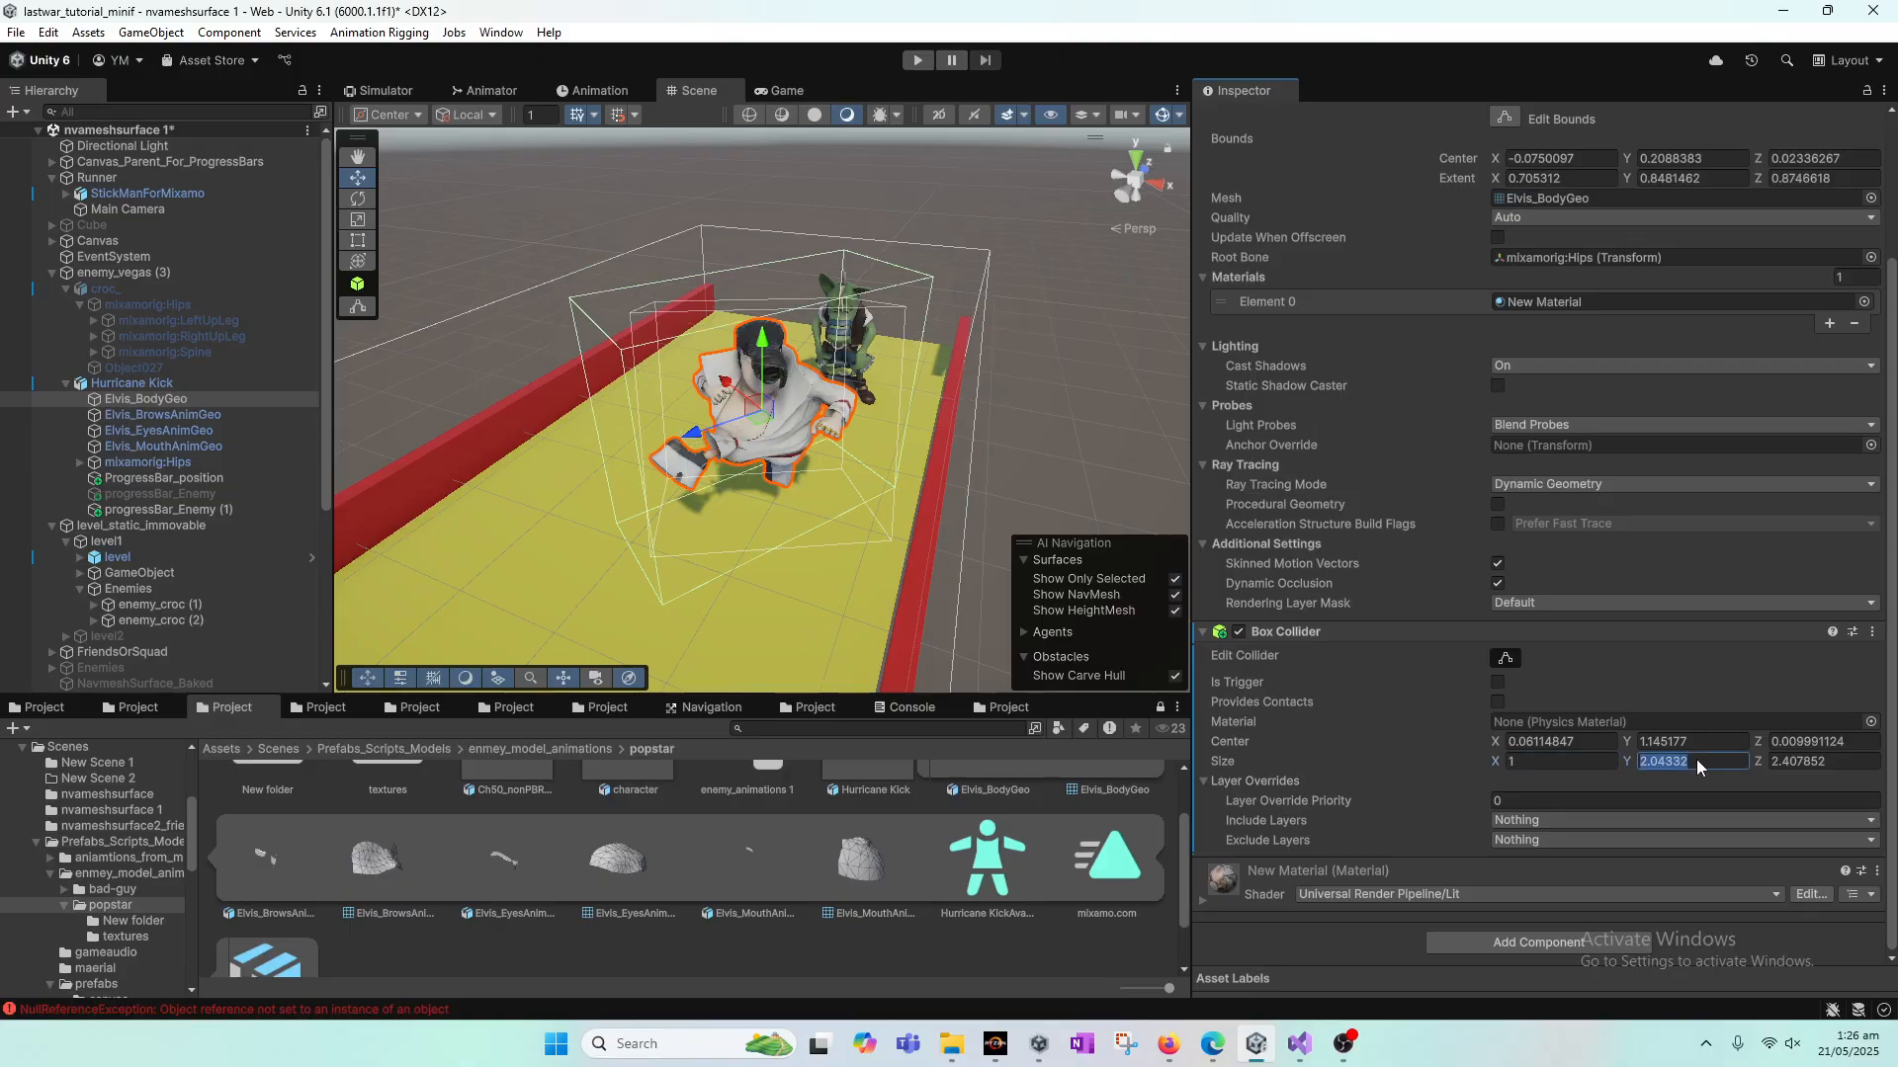
text(1)
click(1825, 763)
text(1)
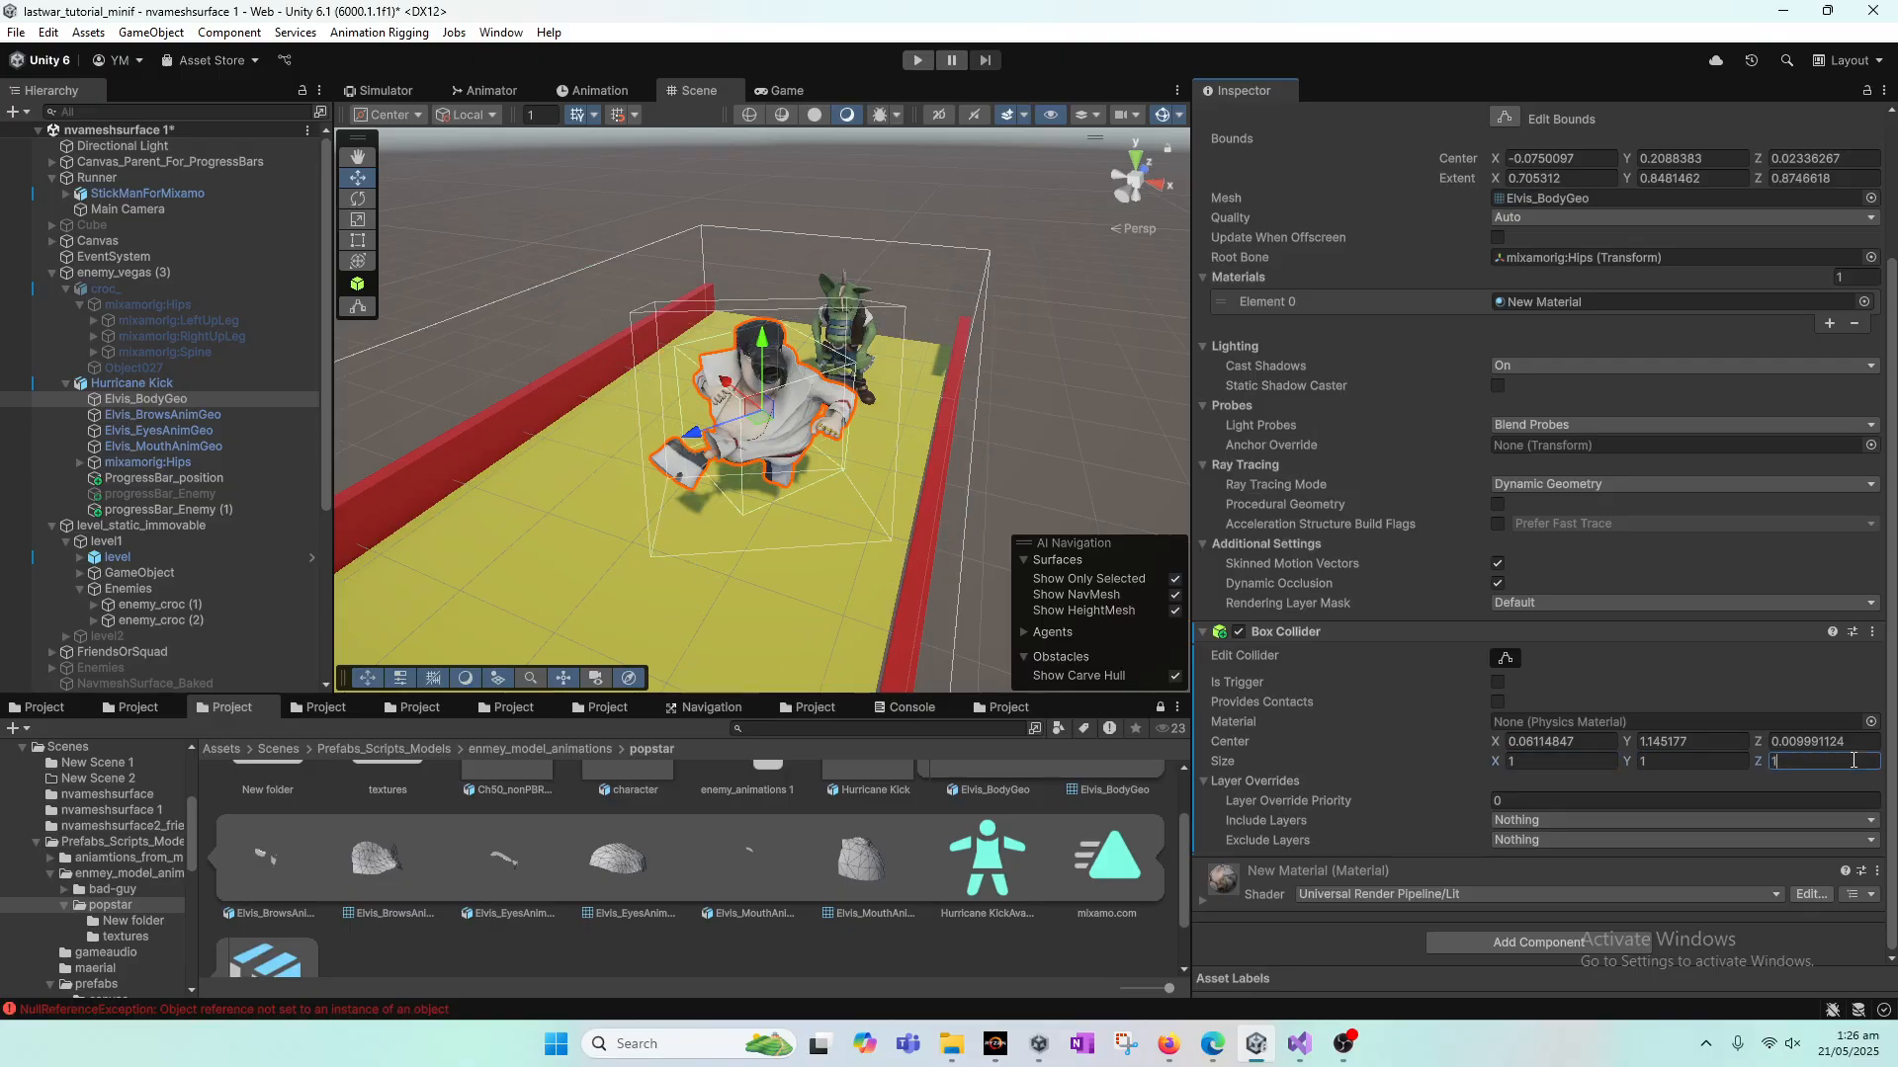
Step: Set the center X of Elvis_BodyGeo's Box Collider to 0
alt+drag(845, 516, 841, 425)
click(1573, 746)
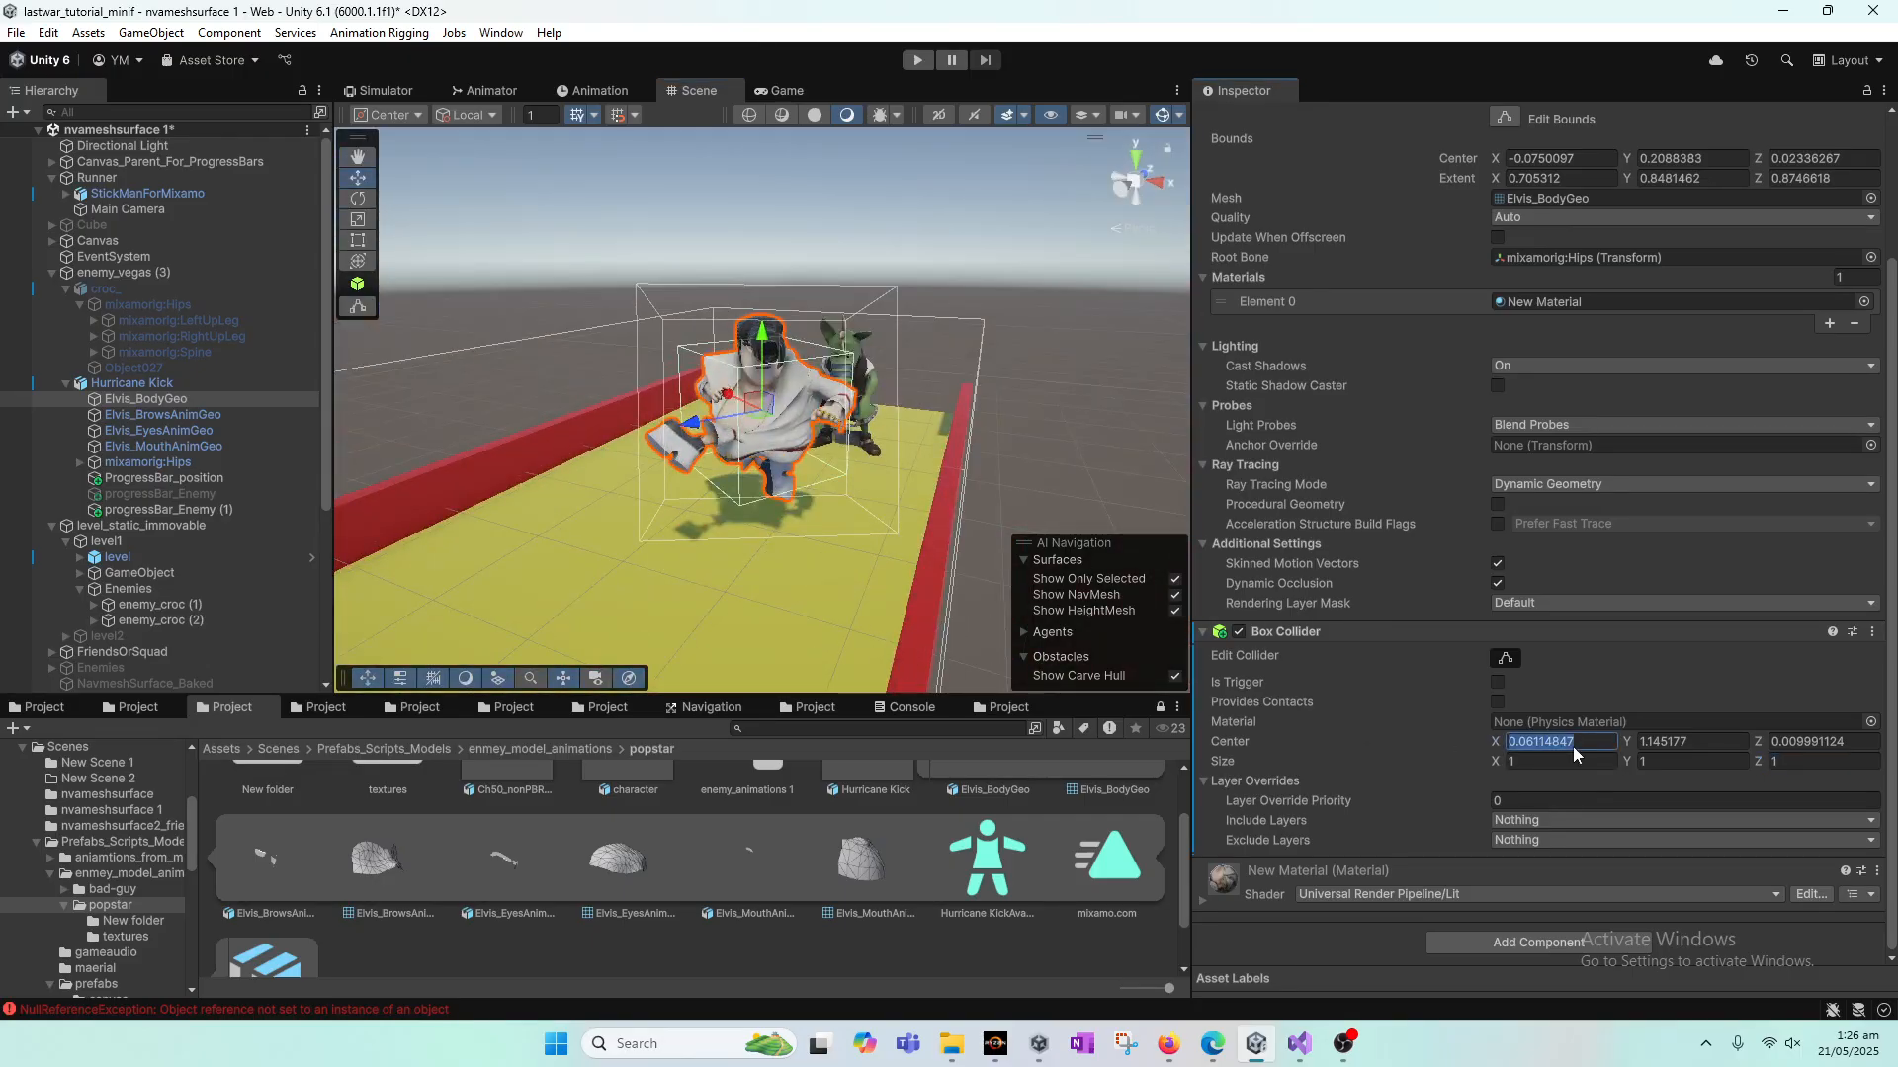
text(0)
key(Tab)
Step: Try a center Y and Z of 0 for Elvis_BodyGeo's Box Collider, and undo these changes
text(0)
key(Tab)
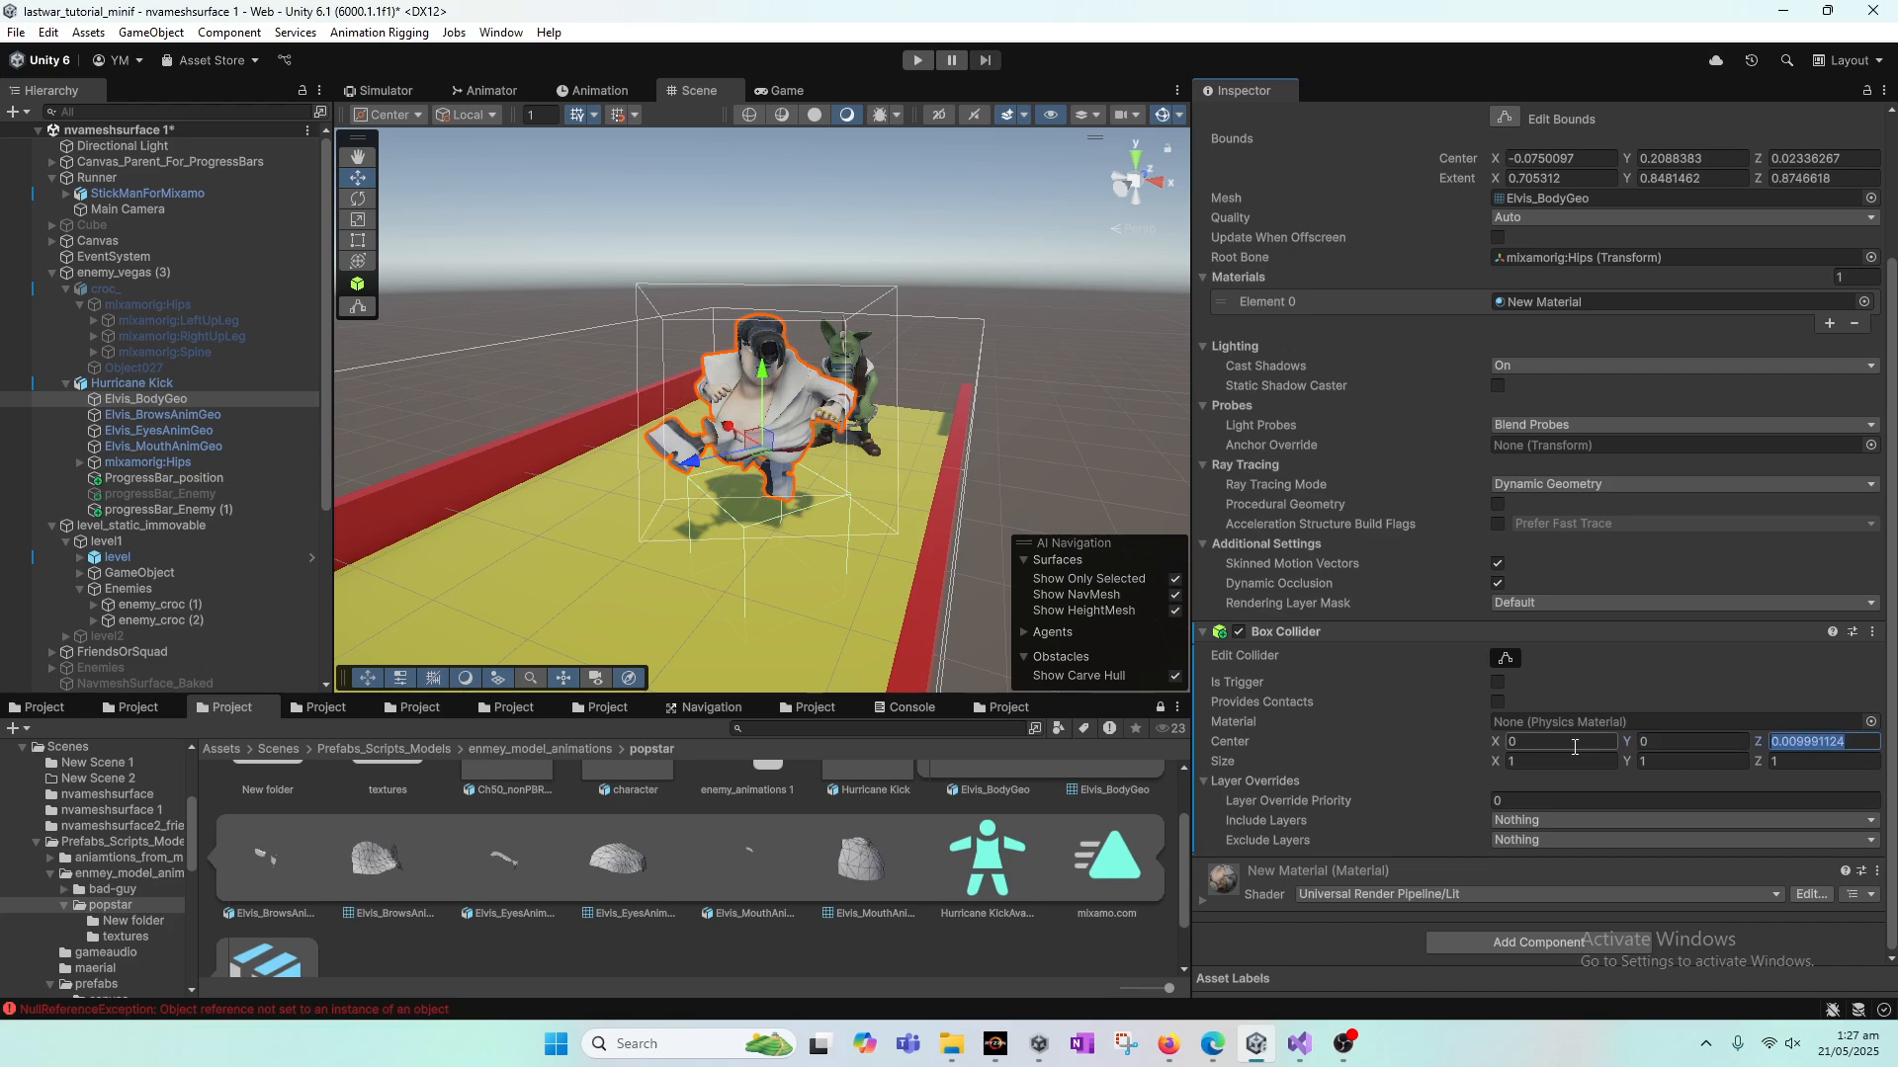
text(0)
key(ctrl+z)
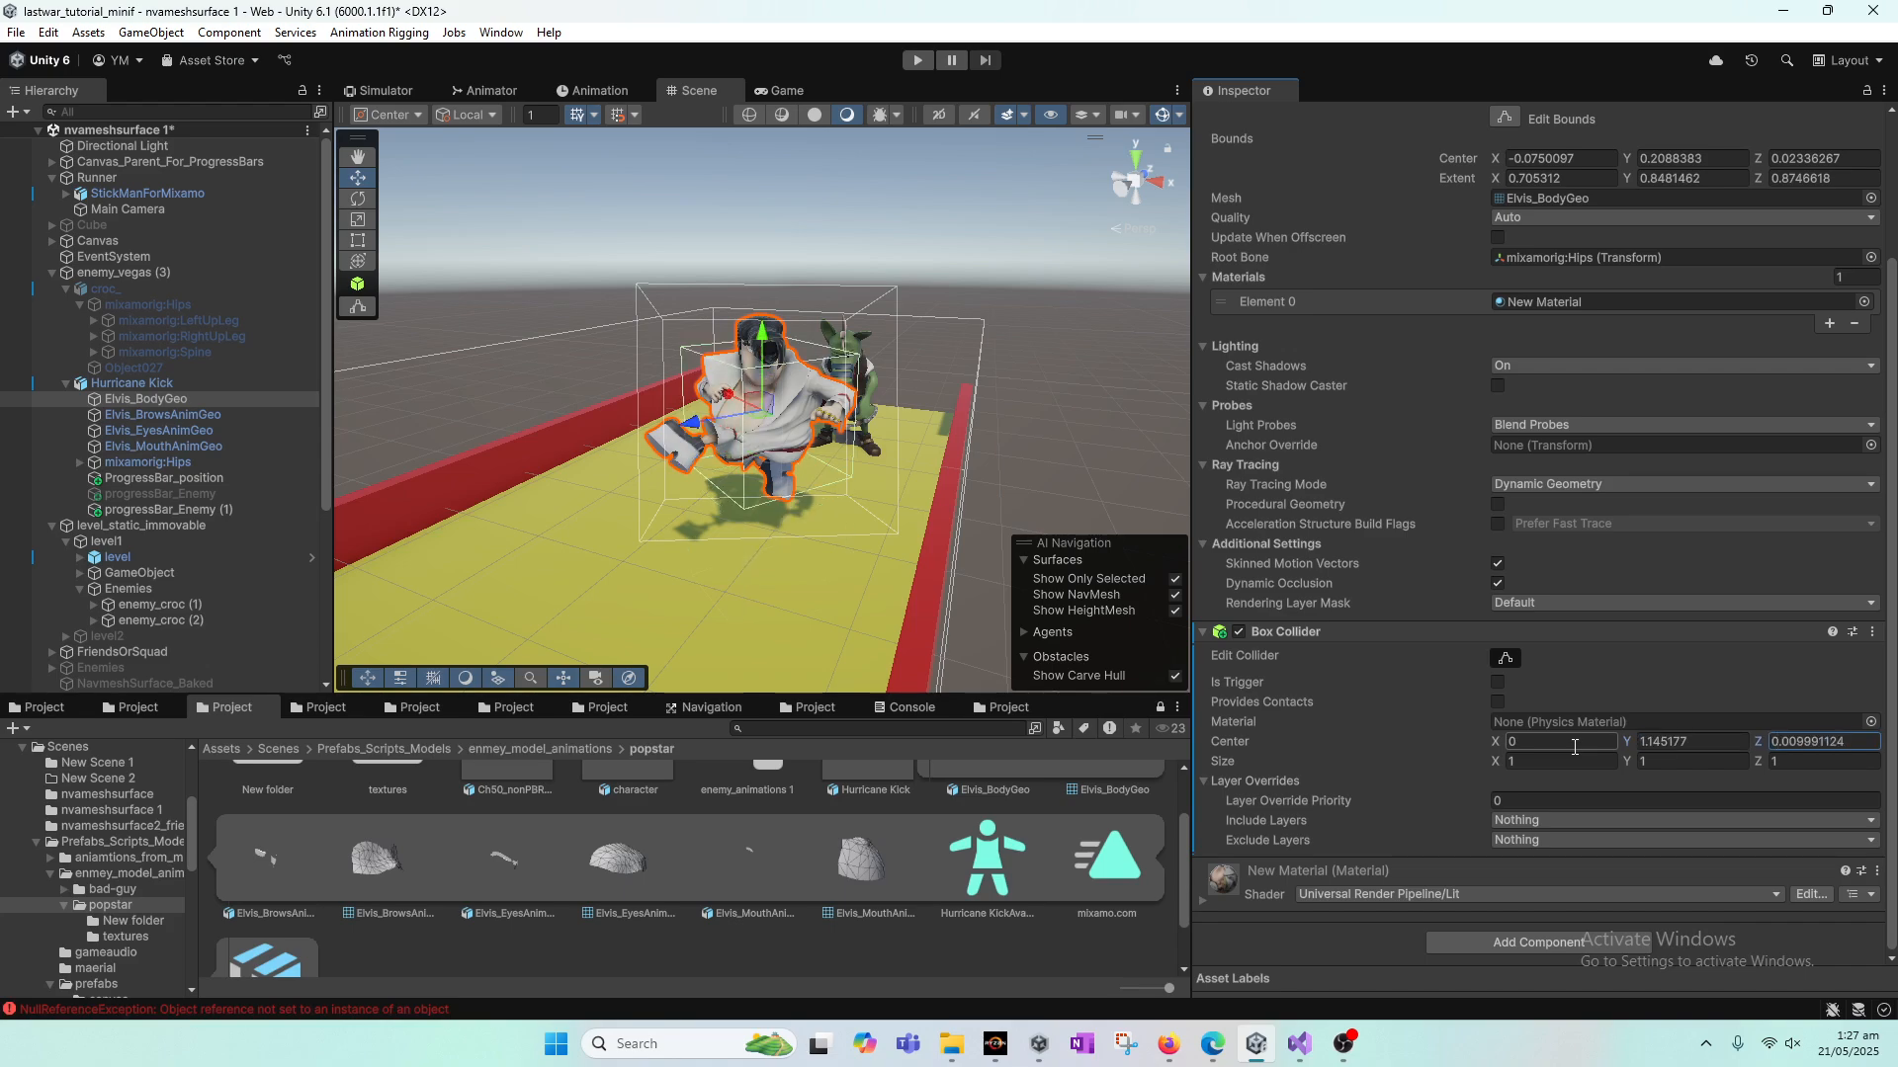
Step: Enlarge Elvis_BodyGeo's Box Collider to a size of 1.3 on the X, Y and Z axes
scroll(917, 565, up, 3)
alt+drag(917, 565, 817, 554)
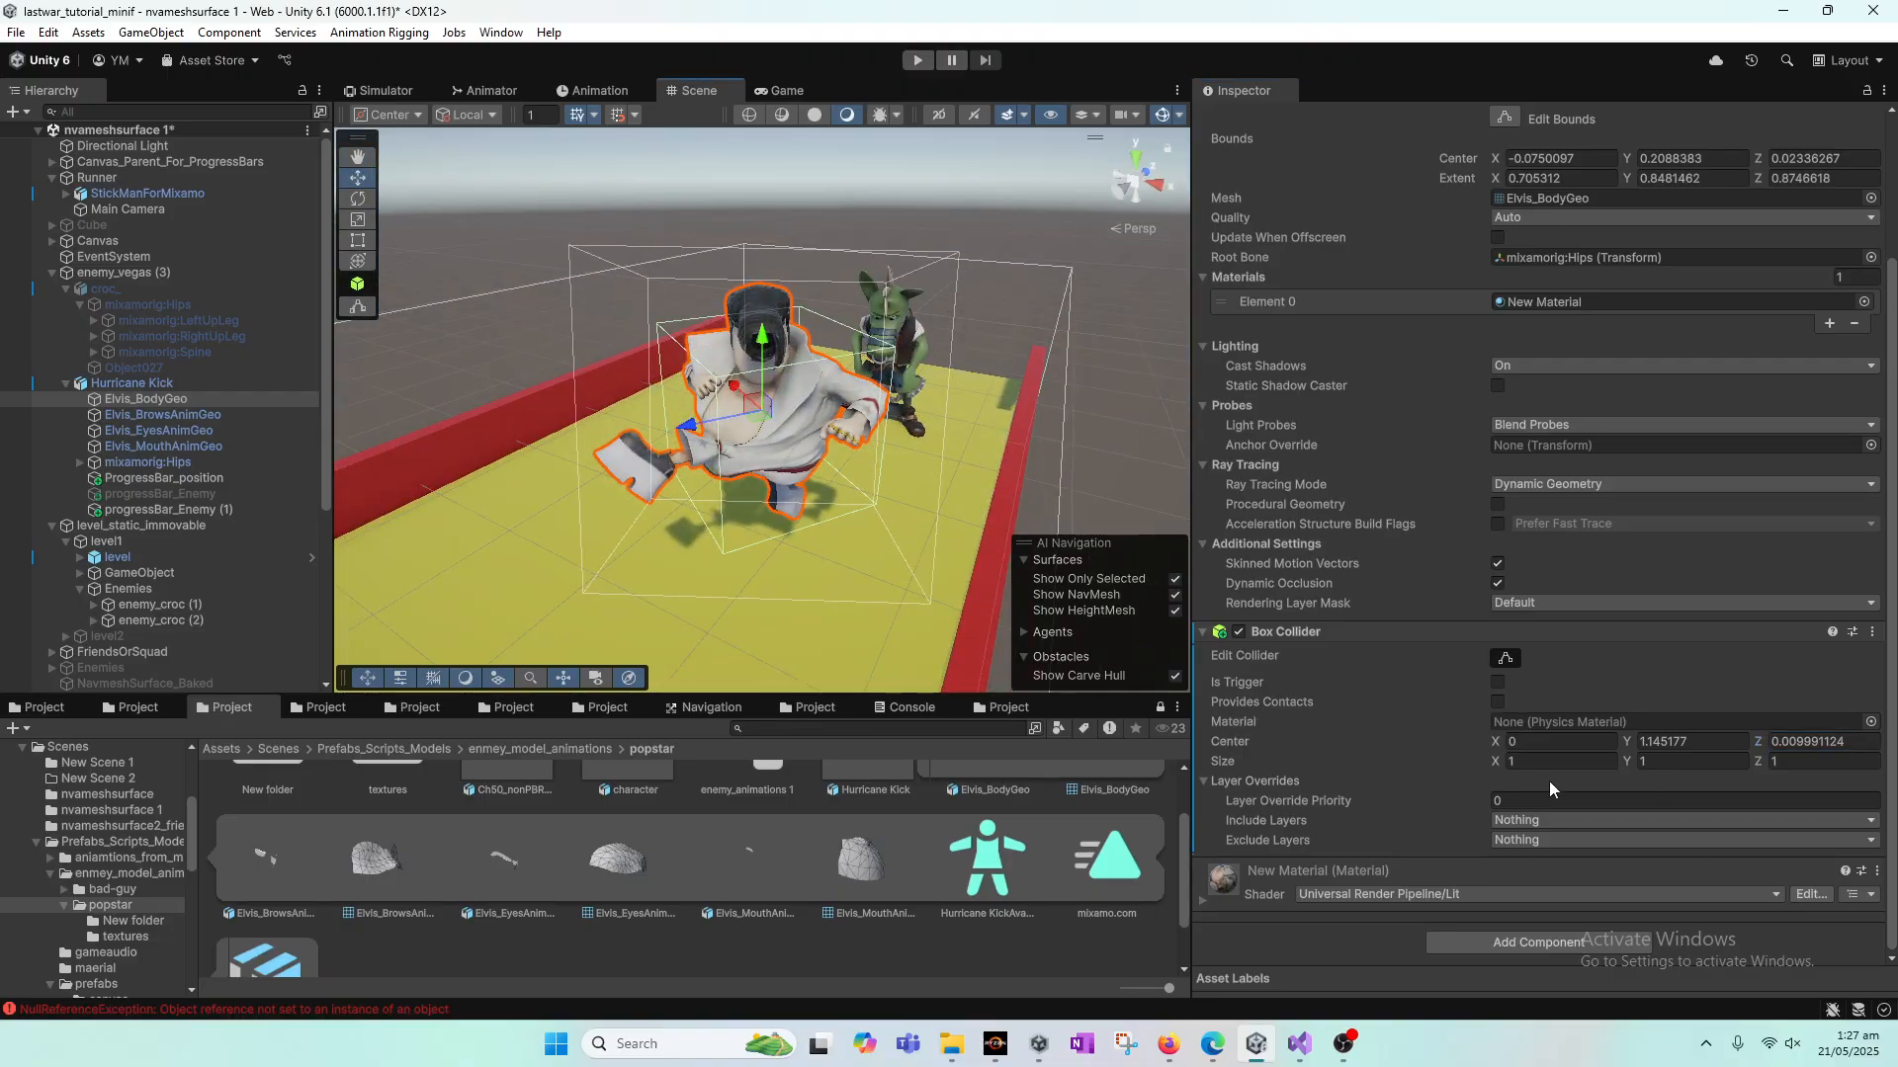
text(.3)
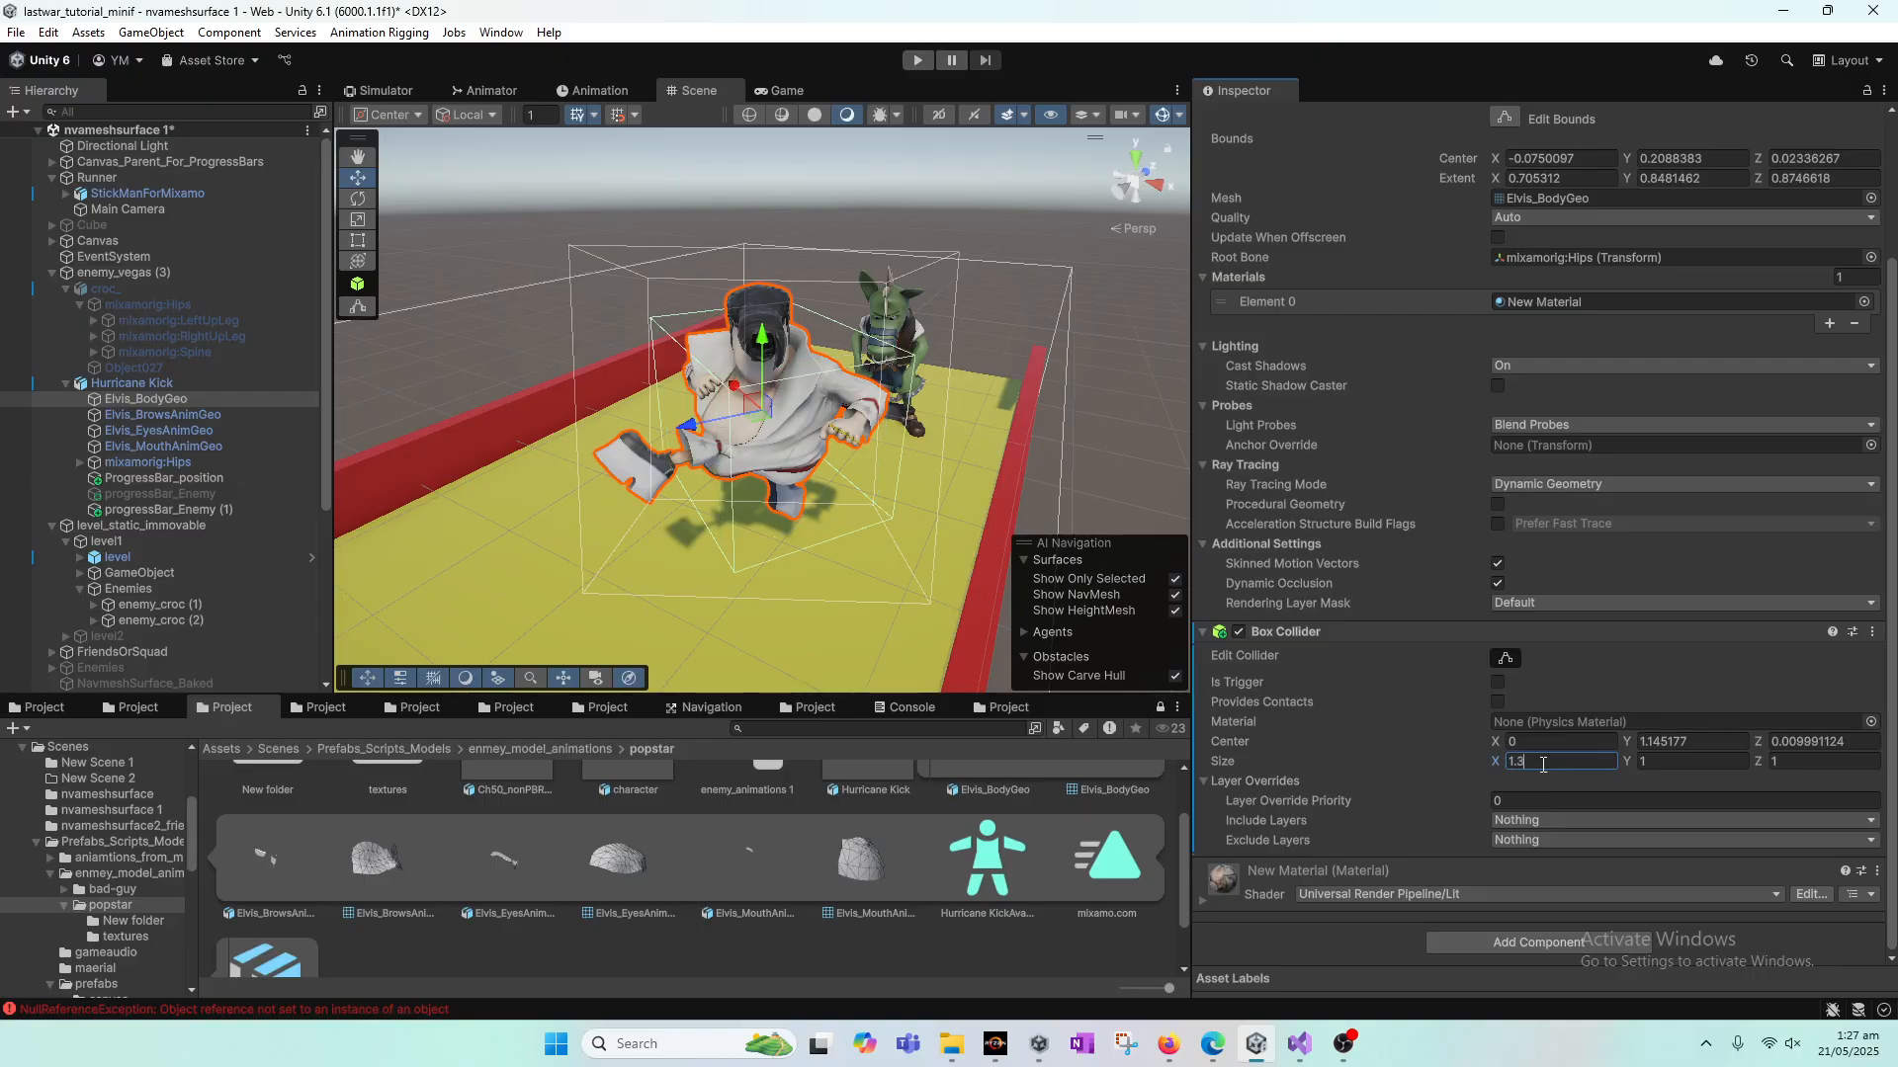
text(.3)
key(Tab)
text(1.3)
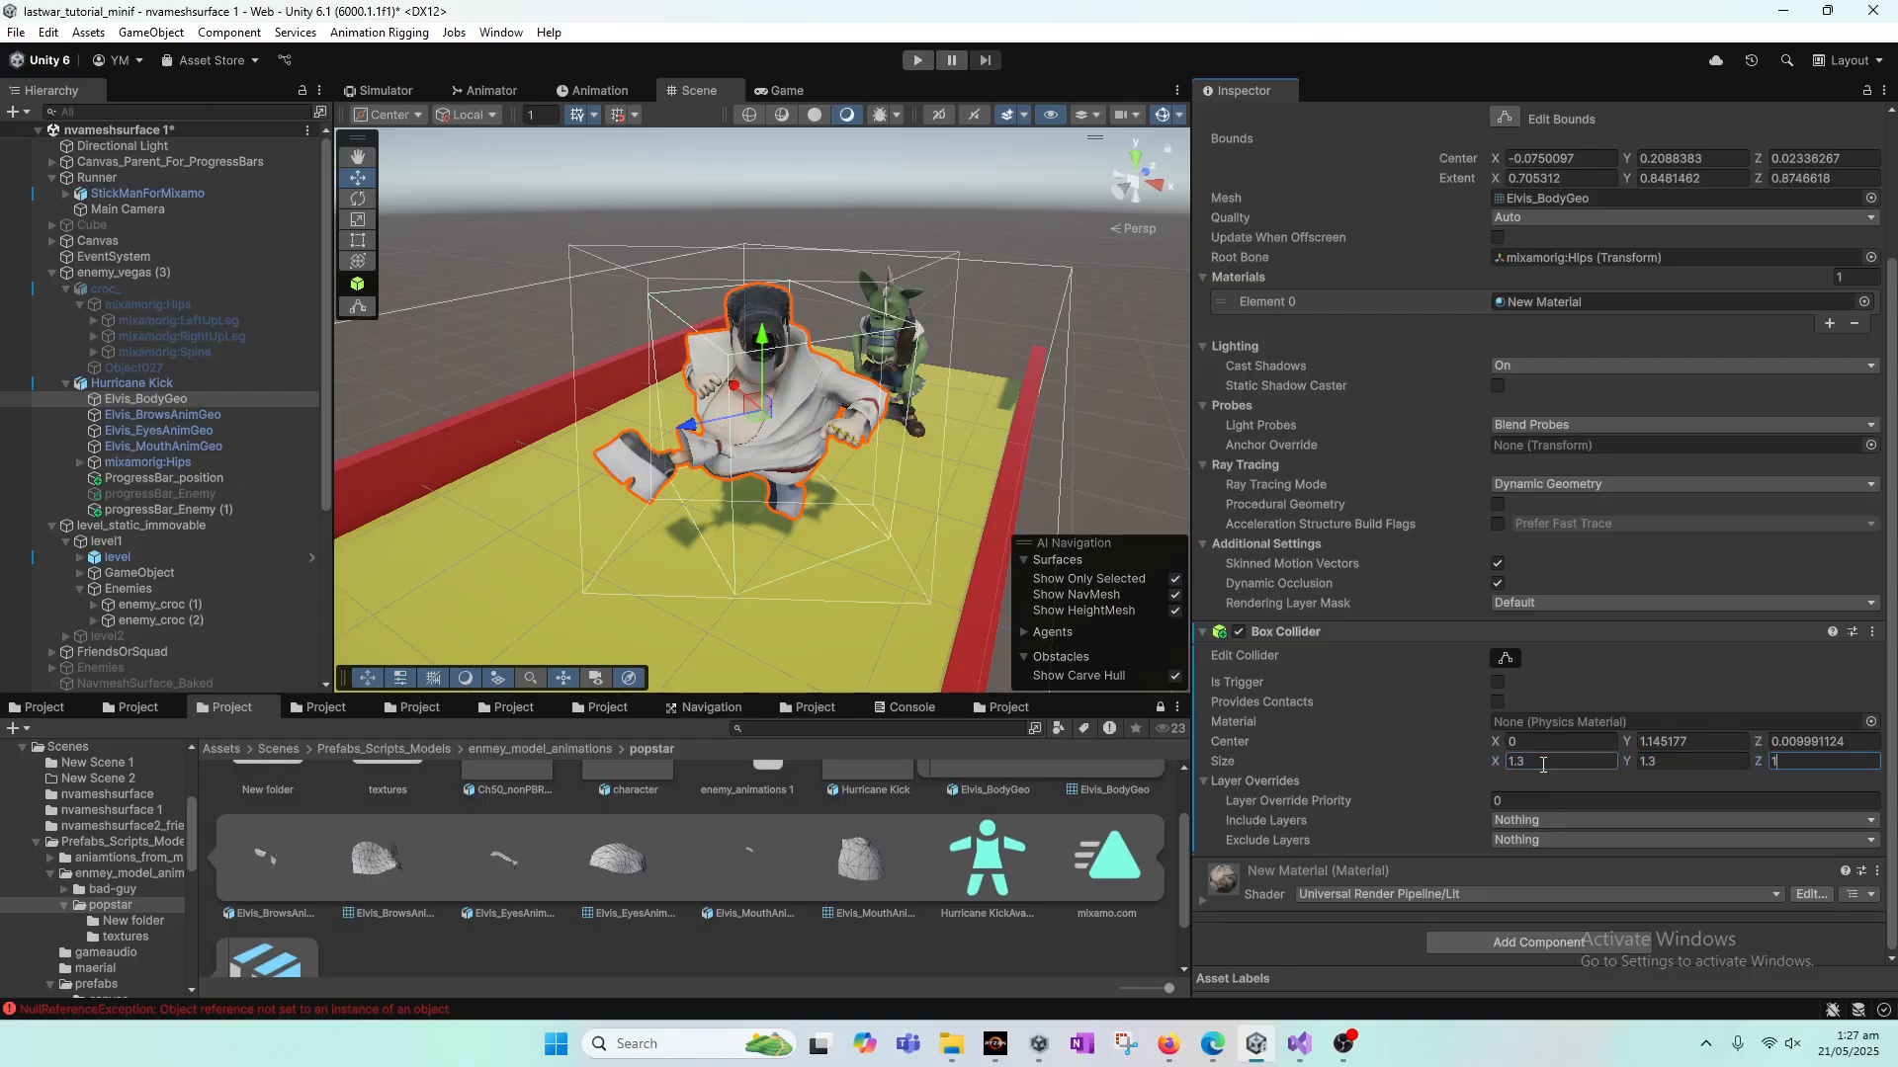
alt+drag(858, 460, 774, 383)
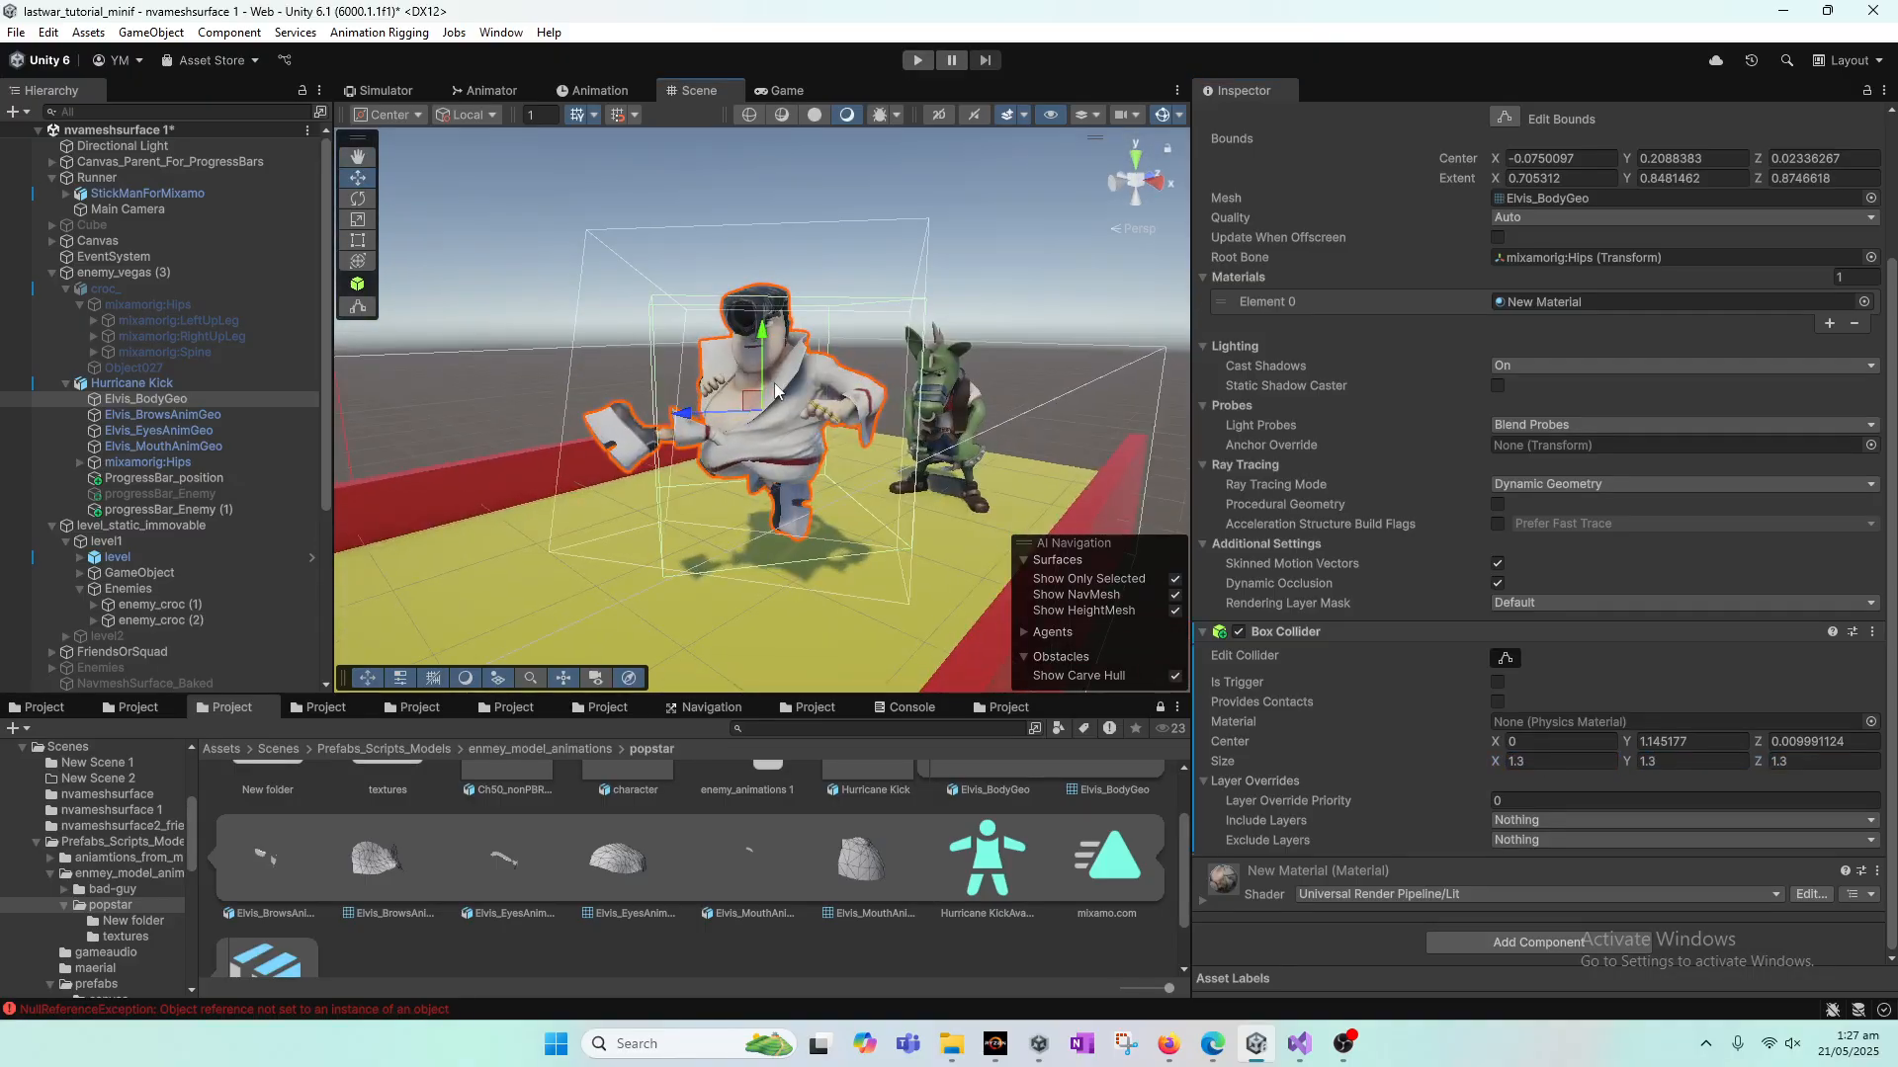
Step: Make enemy_vegas (3) a child of level1, placing it between GameObject and Enemies
click(210, 275)
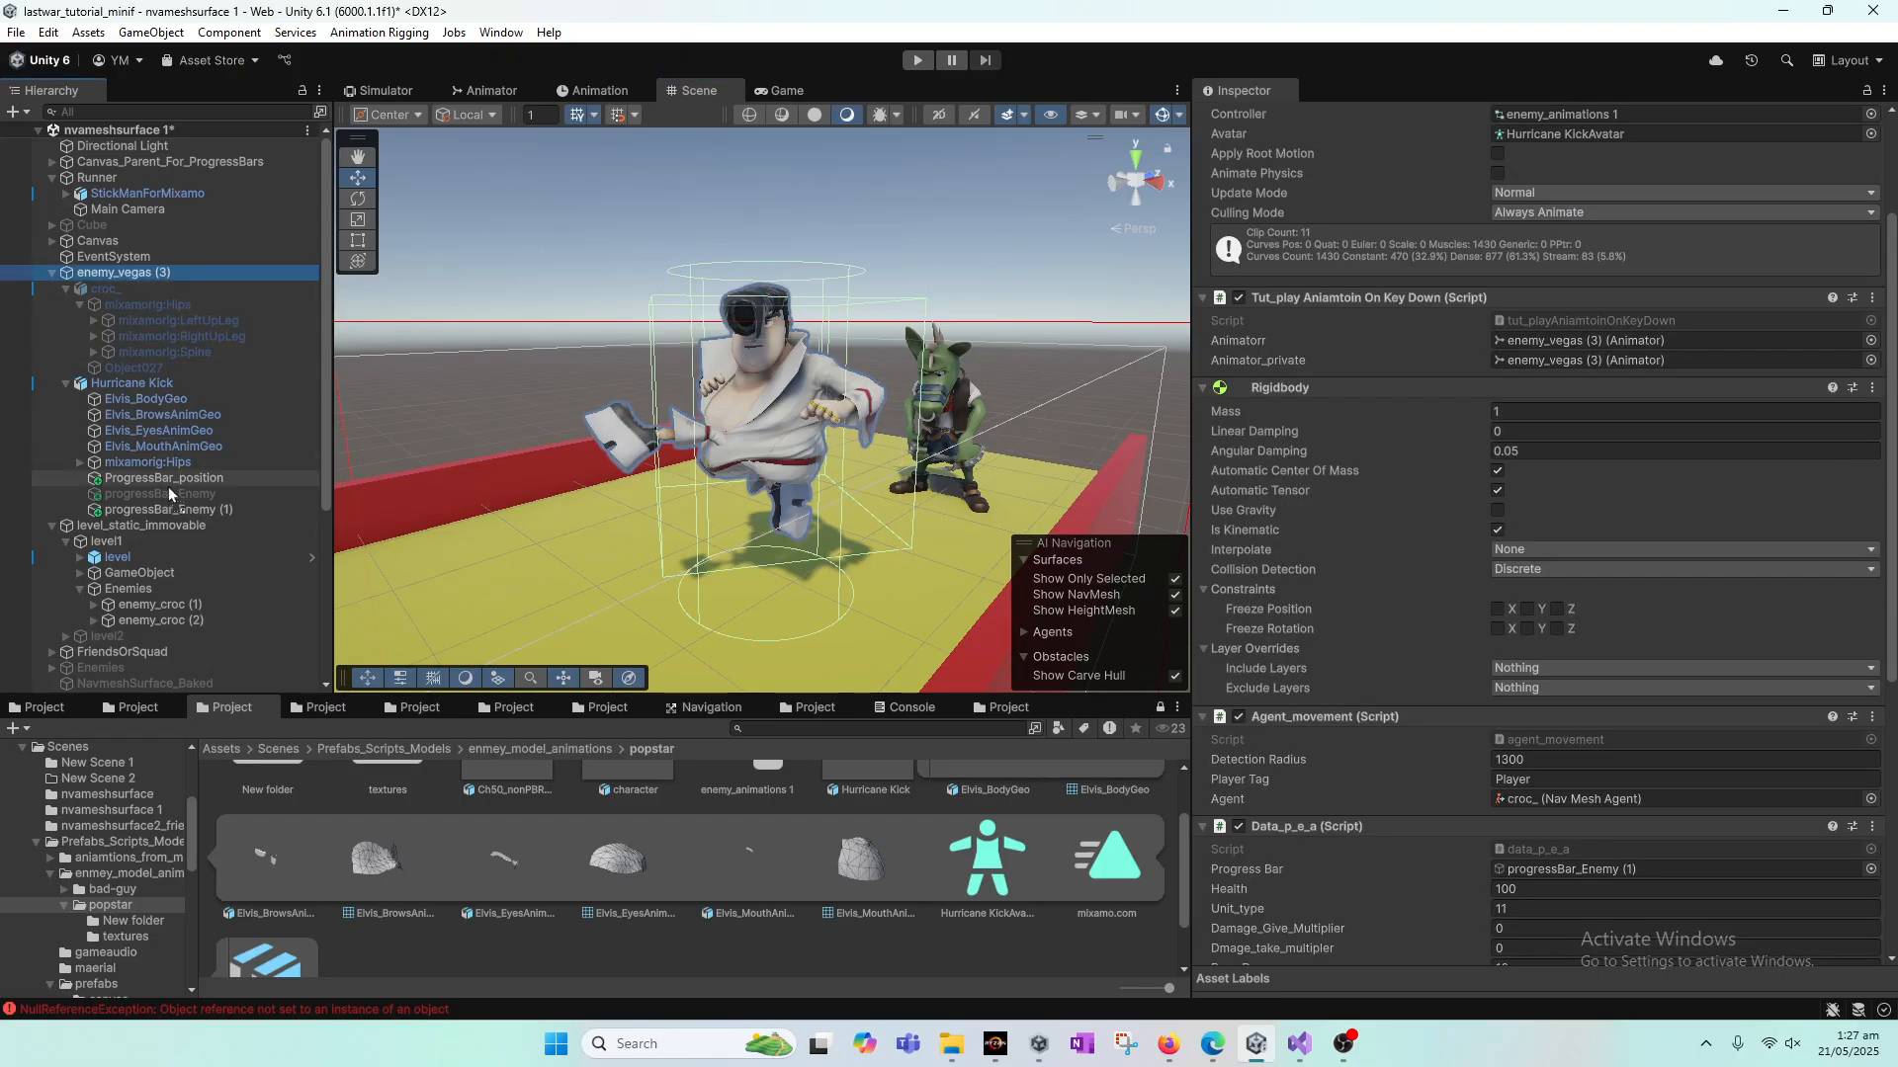
drag(168, 487, 124, 517)
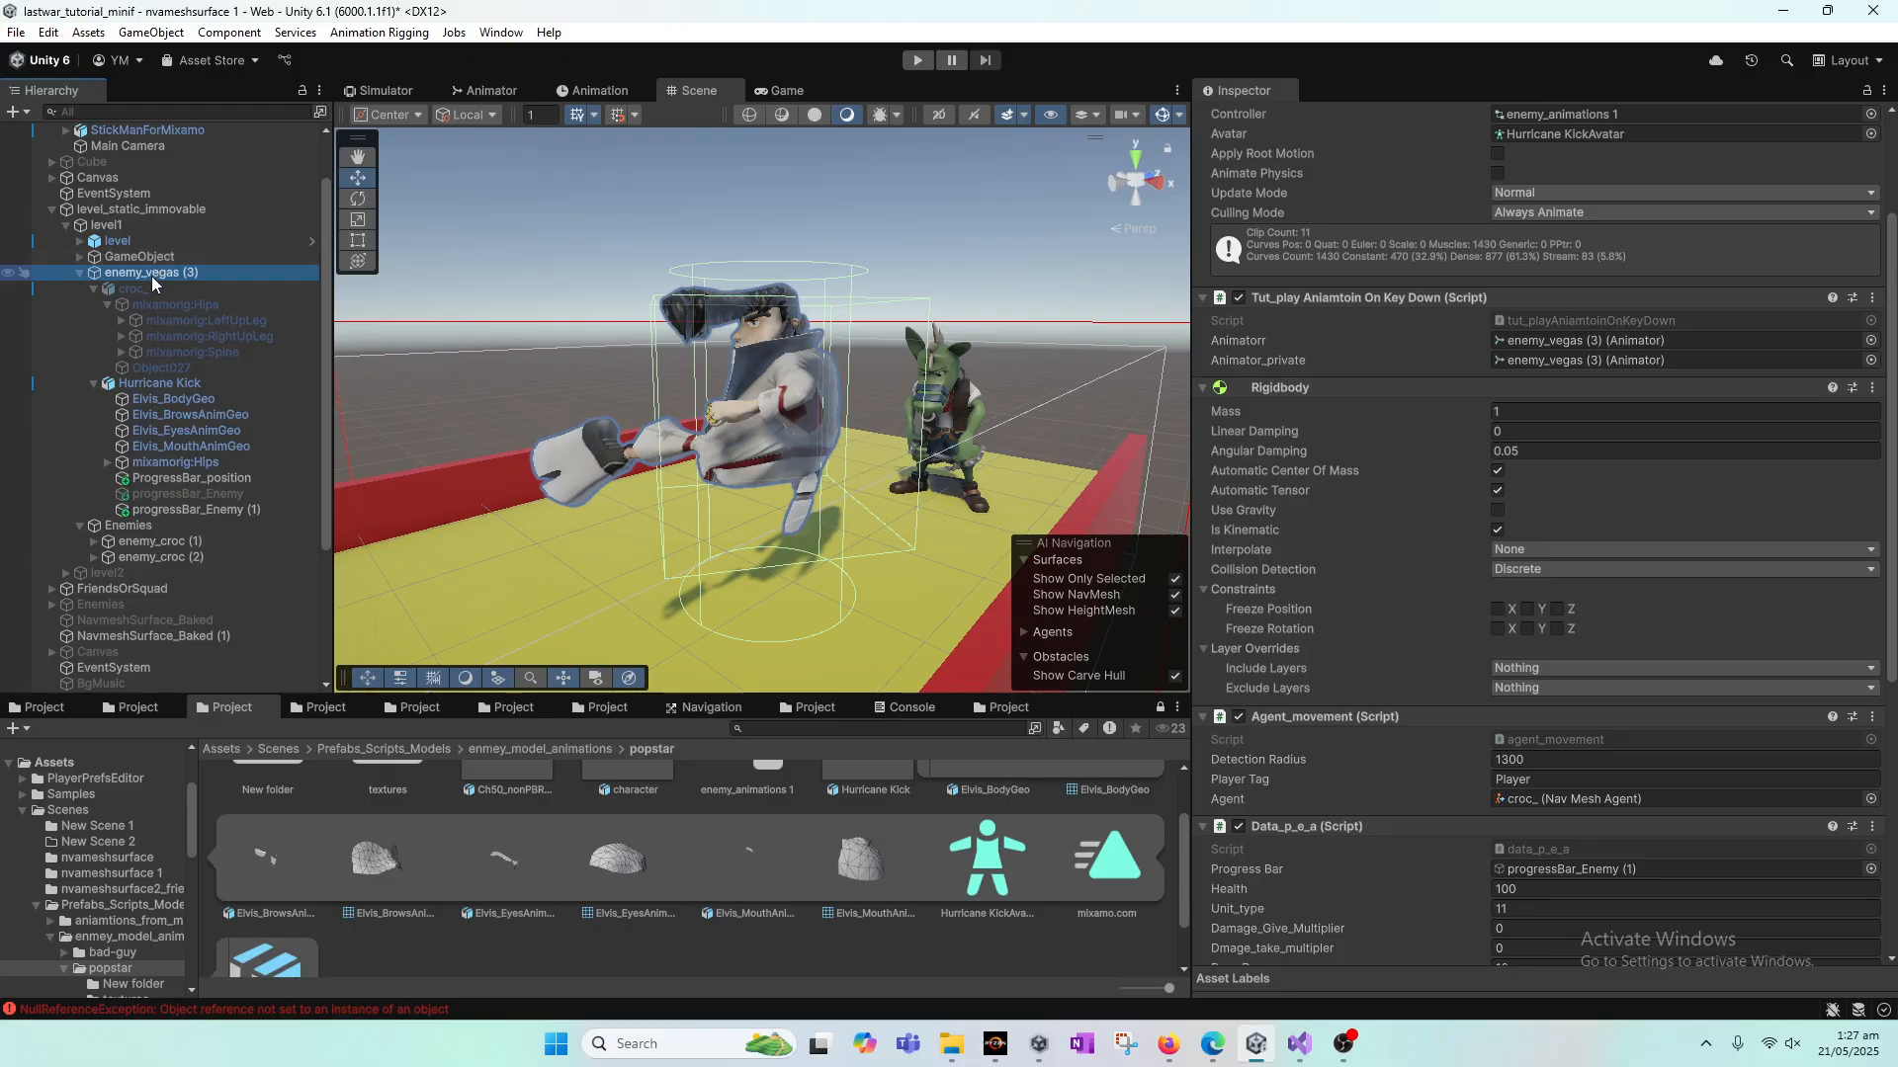
scroll(151, 276, up, 2)
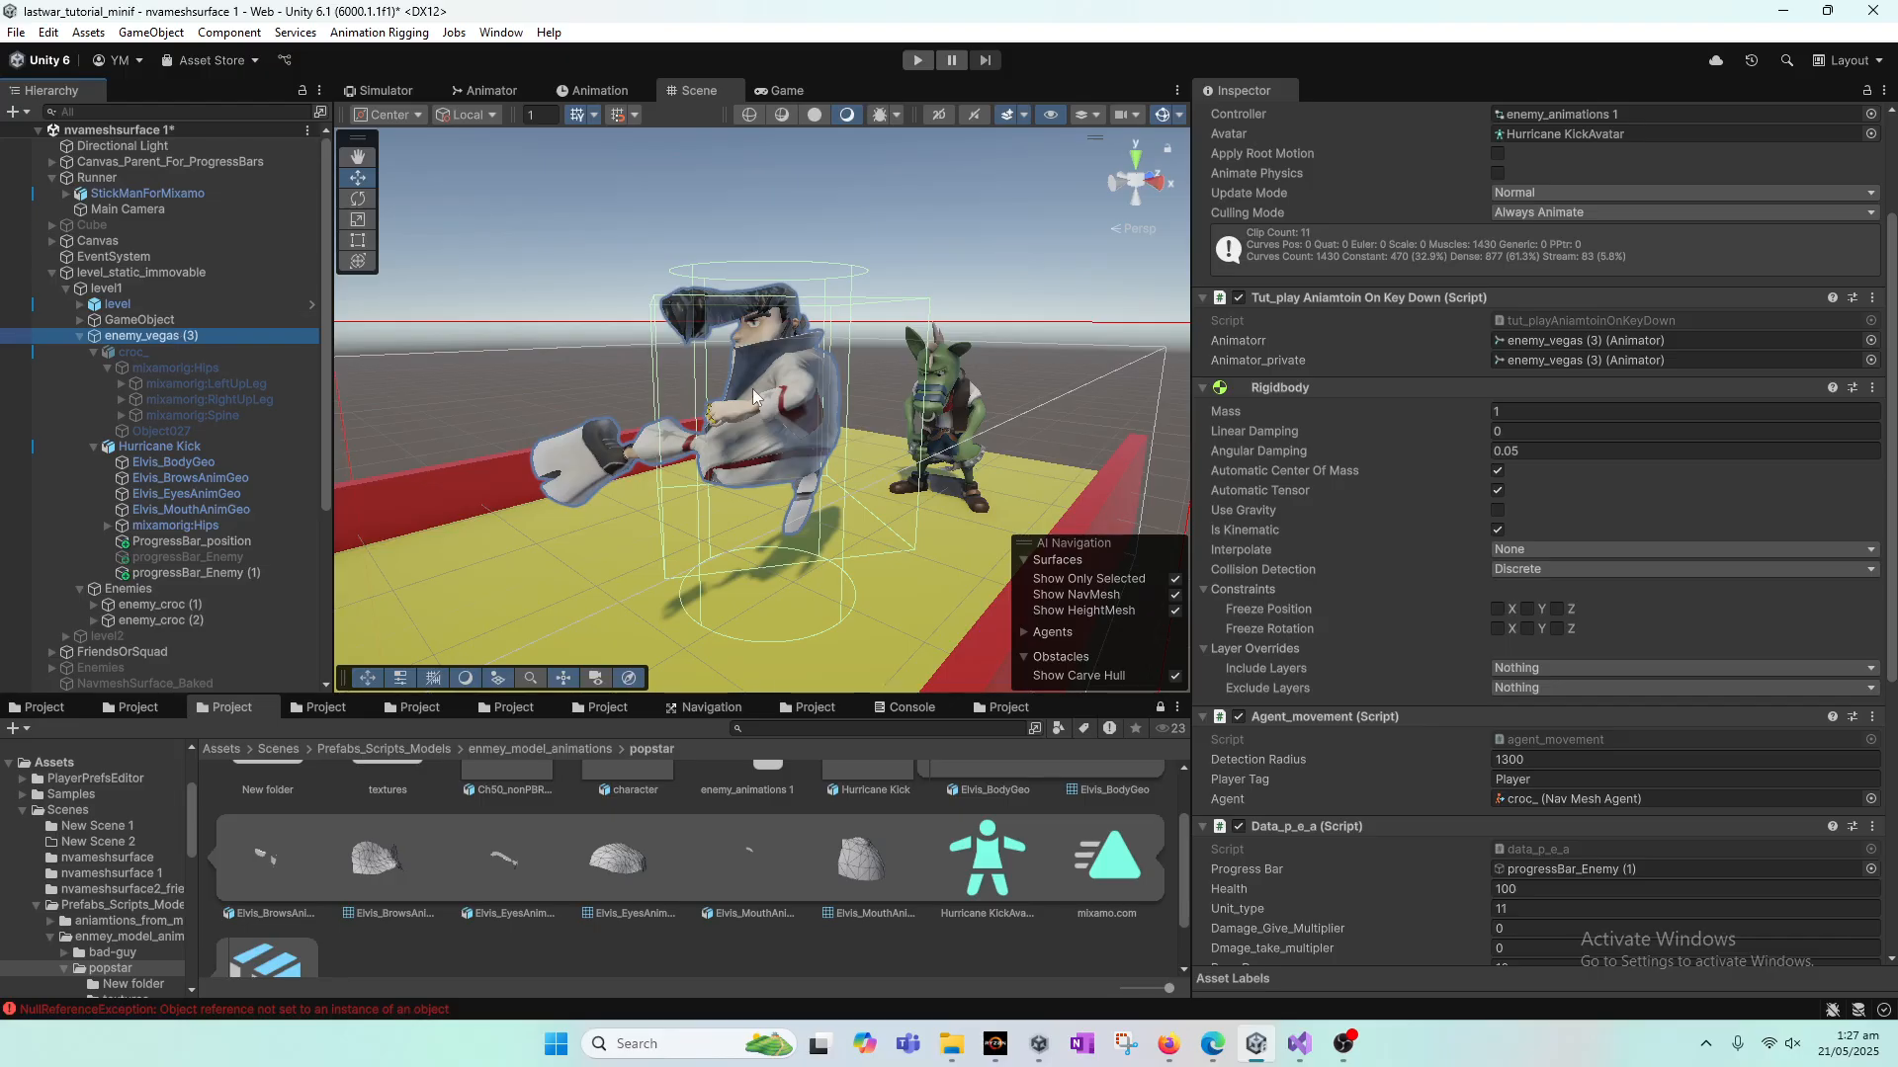
alt+drag(477, 431, 789, 352)
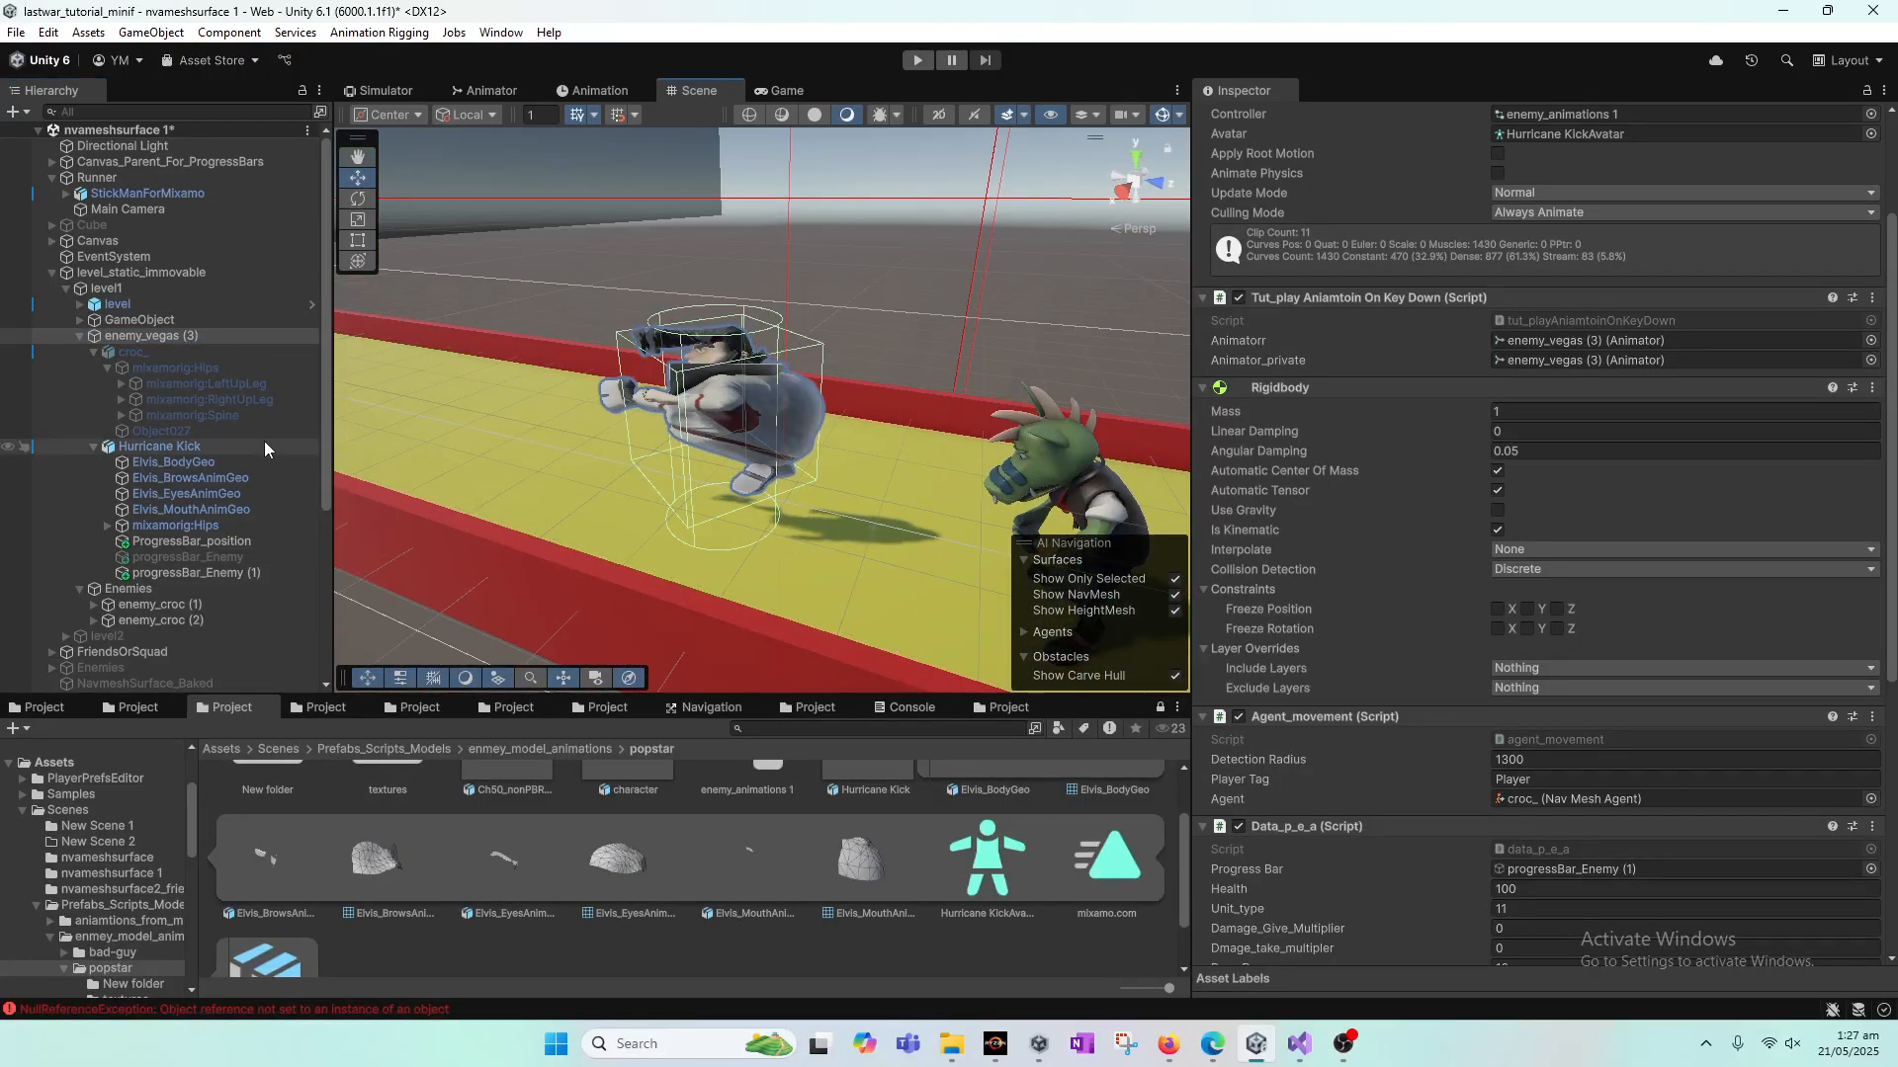
scroll(1645, 571, up, 3)
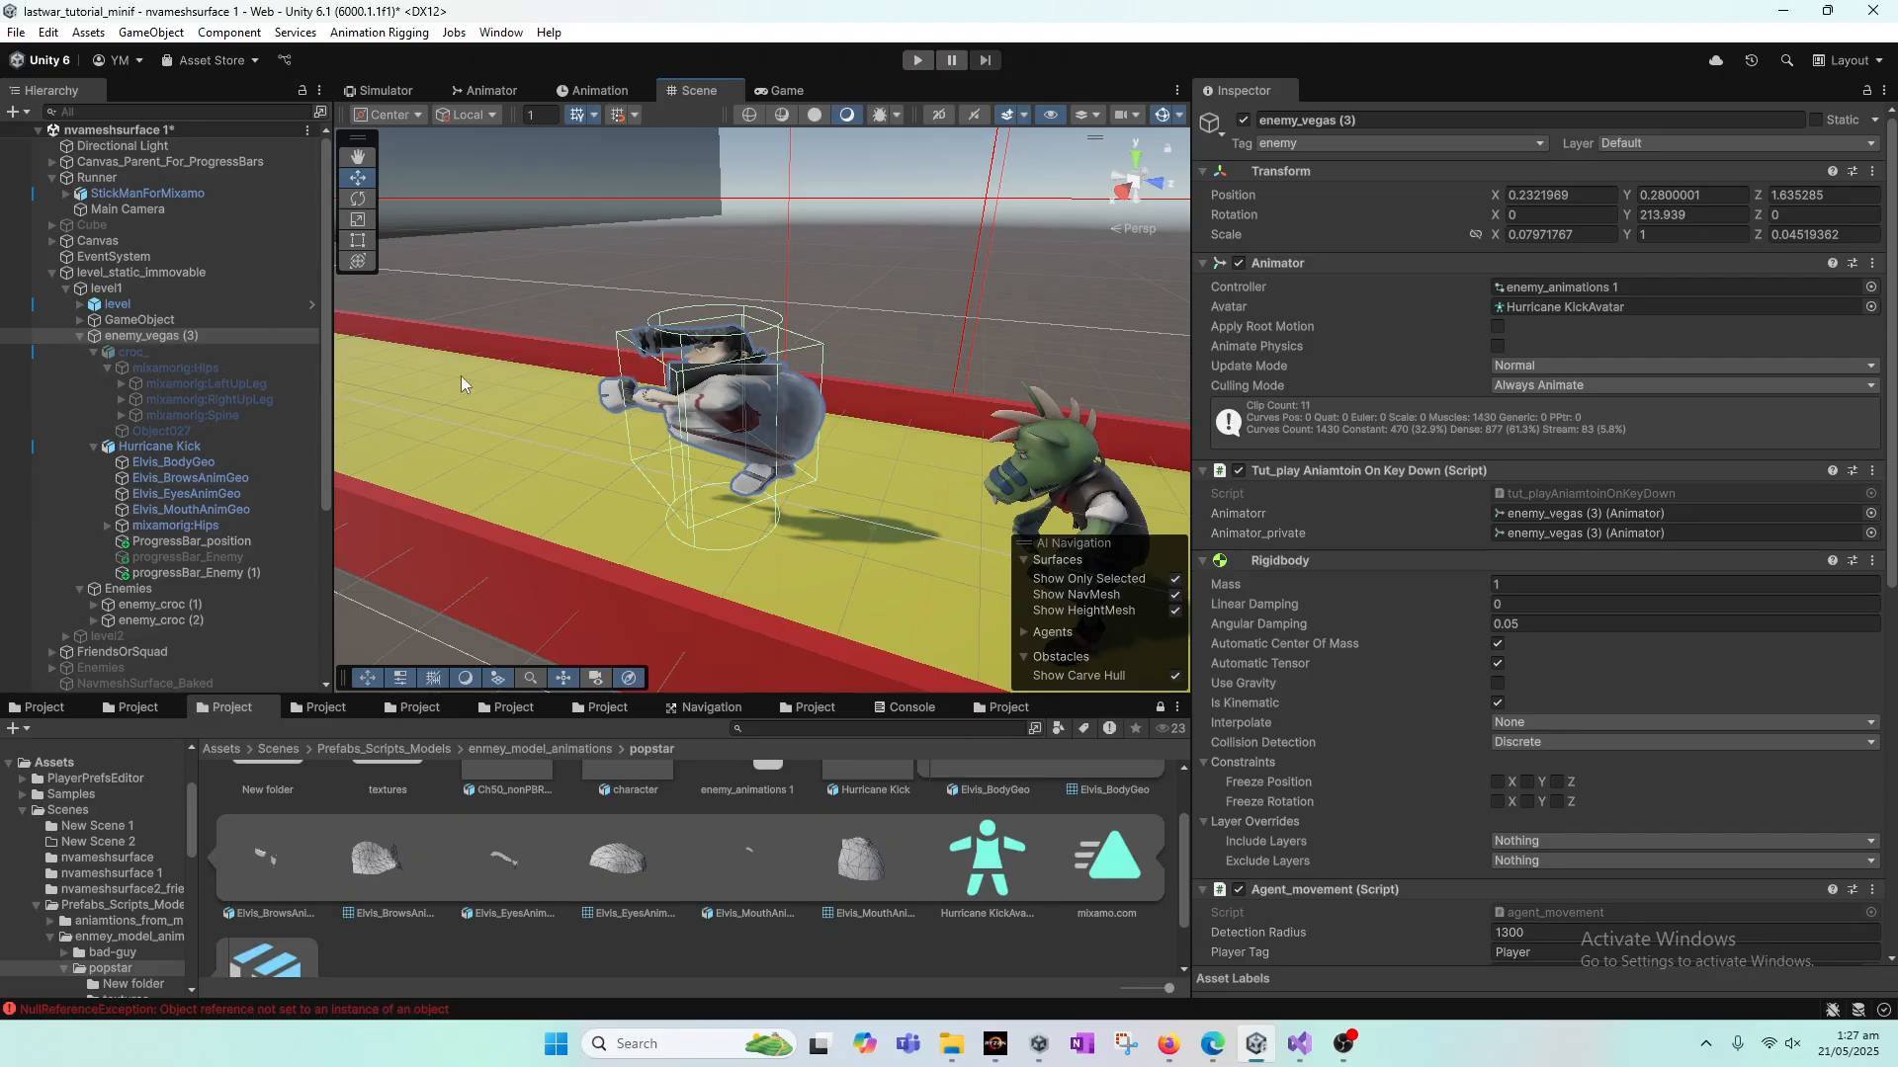
Step: Set the position of enemy_vegas (3) to X 0.01 and Z 0.53, and focus the view on Elvis_BodyGeo
double_click(186, 334)
alt+drag(560, 478, 598, 396)
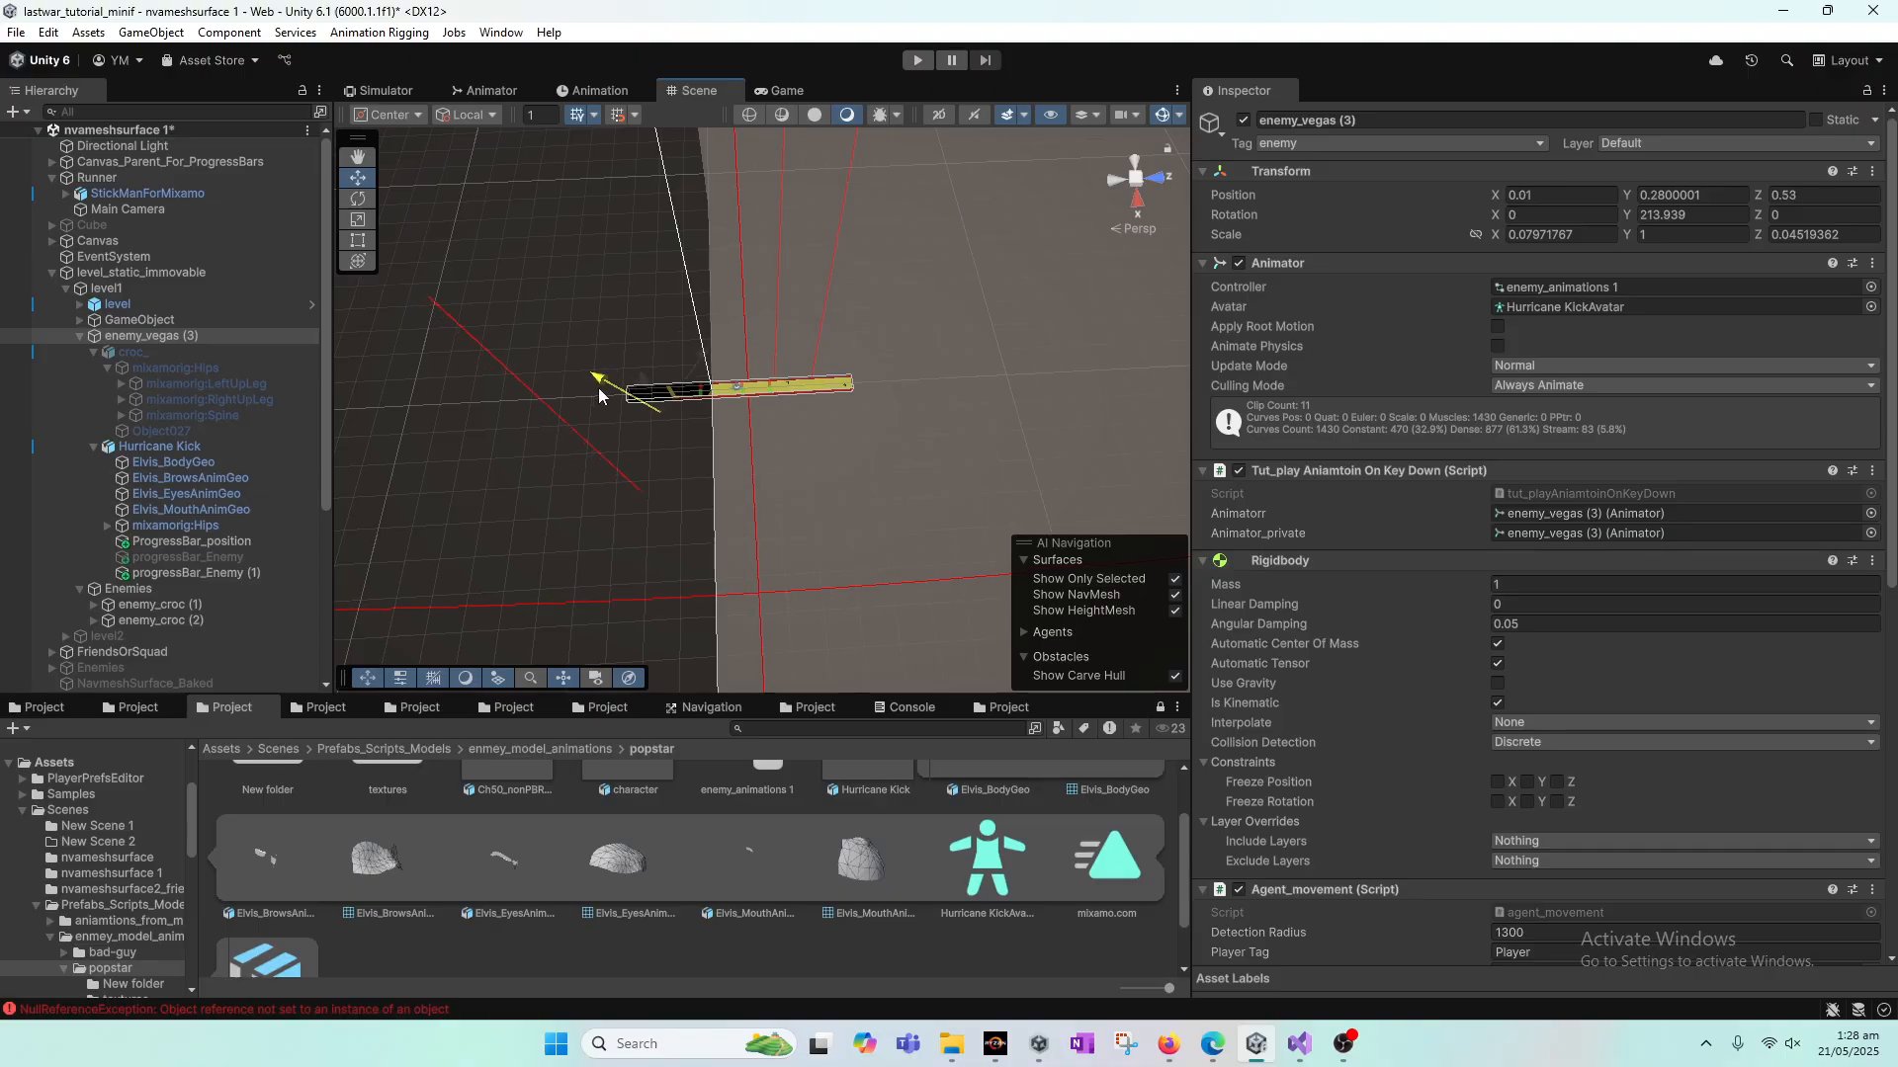
key(f)
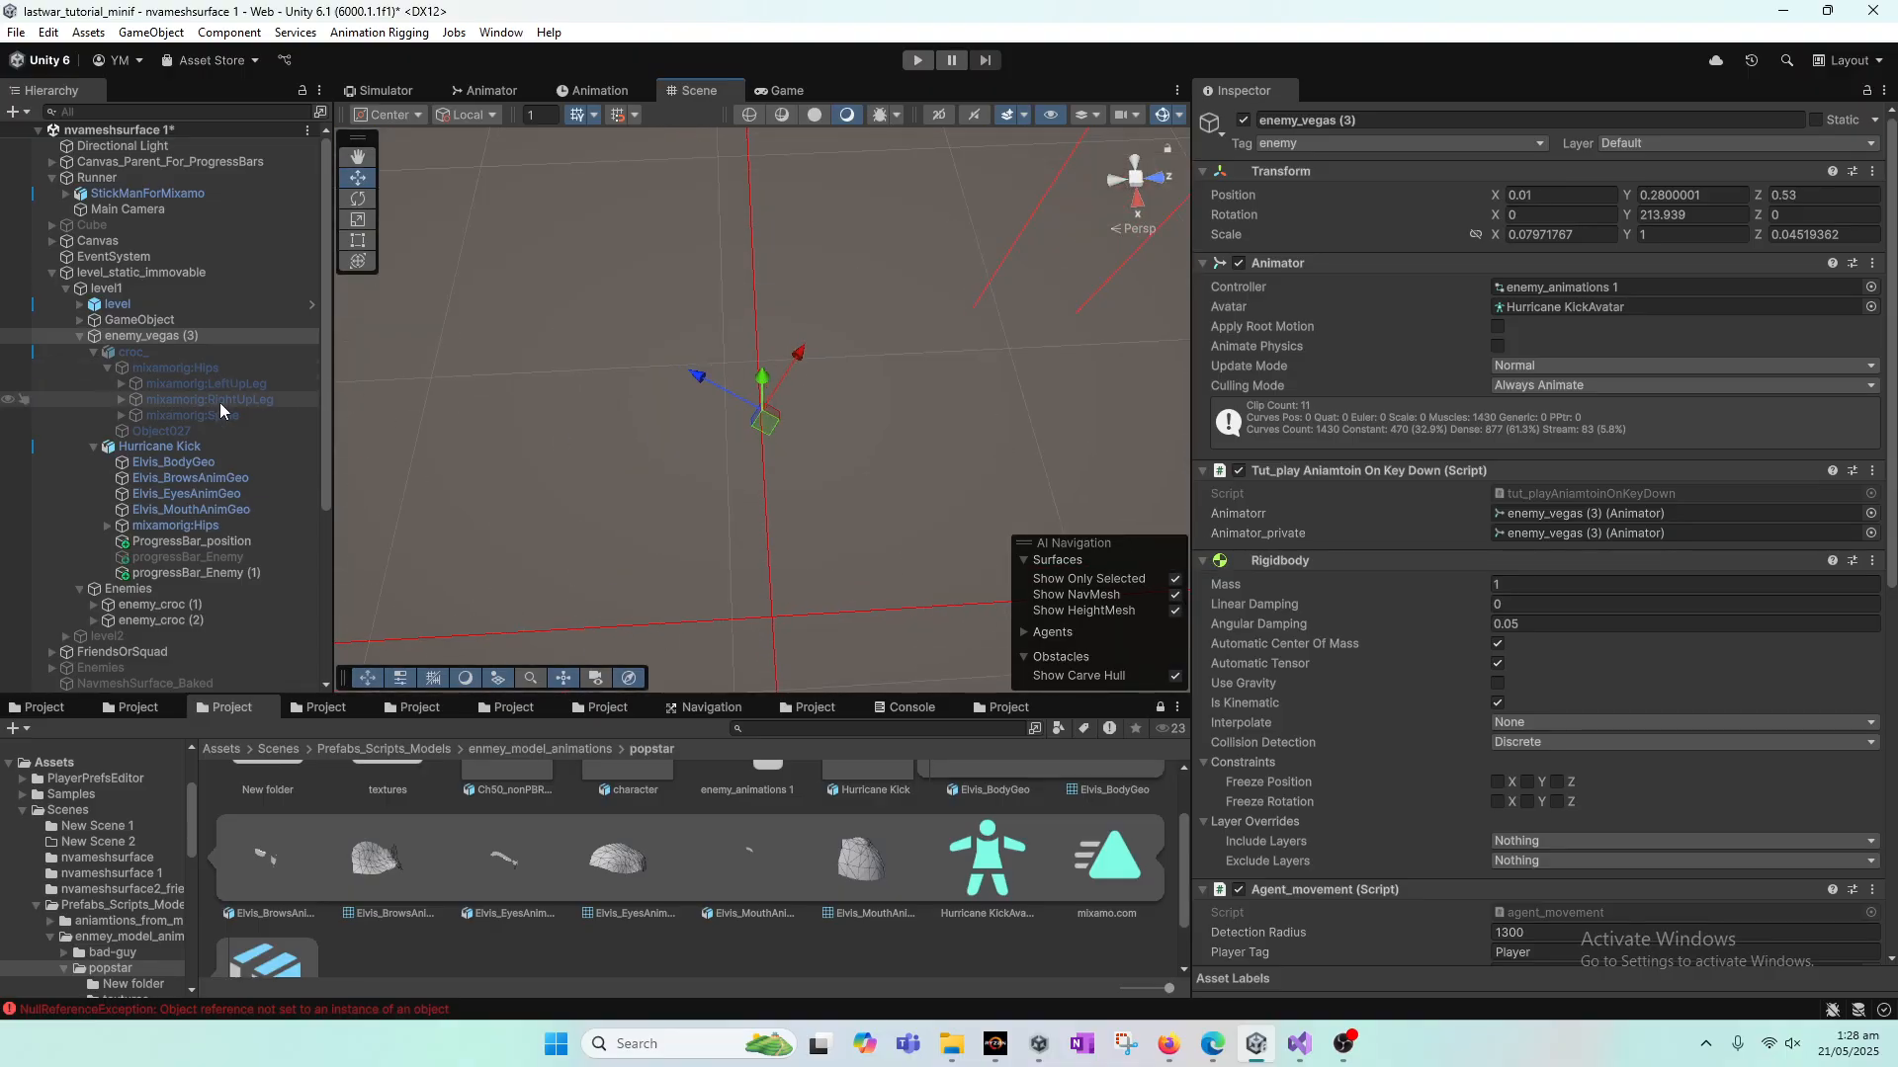
double_click(216, 462)
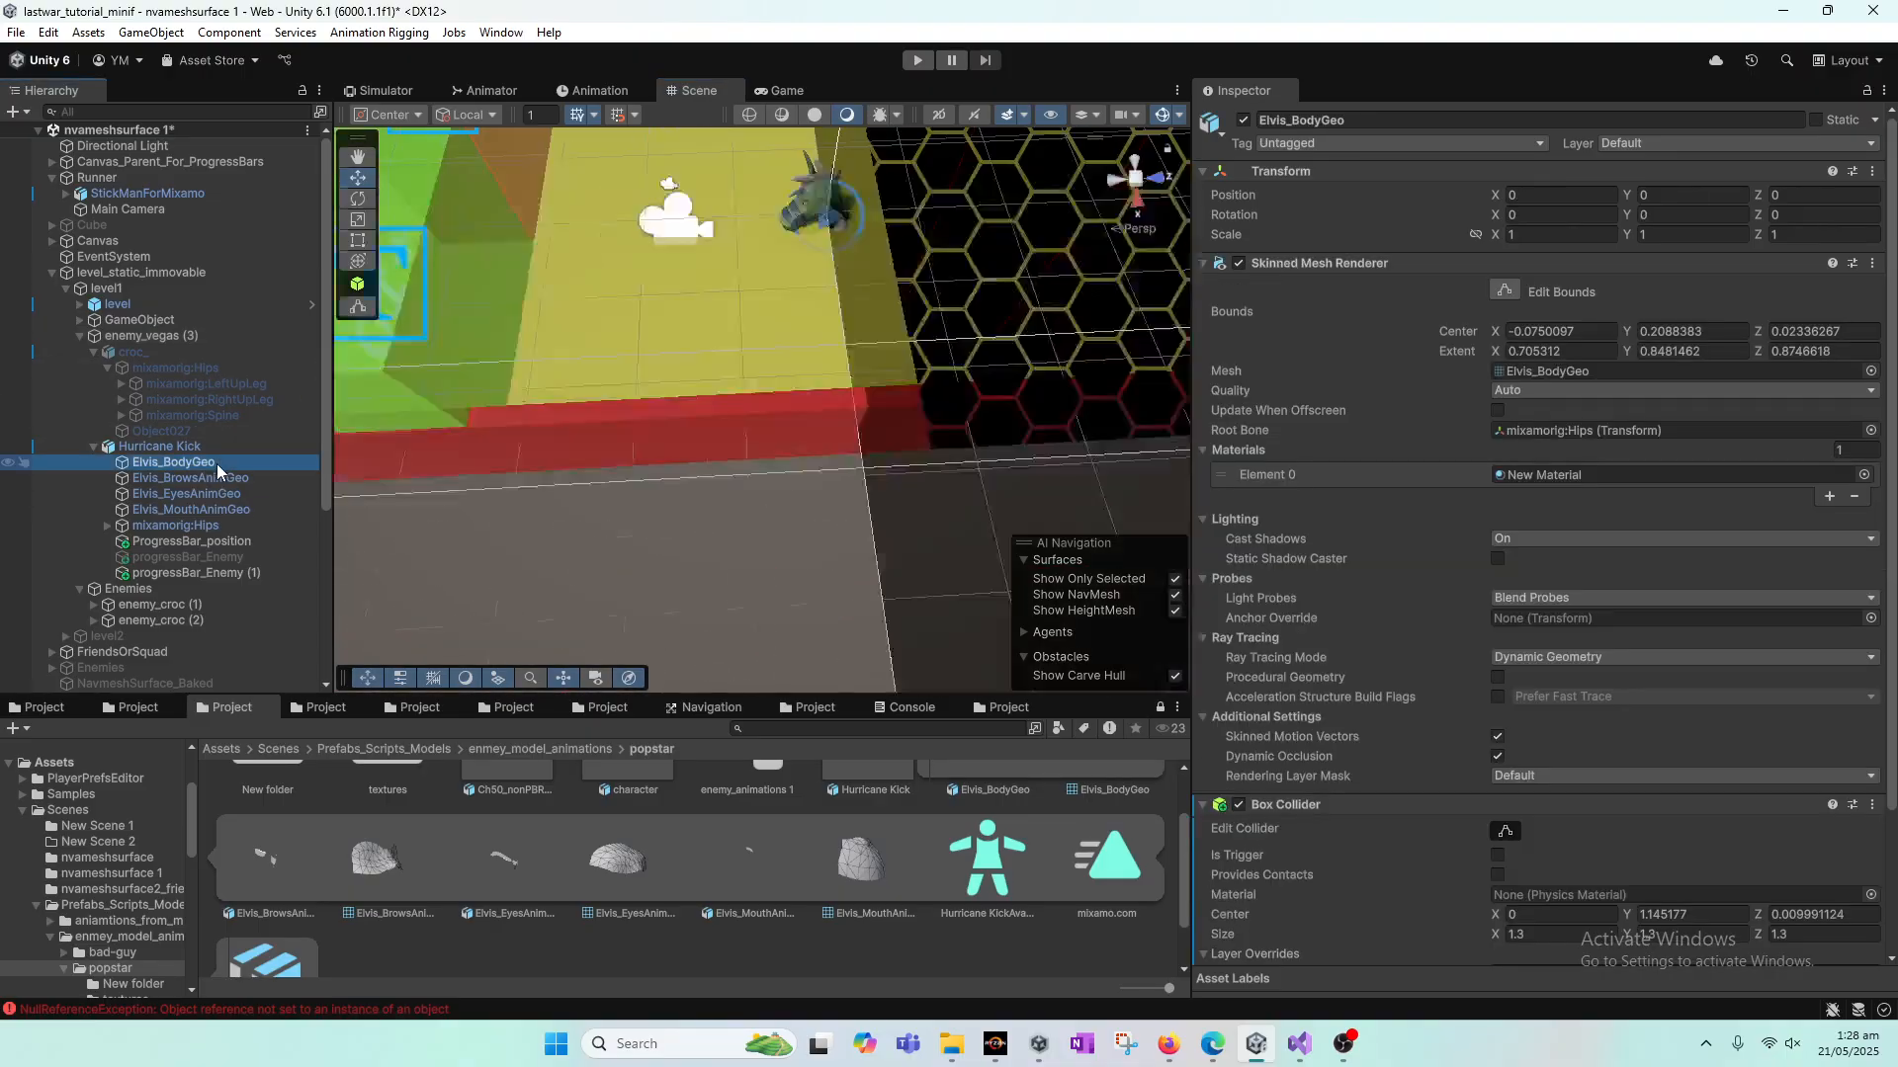
alt+drag(749, 140, 1482, 386)
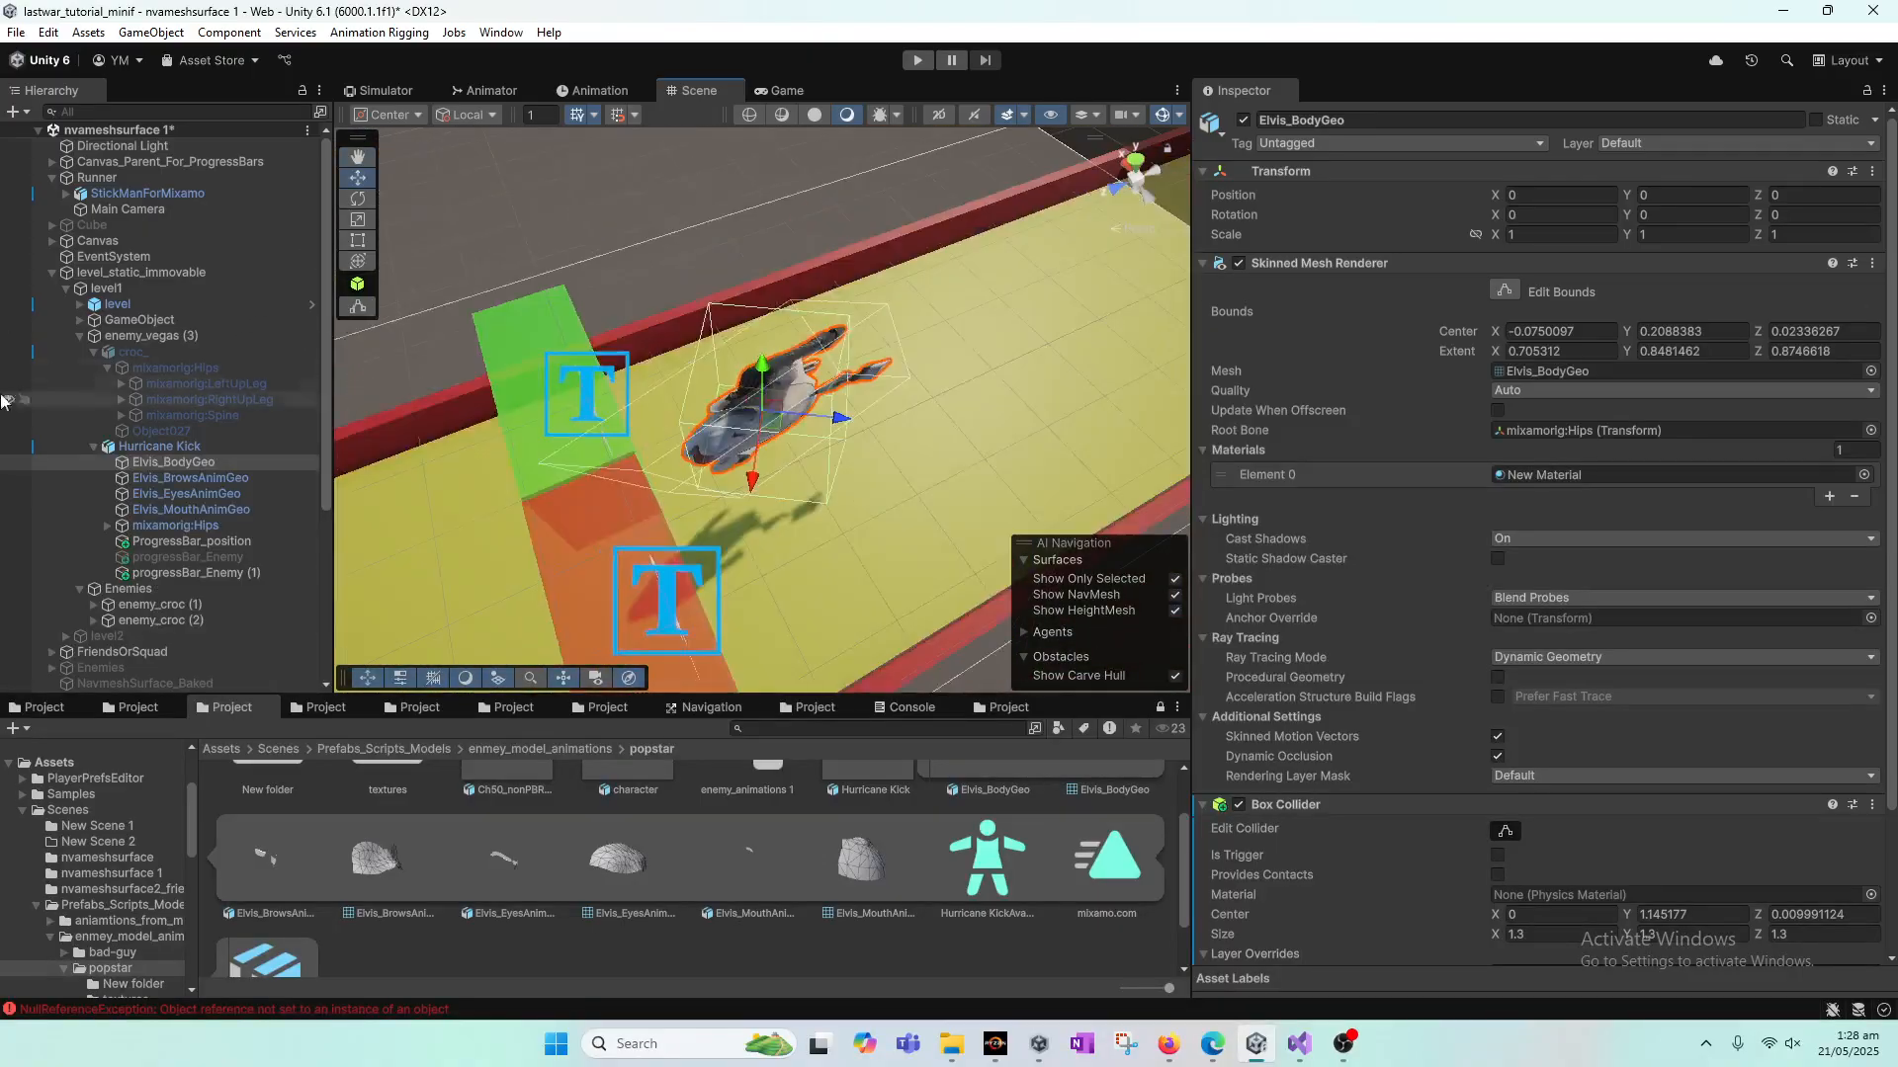
Step: Try X scales of 1 and 1.33 and a Z scale of 0.05 on enemy_vegas (3), undoing each change
click(178, 336)
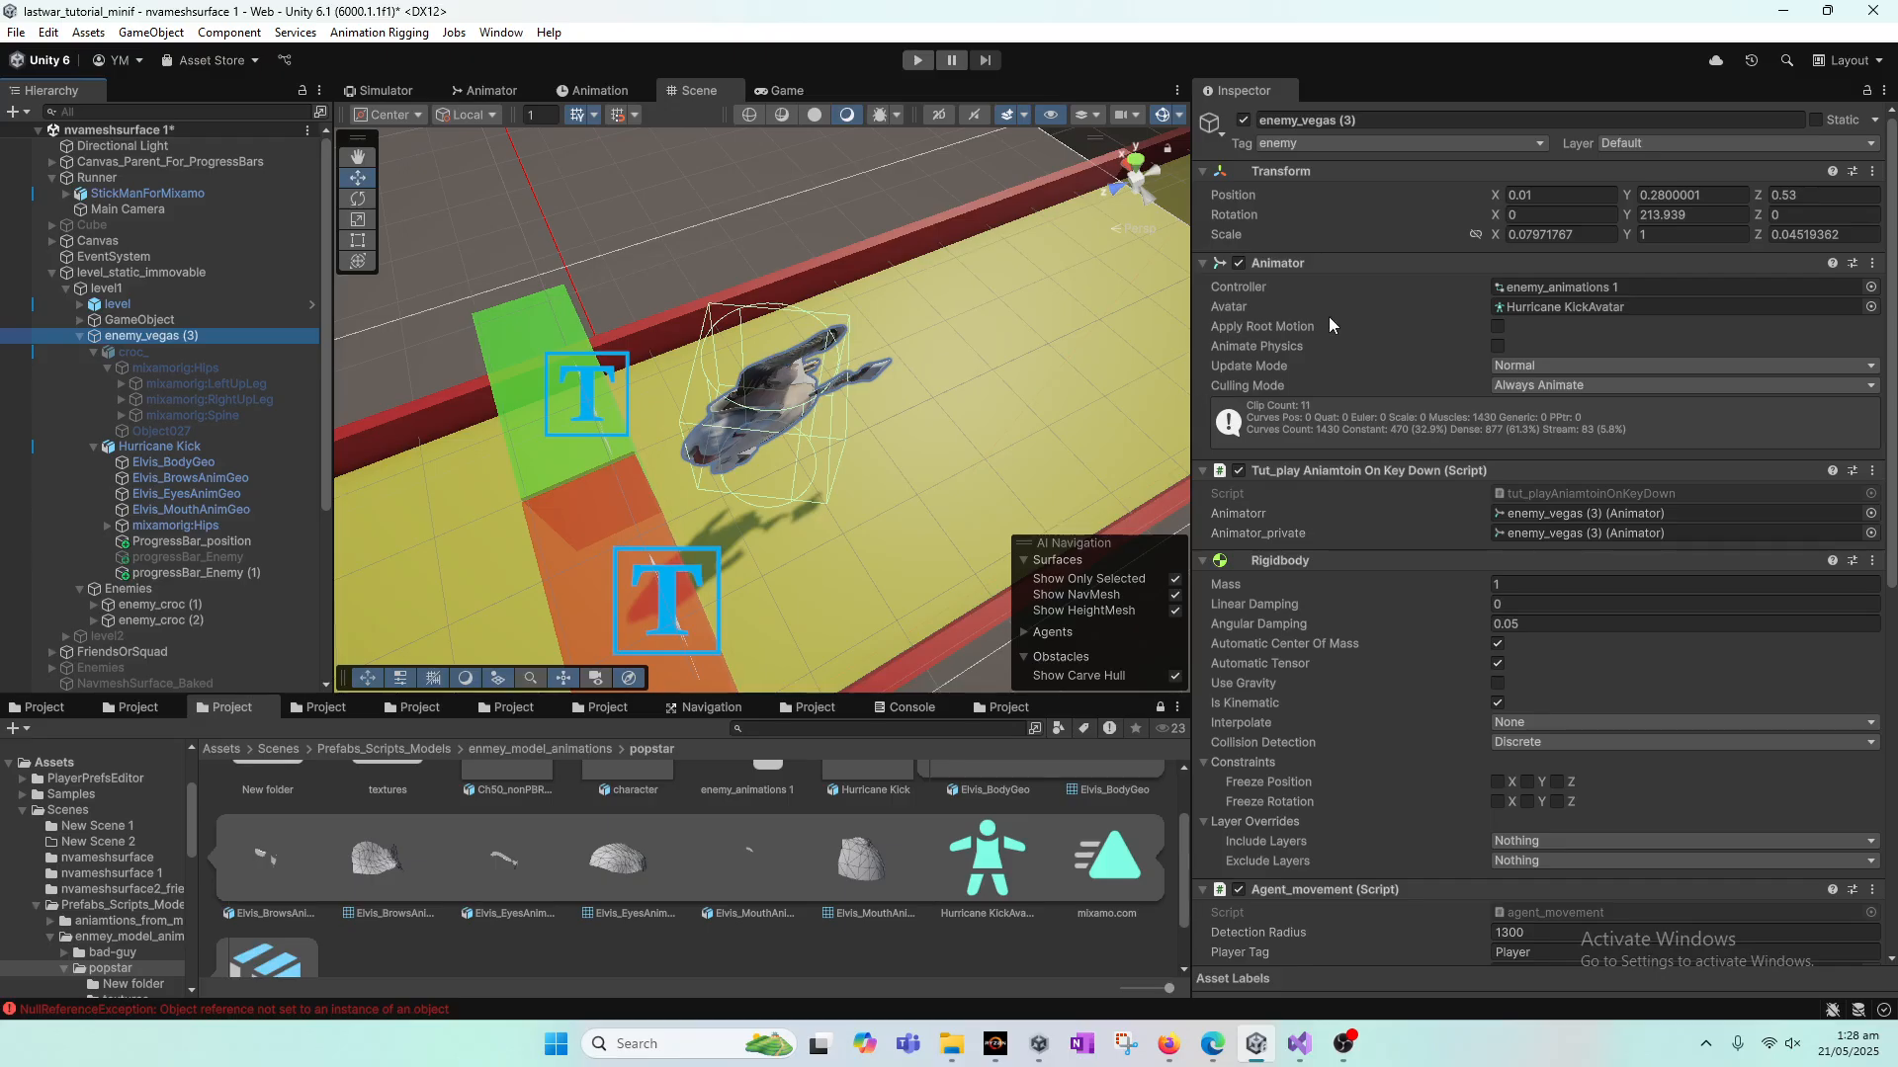
click(1544, 234)
text(1)
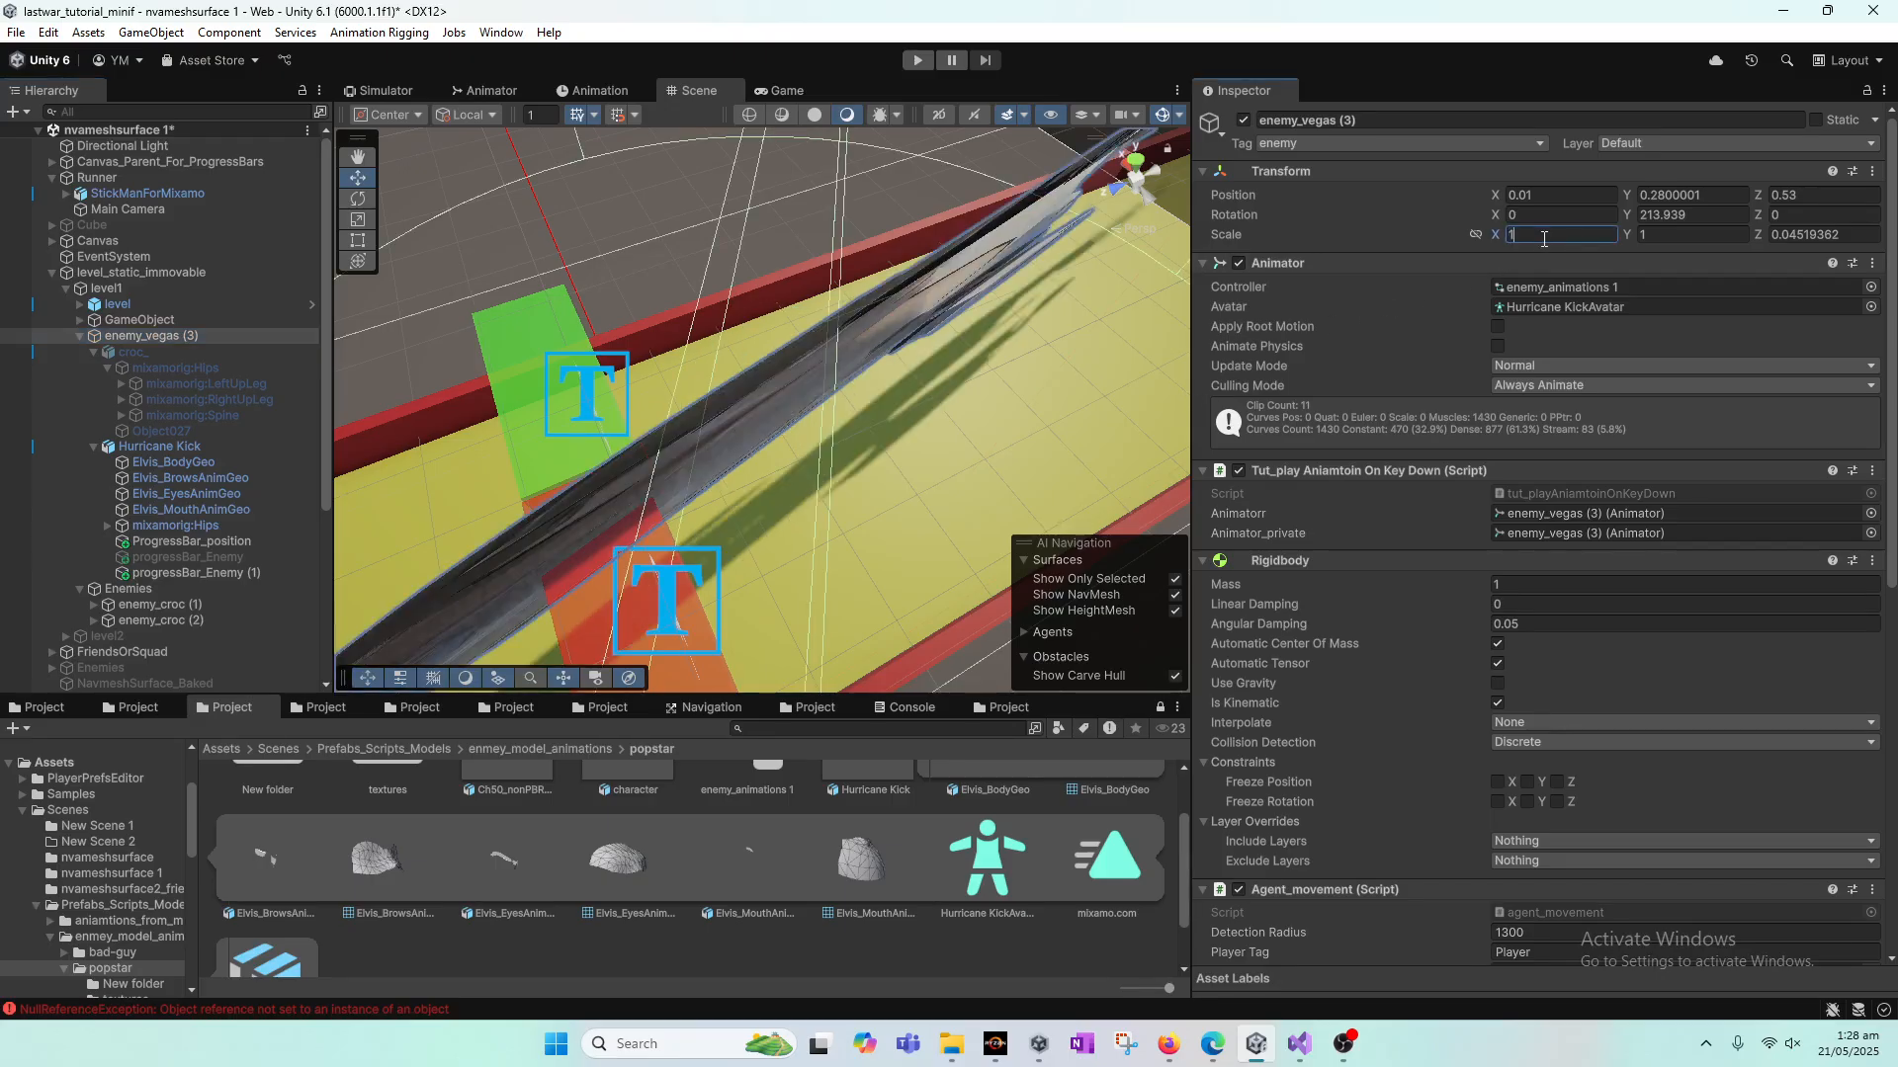
key(Escape)
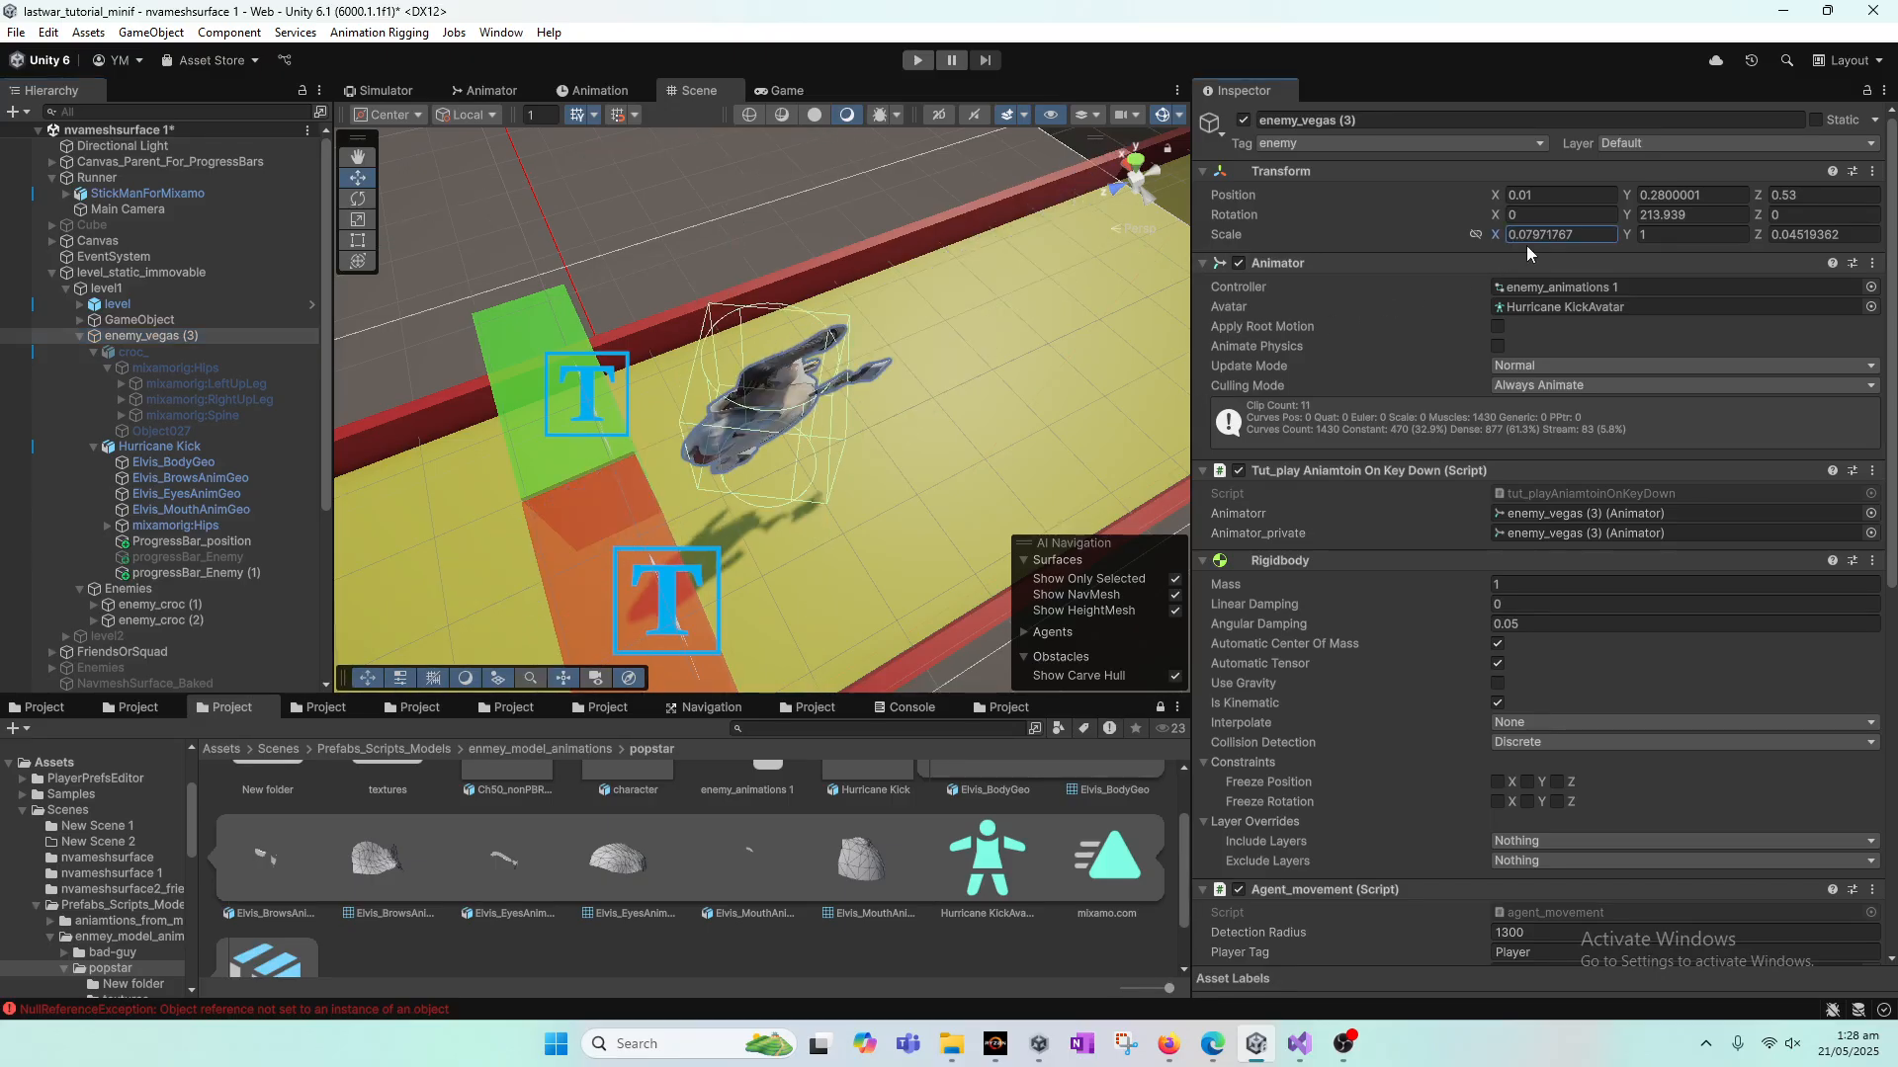
text(1.33)
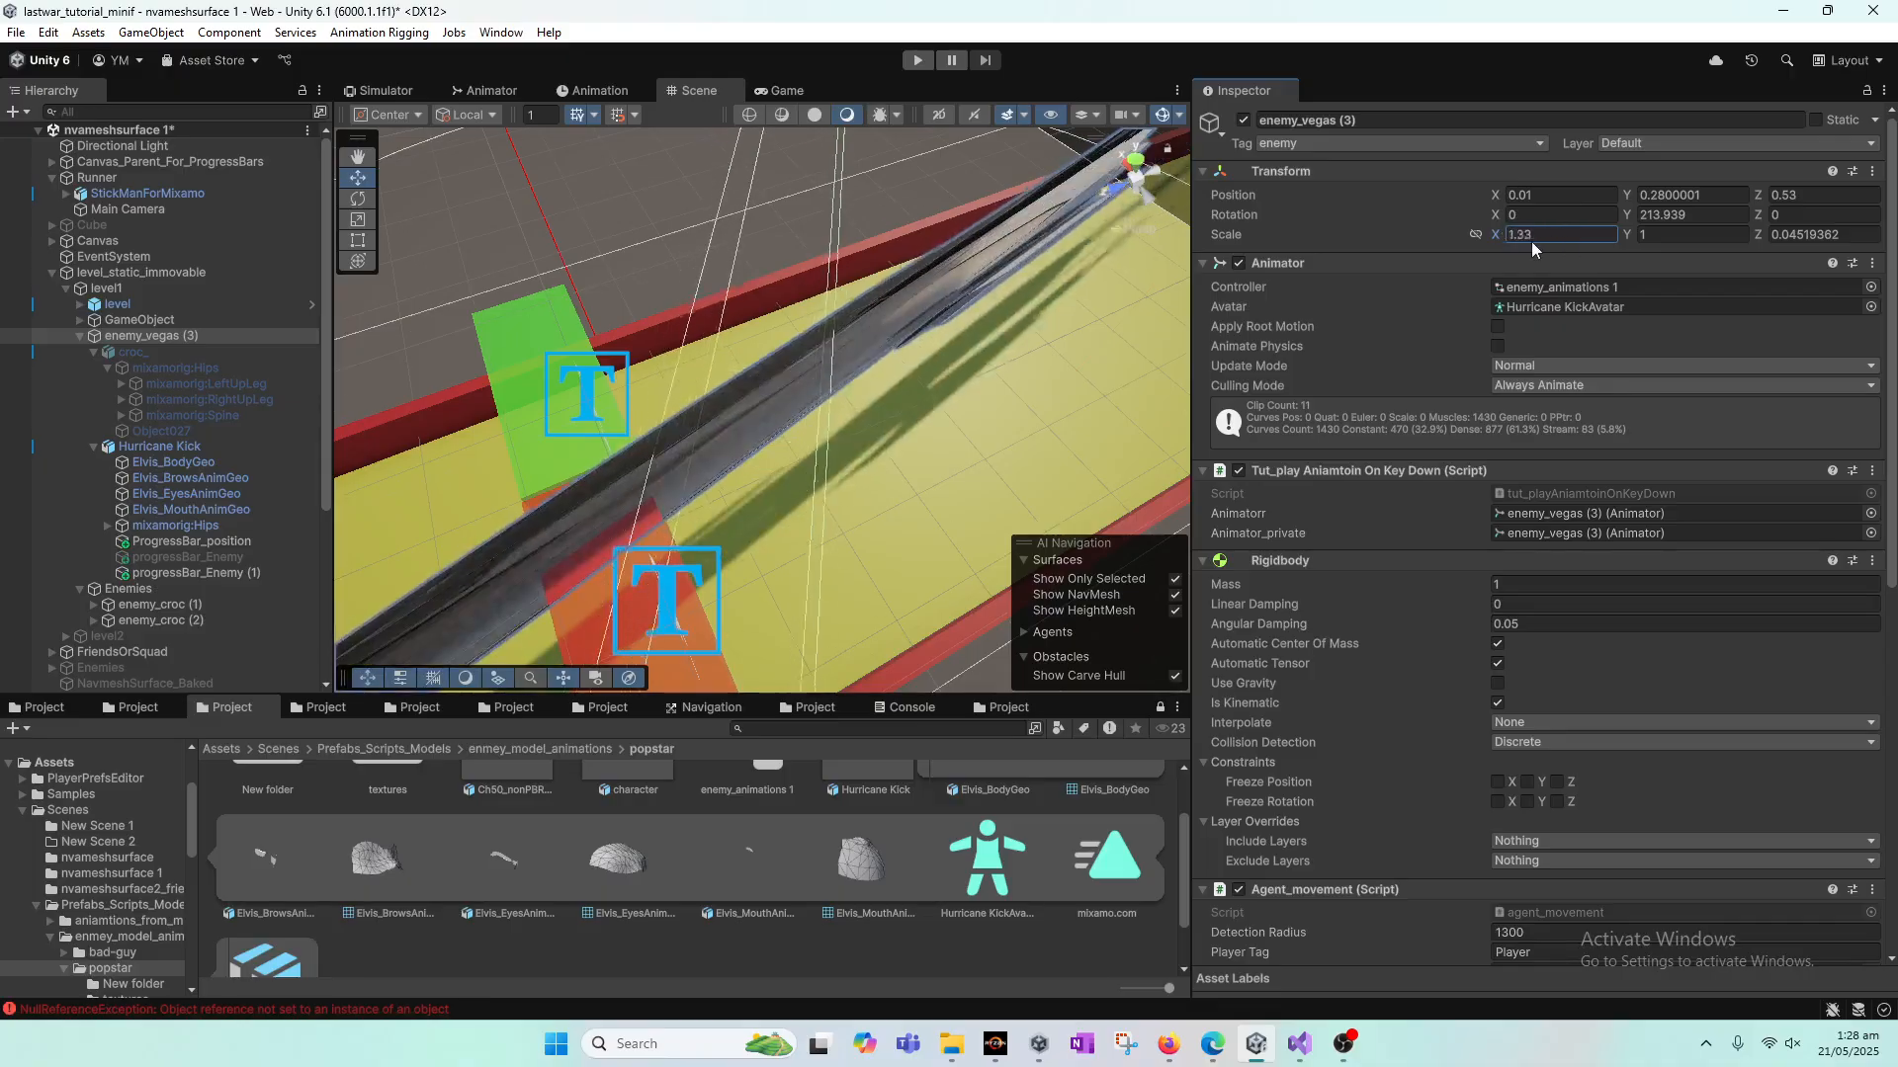
drag(1531, 243, 1500, 246)
key(ctrl+z)
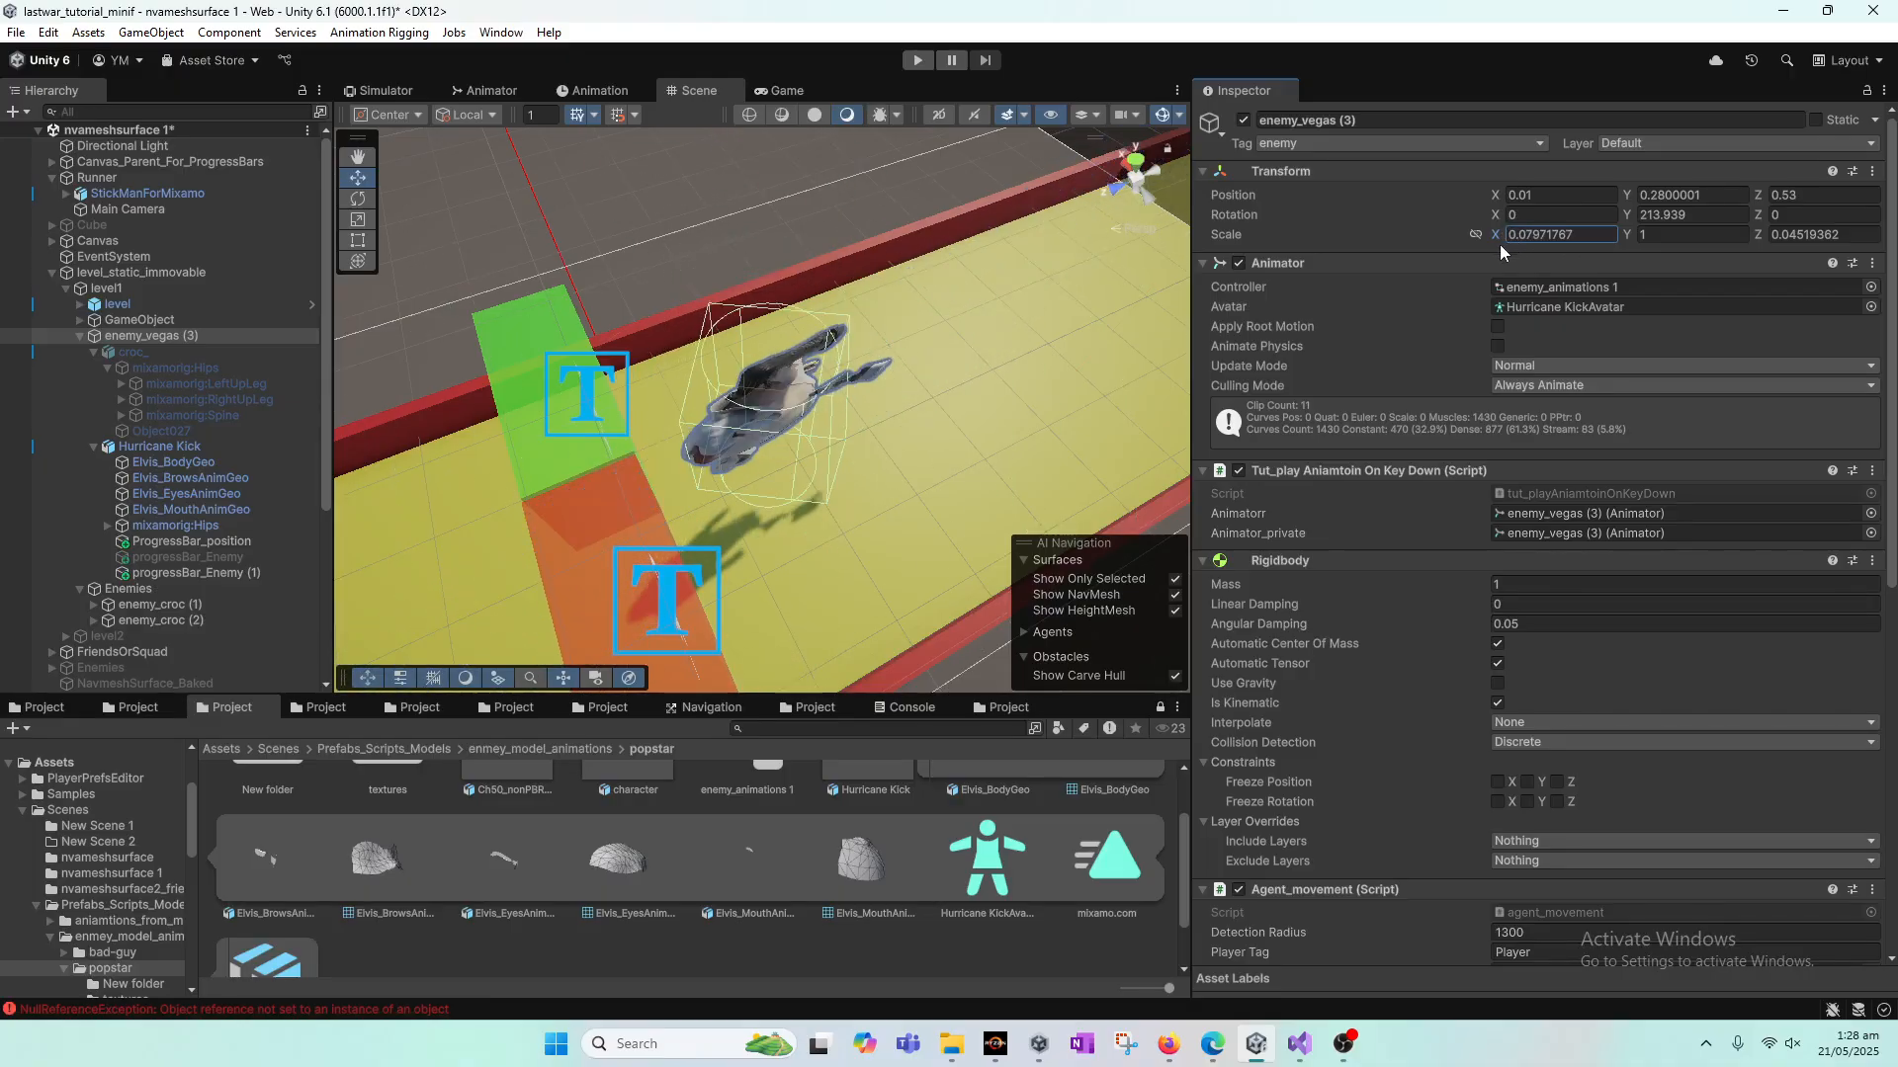
drag(1759, 239, 1764, 243)
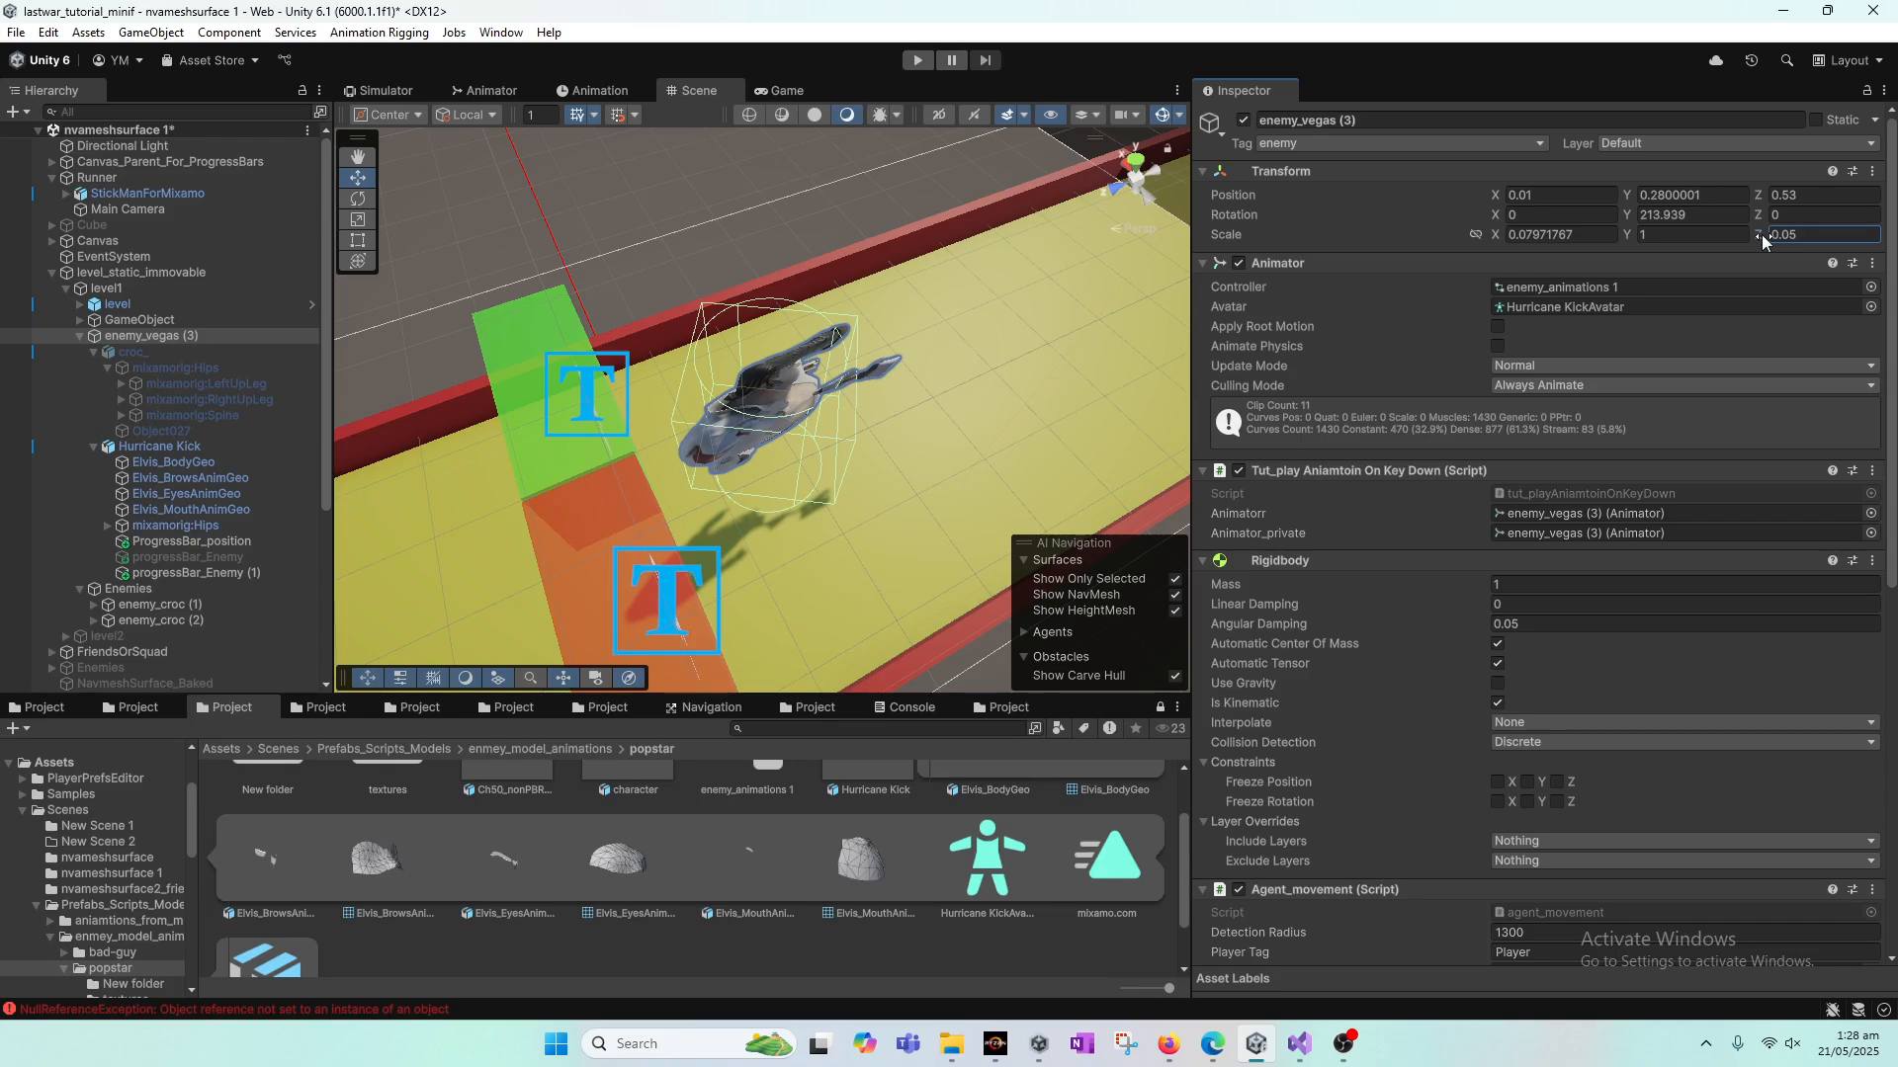
key(ctrl+z)
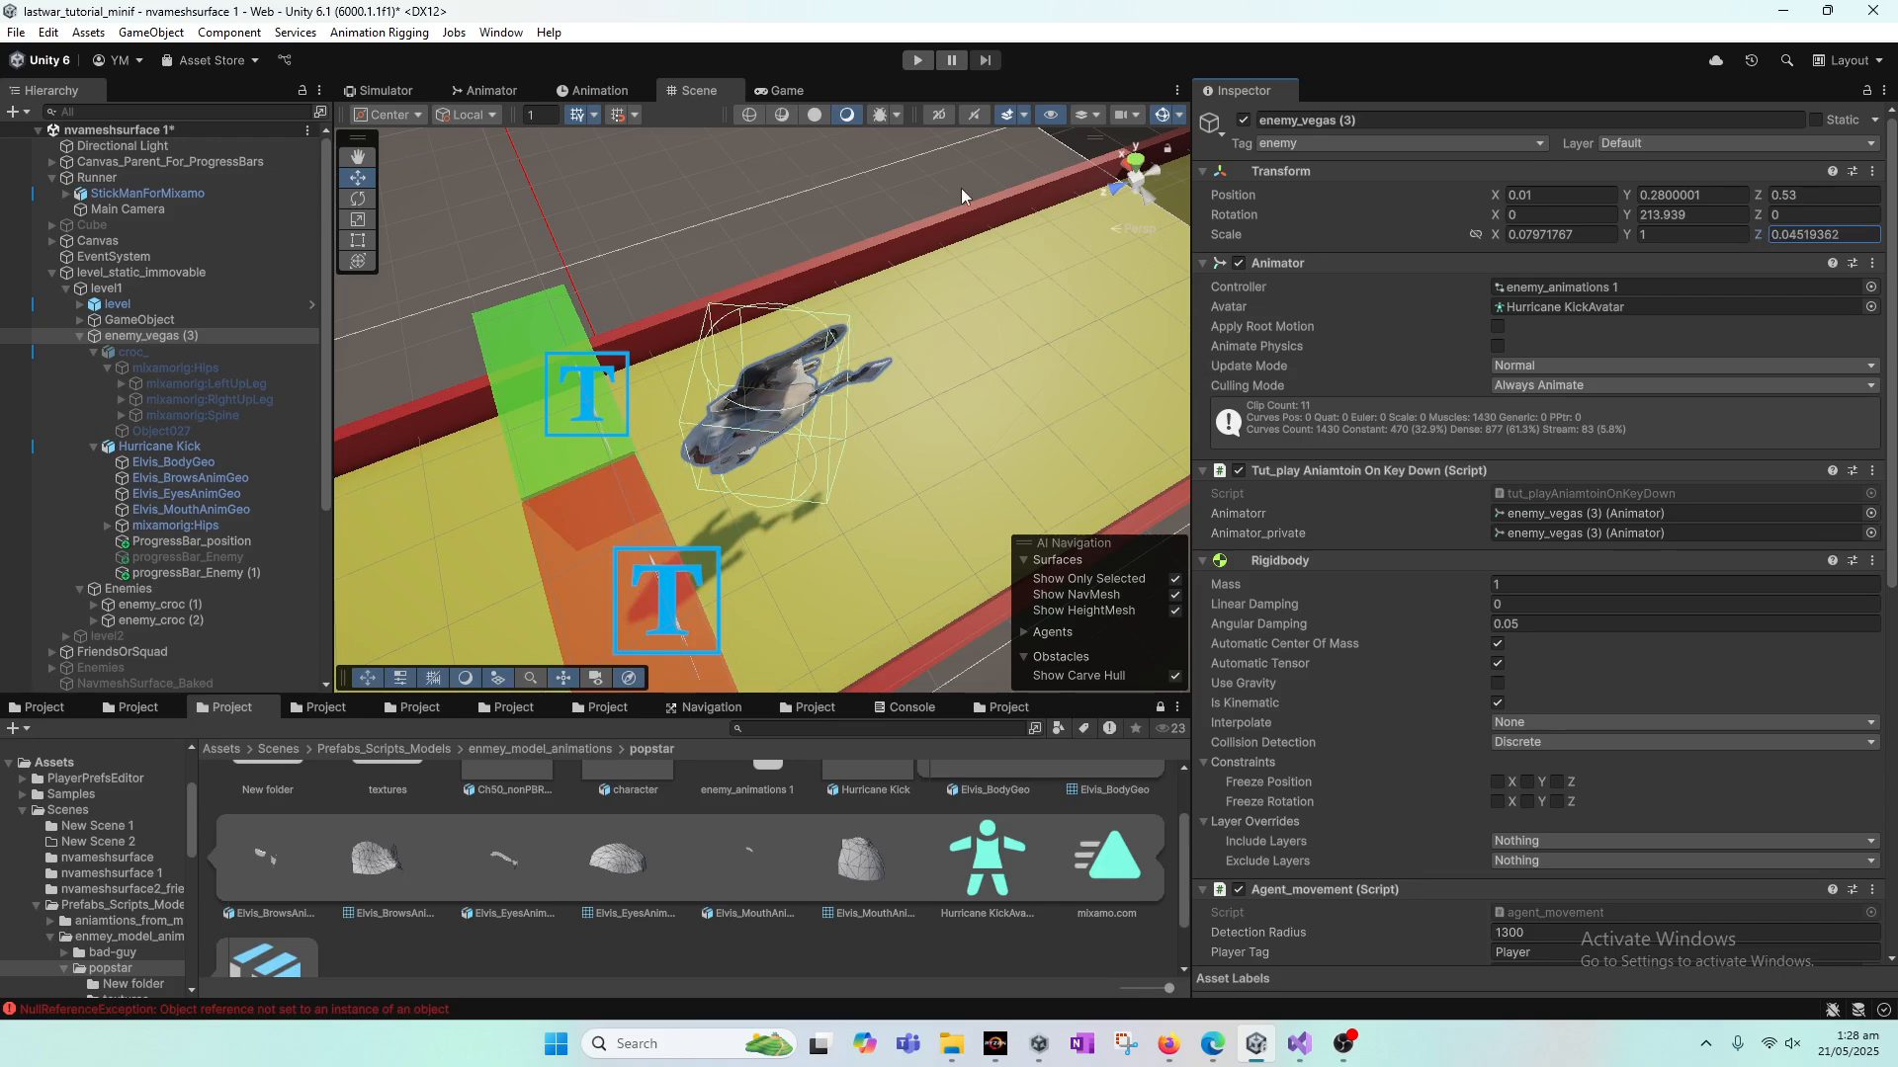
Step: Run the game in the Game view and start playing level 1, Justice Served
click(783, 90)
click(917, 60)
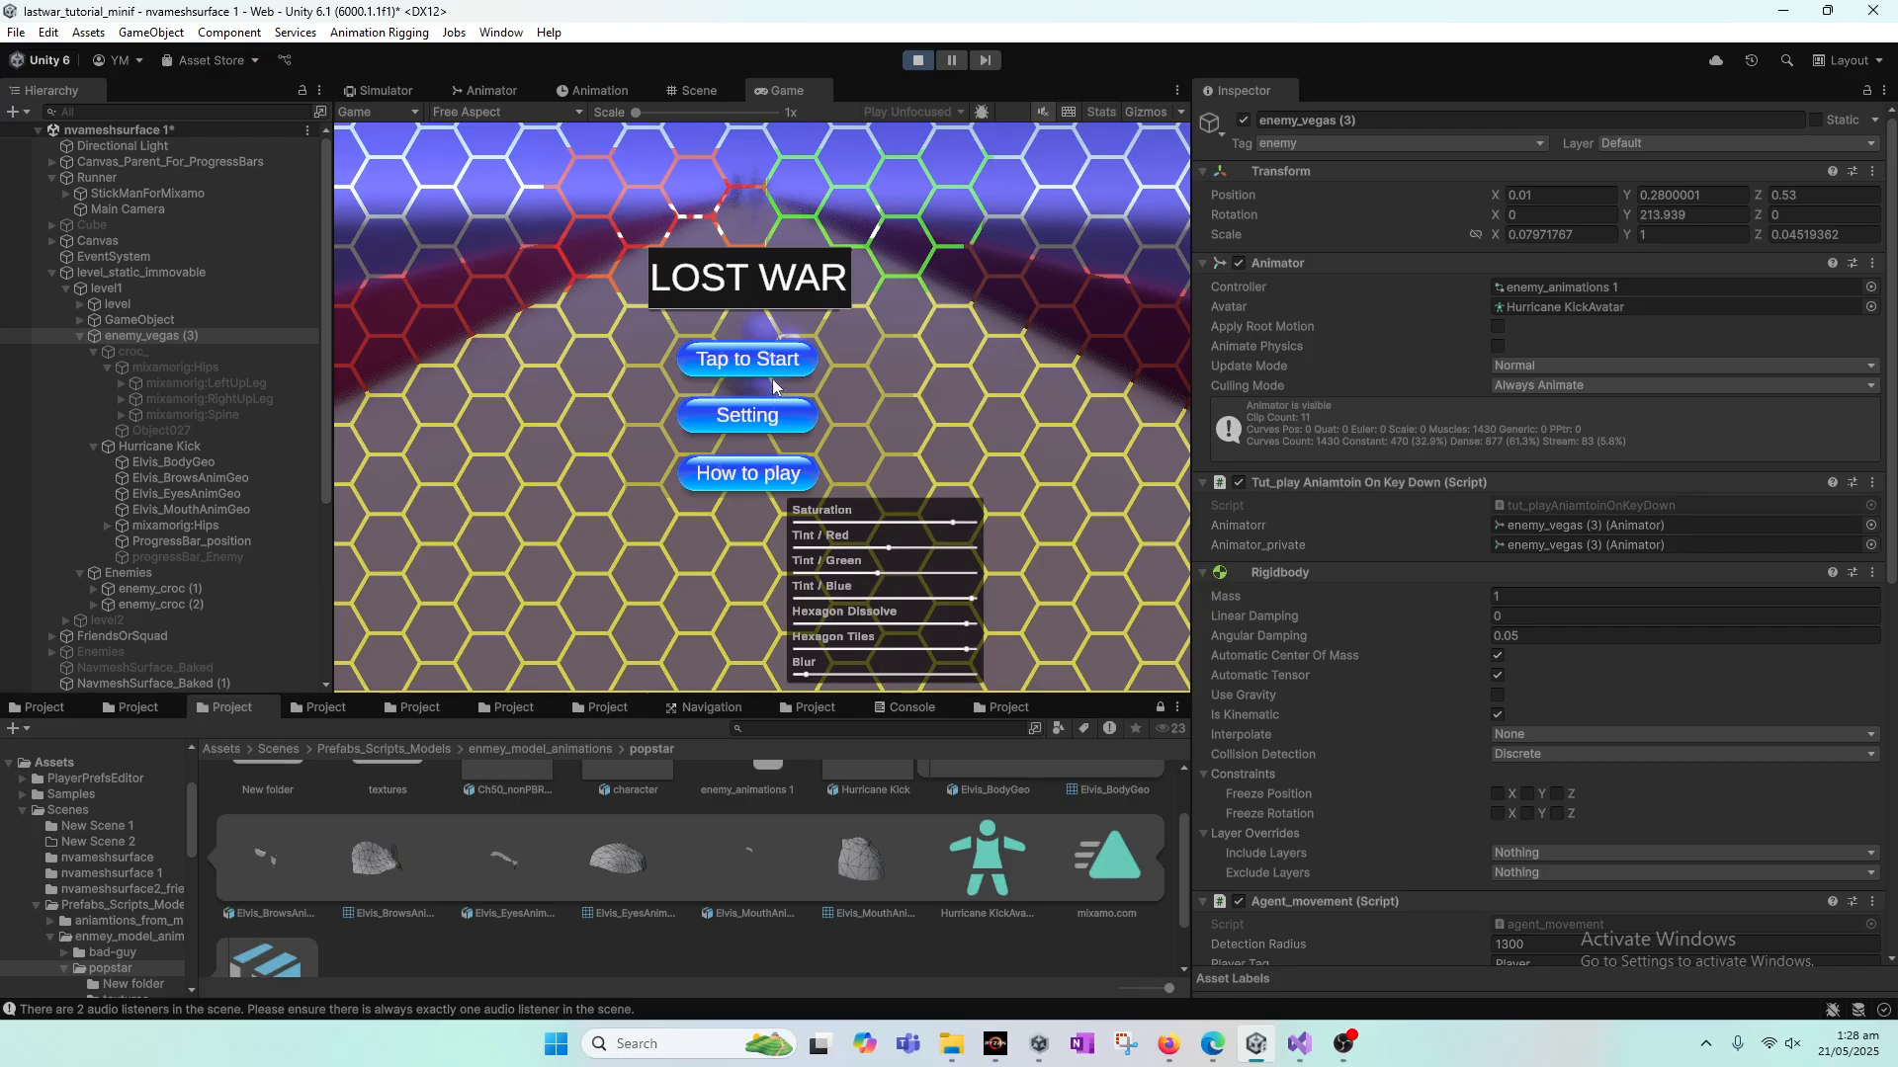
click(772, 376)
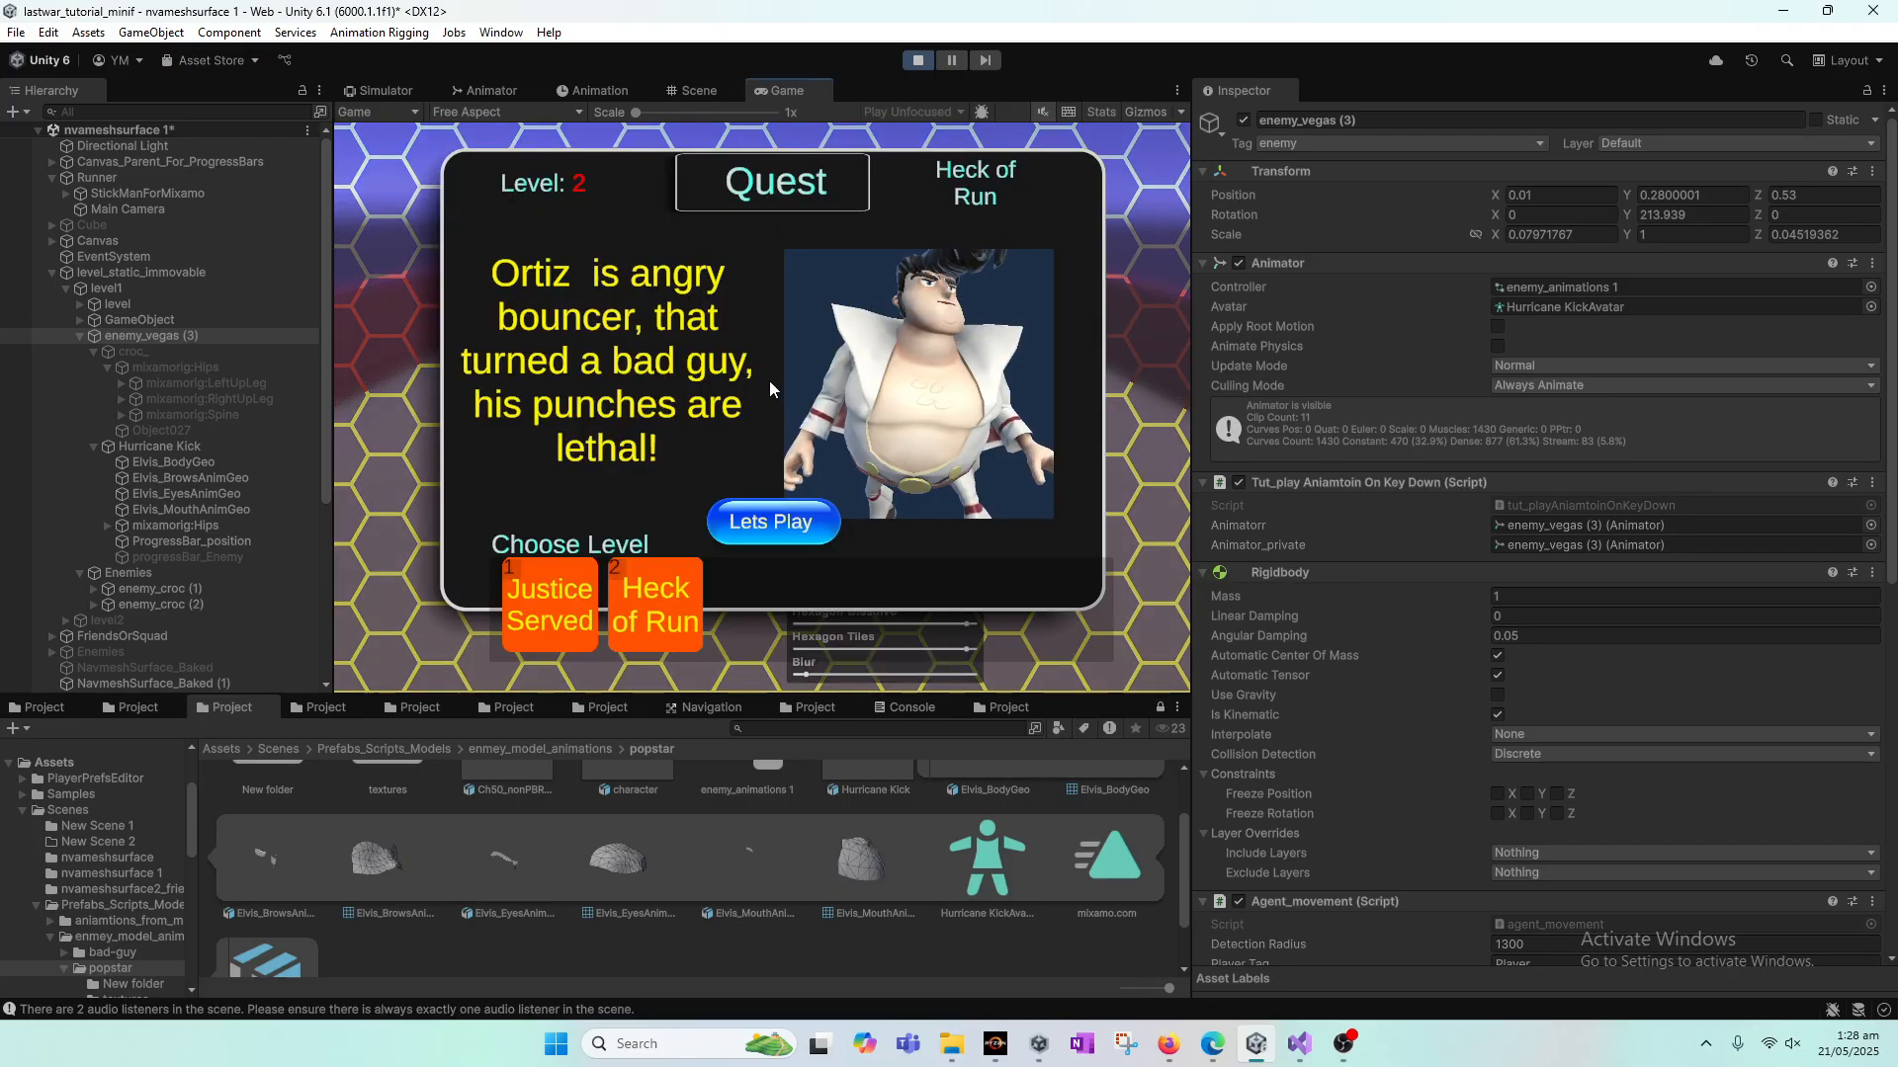
click(559, 609)
click(771, 522)
click(774, 535)
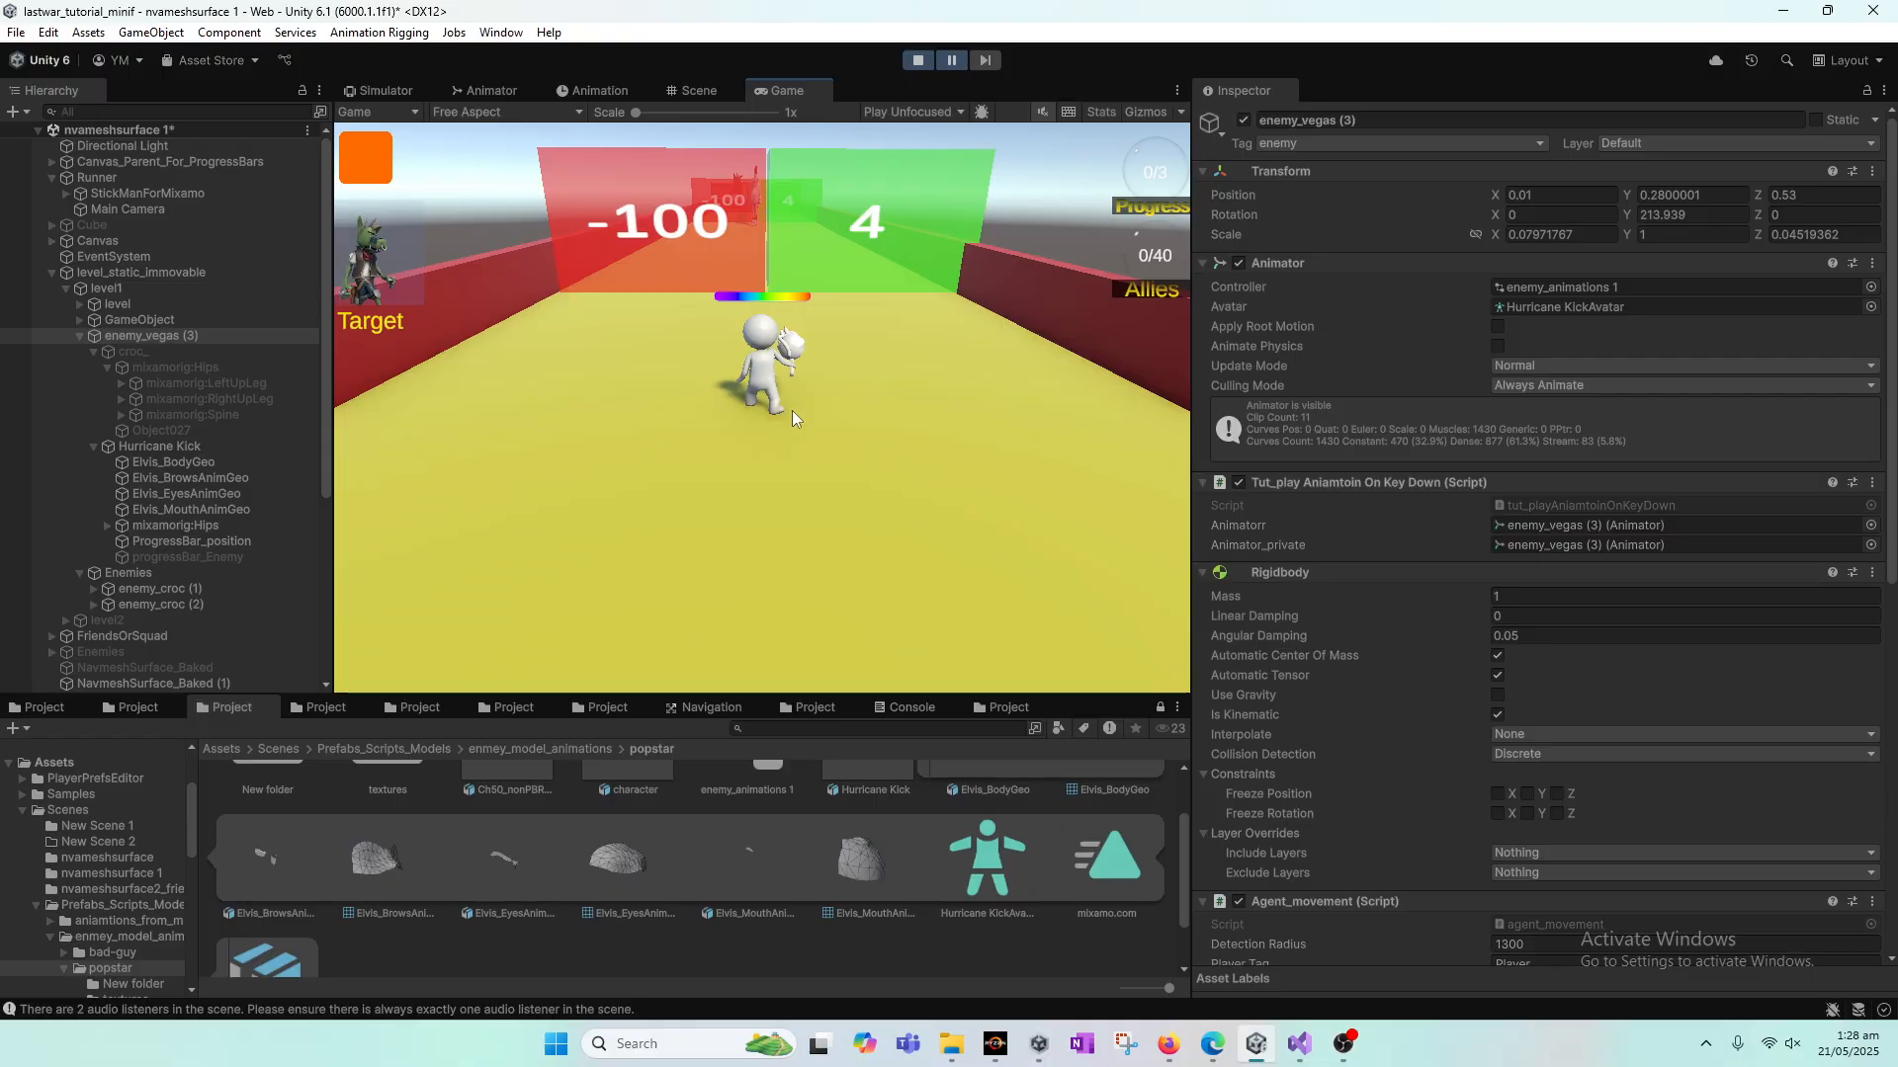
Step: Hide the info messages in the console and inspect the details of the SetDestination NavMesh error
click(910, 707)
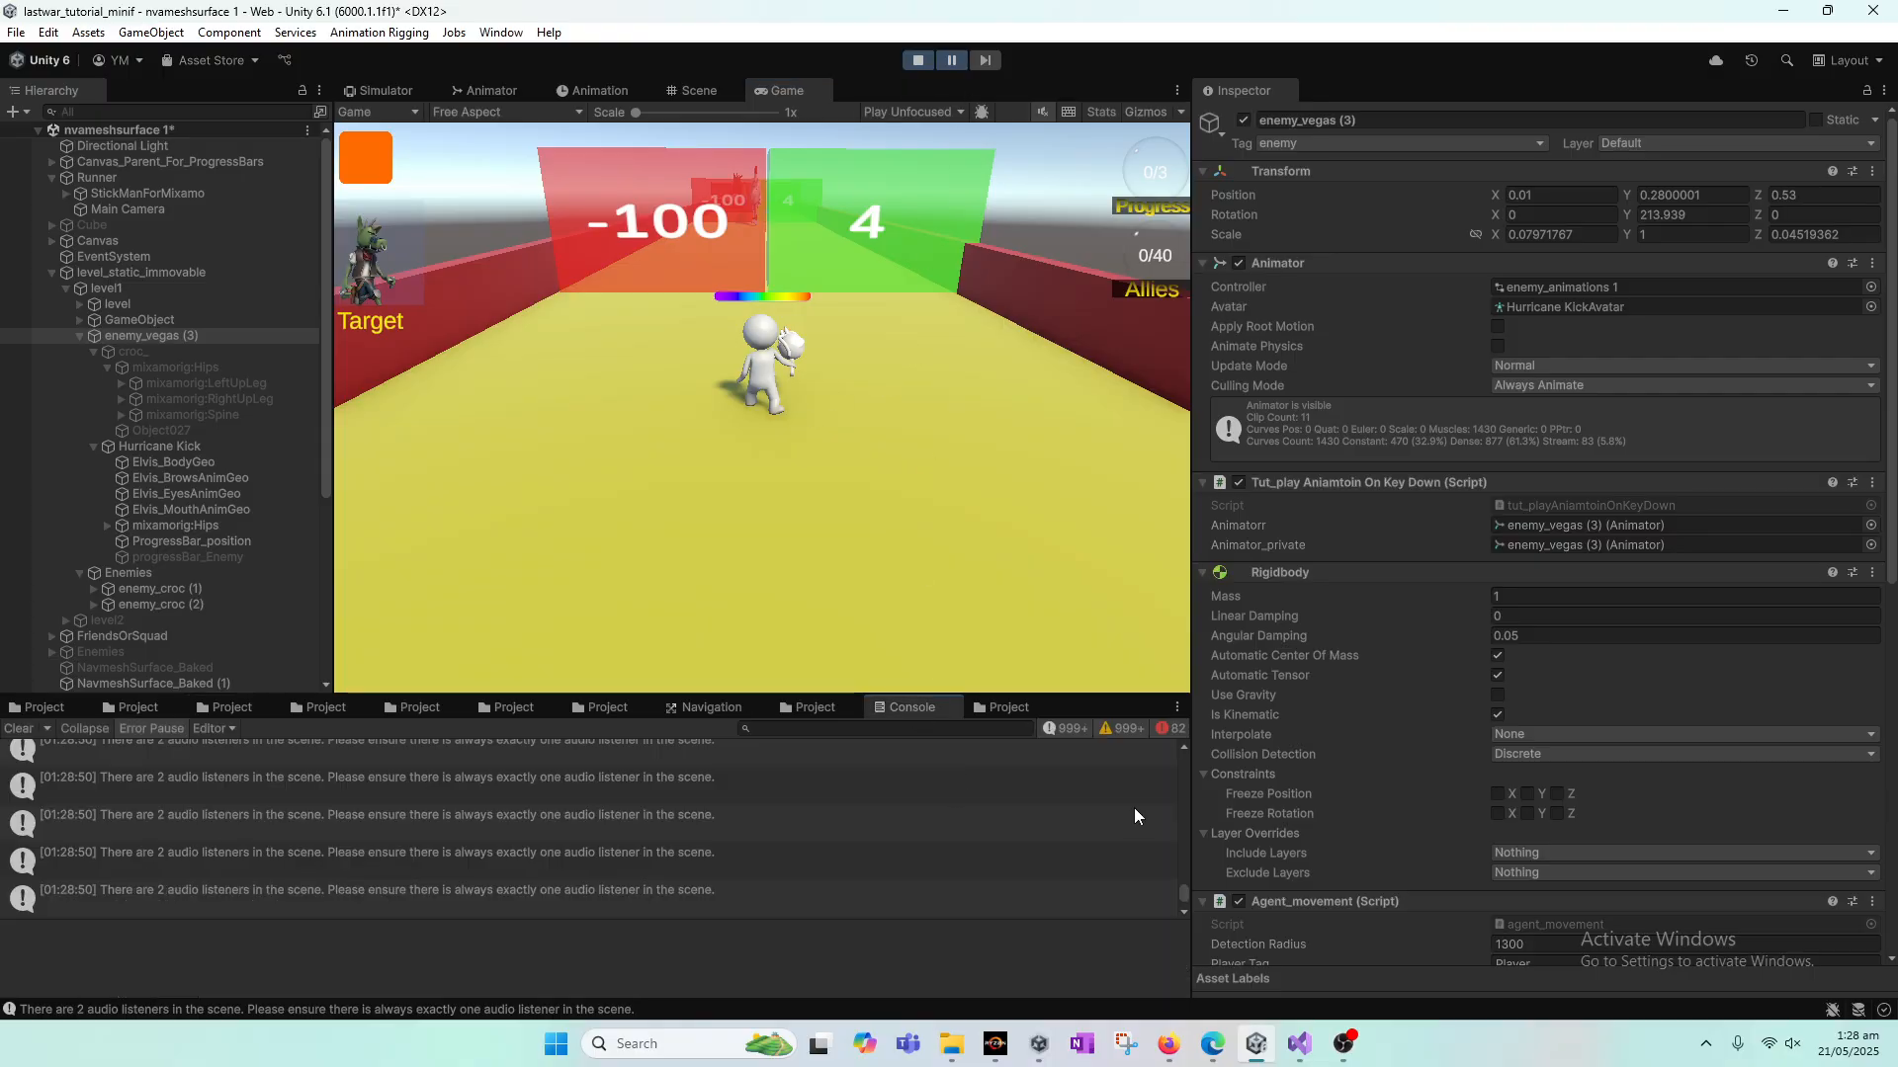
click(1081, 728)
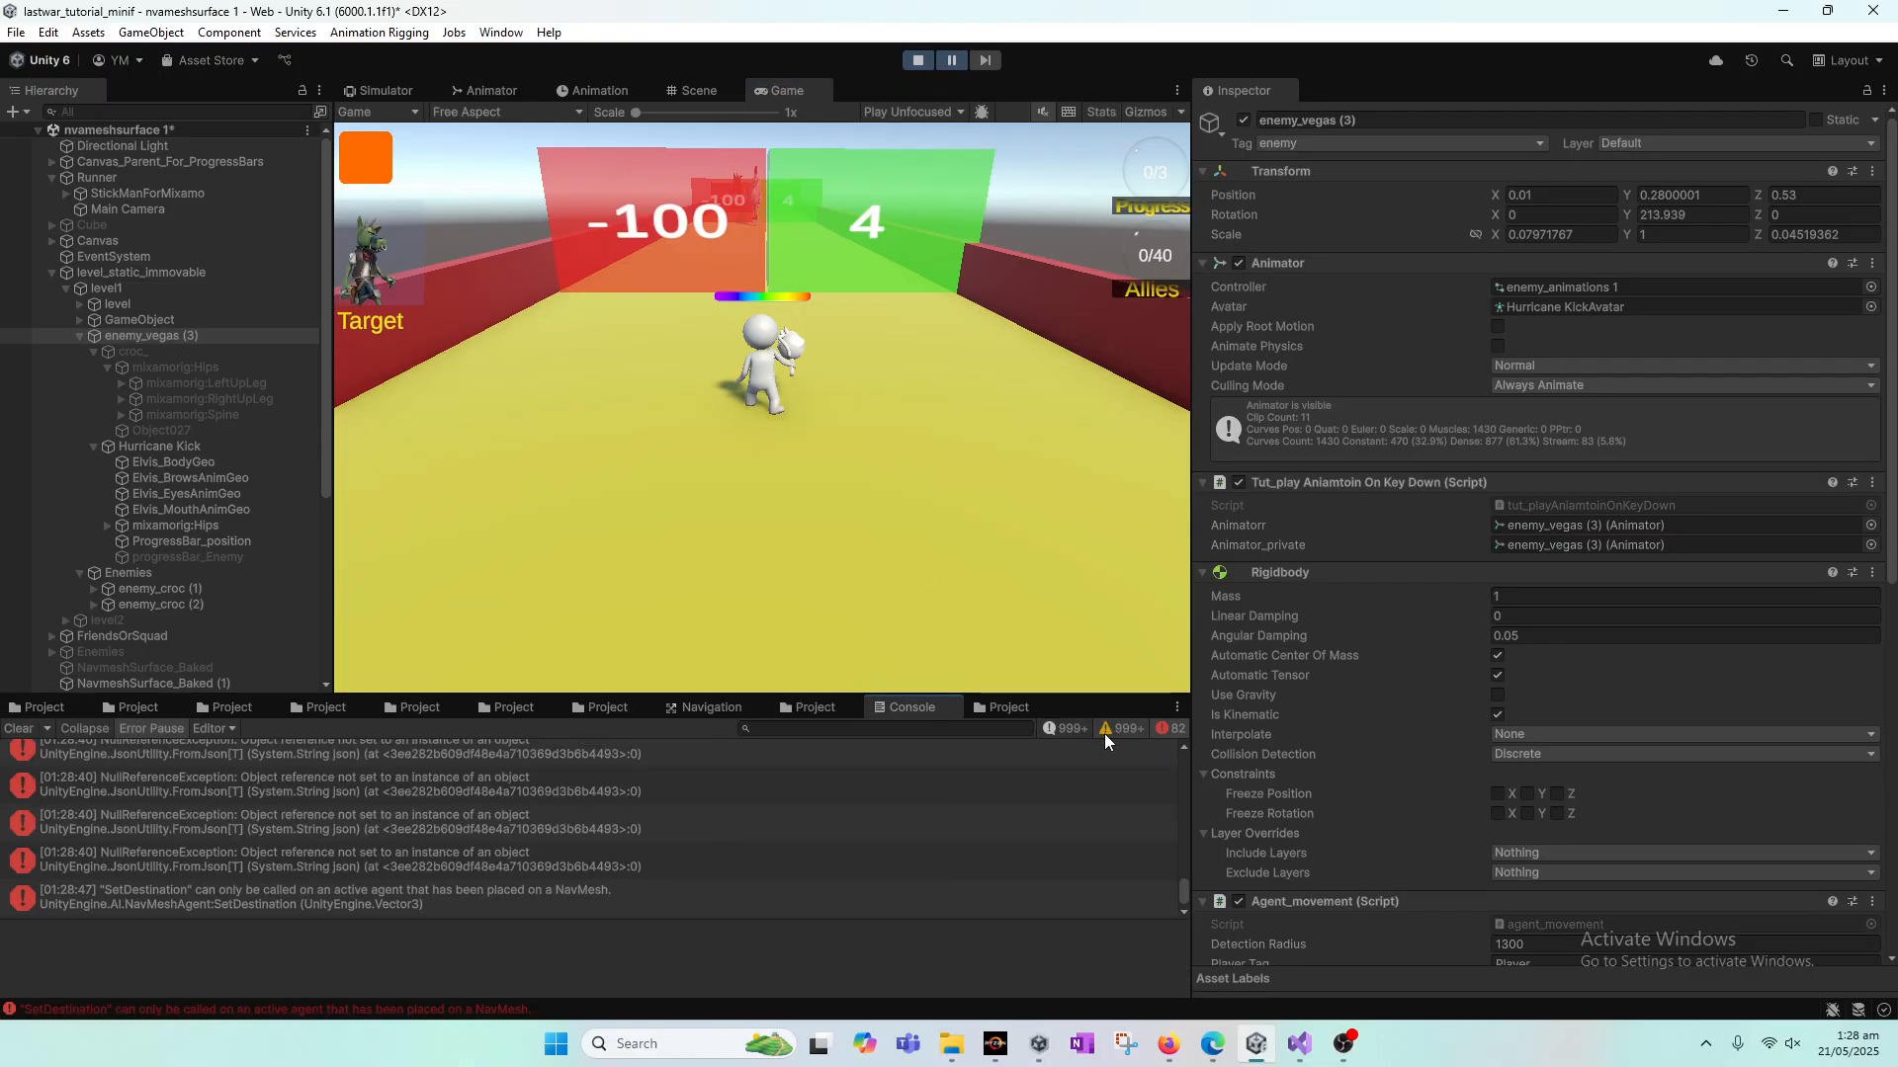
click(678, 904)
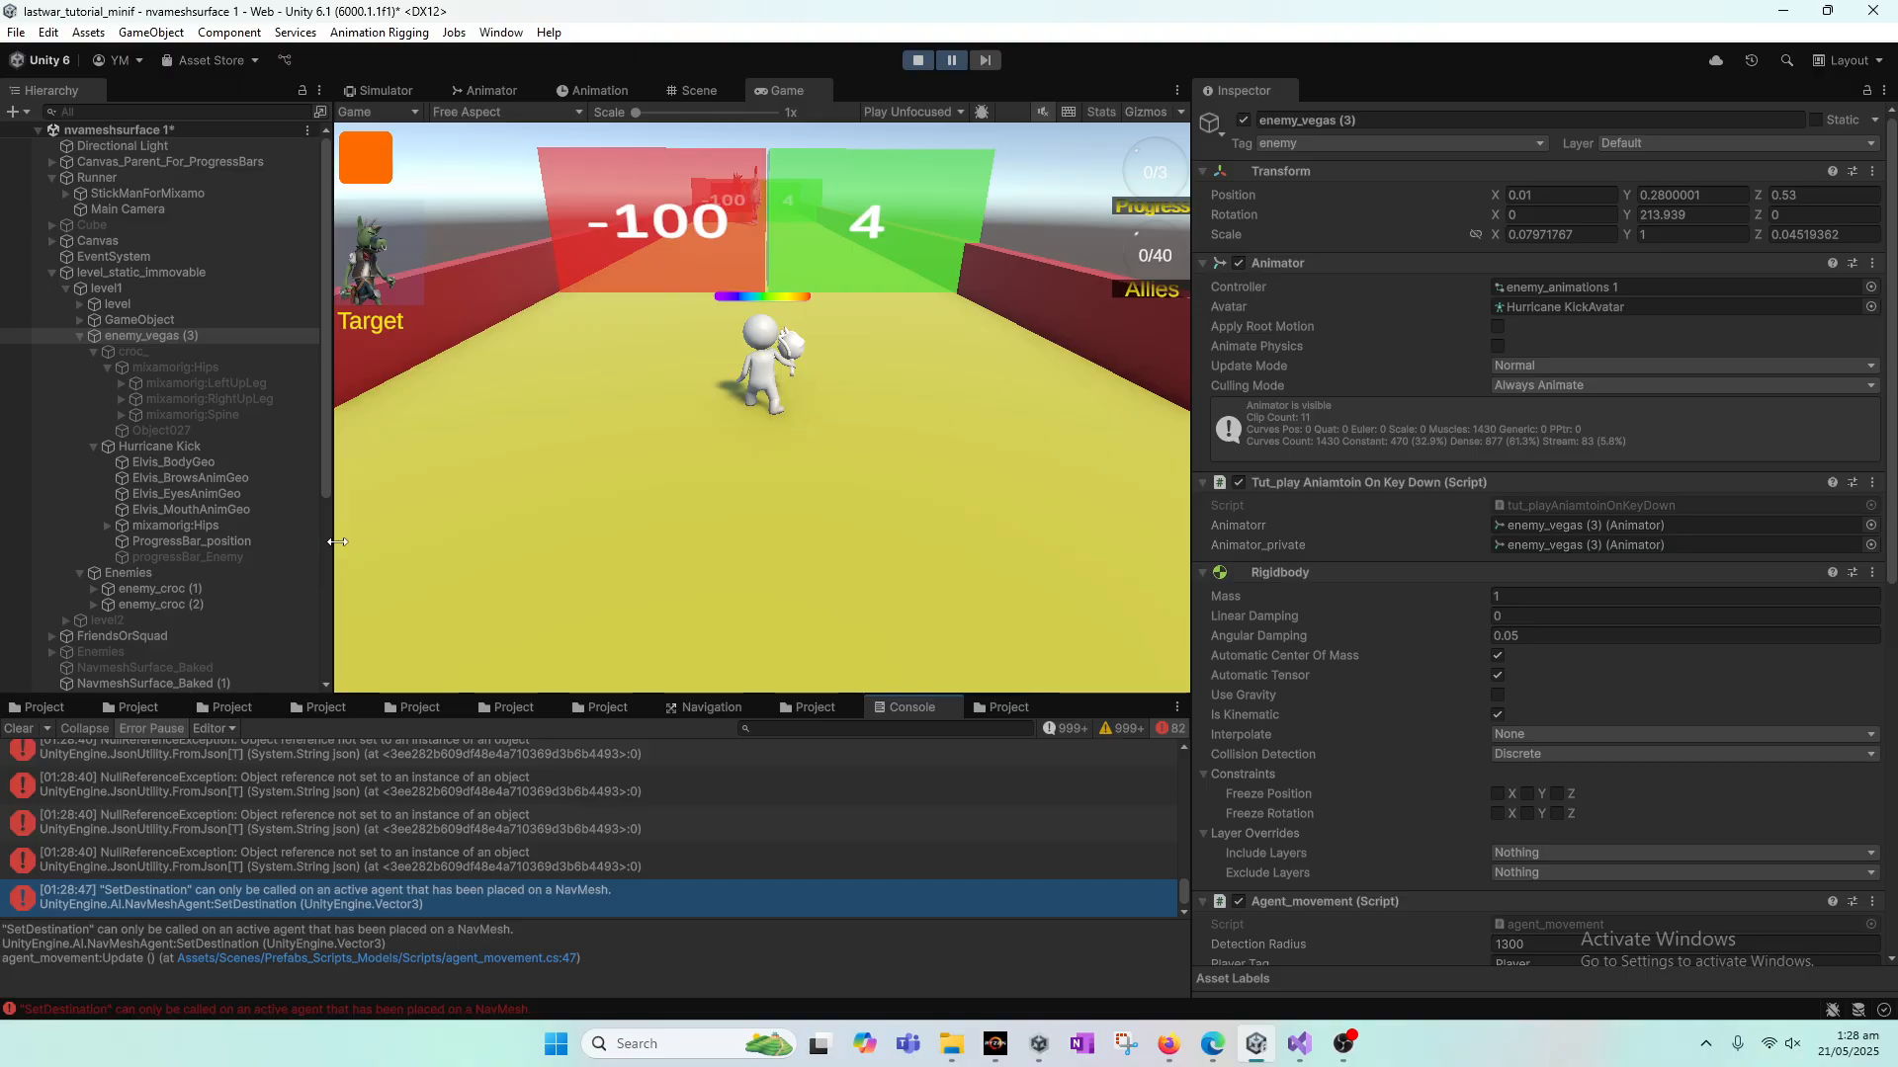